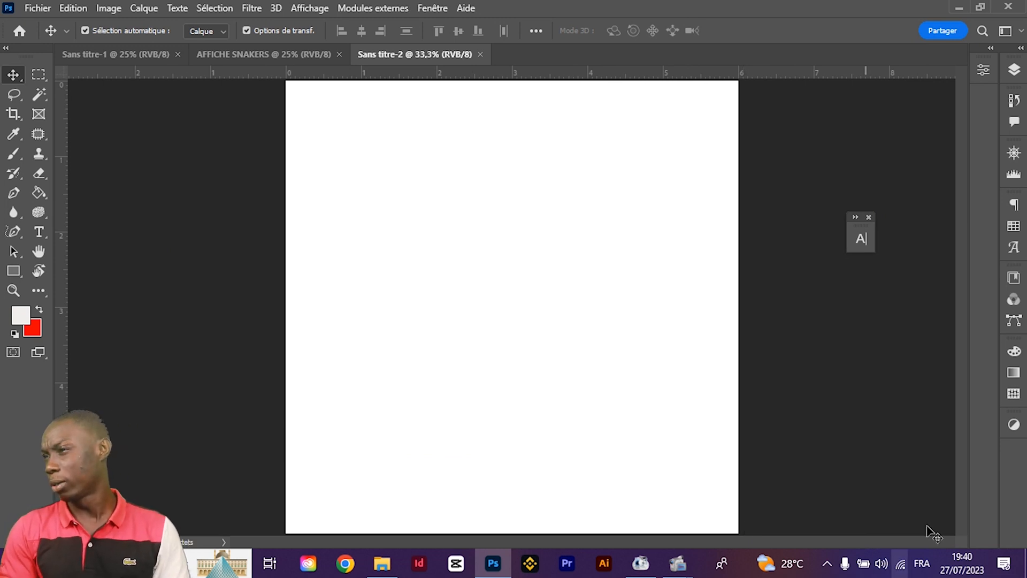
Draw a rectangle shape about 1936 × 2000 px that covers the entire canvas
{"action": "key", "text": "ctrl+minus"}
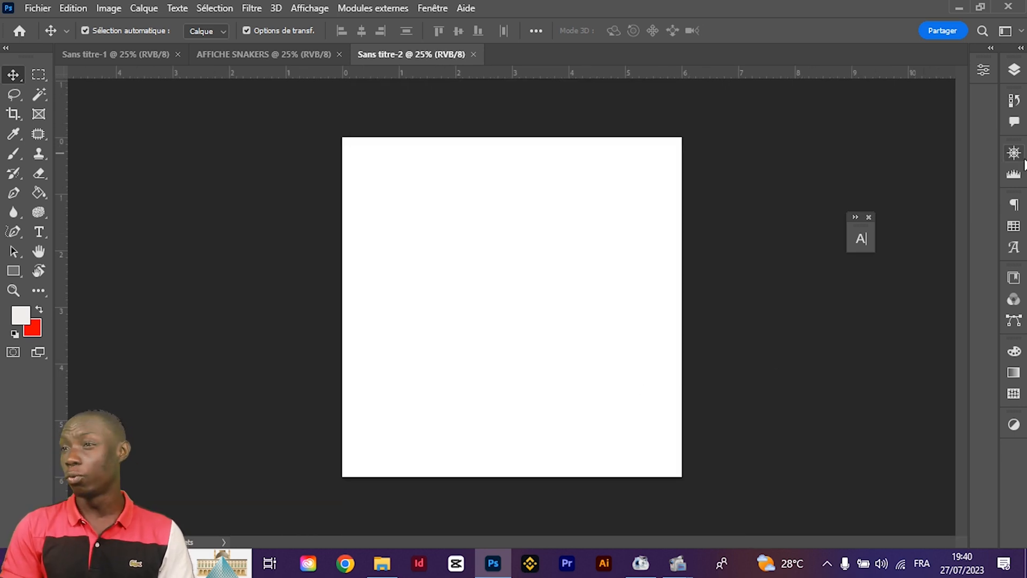
{"action": "left_click", "coordinate": [13, 270]}
{"action": "left_click", "coordinate": [60, 271]}
{"action": "left_click_drag", "start_coordinate": [323, 120], "coordinate": [688, 496]}
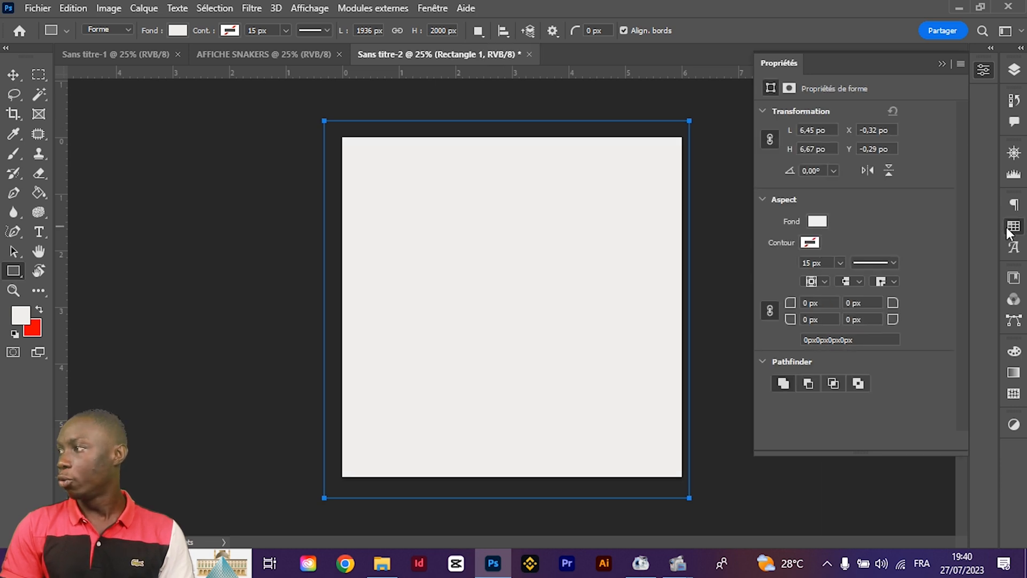
Fill the rectangle with the dark blue swatch from the Foncé group
{"action": "left_click", "coordinate": [1007, 227]}
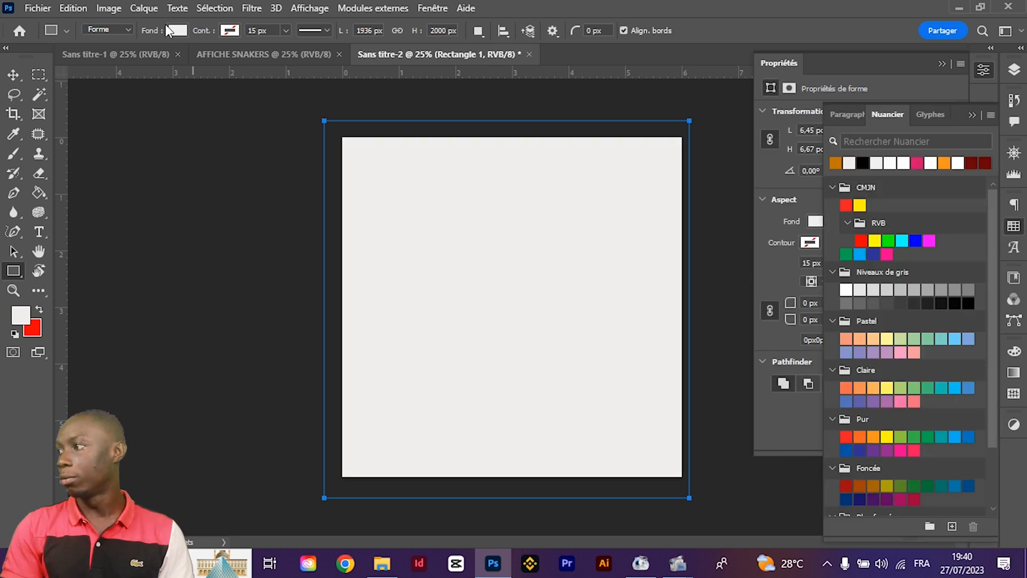
{"action": "left_click", "coordinate": [875, 255]}
{"action": "left_click", "coordinate": [864, 501]}
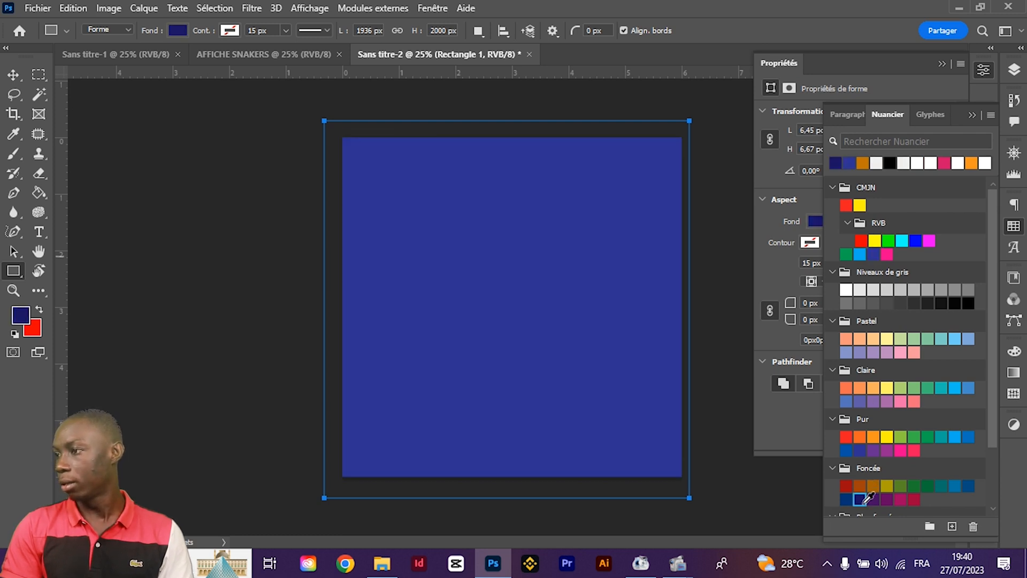
{"action": "left_click", "coordinate": [13, 74]}
{"action": "key", "text": "h"}
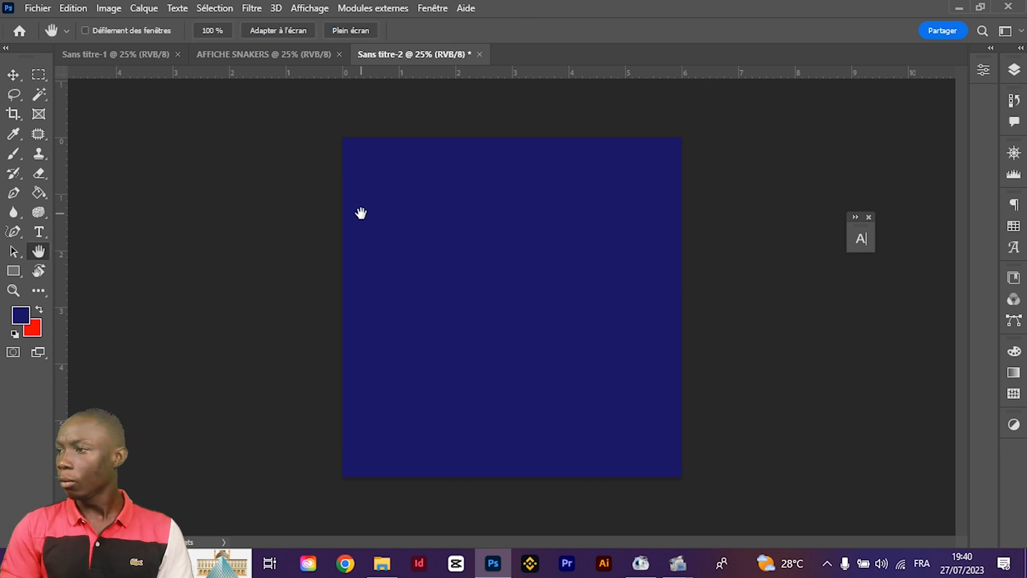
{"action": "left_click", "coordinate": [284, 259], "text": "ctrl"}
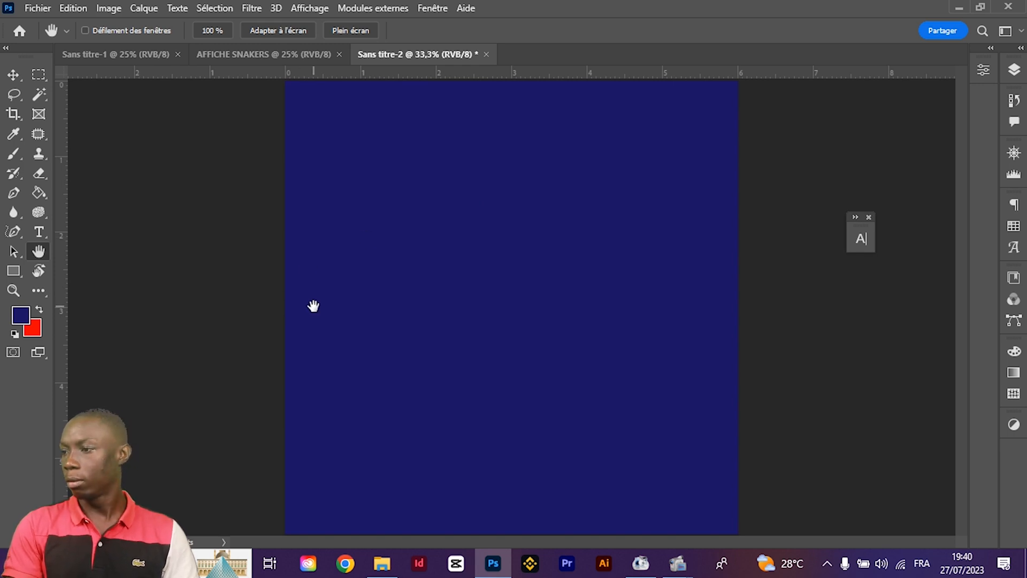
{"action": "key", "text": "ctrl+minus"}
{"action": "key", "text": "ctrl+minus"}
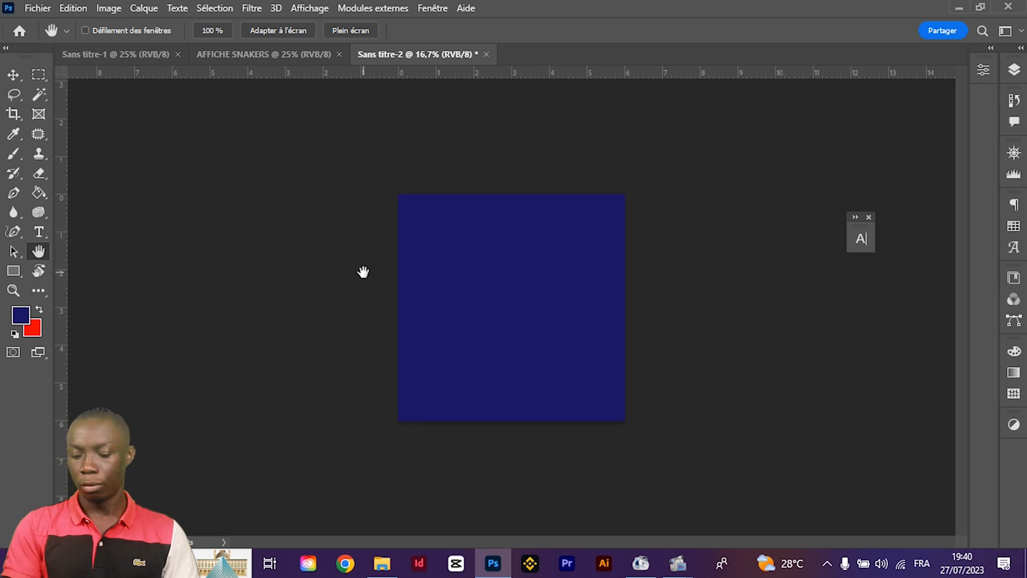
{"action": "left_click", "coordinate": [14, 290]}
{"action": "left_click", "coordinate": [459, 251]}
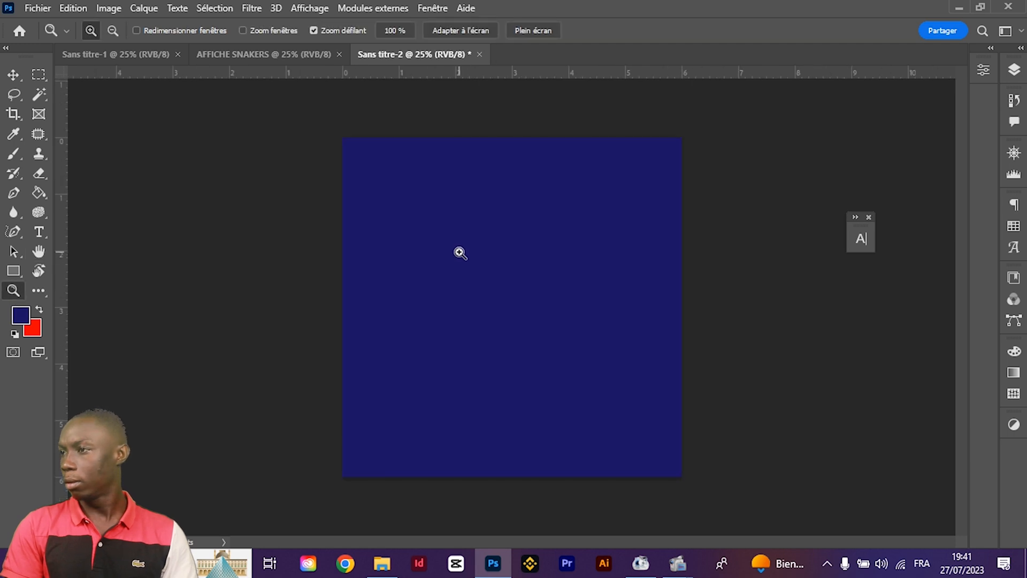
{"action": "left_click", "coordinate": [460, 252]}
{"action": "key", "text": "v"}
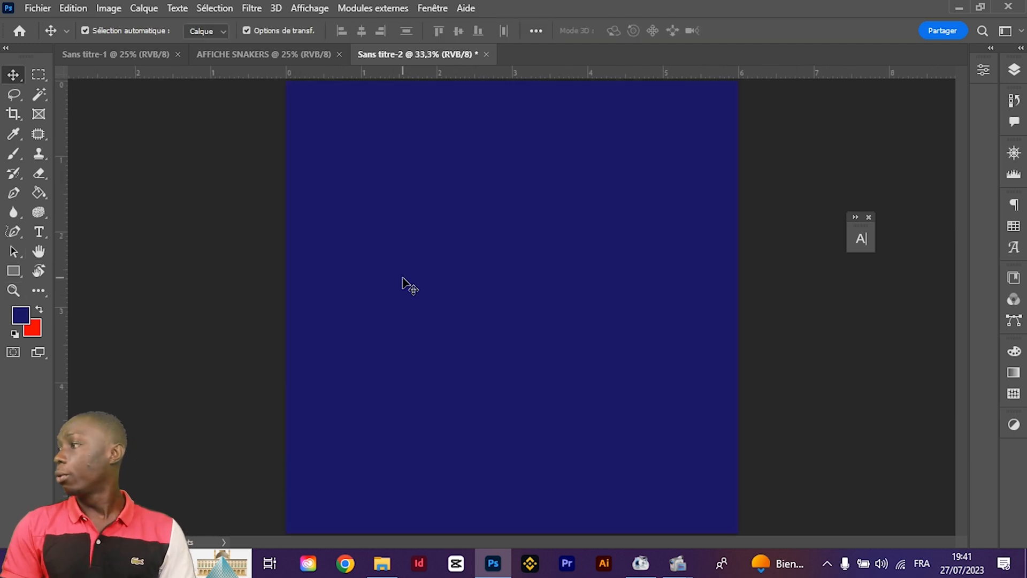
Add a new empty layer above the dark blue rectangle
{"action": "left_click", "coordinate": [1013, 71]}
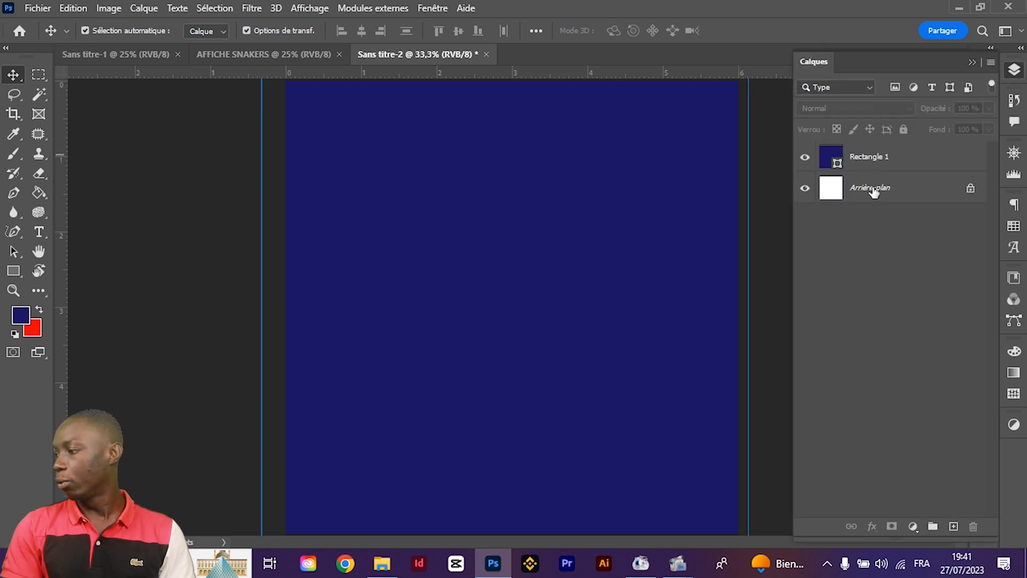
{"action": "left_click", "coordinate": [845, 159]}
{"action": "left_click", "coordinate": [950, 527]}
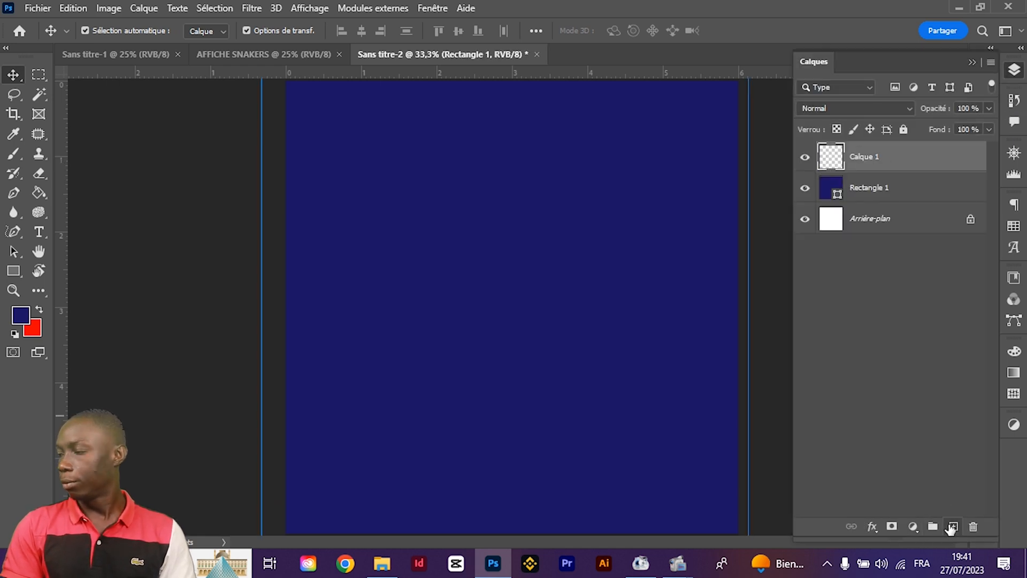
Try a dab of red with the 2717 px soft brush on the new layer, and undo it
{"action": "key", "text": "b"}
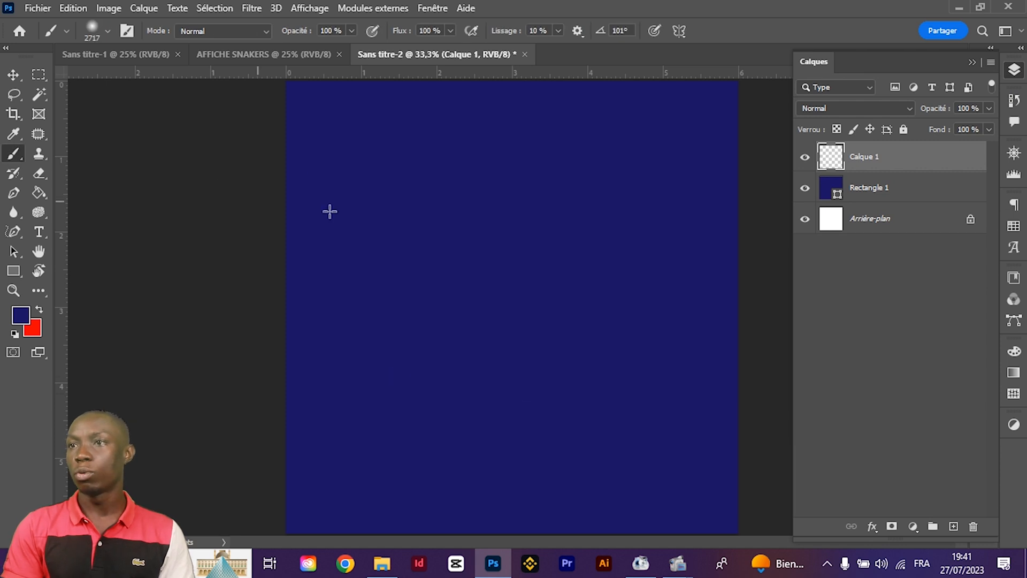
{"action": "left_click", "coordinate": [451, 272]}
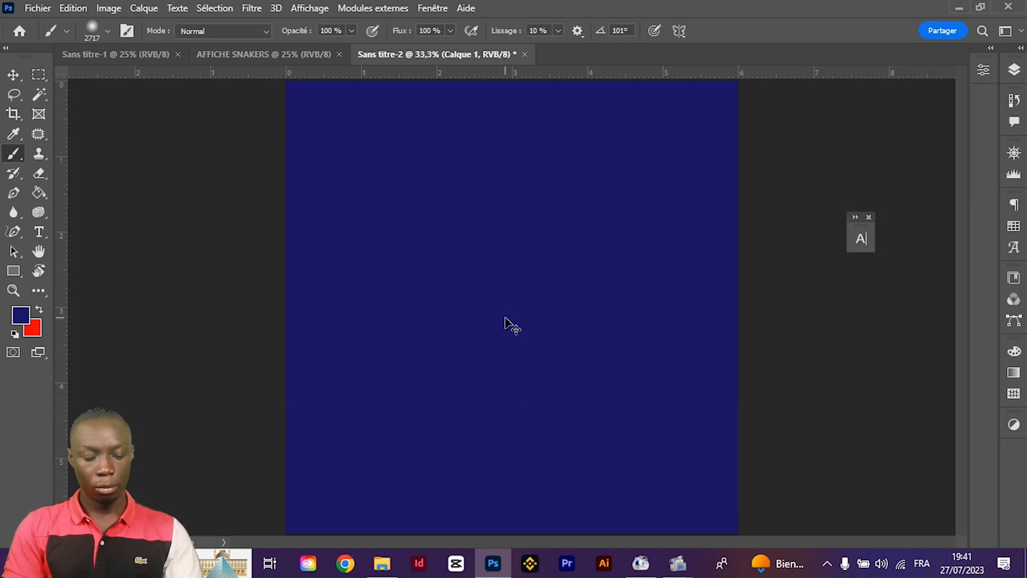
{"action": "key", "text": "w"}
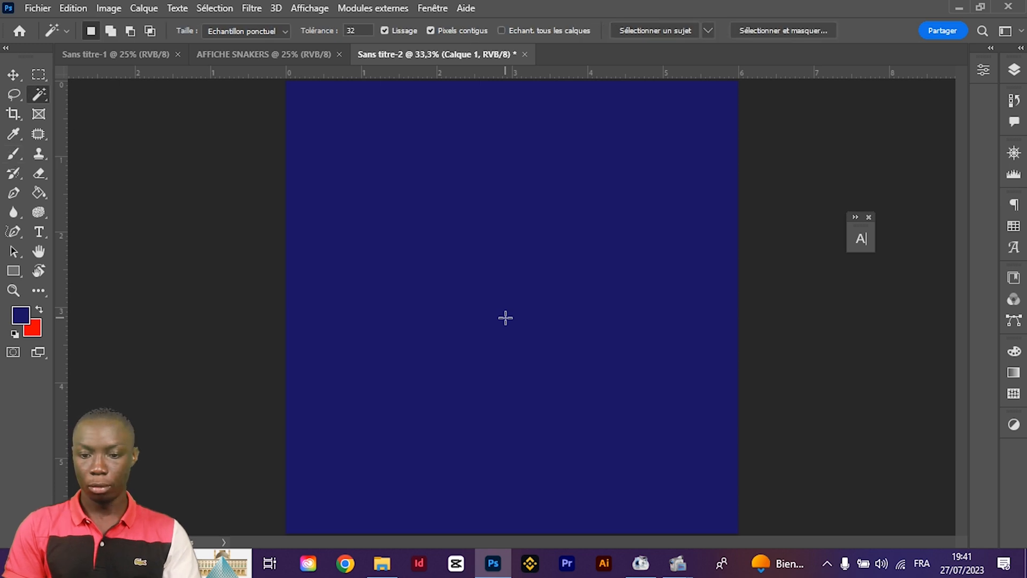
{"action": "key", "text": "x"}
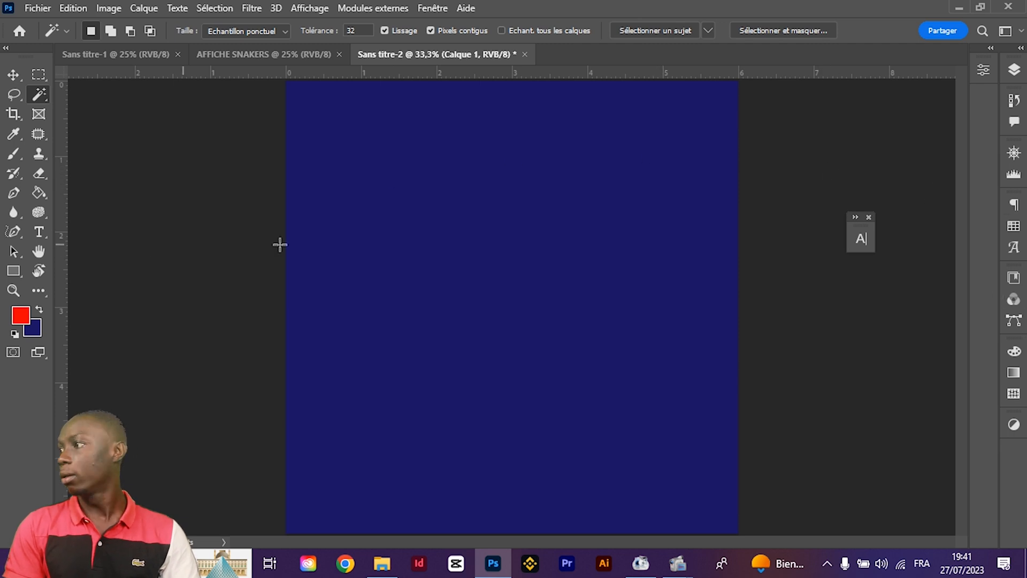
{"action": "left_click", "coordinate": [1013, 75]}
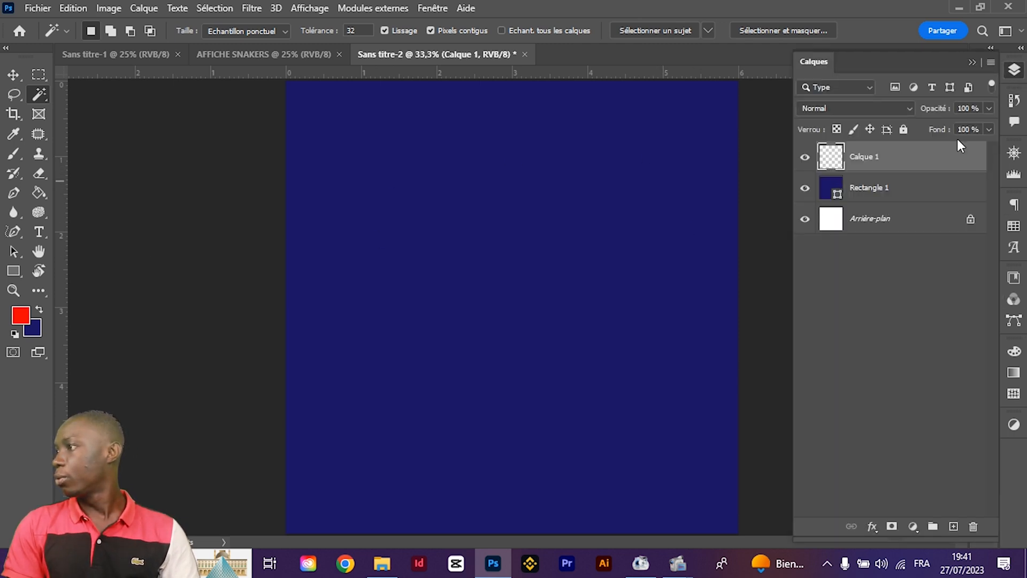
{"action": "left_click", "coordinate": [475, 237]}
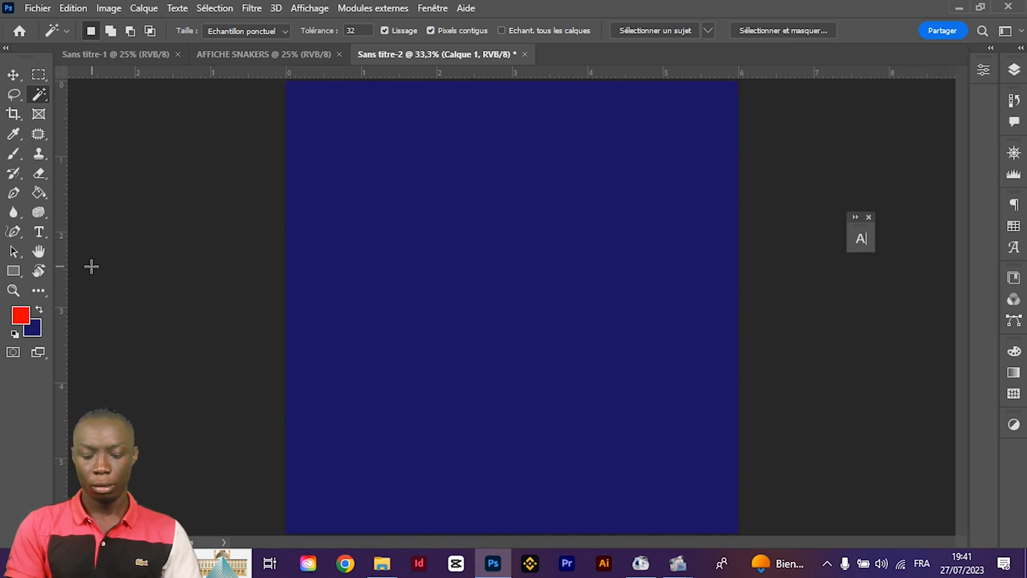
{"action": "key", "text": "b"}
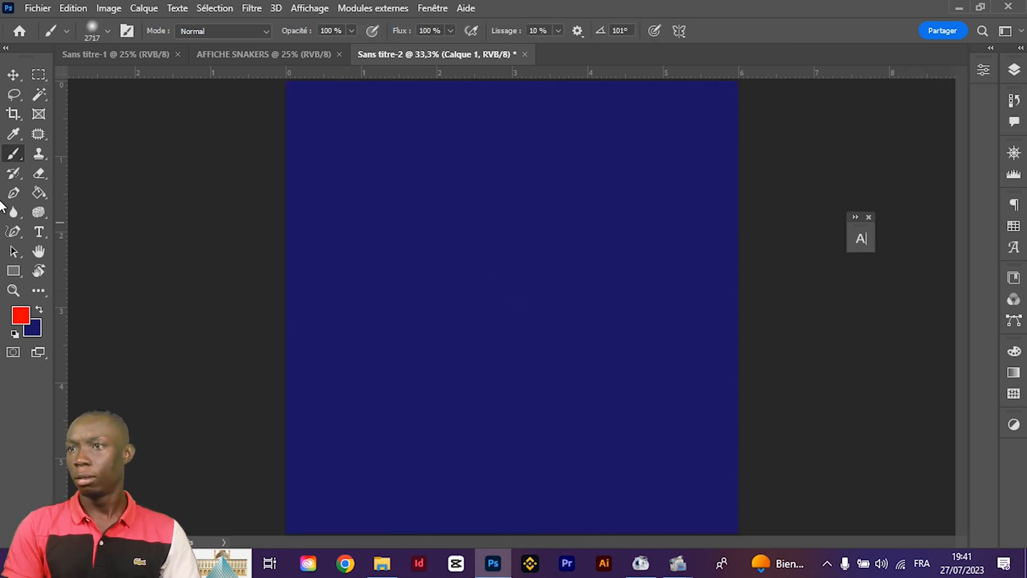
{"action": "left_click", "coordinate": [454, 231]}
{"action": "key", "text": "ctrl+z"}
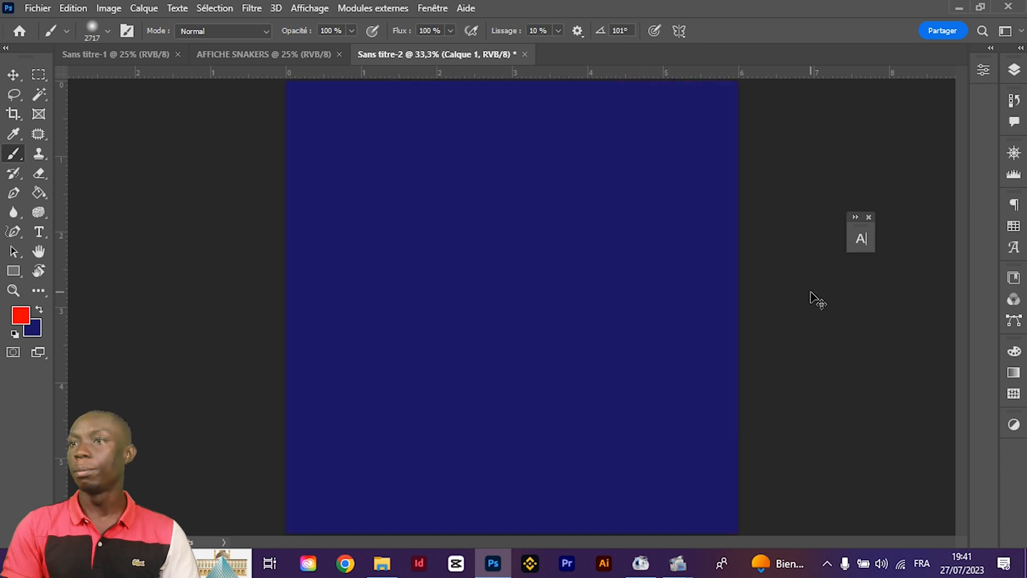
Set the soft brush's size to 1500 px
{"action": "left_click", "coordinate": [109, 31]}
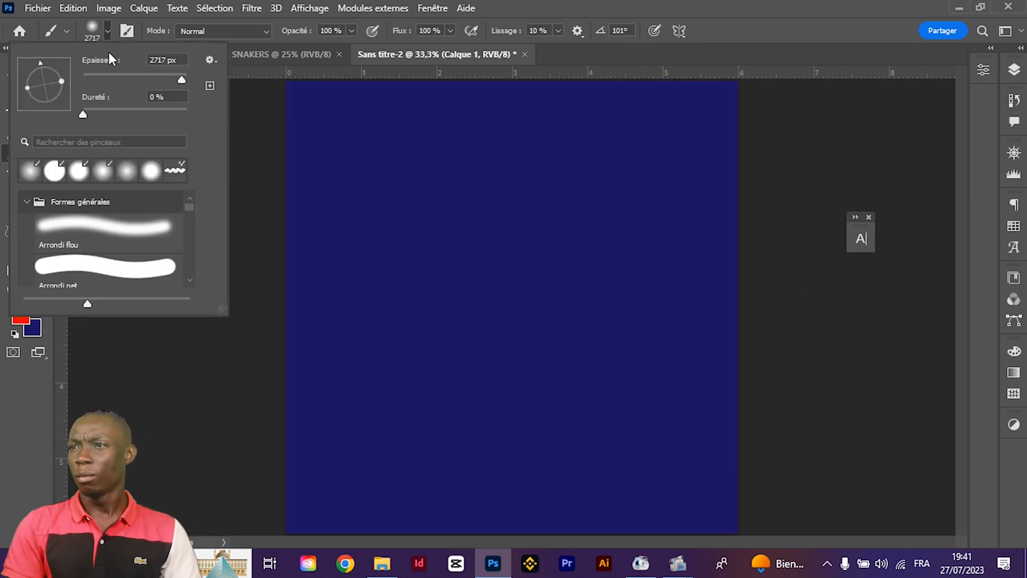
{"action": "left_click", "coordinate": [178, 60]}
{"action": "type", "text": "1500"}
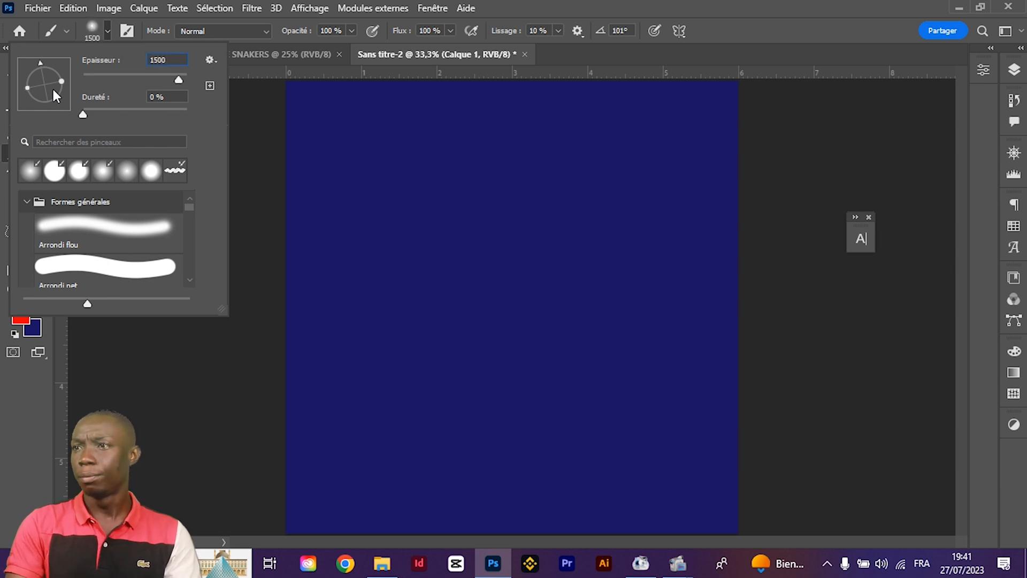
{"action": "key", "text": "Return"}
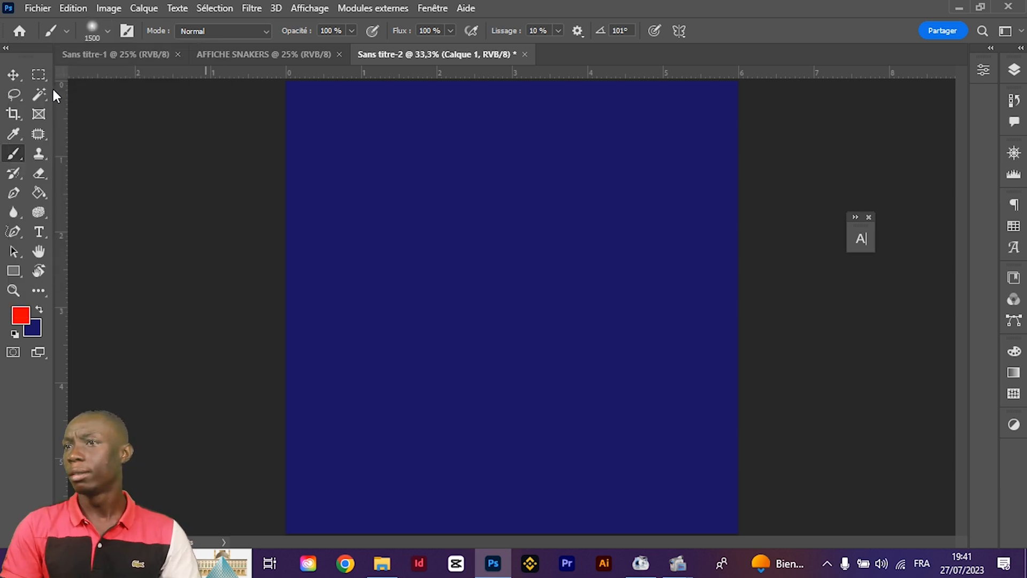
Paint a soft glow in the upper middle of the canvas using the light blue swatch from the Pur group
{"action": "left_click", "coordinate": [1014, 70]}
{"action": "left_click", "coordinate": [1014, 226]}
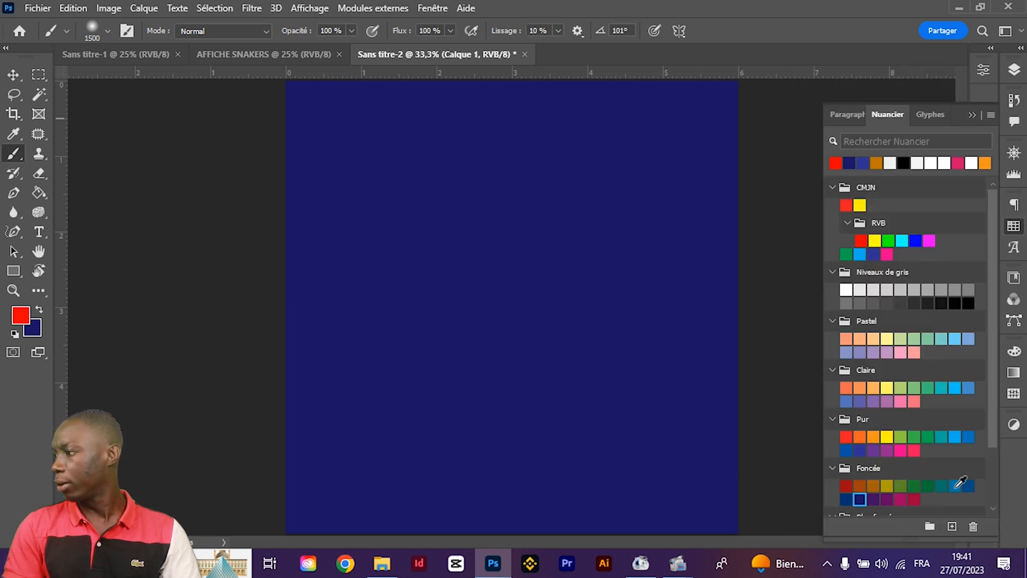
{"action": "left_click", "coordinate": [955, 434]}
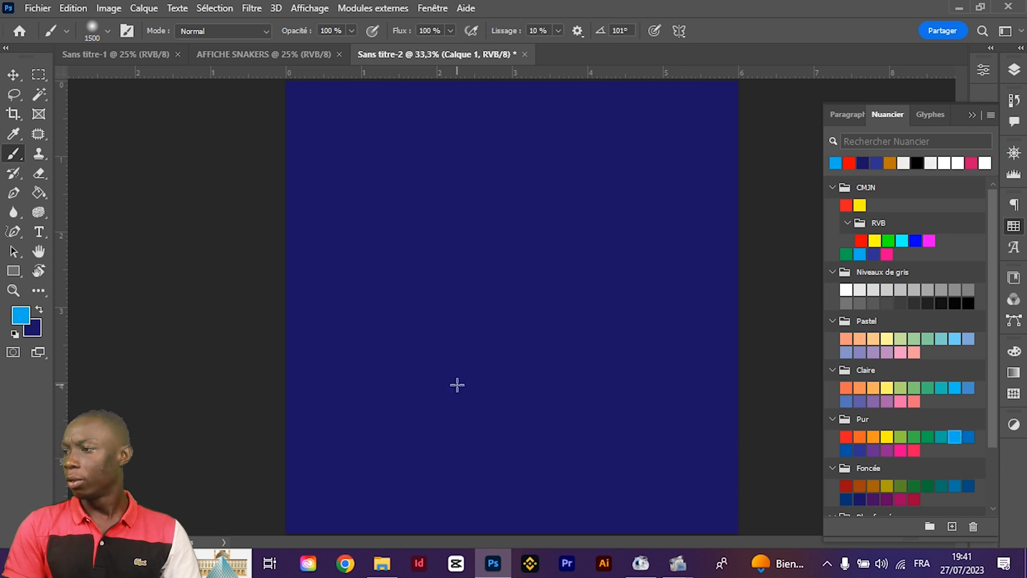
{"action": "left_click", "coordinate": [497, 265]}
{"action": "left_click", "coordinate": [497, 264]}
Scale the glow layer proportionally to slightly more than 147 % and shift it to centre the glow on the canvas
{"action": "key", "text": "ctrl+minus"}
{"action": "key", "text": "ctrl+minus"}
{"action": "key", "text": "v"}
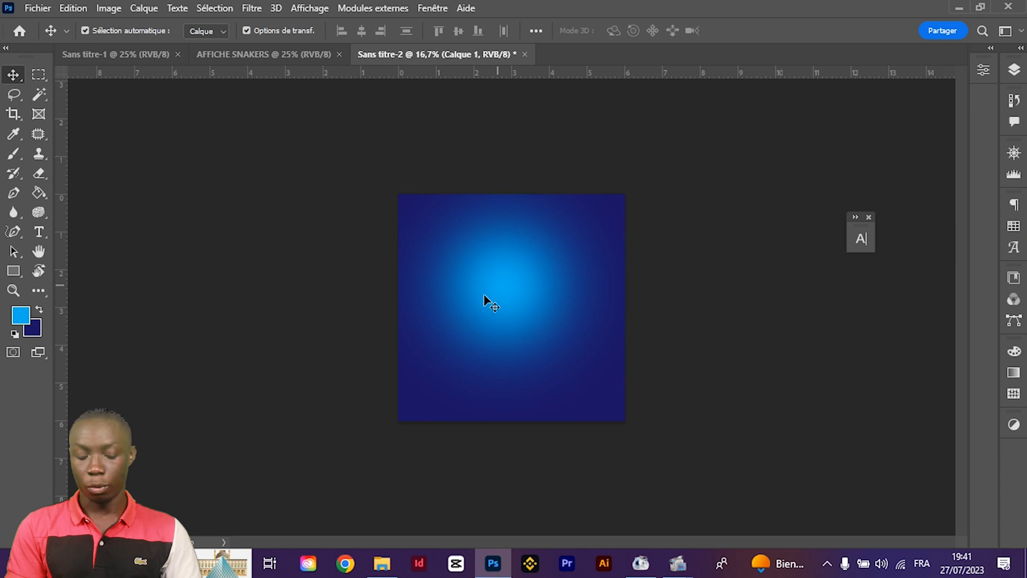
{"action": "key", "text": "ctrl+t"}
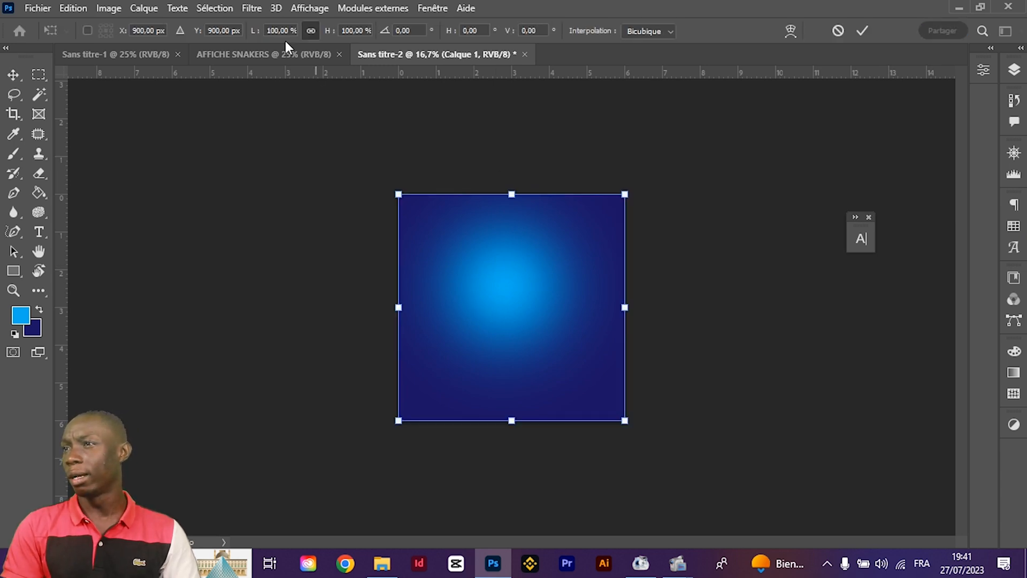
{"action": "left_click_drag", "start_coordinate": [258, 34], "coordinate": [291, 31]}
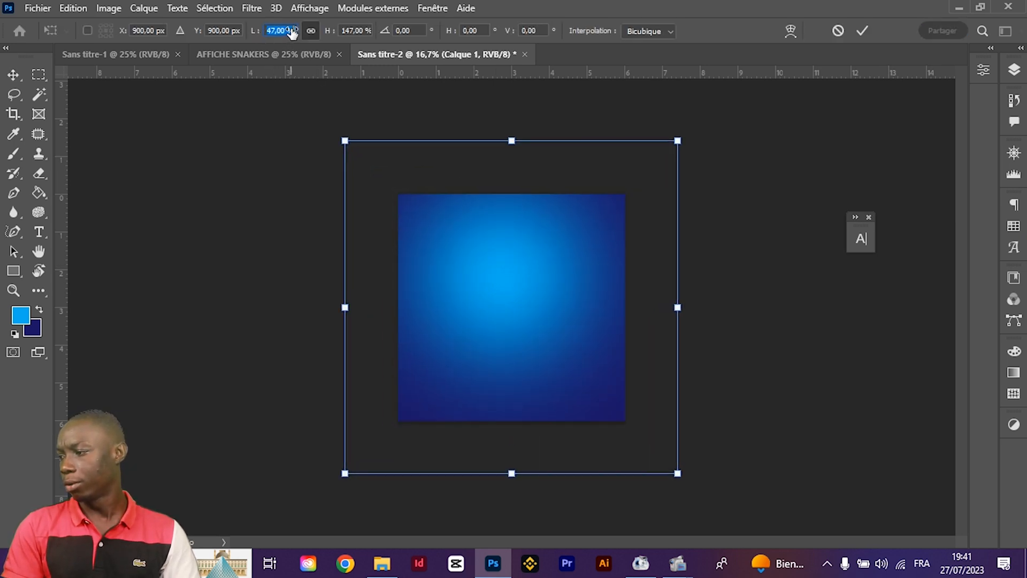
{"action": "left_click_drag", "start_coordinate": [543, 290], "coordinate": [537, 296]}
{"action": "left_click_drag", "start_coordinate": [522, 478], "coordinate": [528, 499]}
{"action": "key", "text": "Return"}
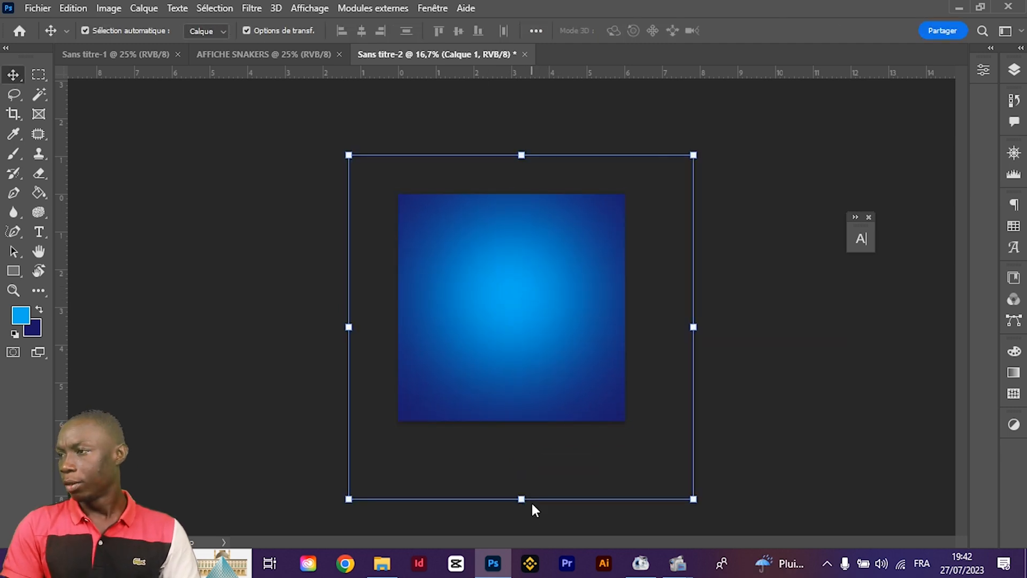
Place three horizontal guides across the canvas at about 1.3, 4.5 and 5.4 inches from its upper edge
{"action": "left_click", "coordinate": [279, 292]}
{"action": "left_click_drag", "start_coordinate": [294, 71], "coordinate": [355, 243]}
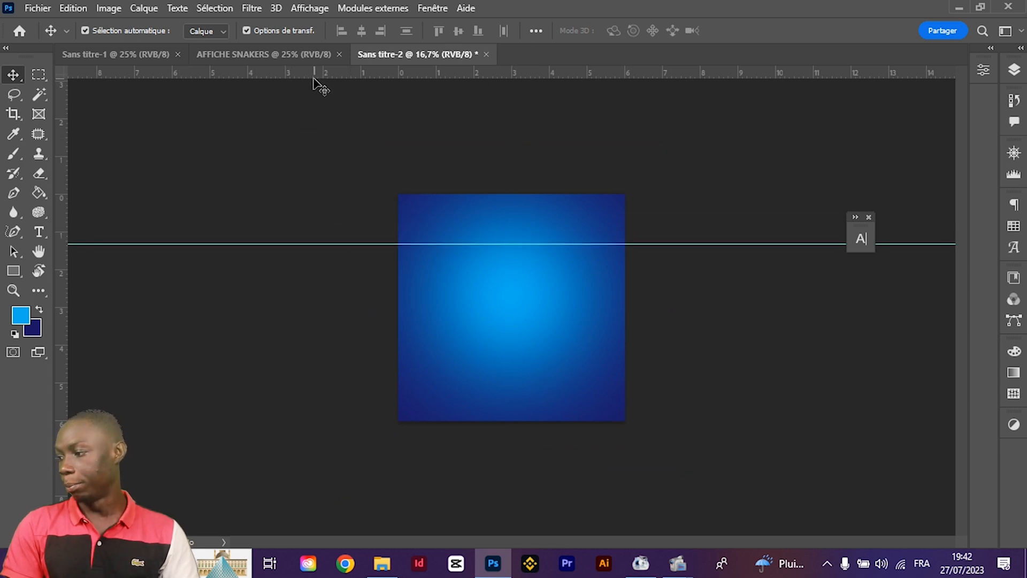
{"action": "left_click_drag", "start_coordinate": [310, 74], "coordinate": [419, 364]}
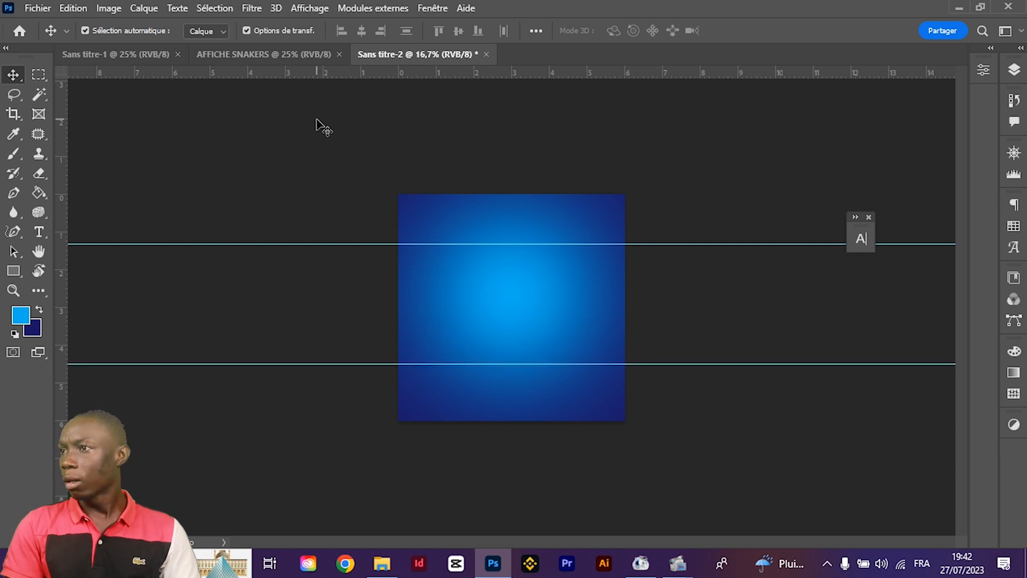
{"action": "left_click_drag", "start_coordinate": [299, 73], "coordinate": [465, 396]}
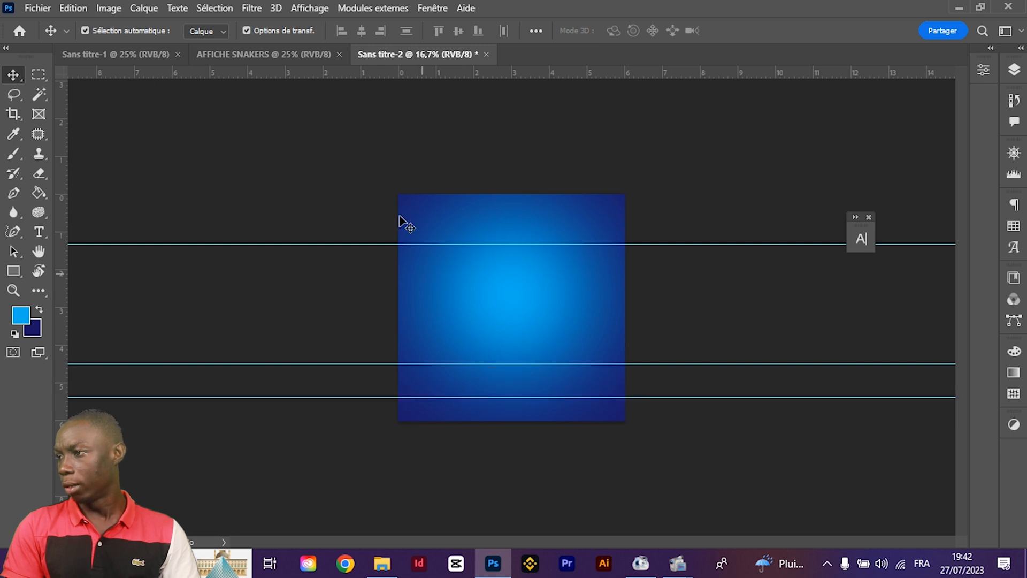
Lower the uppermost guide to about 1.6 inches and add two horizontal guides above it at about 0.8 and 0.3 inches
{"action": "left_click", "coordinate": [433, 248]}
{"action": "left_click_drag", "start_coordinate": [432, 243], "coordinate": [433, 256]}
{"action": "left_click", "coordinate": [294, 239]}
{"action": "left_click_drag", "start_coordinate": [188, 73], "coordinate": [282, 224]}
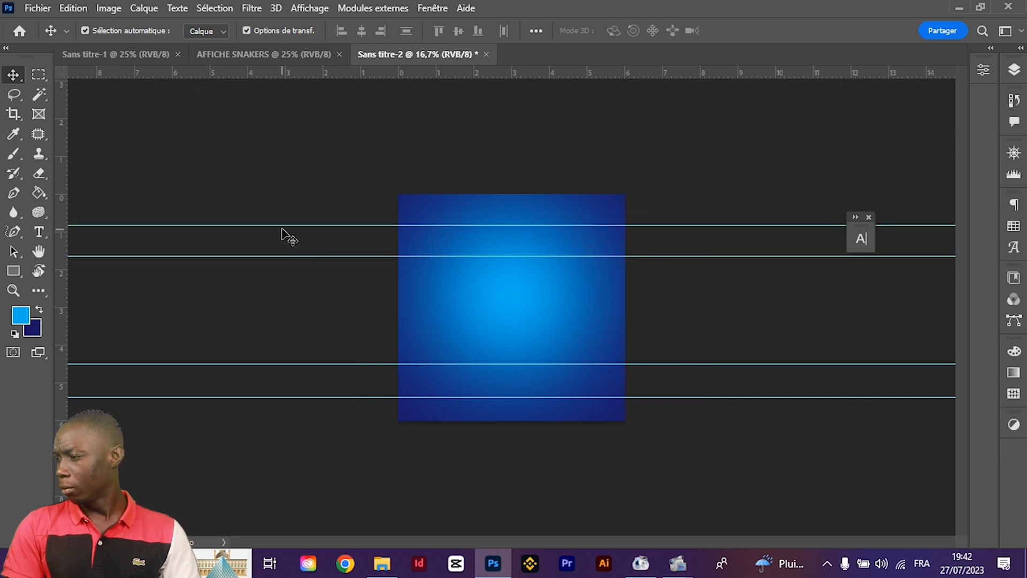
{"action": "left_click_drag", "start_coordinate": [263, 74], "coordinate": [332, 207]}
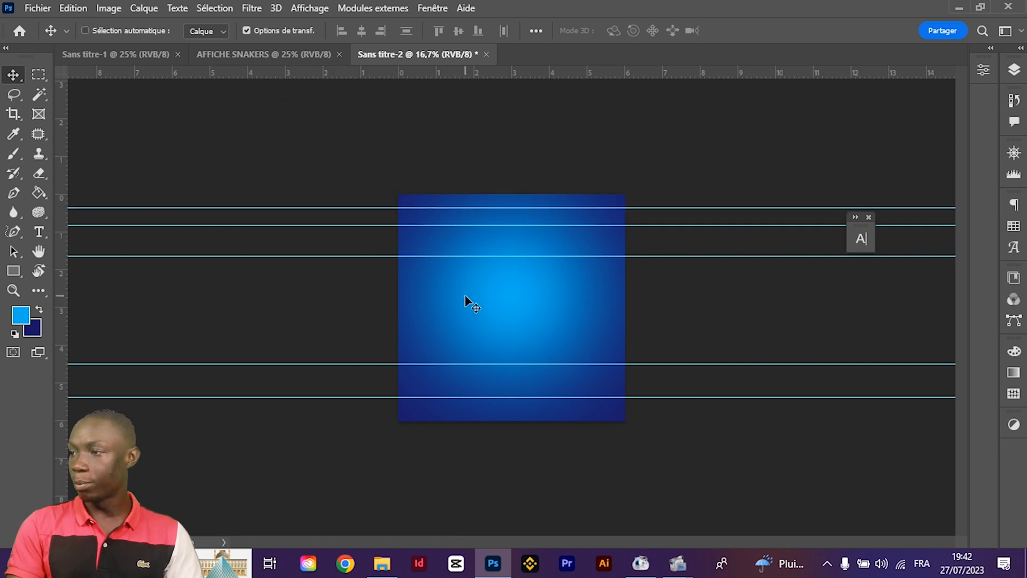
Reduce the opacity of the light blue glow layer to 68 %
{"action": "key", "text": "ctrl+plus"}
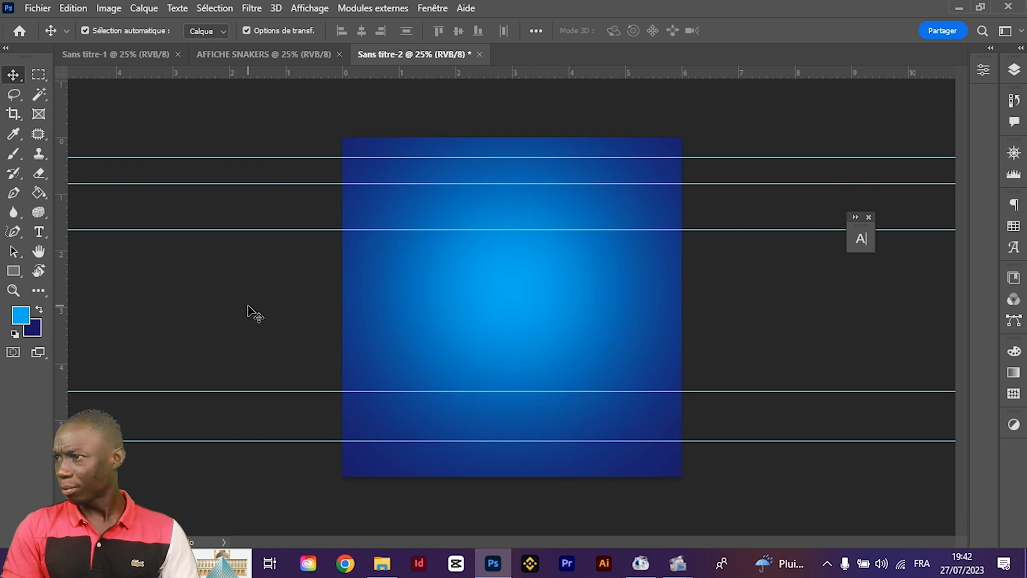
{"action": "left_click", "coordinate": [598, 264]}
{"action": "left_click_drag", "start_coordinate": [175, 302], "coordinate": [527, 303]}
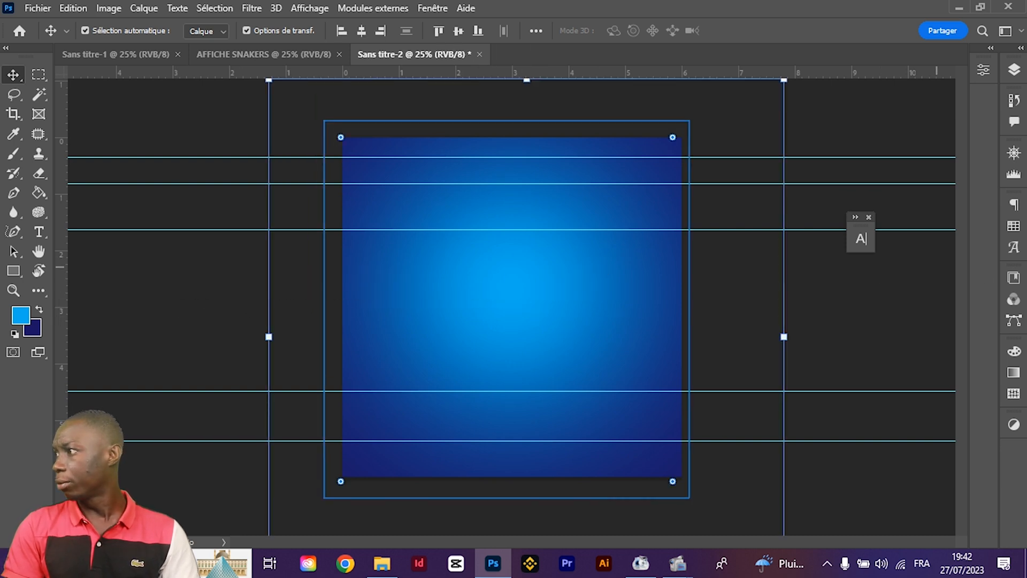
{"action": "left_click", "coordinate": [936, 172]}
{"action": "left_click", "coordinate": [1014, 70]}
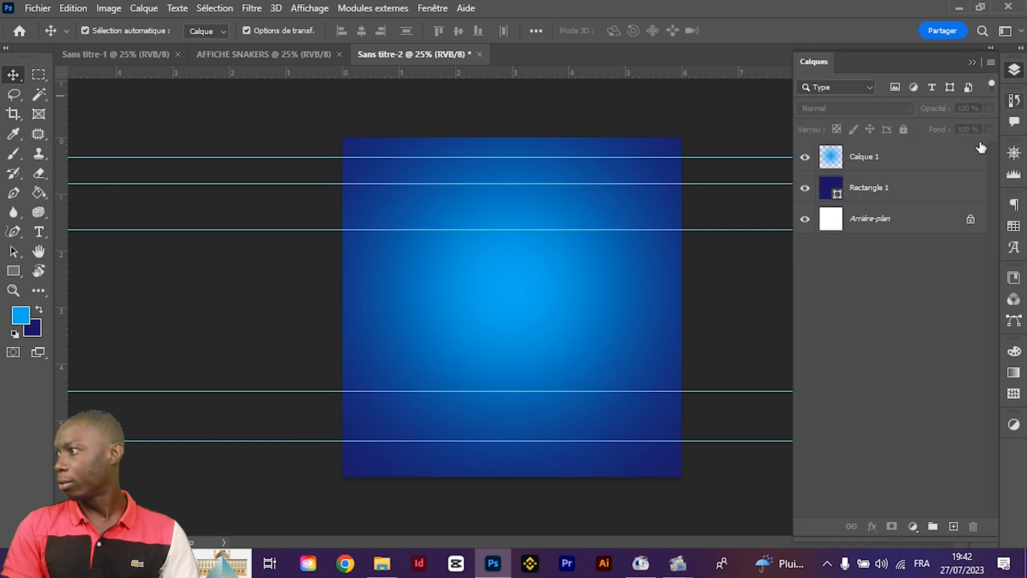
{"action": "left_click", "coordinate": [895, 173]}
{"action": "left_click", "coordinate": [989, 109]}
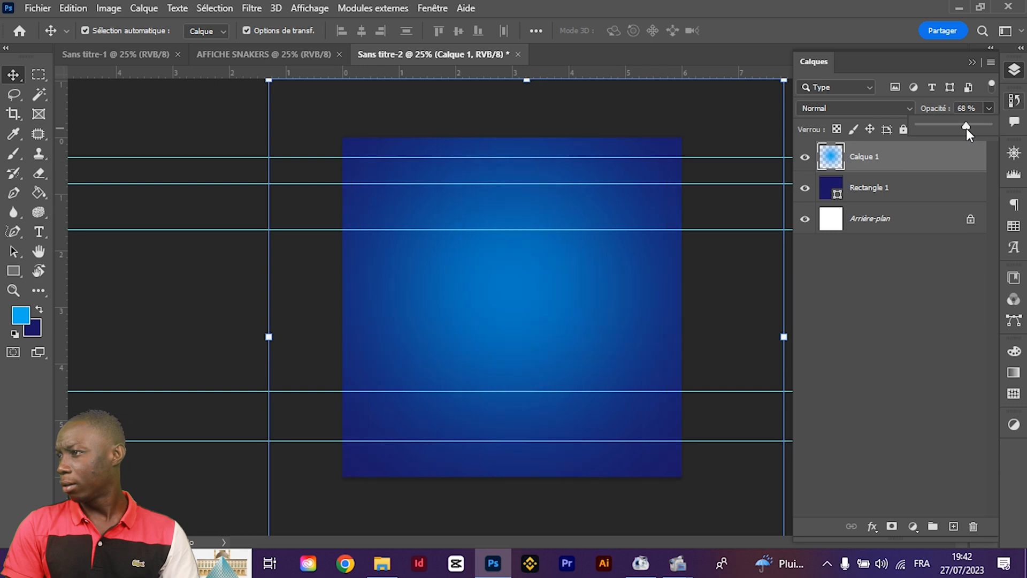
Set the glow layer's blending mode to Couleur plus claire
{"action": "left_click", "coordinate": [863, 107]}
{"action": "left_click", "coordinate": [863, 107]}
{"action": "left_click", "coordinate": [863, 107]}
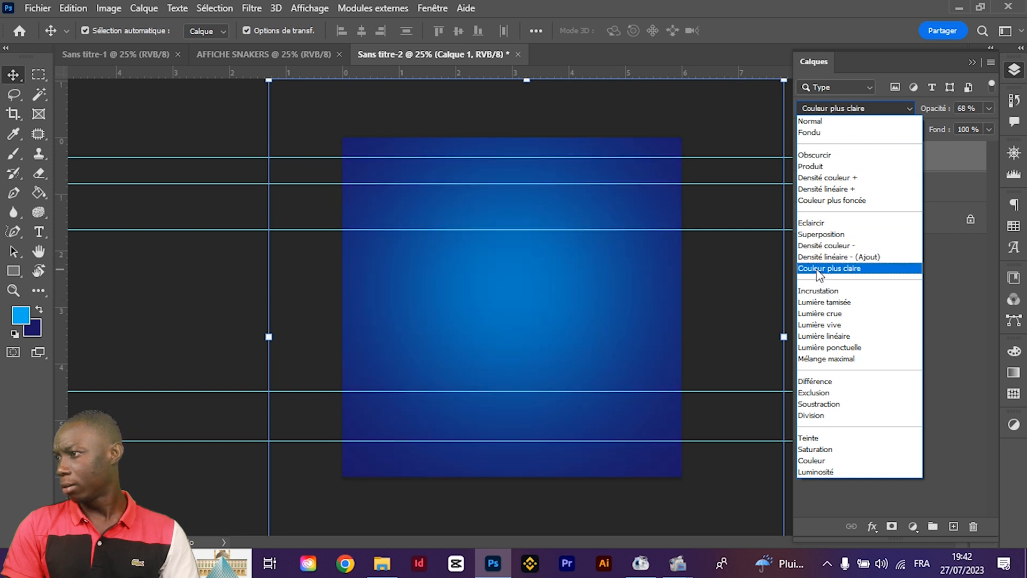
{"action": "left_click", "coordinate": [817, 274]}
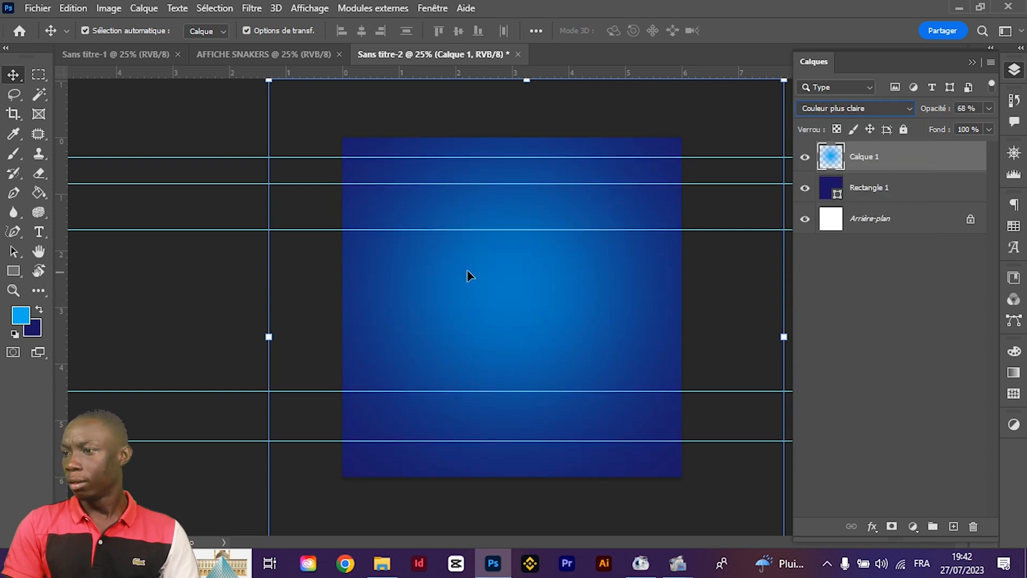
Select the glow layer and the dark blue rectangle layer together and lock both completely
{"action": "key", "text": "F7"}
{"action": "left_click_drag", "start_coordinate": [219, 293], "coordinate": [551, 297]}
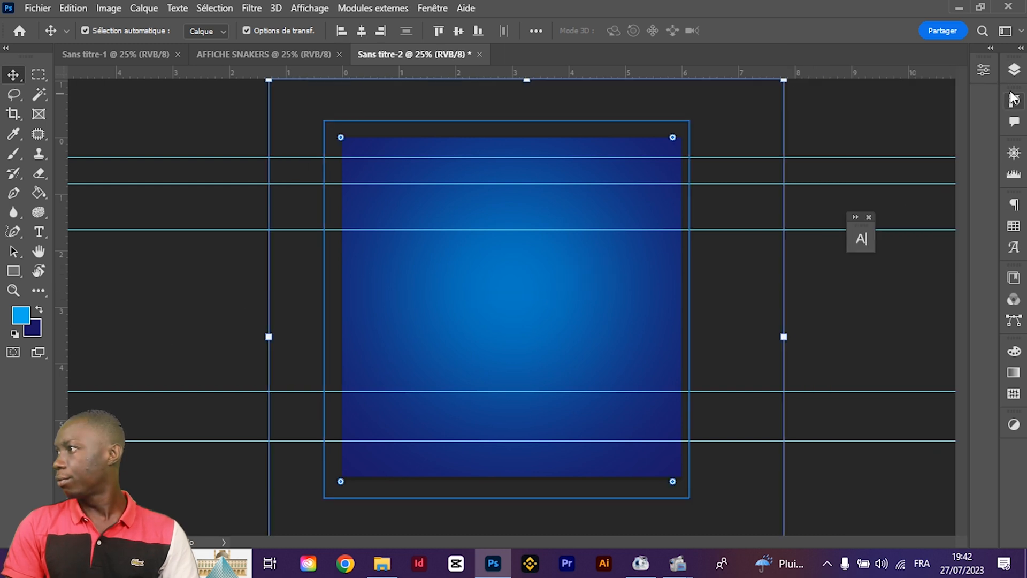
{"action": "left_click", "coordinate": [1014, 69]}
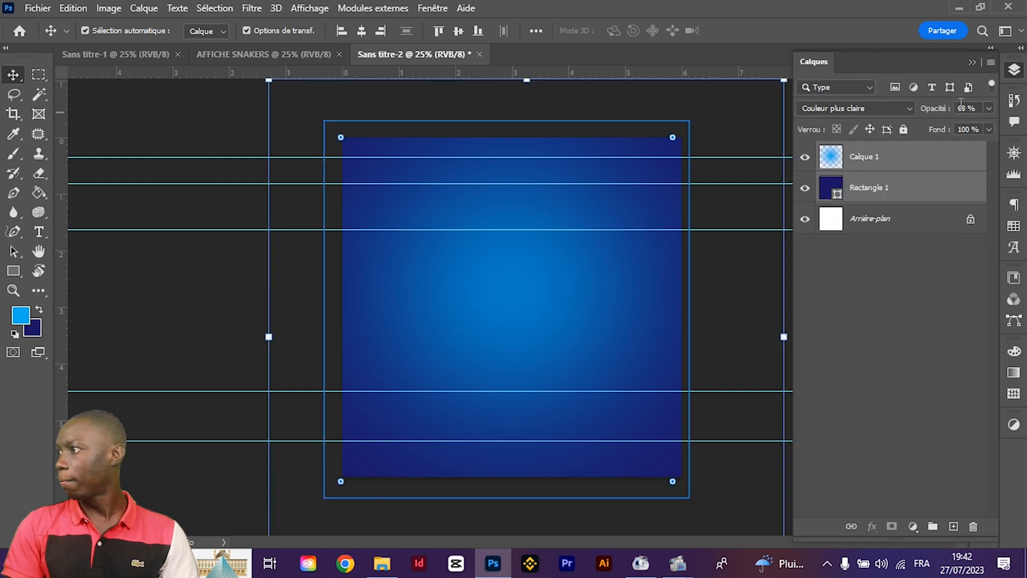
{"action": "left_click", "coordinate": [901, 133]}
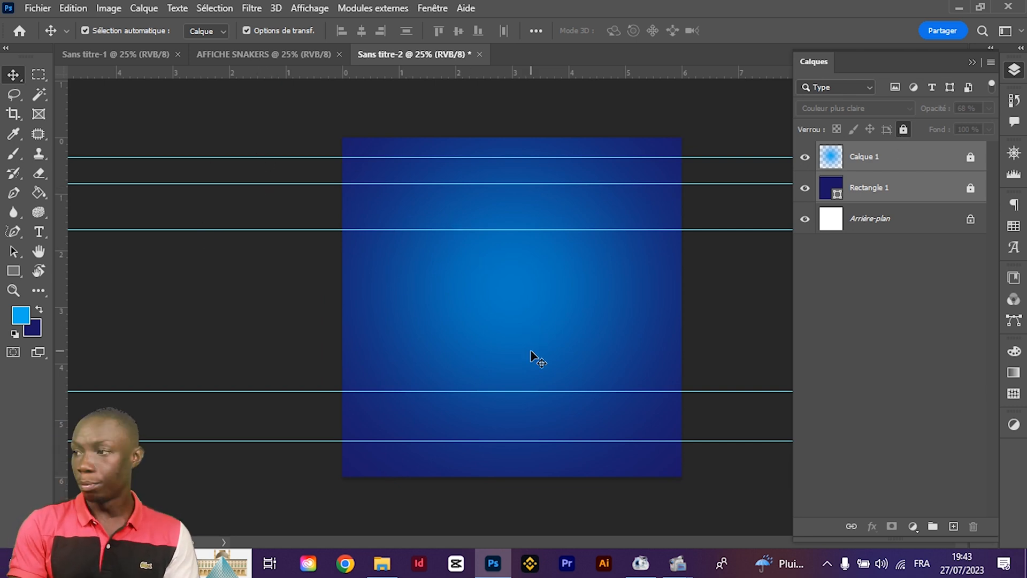
Add the text "SNEAKERS" in Montserrat ExtraBold to the upper part of the canvas
{"action": "key", "text": "t"}
{"action": "key", "text": "F7"}
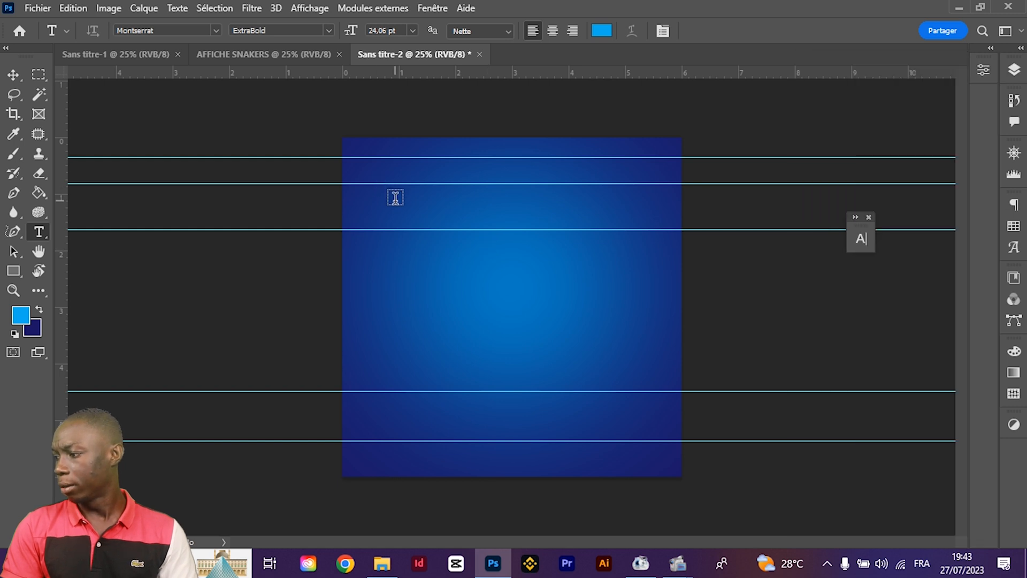
{"action": "left_click", "coordinate": [395, 198]}
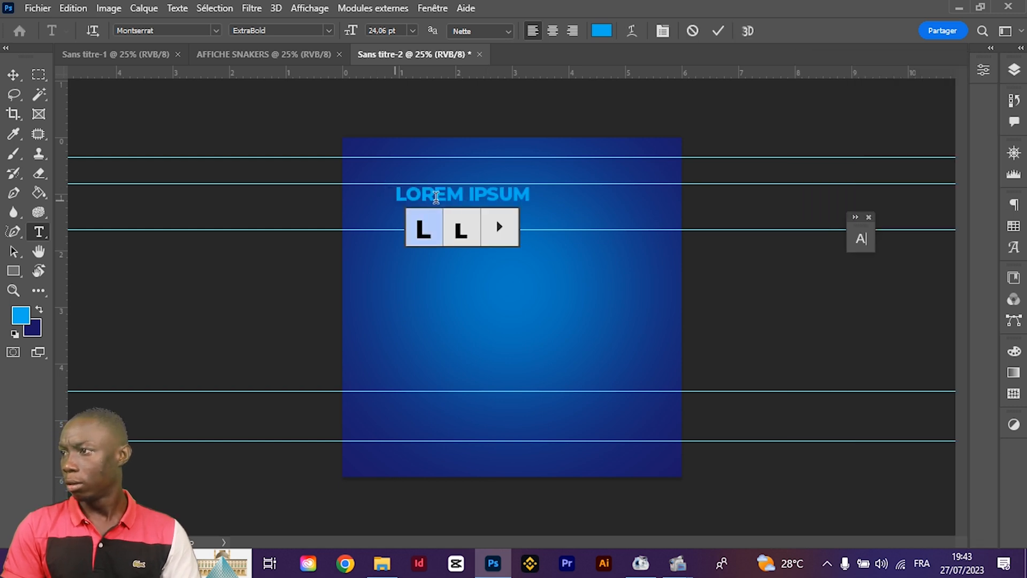
{"action": "left_click", "coordinate": [465, 193]}
{"action": "key", "text": "ctrl+a"}
{"action": "type", "text": "SNA"}
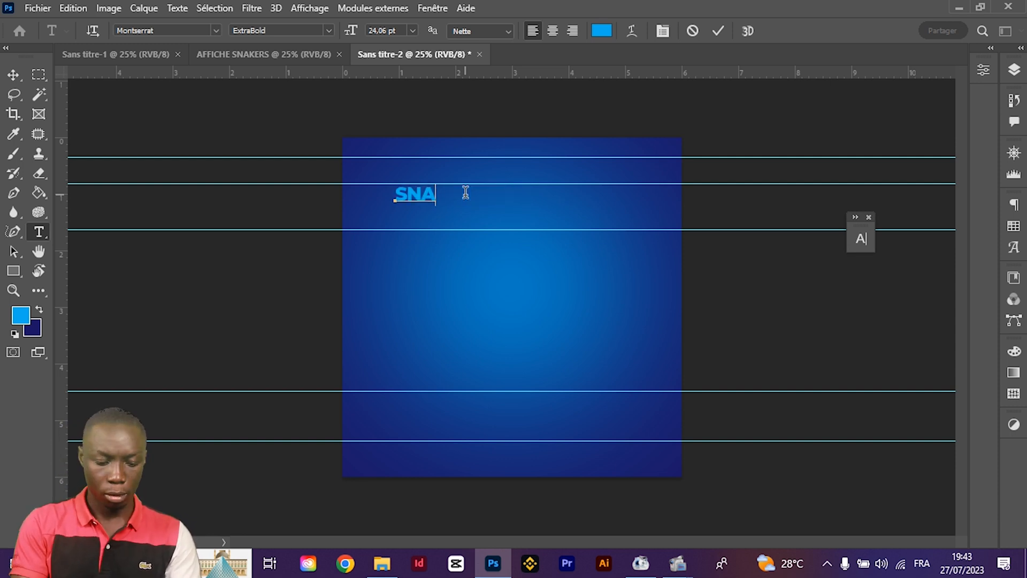
{"action": "key", "text": "BackSpace"}
{"action": "type", "text": "EAKERS"}
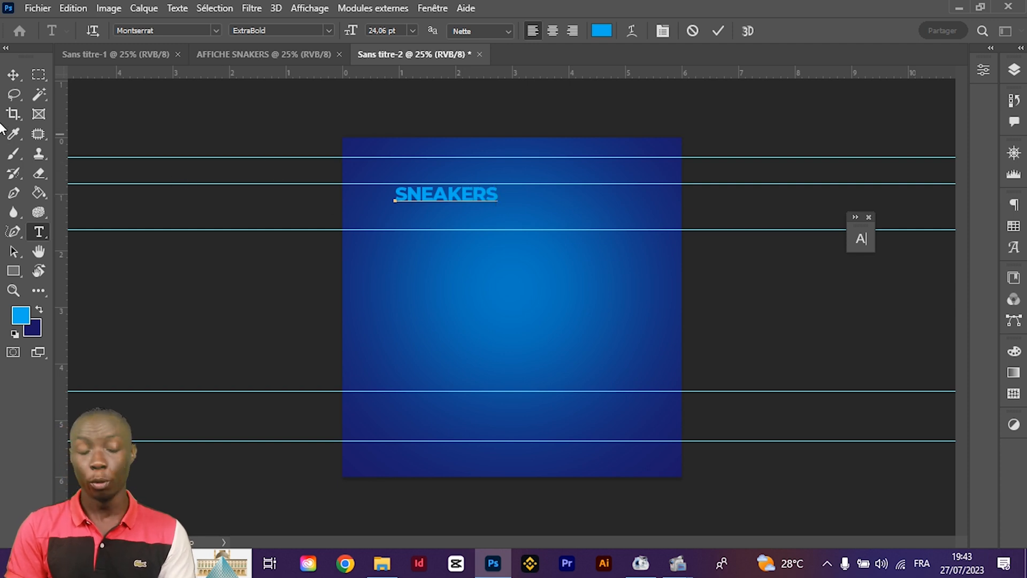
Set the SNEAKERS text size to 54 pt and move it down so it rests on the guide at about 1.6 inches
{"action": "key", "text": "ctrl+a"}
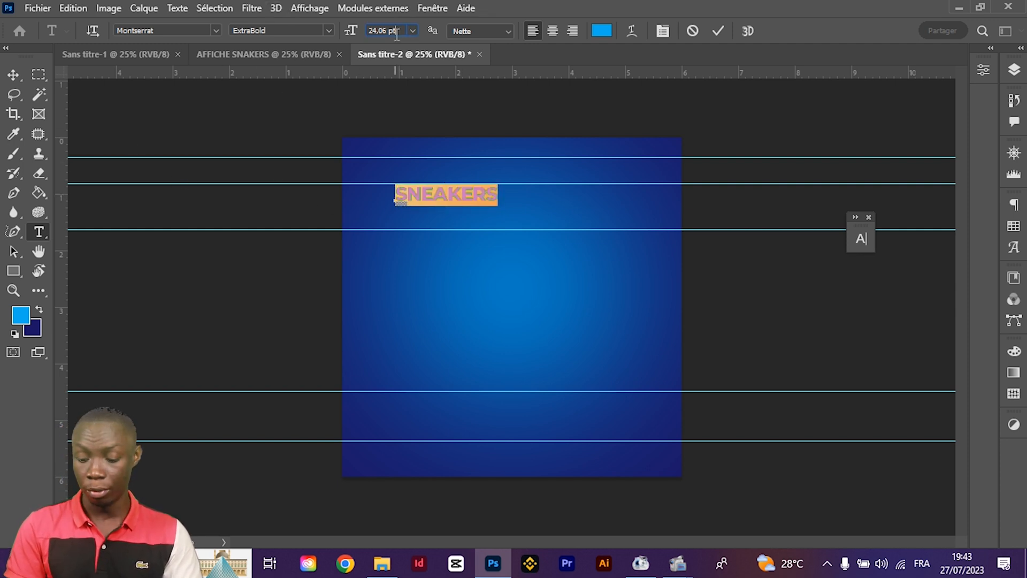
{"action": "key", "text": "shift+Up"}
{"action": "key", "text": "shift+Up"}
{"action": "key", "text": "shift+Up"}
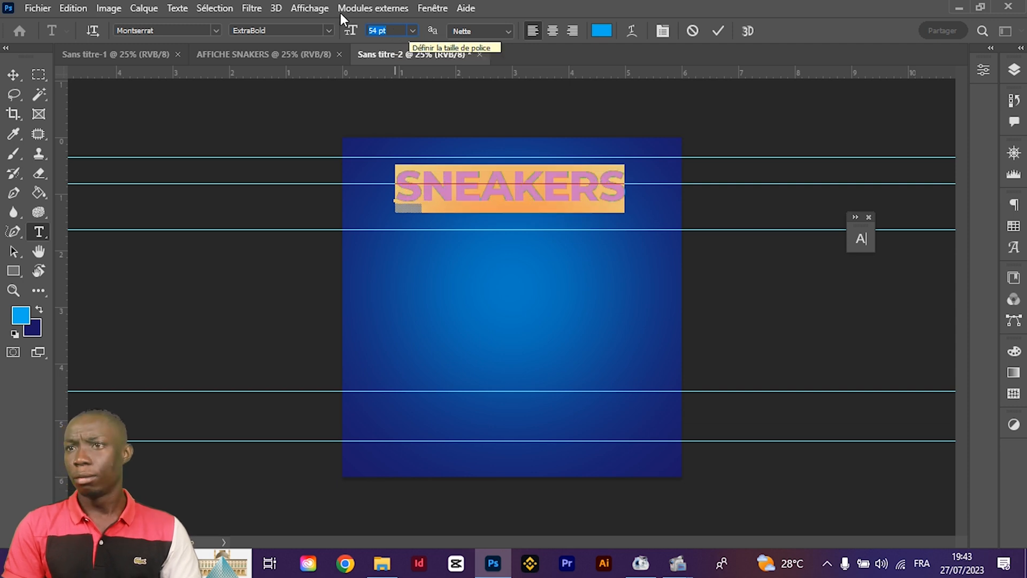
{"action": "left_click", "coordinate": [11, 76]}
{"action": "left_click_drag", "start_coordinate": [519, 189], "coordinate": [525, 224]}
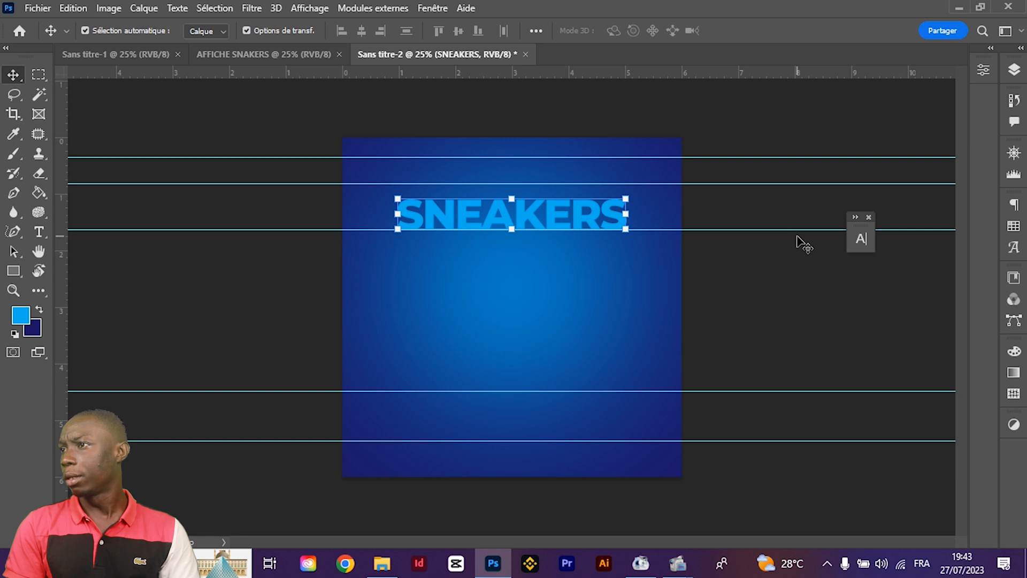
Expand the character settings and centre the SNEAKERS text horizontally relative to the canvas (Toile)
{"action": "left_click", "coordinate": [861, 241]}
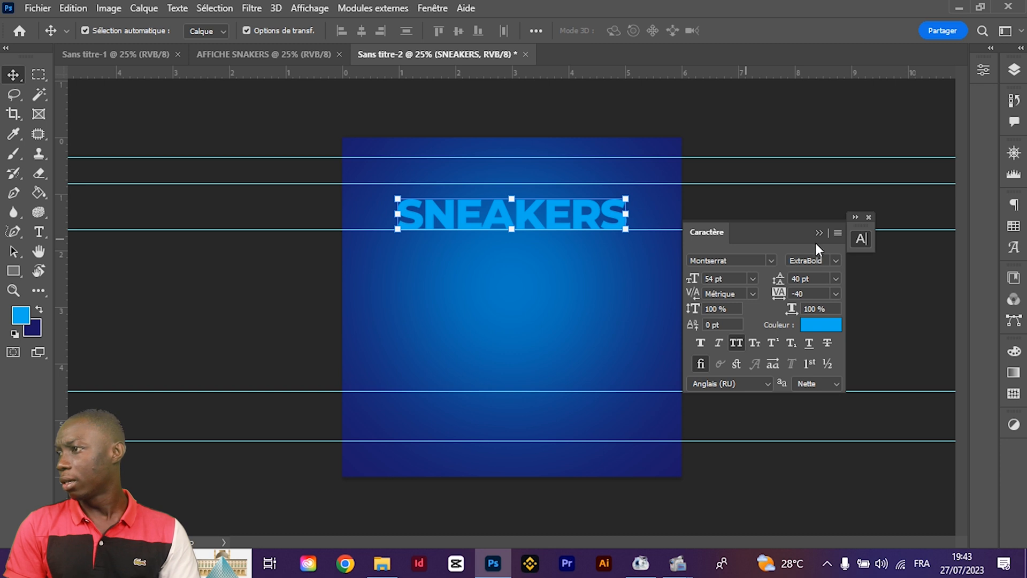
{"action": "left_click", "coordinate": [856, 216]}
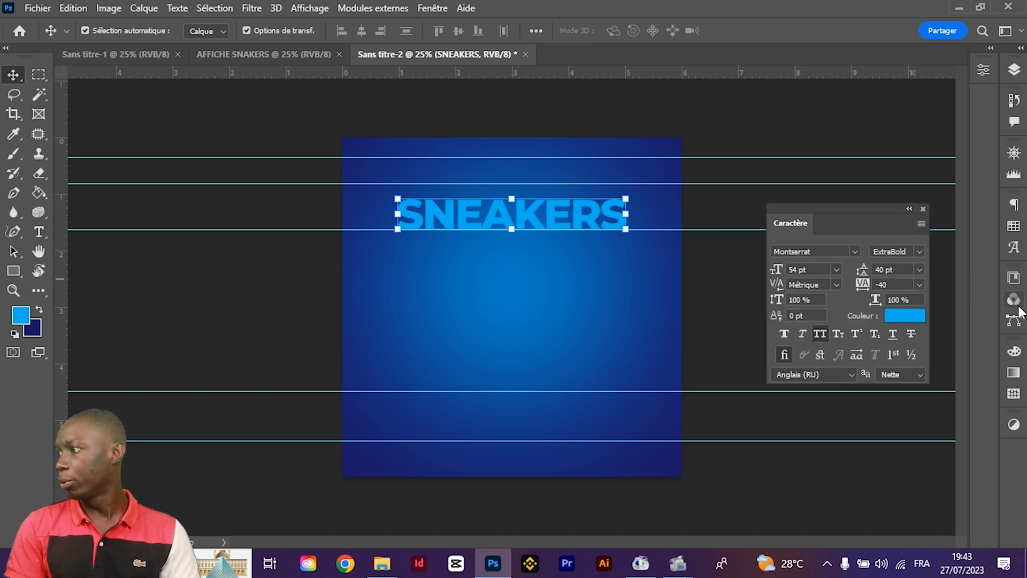
{"action": "left_click", "coordinate": [490, 169]}
{"action": "left_click", "coordinate": [527, 215]}
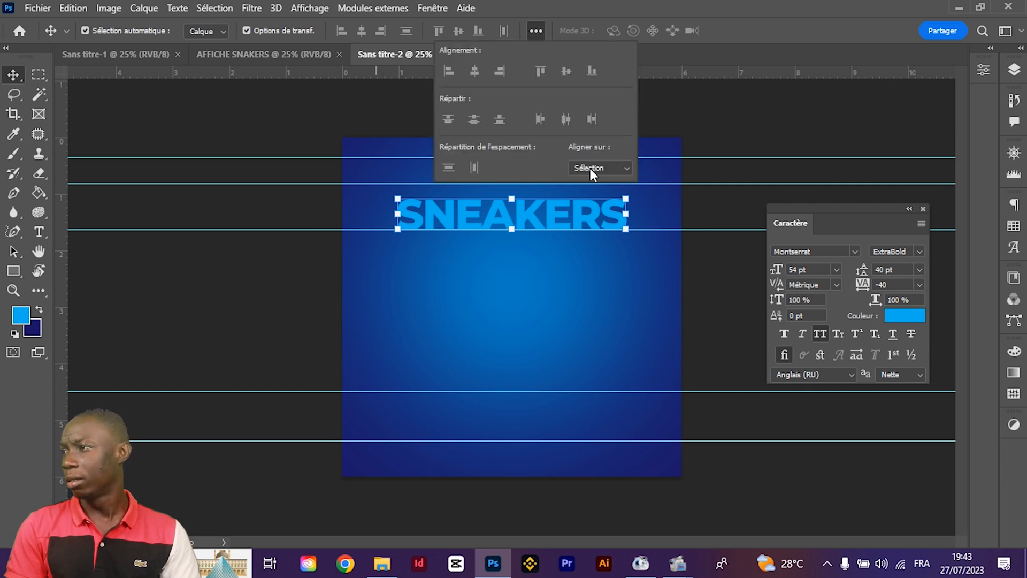
{"action": "left_click", "coordinate": [590, 170]}
{"action": "left_click", "coordinate": [585, 193]}
{"action": "left_click", "coordinate": [475, 72]}
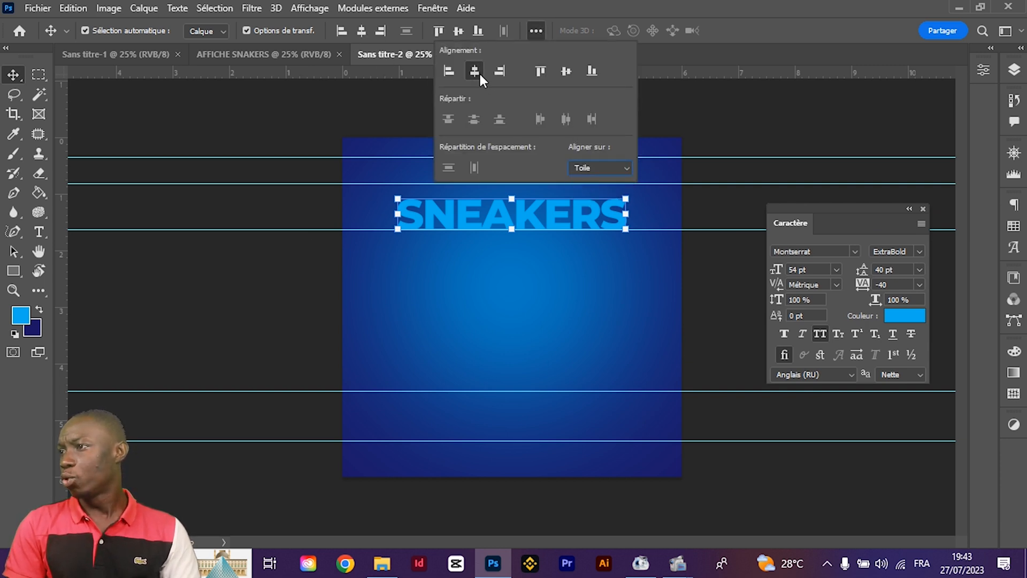
{"action": "left_click", "coordinate": [329, 202]}
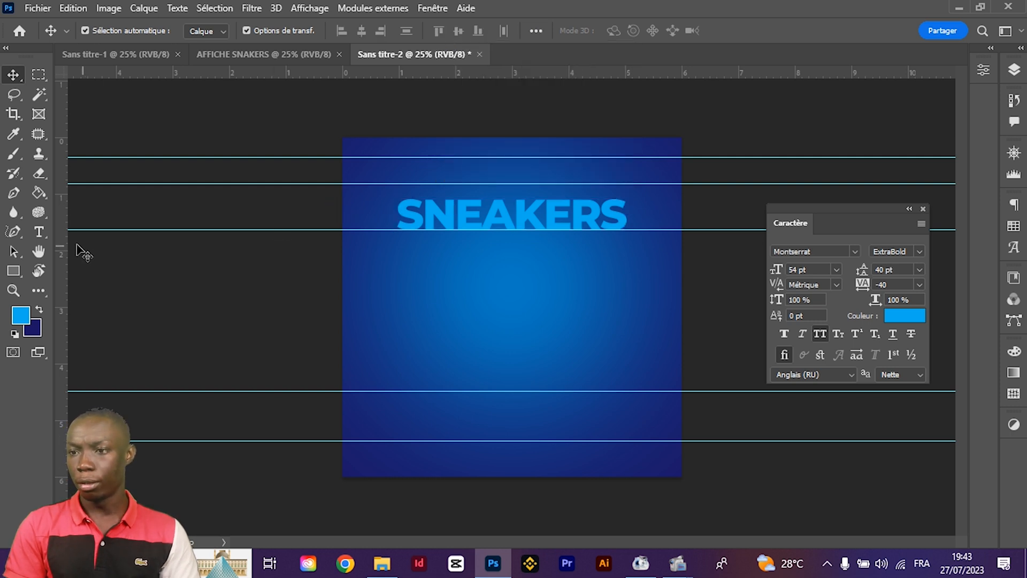
Add a separate text "Nouvelle collection" and place it directly above the SNEAKERS title
{"action": "left_click", "coordinate": [39, 231]}
{"action": "left_click", "coordinate": [435, 267]}
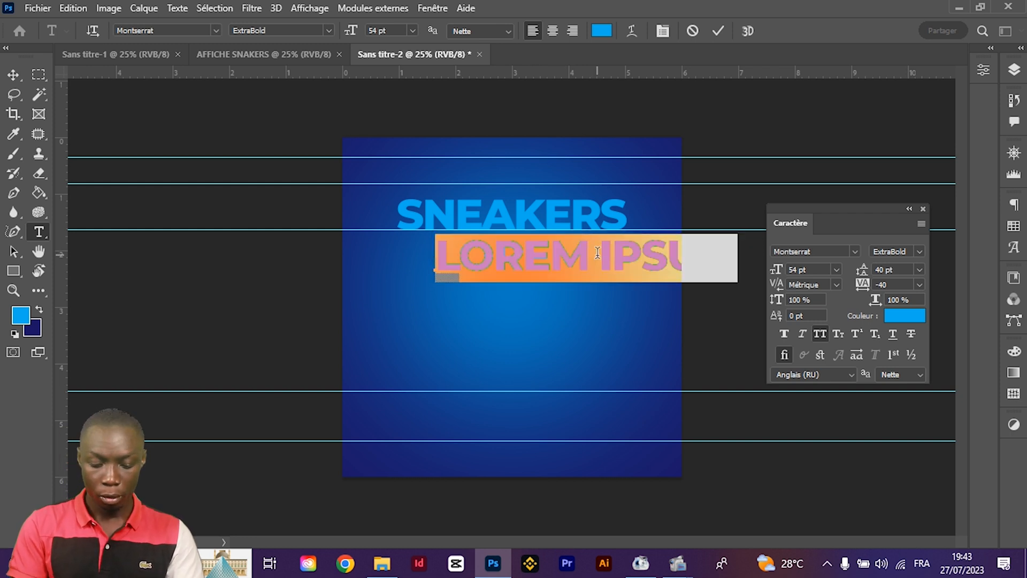
{"action": "type", "text": "NO"}
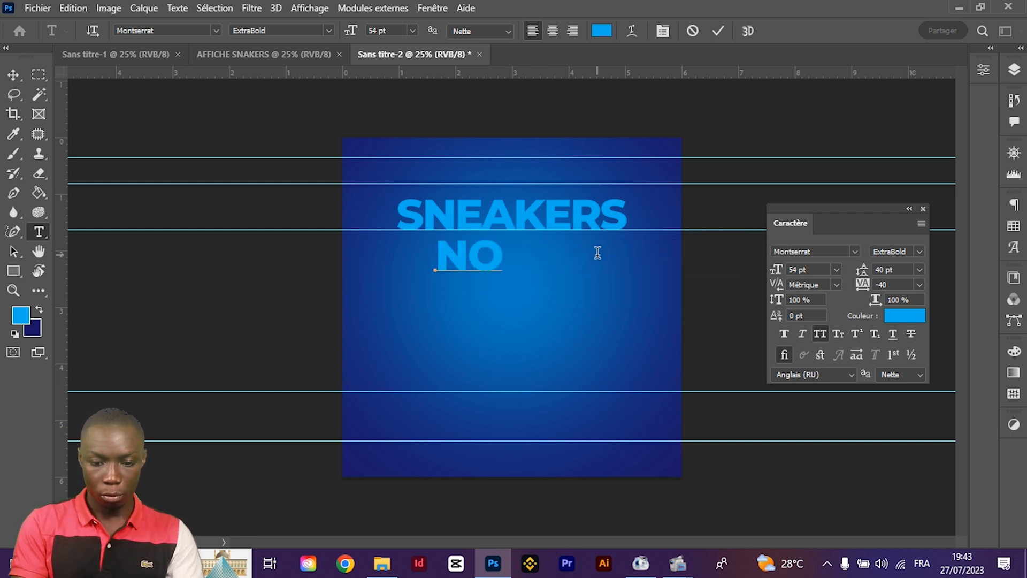
{"action": "type", "text": "U"}
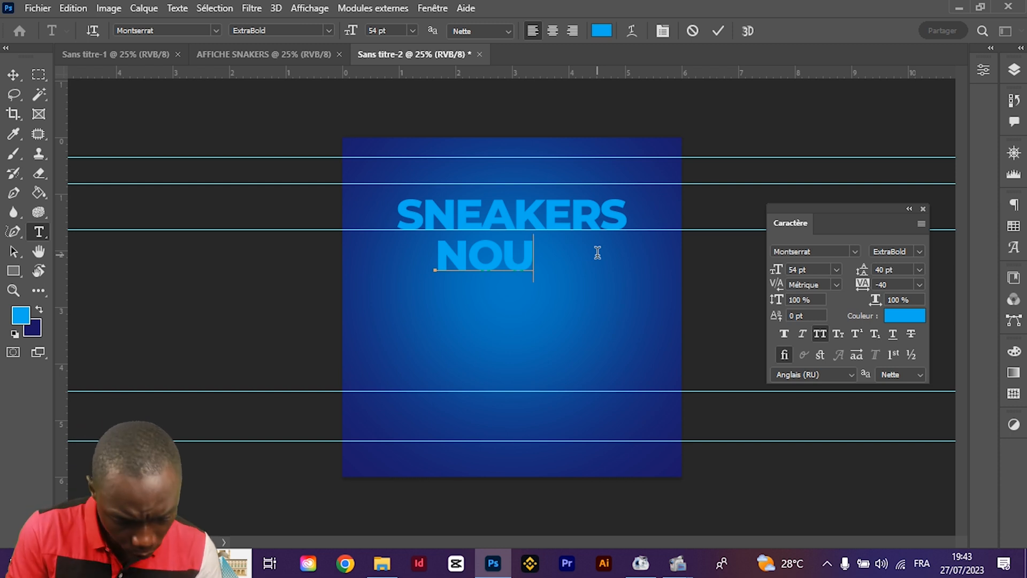
{"action": "key", "text": "BackSpace"}
{"action": "key", "text": "BackSpace"}
{"action": "key", "text": "BackSpace"}
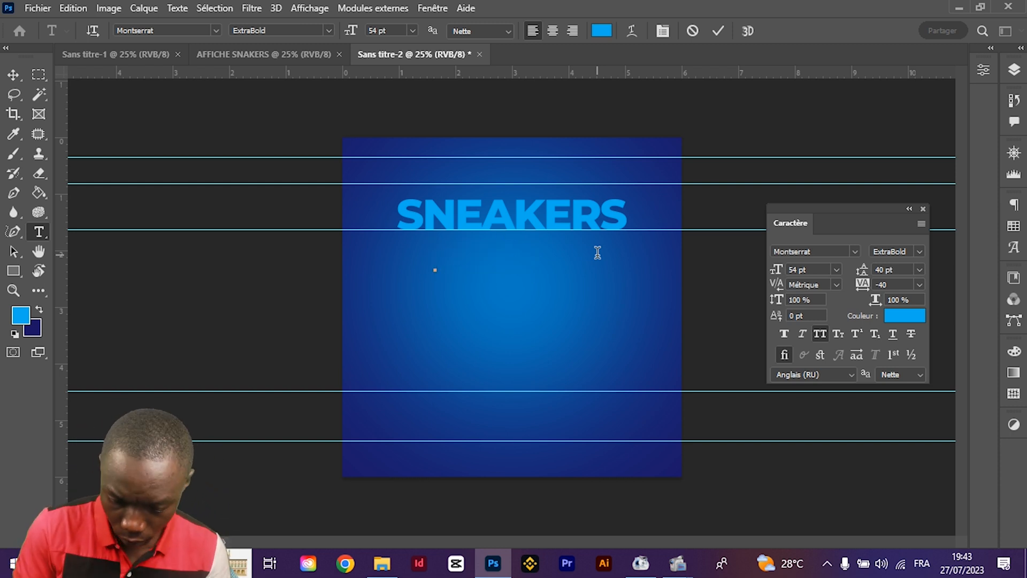
{"action": "type", "text": "NOUVELLE"}
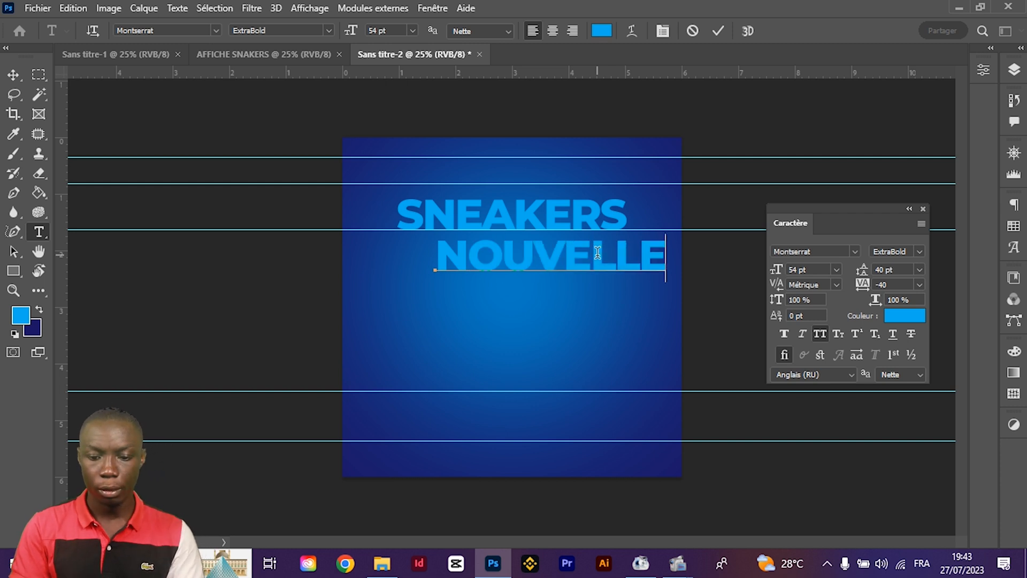
{"action": "type", "text": " COLL"}
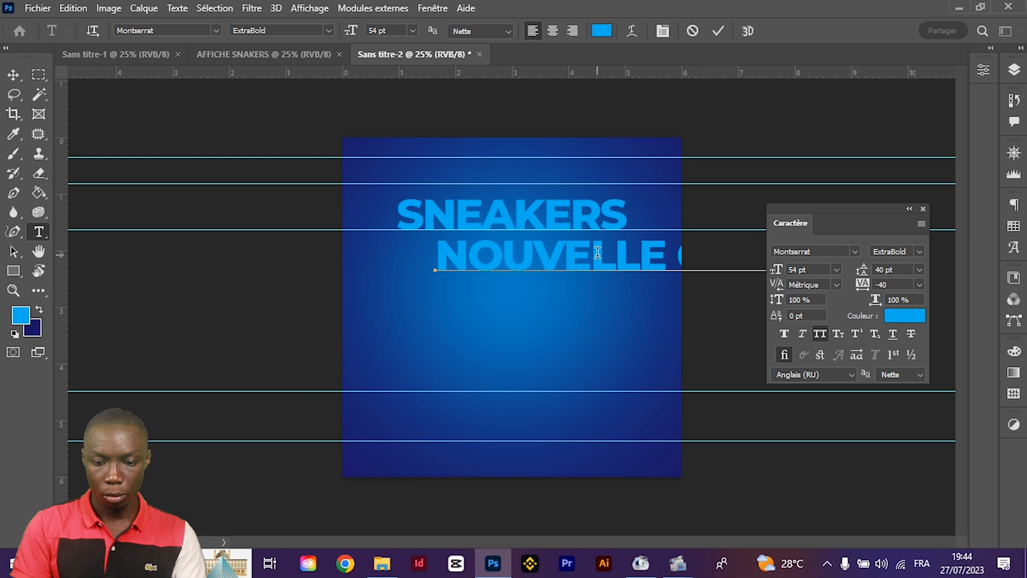
{"action": "left_click", "coordinate": [14, 74]}
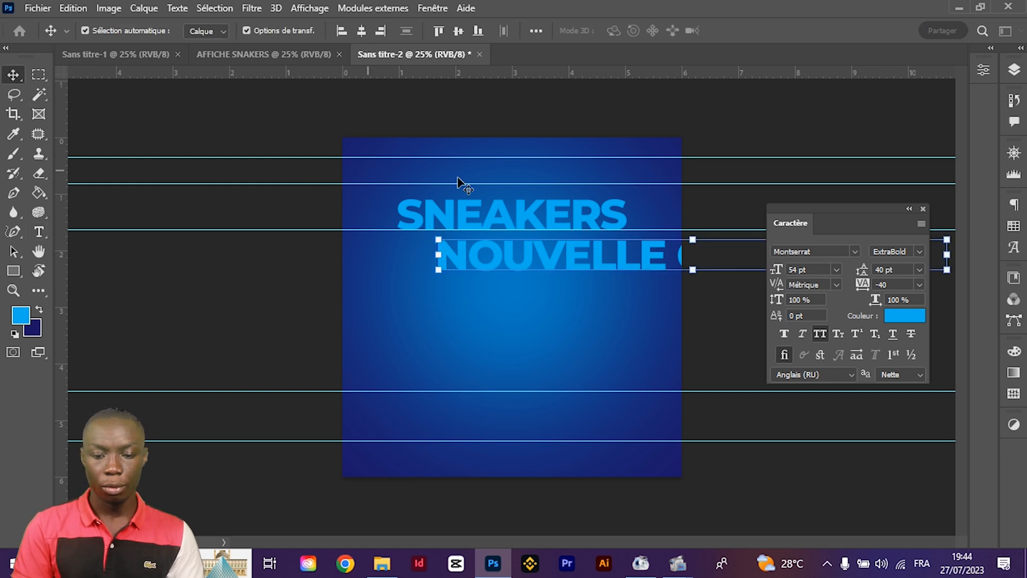
{"action": "left_click_drag", "start_coordinate": [569, 244], "coordinate": [467, 172]}
Change the "Nouvelle collection" text to the Christmas and Santona font without all caps and centre it above SNEAKERS
{"action": "left_click", "coordinate": [855, 252]}
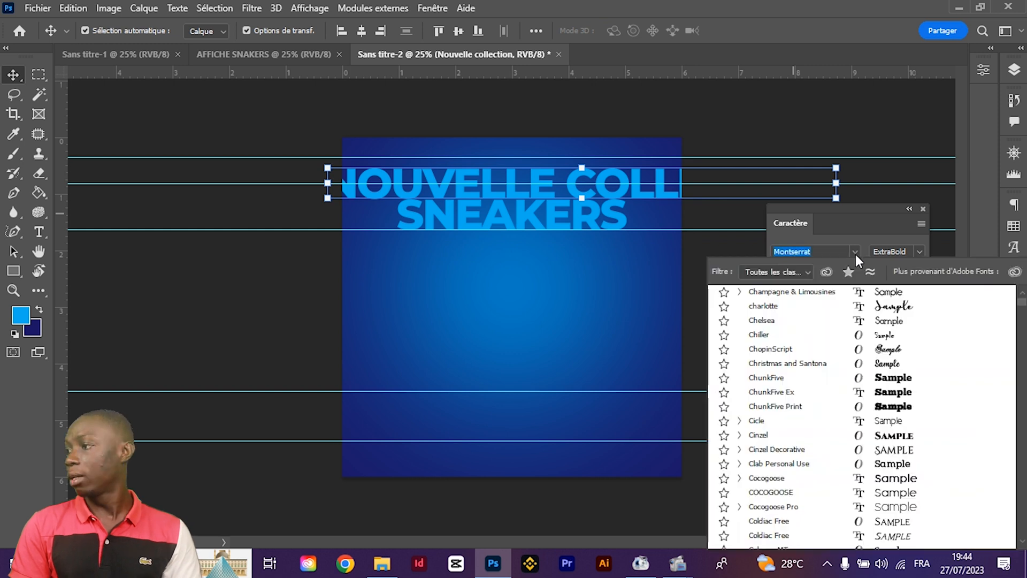
{"action": "left_click", "coordinate": [855, 251]}
{"action": "left_click", "coordinate": [855, 251]}
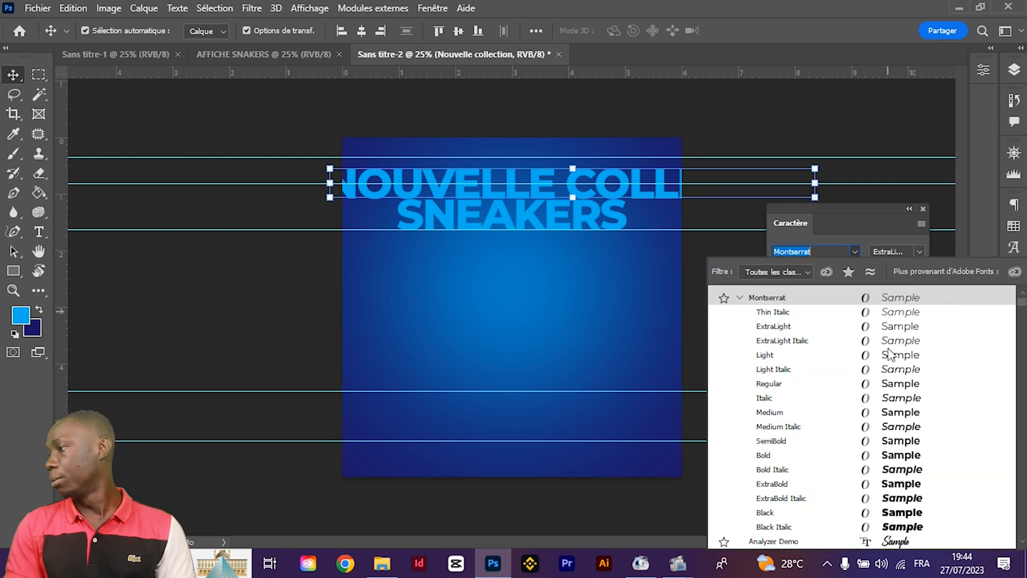
{"action": "scroll", "coordinate": [891, 396], "scroll_direction": "down", "scroll_amount": 2}
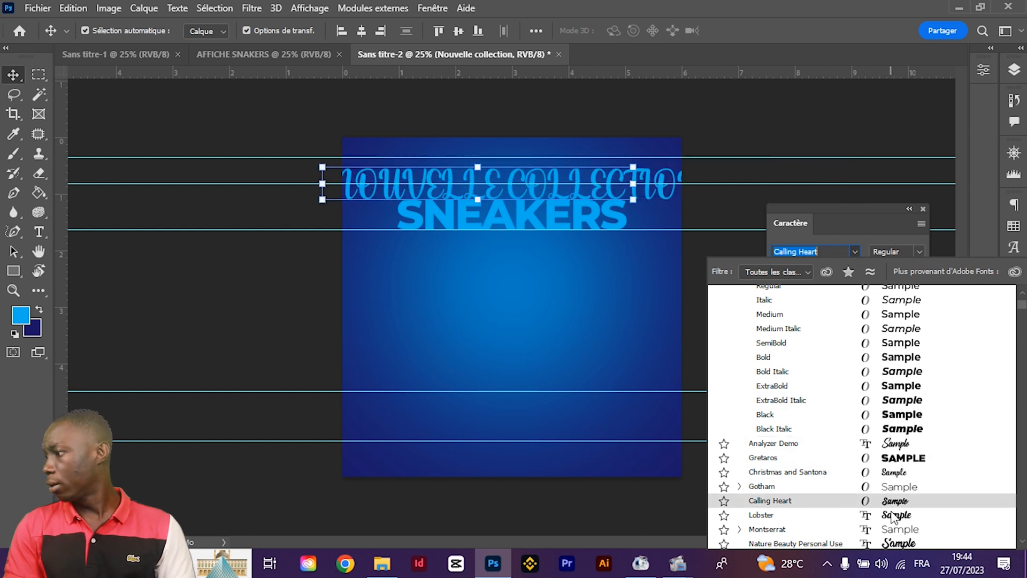
{"action": "left_click", "coordinate": [890, 472]}
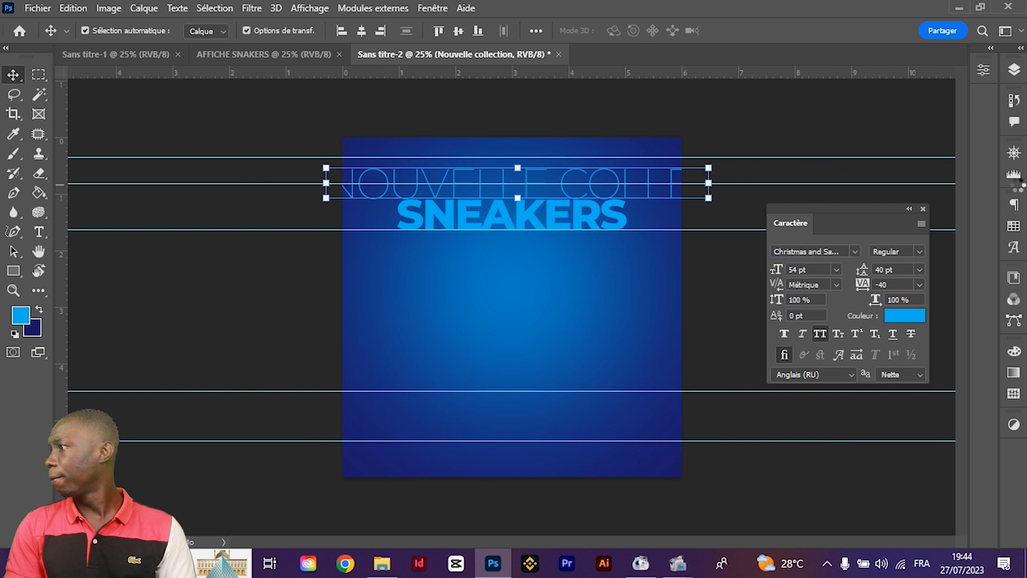
{"action": "left_click", "coordinate": [821, 332]}
{"action": "left_click_drag", "start_coordinate": [529, 197], "coordinate": [594, 196]}
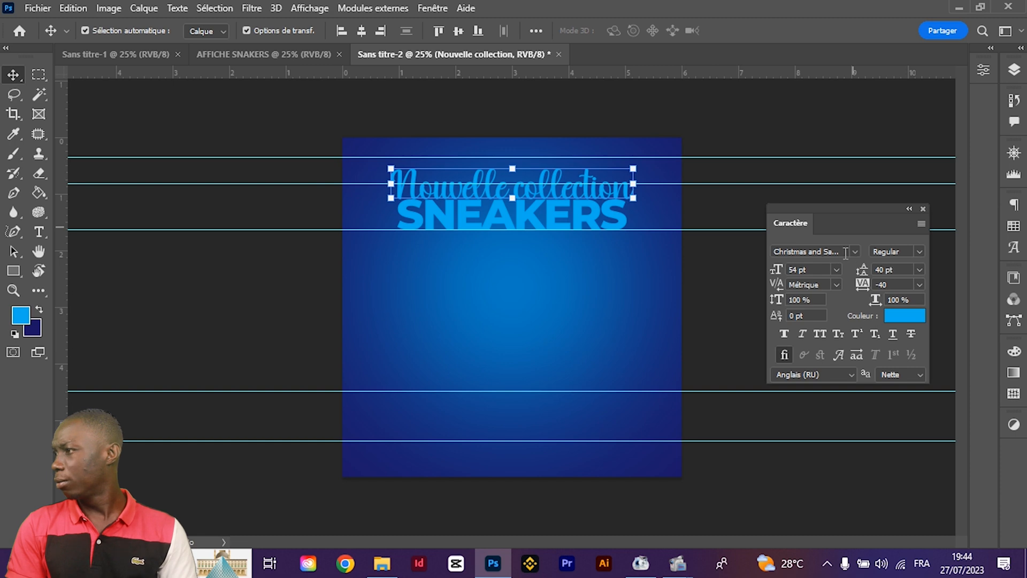
Change the font of the "Nouvelle collection" text to Buryland Script DEMO
{"action": "left_click", "coordinate": [854, 252]}
{"action": "scroll", "coordinate": [859, 375], "scroll_direction": "down", "scroll_amount": 2}
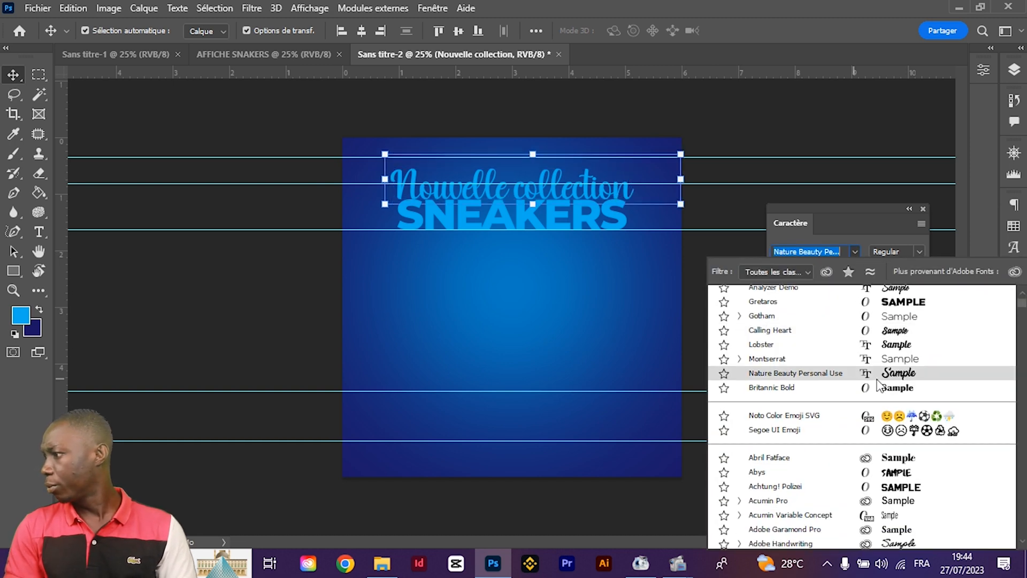
{"action": "scroll", "coordinate": [904, 401], "scroll_direction": "down", "scroll_amount": 8}
{"action": "scroll", "coordinate": [905, 404], "scroll_direction": "down", "scroll_amount": 10}
{"action": "scroll", "coordinate": [906, 404], "scroll_direction": "down", "scroll_amount": 3}
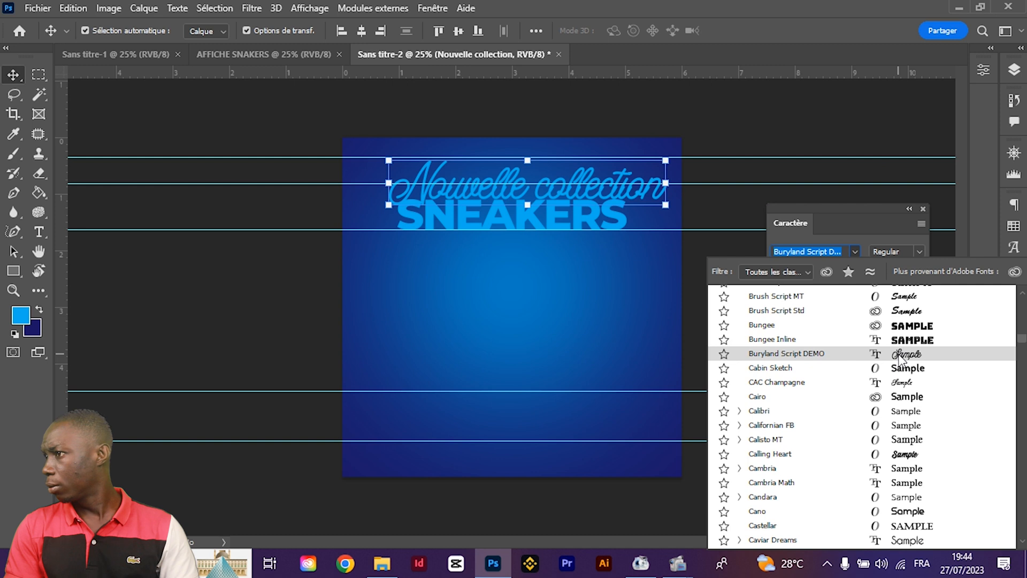
{"action": "left_click", "coordinate": [900, 355]}
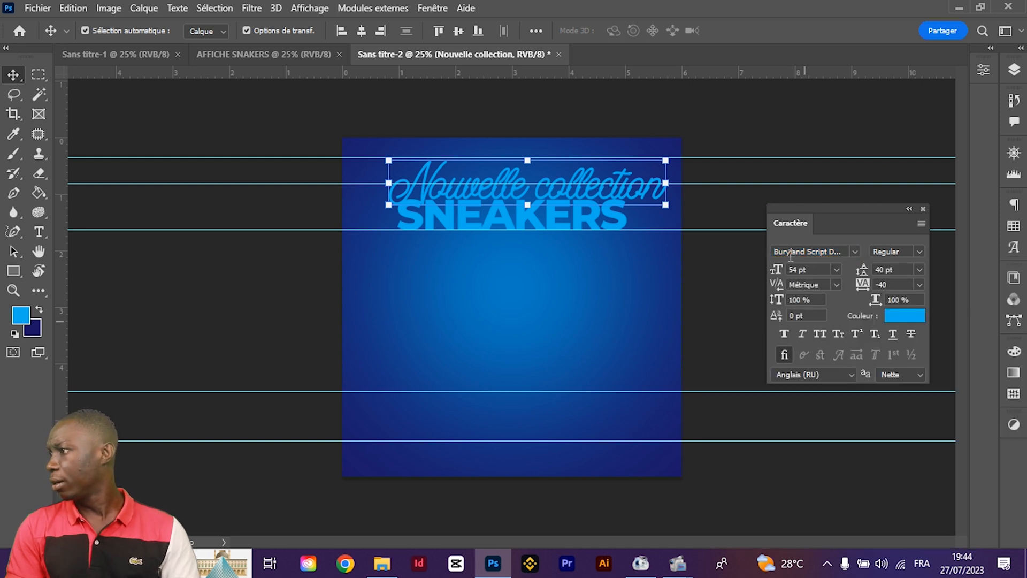
Scale the "Nouvelle collection" text down to about 50% and centre it directly above SNEAKERS
{"action": "left_click", "coordinate": [522, 154]}
{"action": "left_click_drag", "start_coordinate": [389, 185], "coordinate": [527, 188]}
{"action": "left_click_drag", "start_coordinate": [630, 184], "coordinate": [495, 187]}
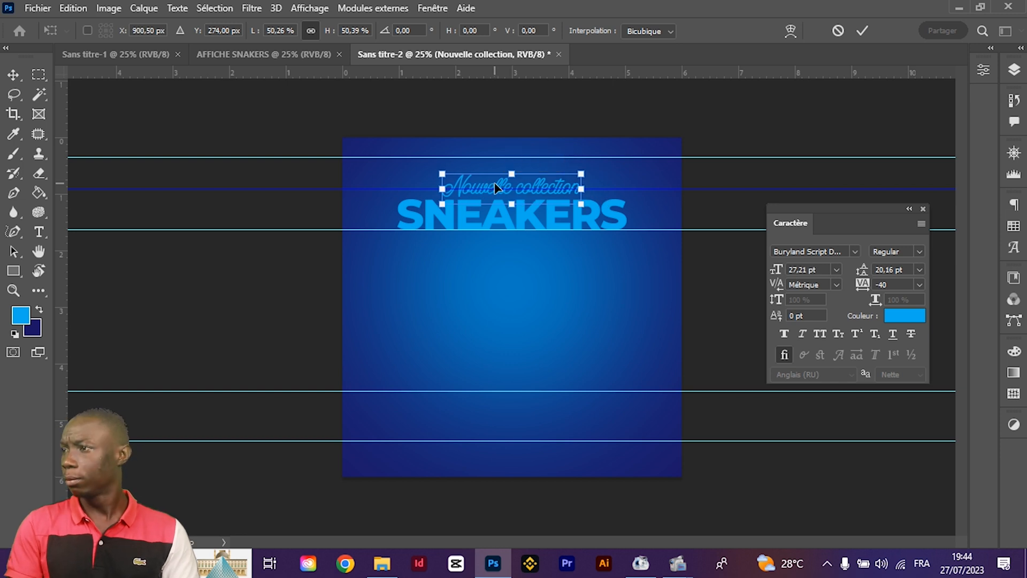
{"action": "key", "text": "Return"}
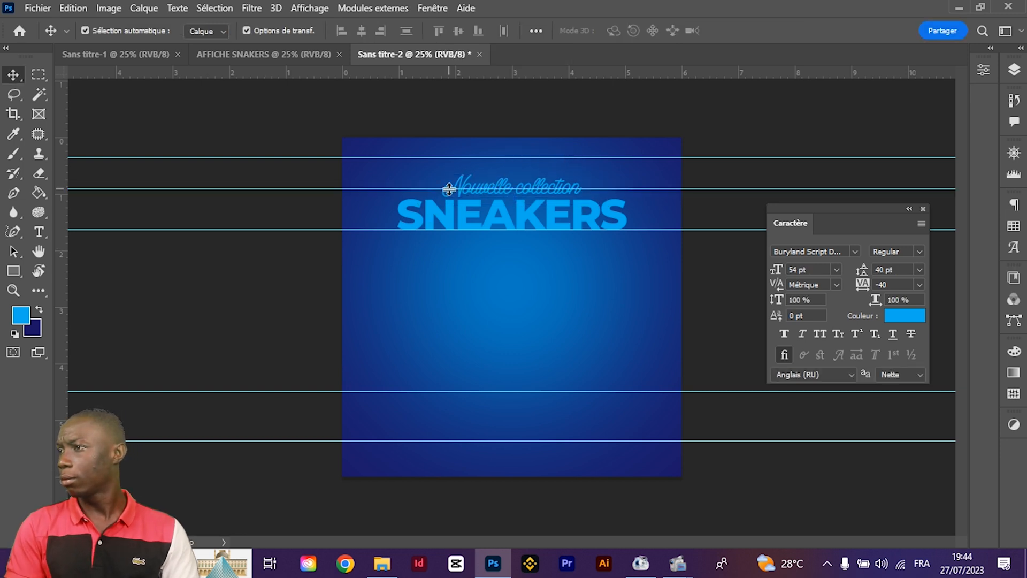
Recolour the "Nouvelle collection" text white (ffffff) and move it slightly up
{"action": "left_click", "coordinate": [488, 187]}
{"action": "left_click", "coordinate": [915, 318]}
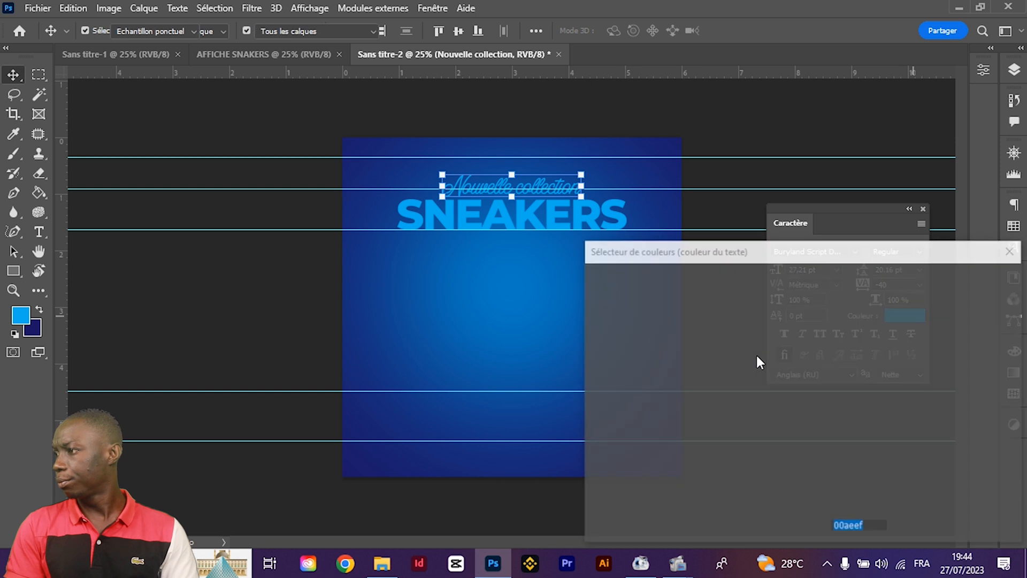
{"action": "left_click_drag", "start_coordinate": [596, 321], "coordinate": [552, 267]}
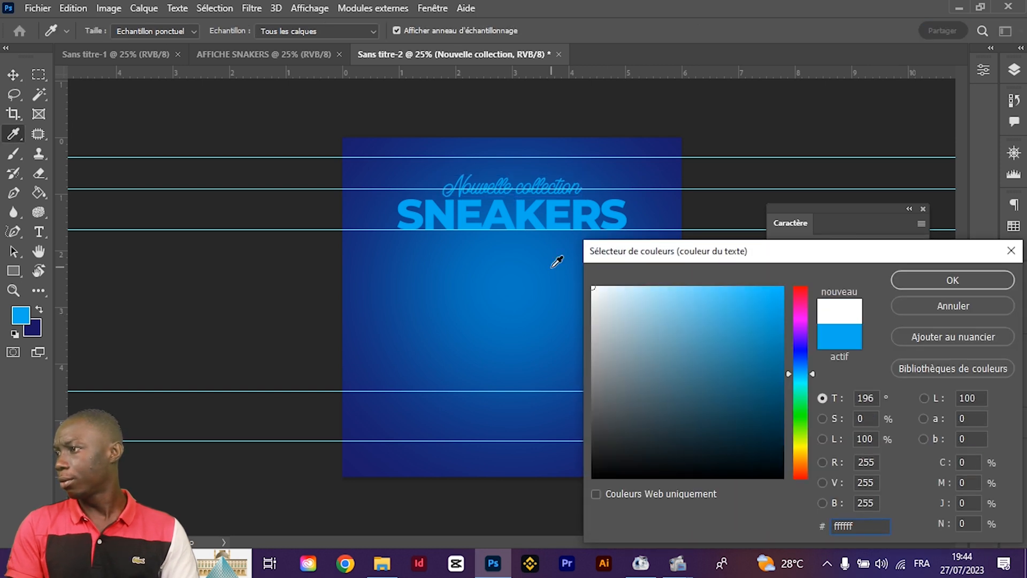
{"action": "key", "text": "Return"}
{"action": "left_click", "coordinate": [204, 174]}
{"action": "left_click", "coordinate": [491, 185]}
{"action": "left_click_drag", "start_coordinate": [491, 187], "coordinate": [491, 183]}
Add a gradient overlay (Incrustation en dégradé) layer style to the SNEAKERS text
{"action": "left_click", "coordinate": [523, 223]}
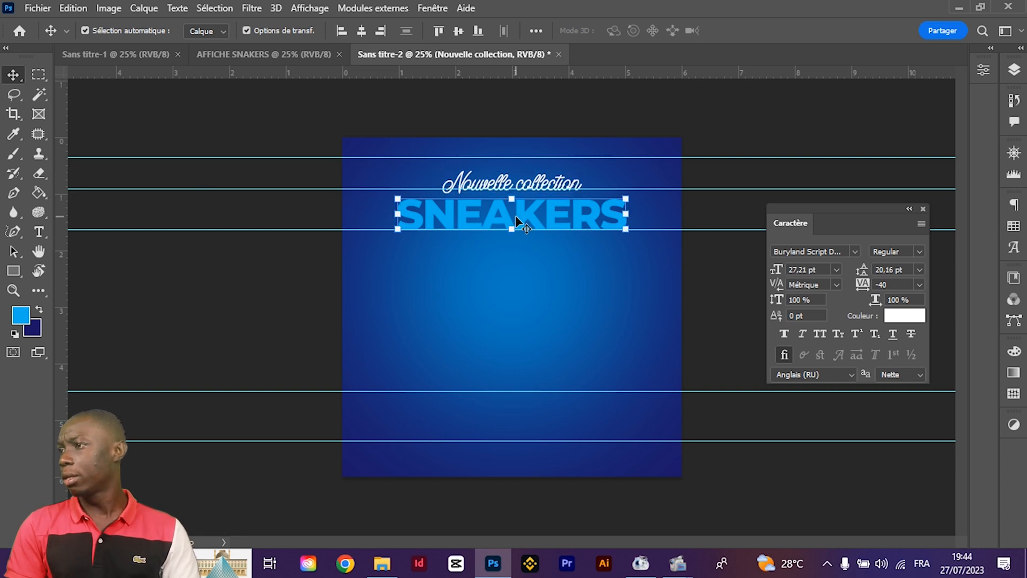
{"action": "left_click", "coordinate": [144, 8]}
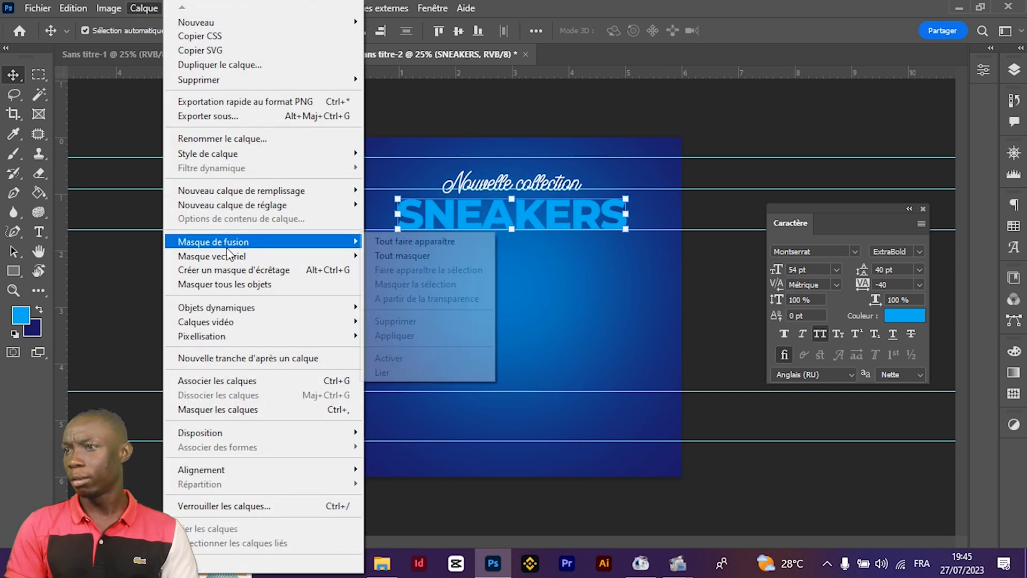
{"action": "mouse_move", "coordinate": [225, 153]}
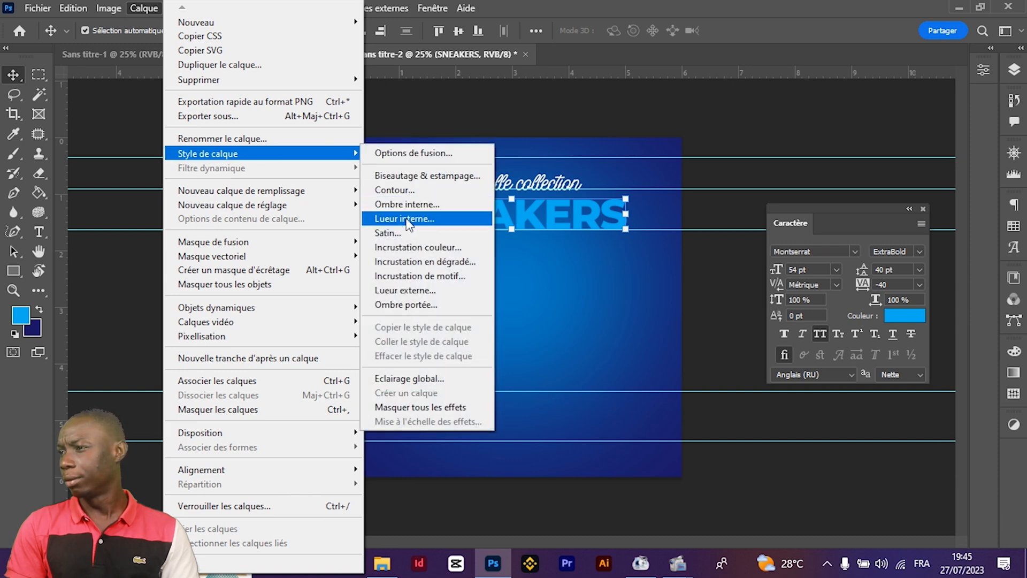
{"action": "left_click", "coordinate": [416, 259]}
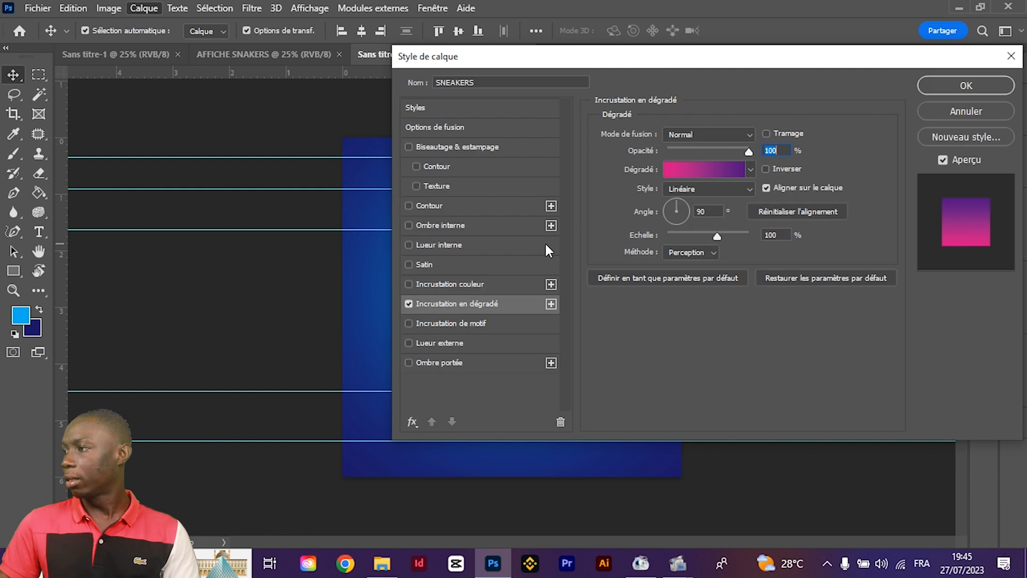
{"action": "left_click_drag", "start_coordinate": [422, 63], "coordinate": [626, 69]}
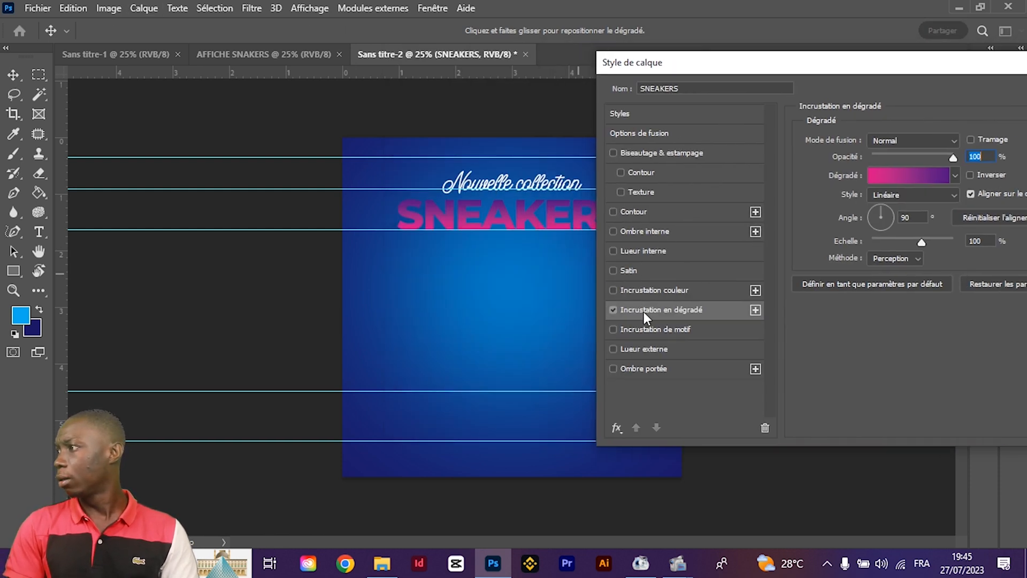
{"action": "left_click_drag", "start_coordinate": [838, 60], "coordinate": [752, 77]}
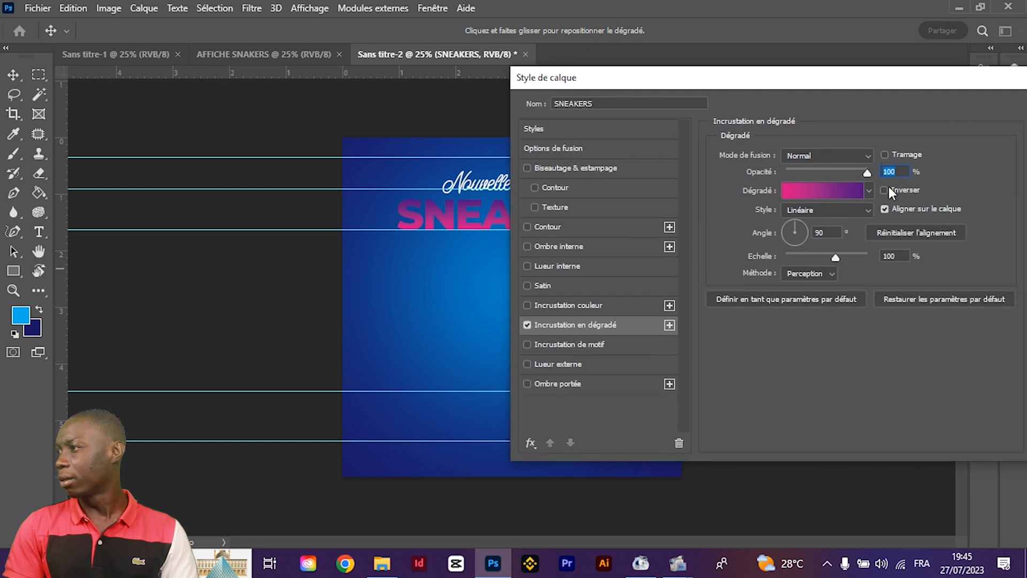
Use the yellow-to-red-orange preset from the Oranges group for the SNEAKERS gradient and reverse its direction (Inverser)
{"action": "left_click", "coordinate": [870, 191]}
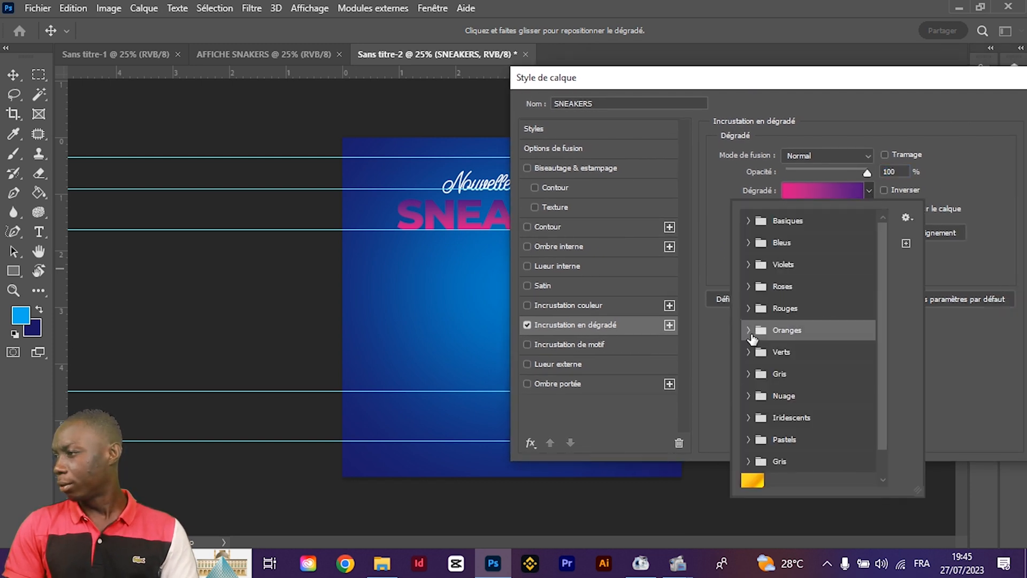
{"action": "left_click", "coordinate": [748, 330]}
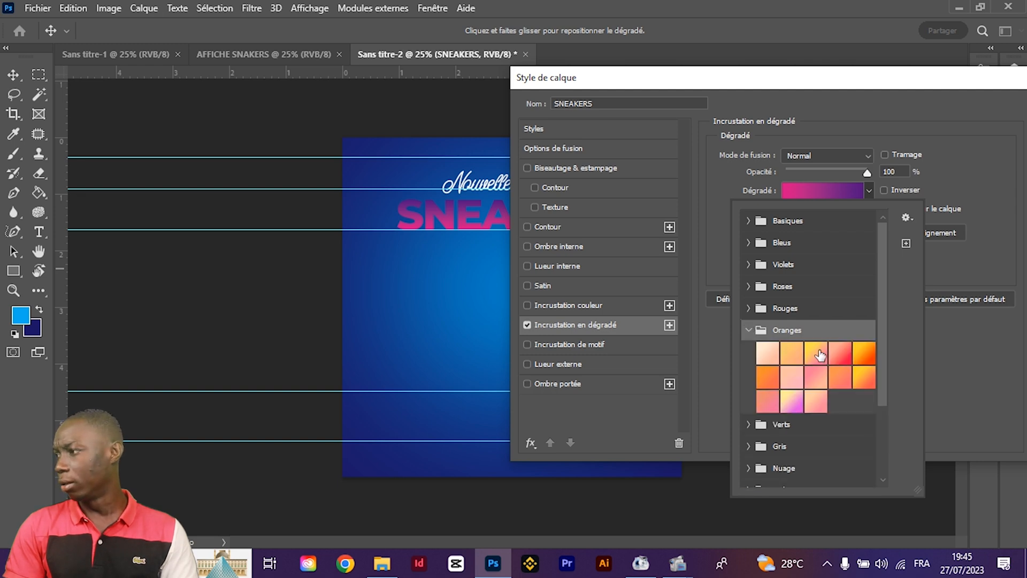
{"action": "left_click", "coordinate": [862, 357]}
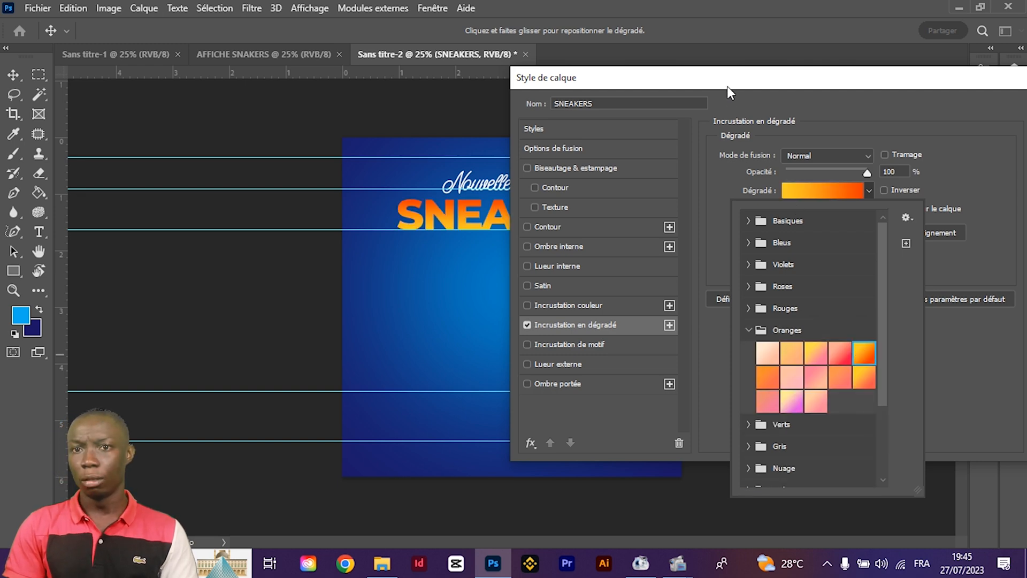
{"action": "left_click_drag", "start_coordinate": [727, 85], "coordinate": [351, 256]}
{"action": "left_click", "coordinate": [512, 361]}
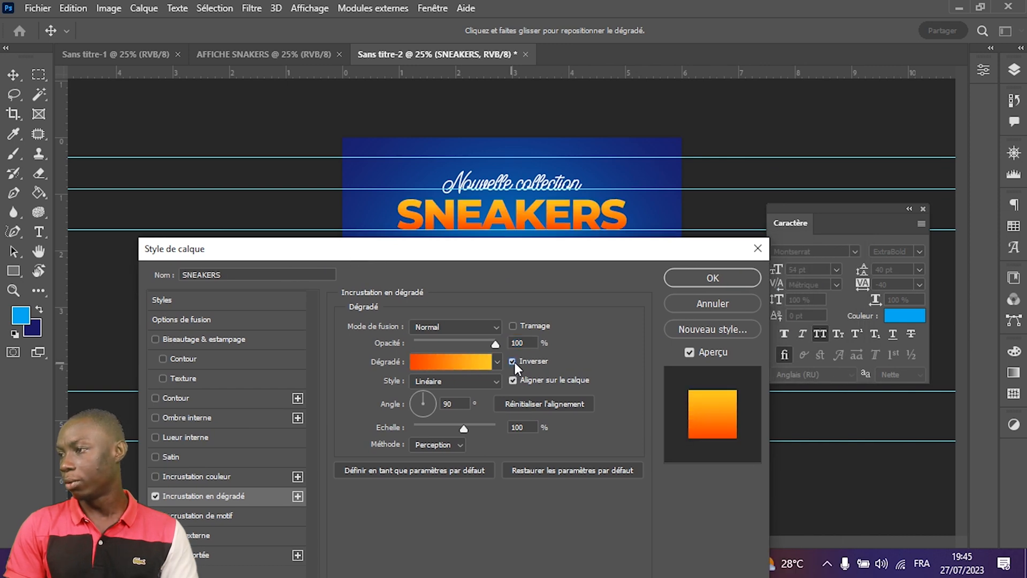
{"action": "left_click", "coordinate": [680, 273]}
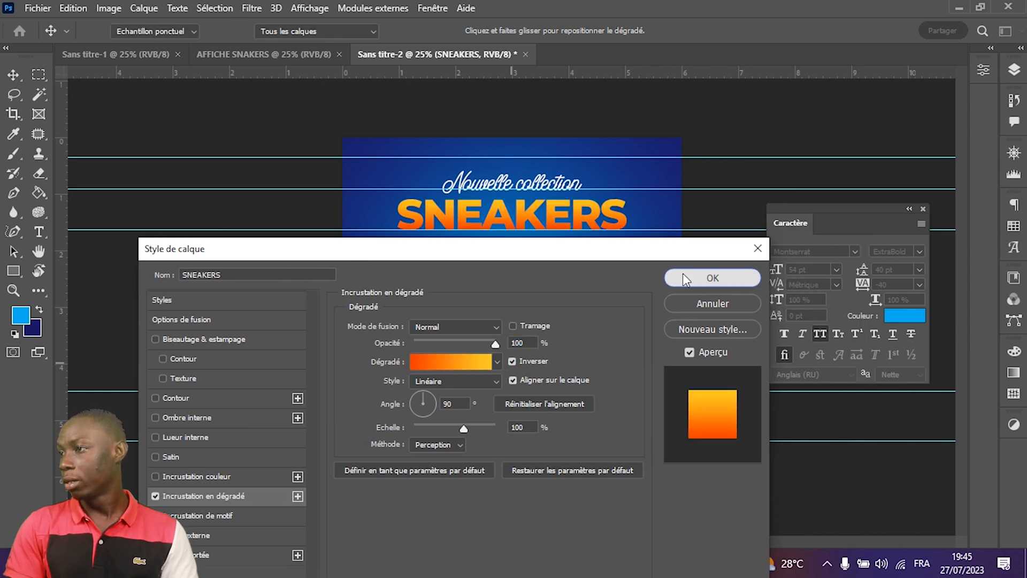
Move the "Nouvelle collection" text slightly down towards SNEAKERS and deselect it
{"action": "left_click", "coordinate": [322, 208]}
{"action": "left_click", "coordinate": [465, 186]}
{"action": "left_click_drag", "start_coordinate": [465, 188], "coordinate": [467, 189]}
{"action": "left_click", "coordinate": [316, 231]}
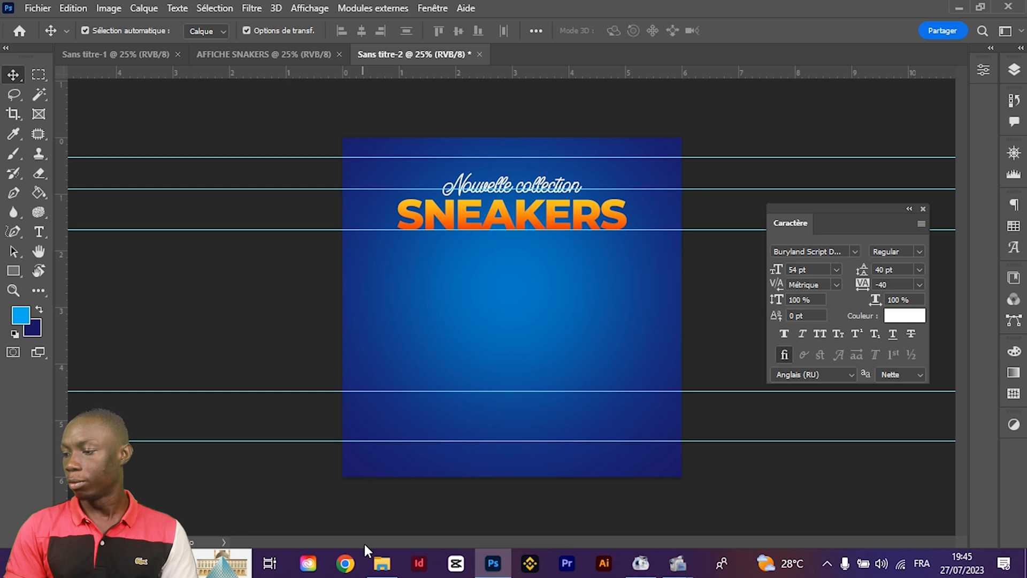
Open the sneaker image 615D2P5EIeL from the Téléchargements folder as a separate Photoshop document
{"action": "left_click", "coordinate": [381, 563]}
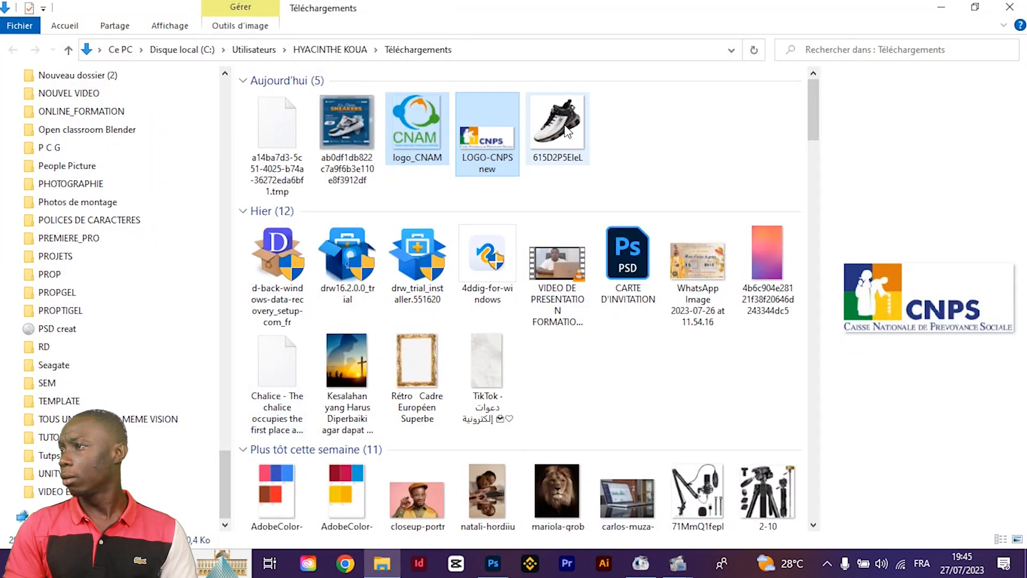
{"action": "left_click", "coordinate": [585, 122]}
{"action": "left_click_drag", "start_coordinate": [585, 131], "coordinate": [22, 35]}
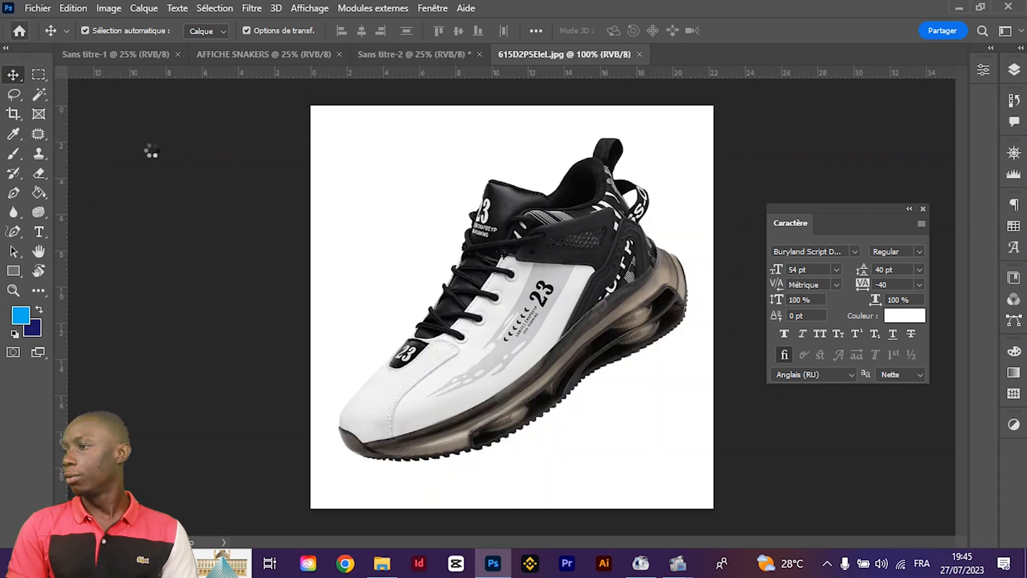
Select the sneaker automatically as the subject of the image (Sélectionner un sujet)
{"action": "left_click_drag", "start_coordinate": [40, 98], "coordinate": [131, 120]}
{"action": "left_click", "coordinate": [381, 163]}
{"action": "key", "text": "ctrl+d"}
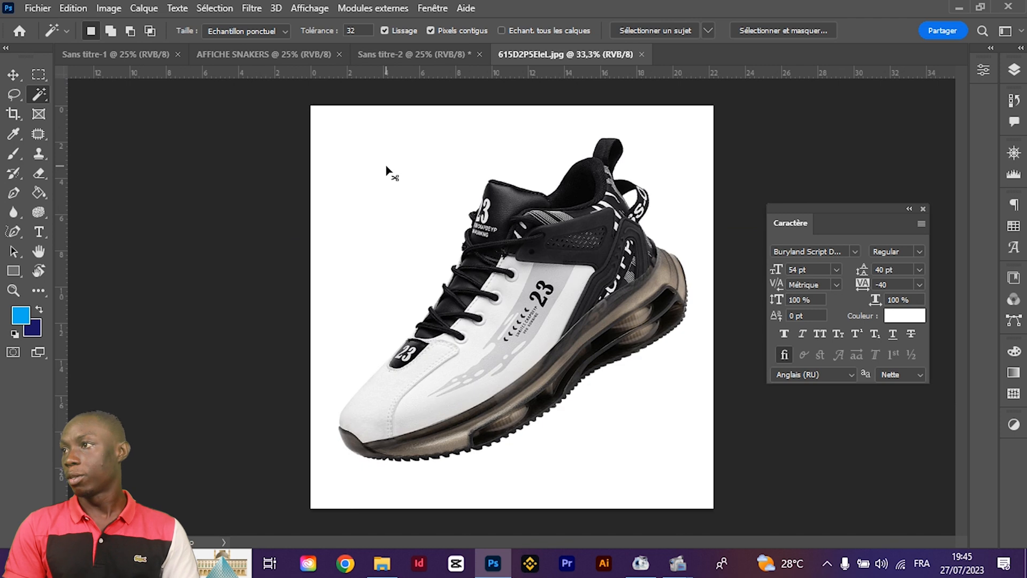
{"action": "left_click", "coordinate": [656, 31]}
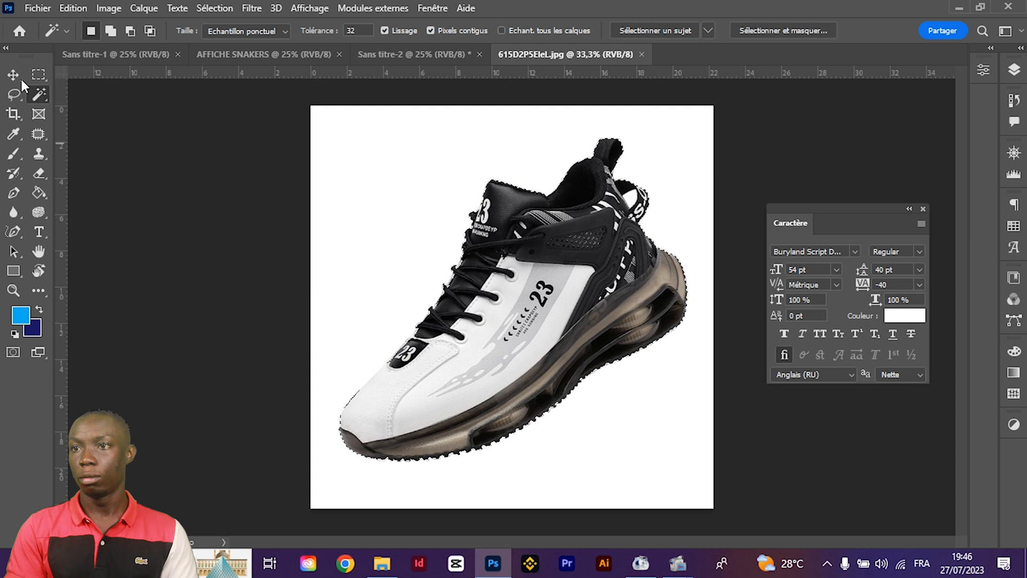
Examine the selection outline closely around the sneaker's heel loop and upper edges
{"action": "right_click", "coordinate": [37, 96]}
{"action": "left_click", "coordinate": [97, 108]}
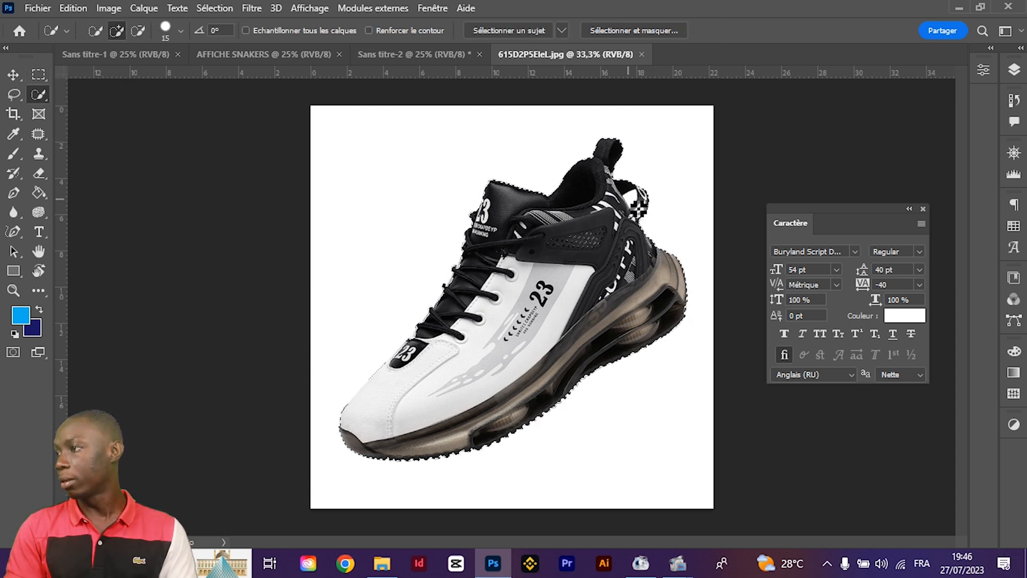
{"action": "key", "text": "alt"}
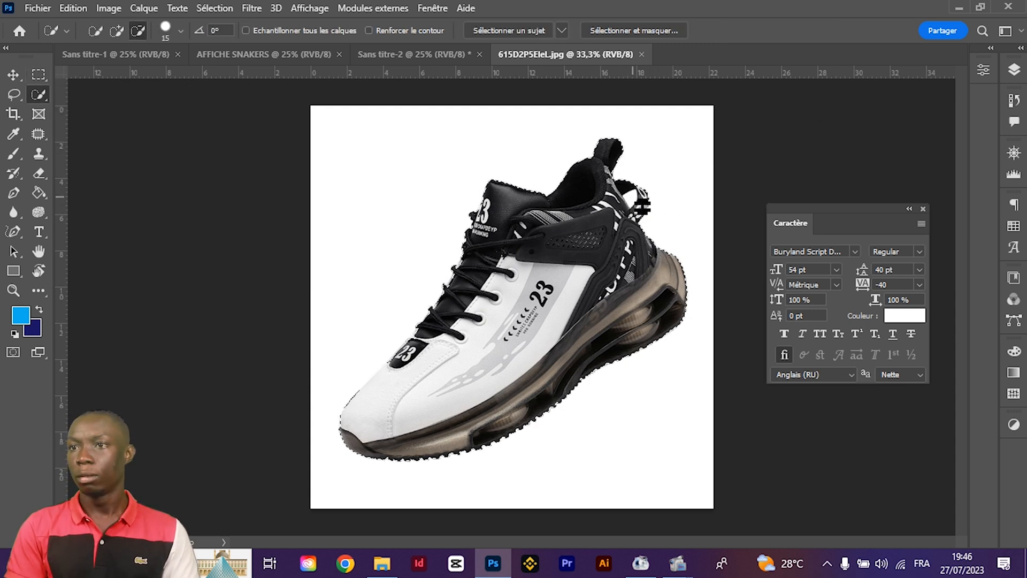
{"action": "right_click", "coordinate": [33, 86]}
{"action": "left_click", "coordinate": [101, 123]}
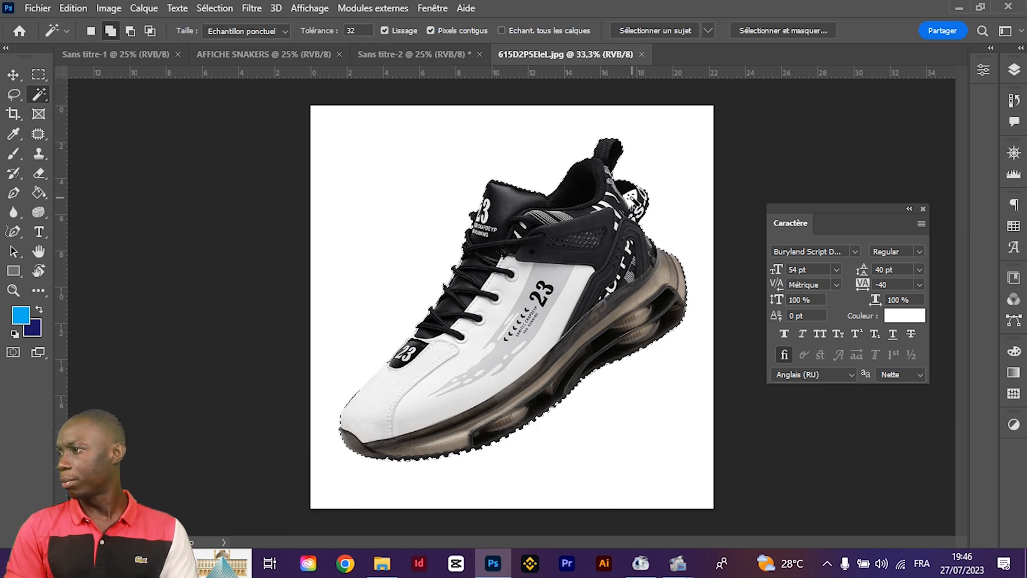
{"action": "key", "text": "ctrl+plus"}
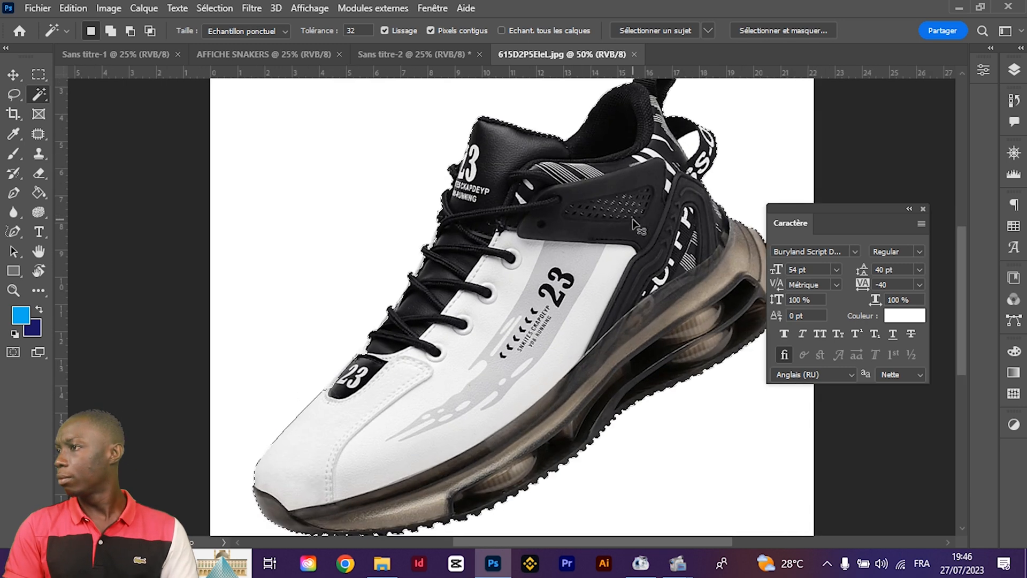
{"action": "scroll", "coordinate": [634, 220], "scroll_direction": "up", "scroll_amount": 2}
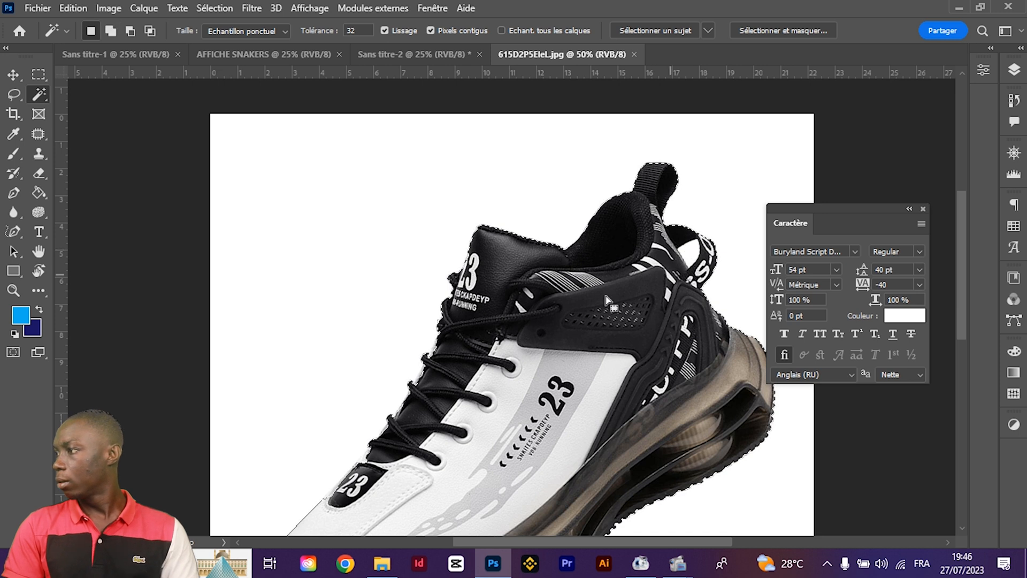
{"action": "scroll", "coordinate": [611, 303], "scroll_direction": "down", "scroll_amount": 2}
Unlock the background layer and hide the white surroundings with a layer mask made from the sneaker selection
{"action": "left_click", "coordinate": [1013, 69]}
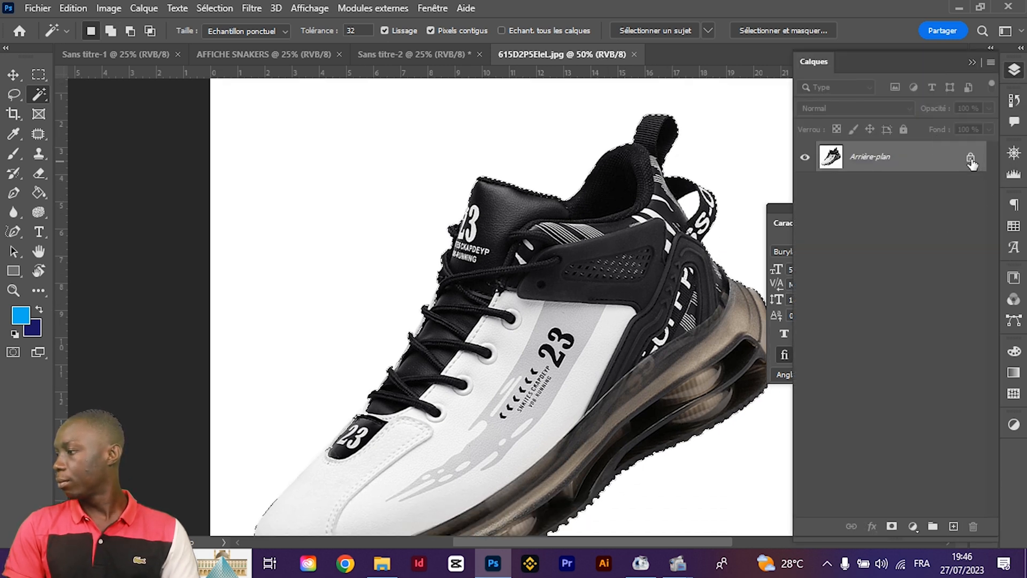
{"action": "left_click", "coordinate": [970, 157]}
{"action": "left_click", "coordinate": [891, 526]}
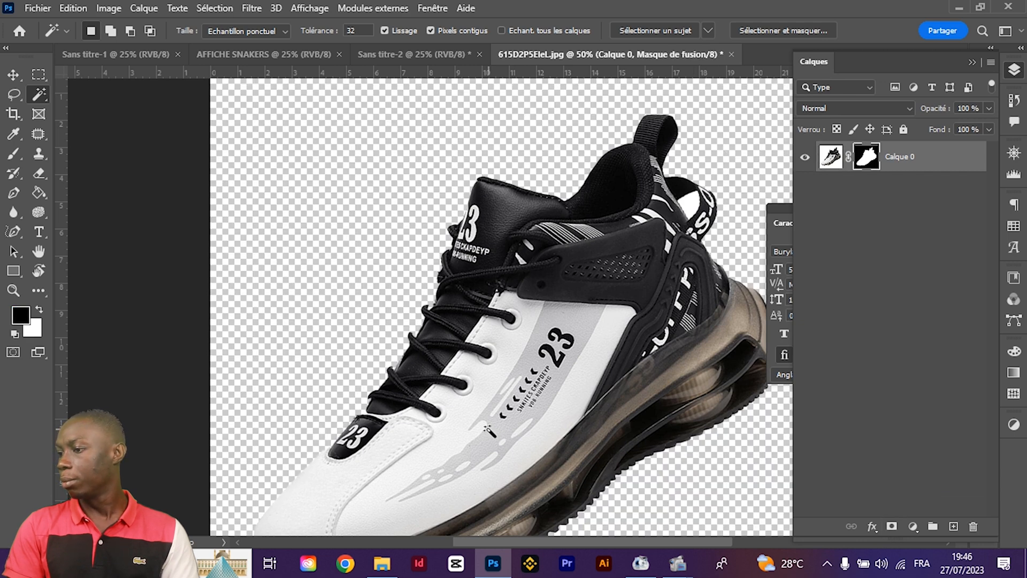
{"action": "scroll", "coordinate": [488, 430], "scroll_direction": "down", "scroll_amount": 2}
{"action": "key", "text": "ctrl+minus"}
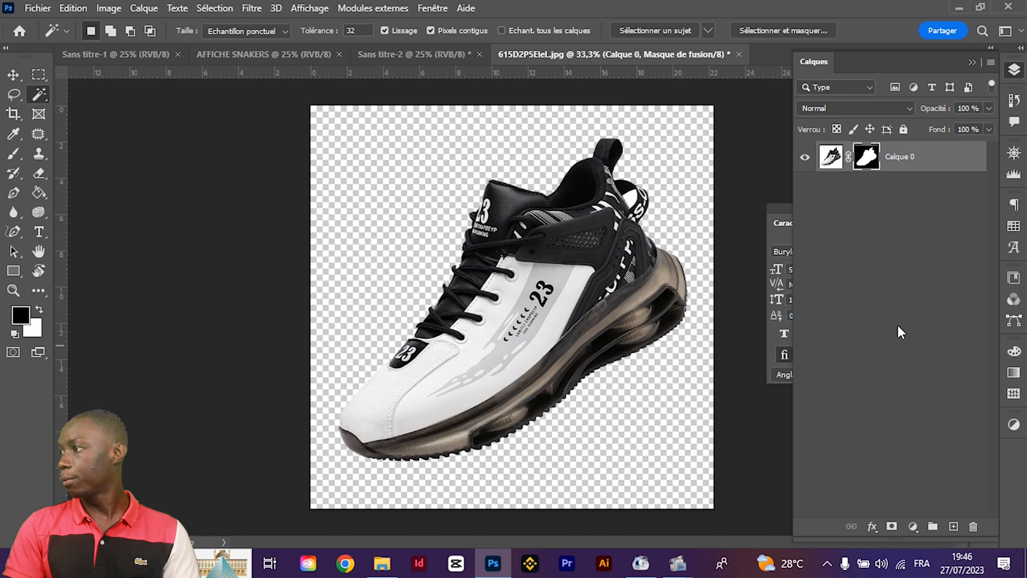
Apply the layer mask permanently to the sneaker layer (Appliquer le masque de fusion)
{"action": "right_click", "coordinate": [867, 159]}
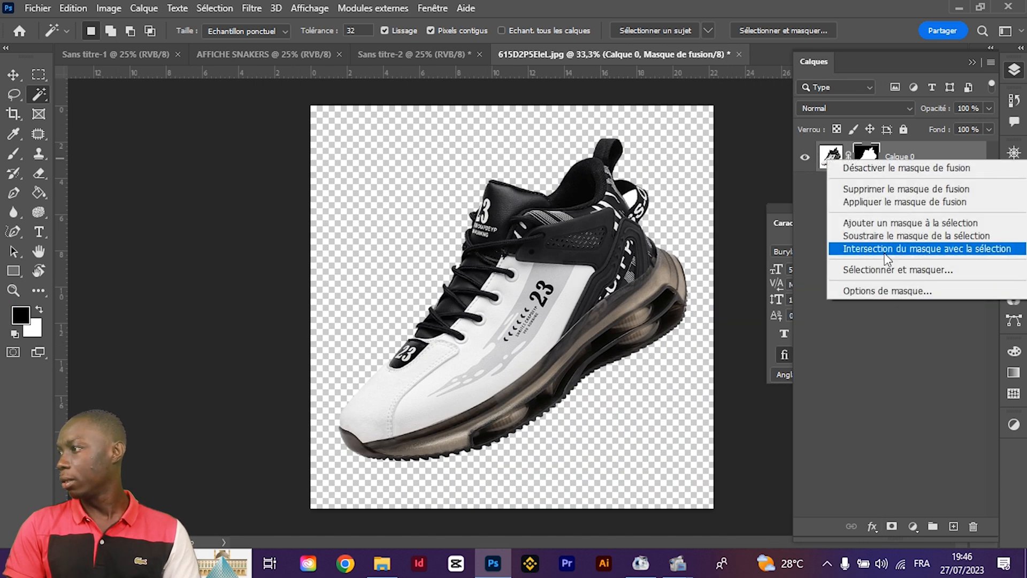
{"action": "left_click", "coordinate": [864, 204]}
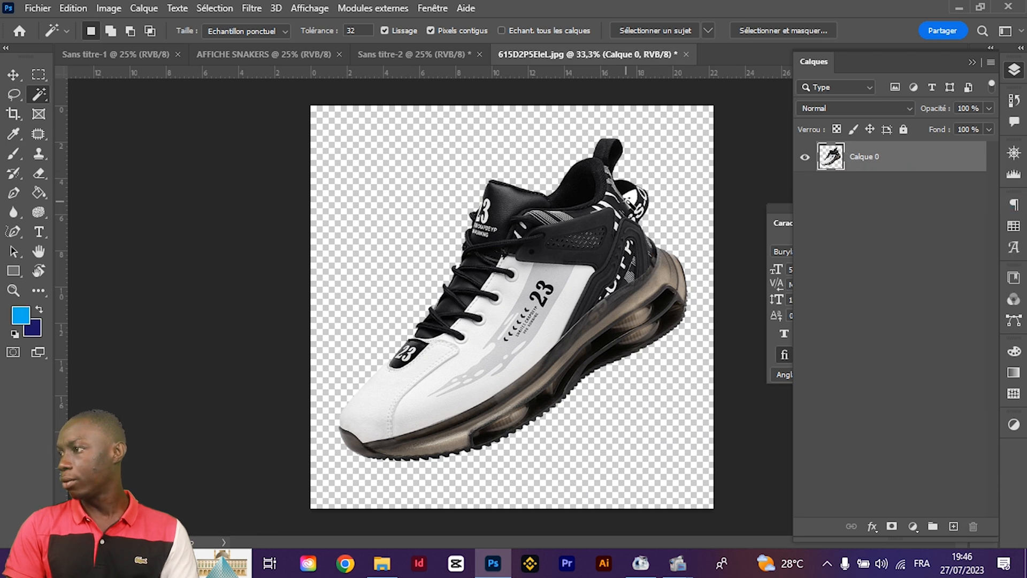
{"action": "key", "text": "F7"}
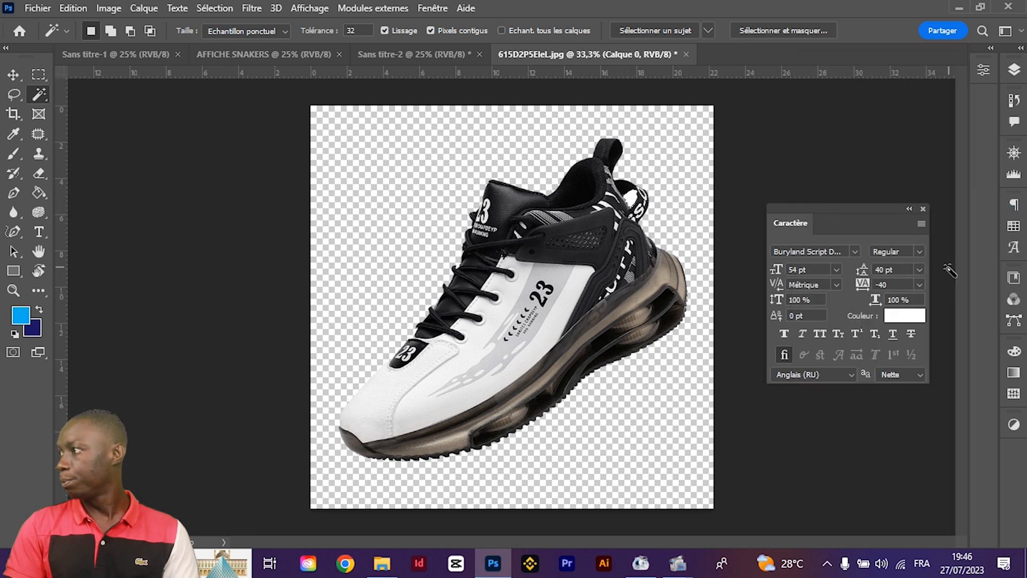
{"action": "left_click", "coordinate": [1014, 70]}
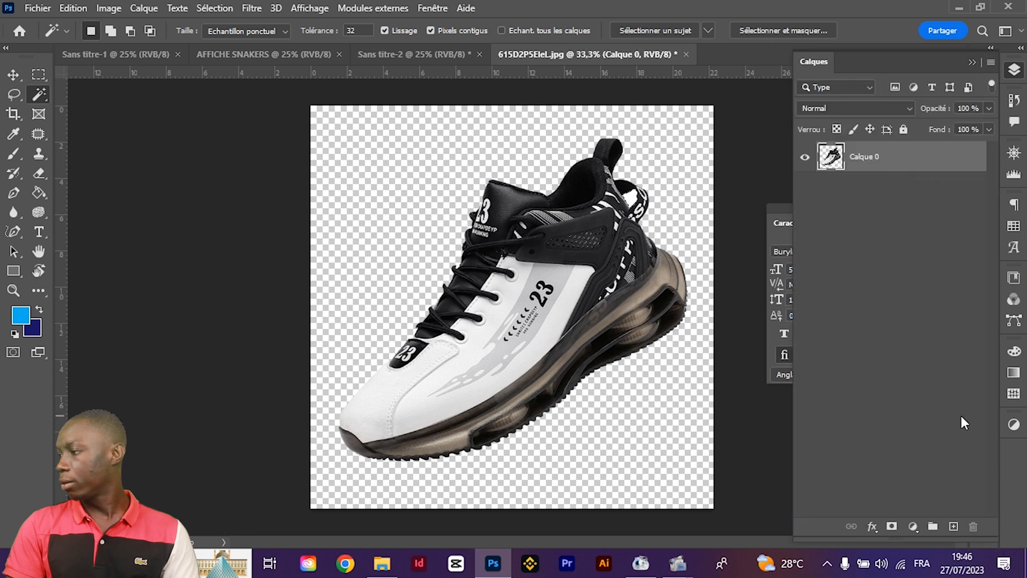
{"action": "left_click", "coordinate": [893, 527], "text": "alt"}
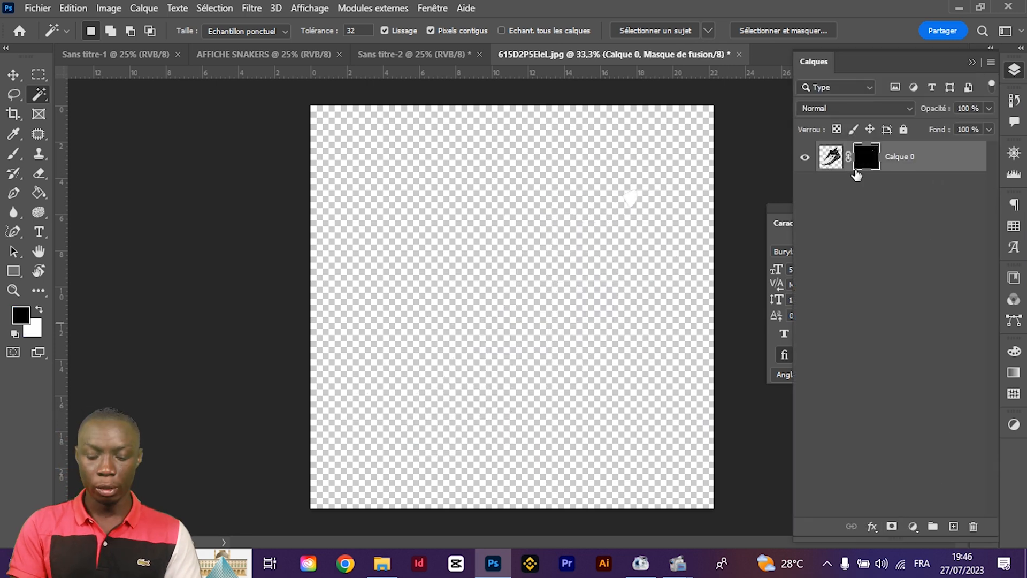
{"action": "key", "text": "ctrl+i"}
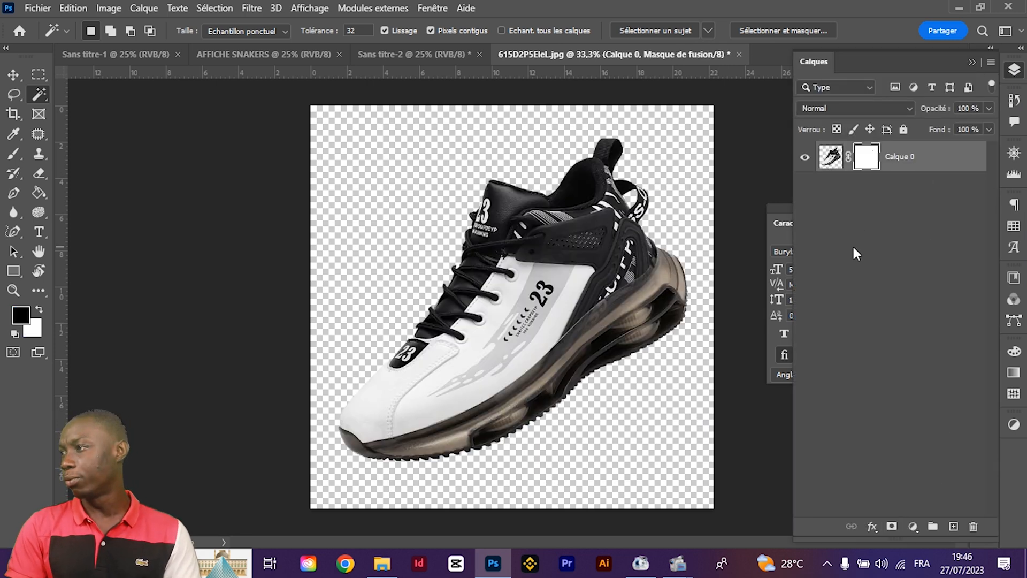
{"action": "right_click", "coordinate": [863, 154]}
{"action": "left_click", "coordinate": [839, 192]}
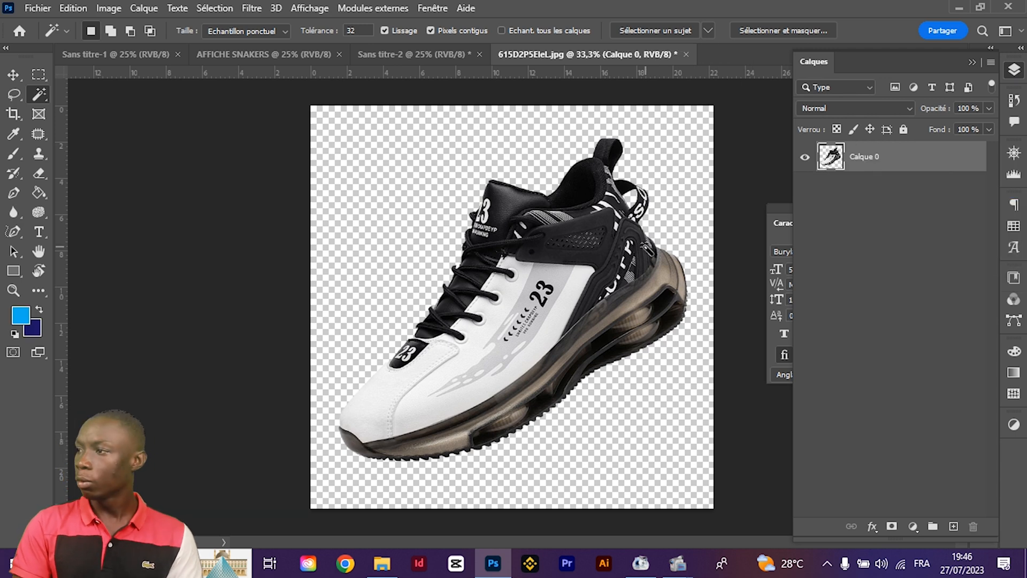
Bring the cut-out sneaker from its image file into the Sans titre-2 poster document
{"action": "key", "text": "v"}
{"action": "key", "text": "F7"}
{"action": "left_click_drag", "start_coordinate": [620, 317], "coordinate": [330, 88]}
{"action": "left_click", "coordinate": [255, 55]}
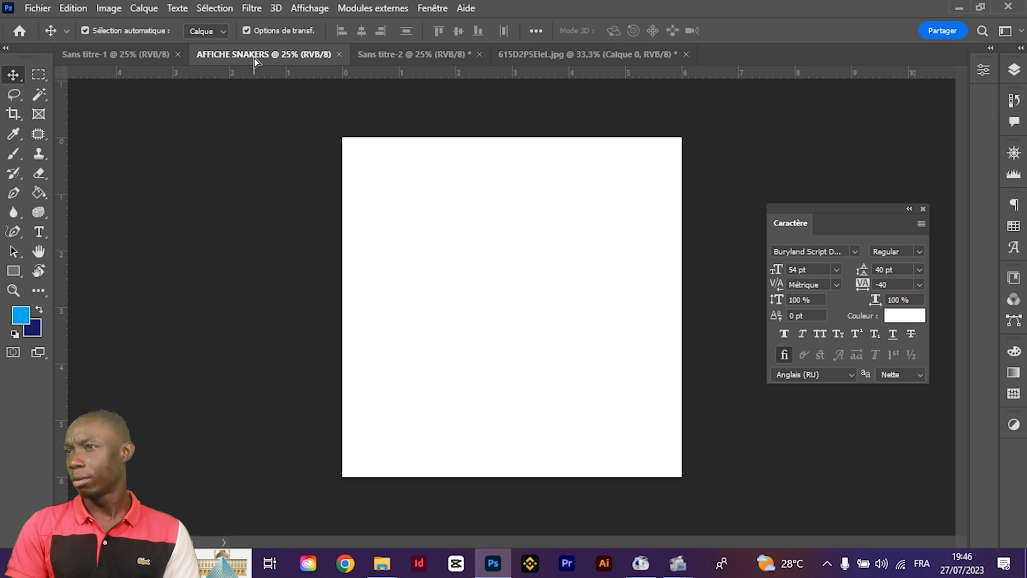
{"action": "left_click_drag", "start_coordinate": [89, 53], "coordinate": [429, 66]}
{"action": "left_click_drag", "start_coordinate": [554, 360], "coordinate": [502, 300]}
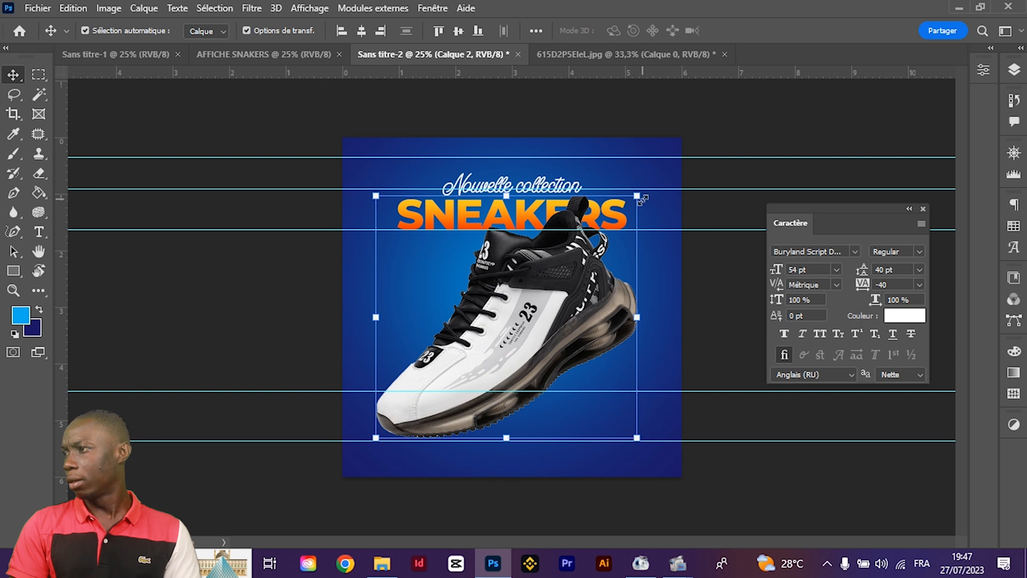
Scale the sneaker down proportionally and place it just beneath the SNEAKERS title, roughly centred on the poster
{"action": "left_click", "coordinate": [643, 199]}
{"action": "left_click_drag", "start_coordinate": [641, 197], "coordinate": [543, 337]}
{"action": "left_click_drag", "start_coordinate": [496, 400], "coordinate": [591, 317]}
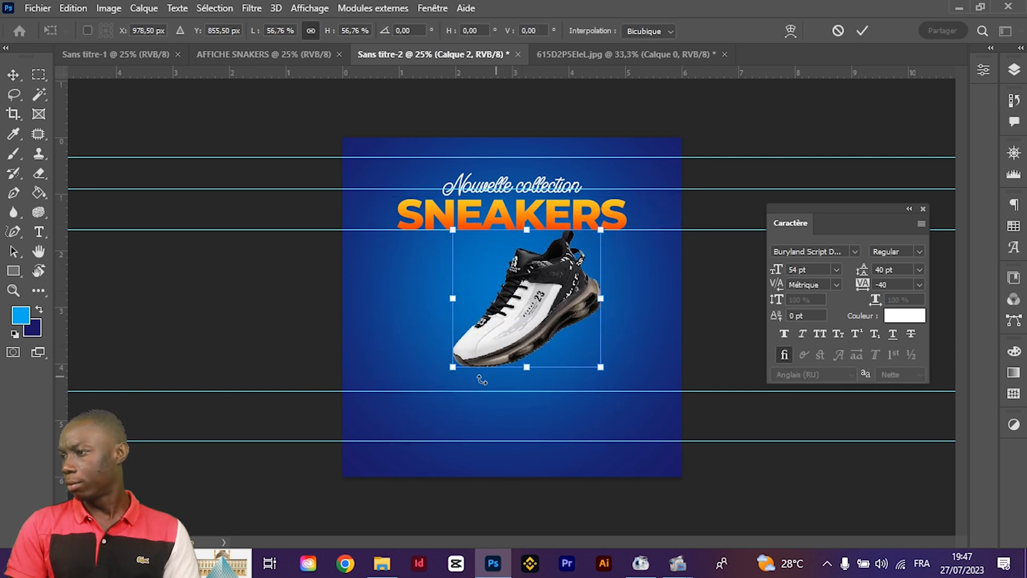
{"action": "left_click_drag", "start_coordinate": [452, 370], "coordinate": [415, 401]}
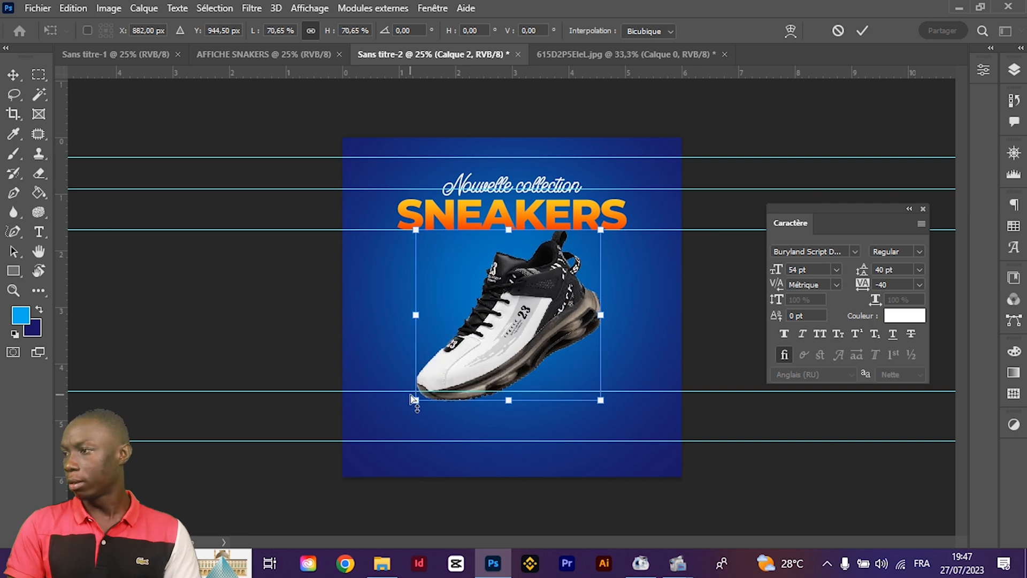
{"action": "key", "text": "ctrl+plus"}
{"action": "left_click_drag", "start_coordinate": [391, 438], "coordinate": [363, 449]}
{"action": "left_click_drag", "start_coordinate": [511, 345], "coordinate": [543, 344]}
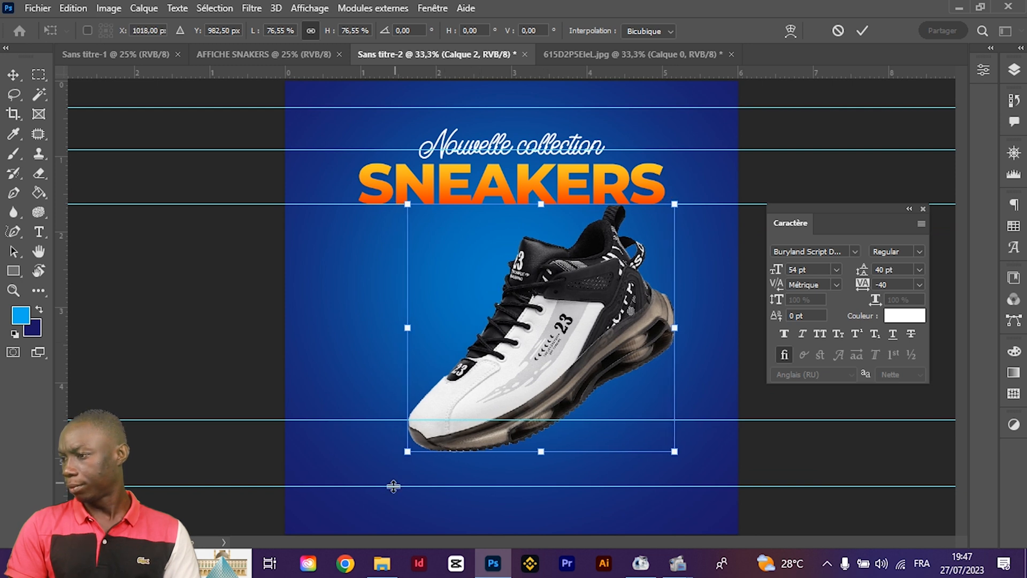
{"action": "left_click_drag", "start_coordinate": [408, 453], "coordinate": [381, 468]}
{"action": "key", "text": "Return"}
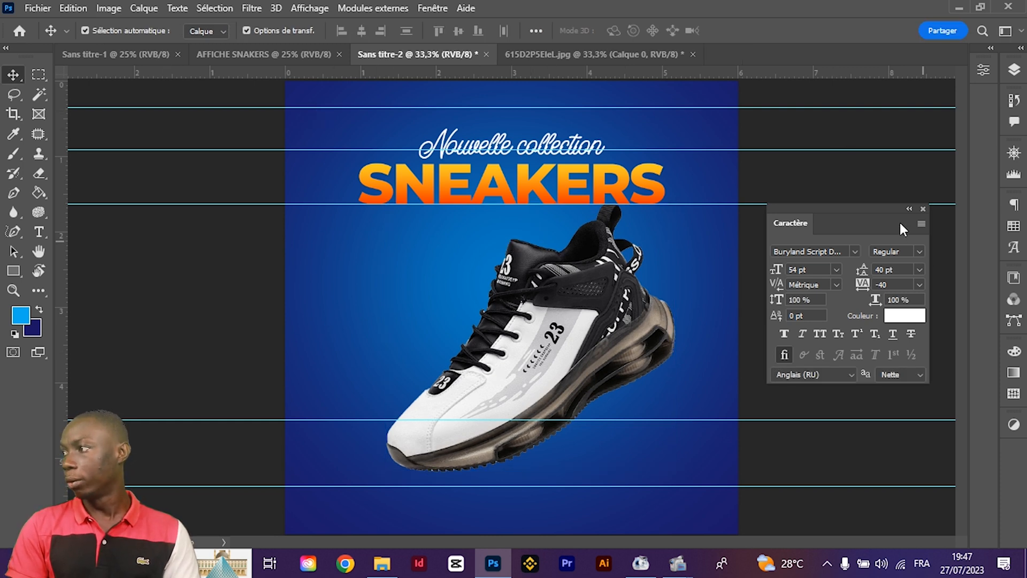
Add the white text "Logo" in Buryland Script DEMO at 54 pt near the poster's upper-left corner
{"action": "left_click_drag", "start_coordinate": [900, 223], "coordinate": [927, 278]}
{"action": "key", "text": "t"}
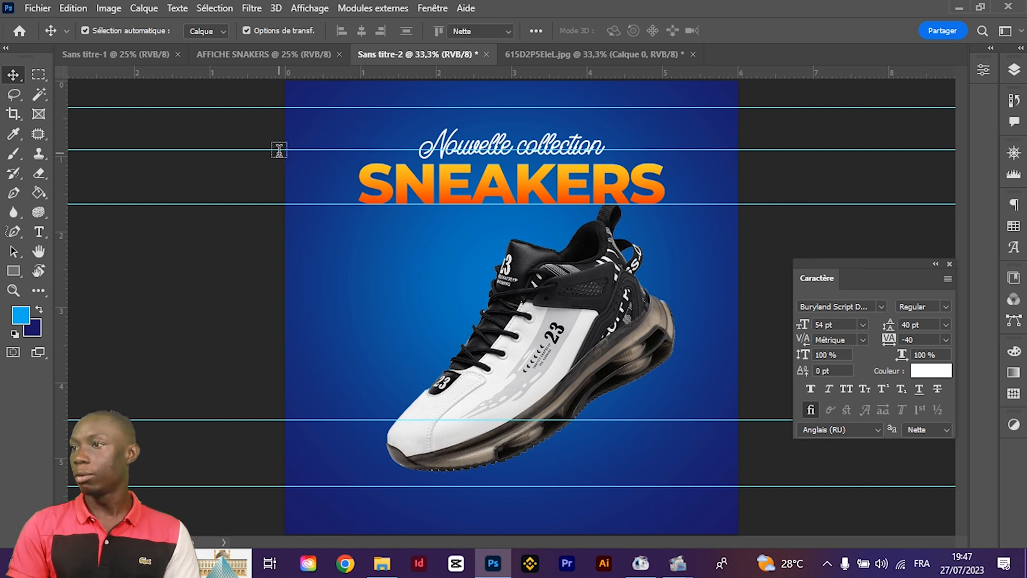
{"action": "left_click", "coordinate": [309, 95]}
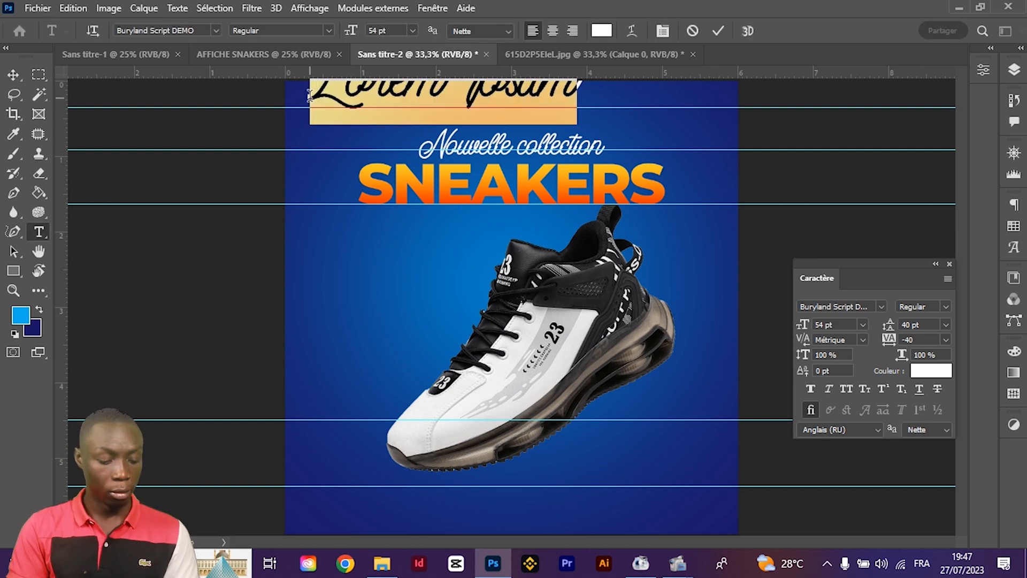
{"action": "type", "text": "L"}
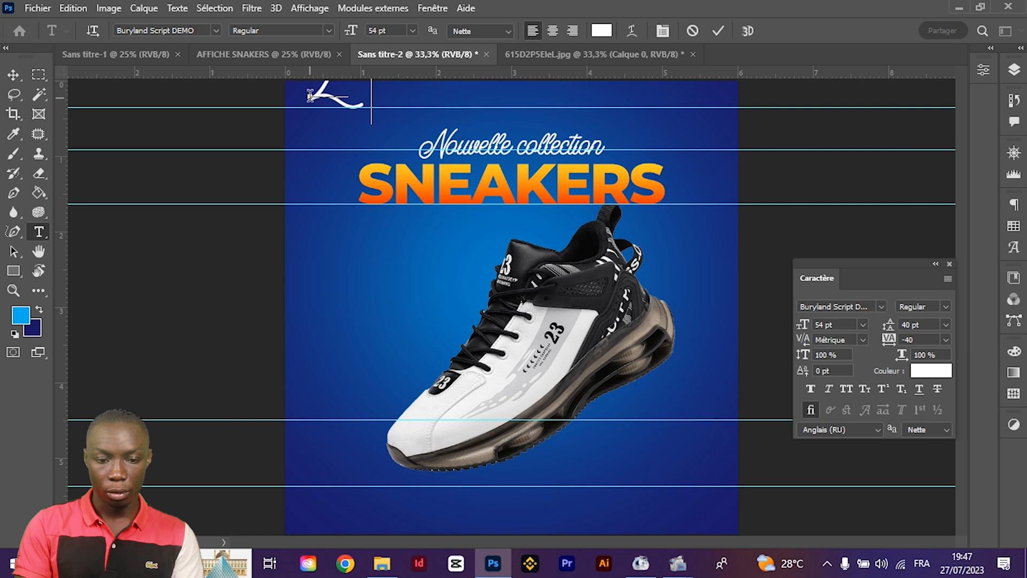
{"action": "type", "text": "ogo"}
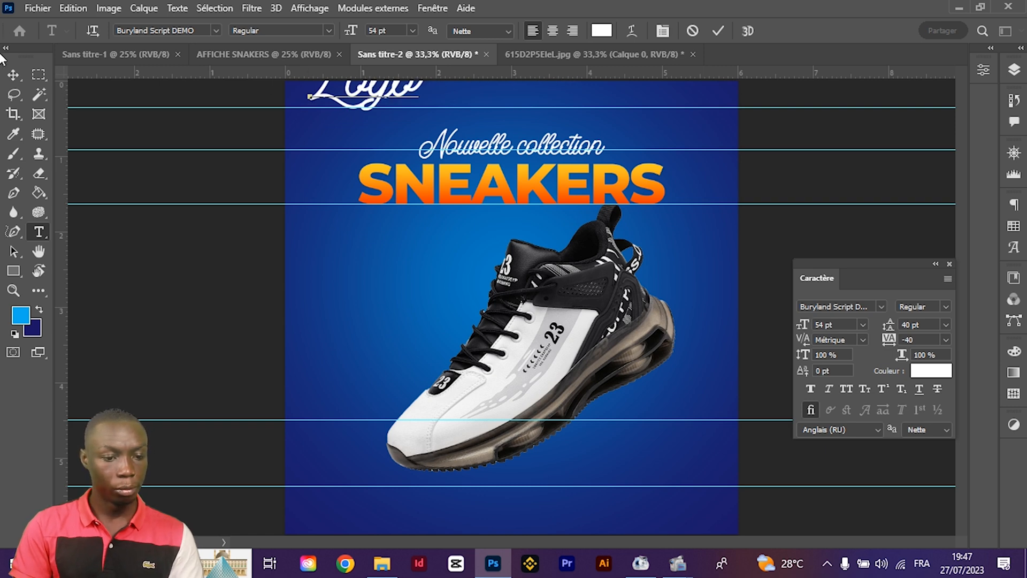
{"action": "left_click", "coordinate": [12, 75]}
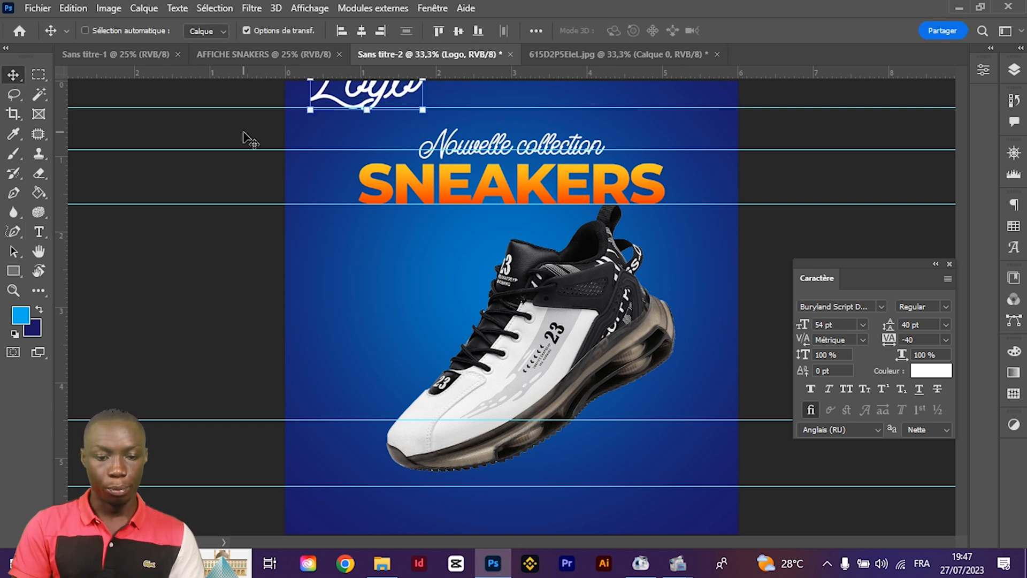
Scale the Logo text down to about 36 % and position it inside the poster's upper-left corner
{"action": "key", "text": "ctrl+plus"}
{"action": "scroll", "coordinate": [447, 196], "scroll_direction": "up", "scroll_amount": 4}
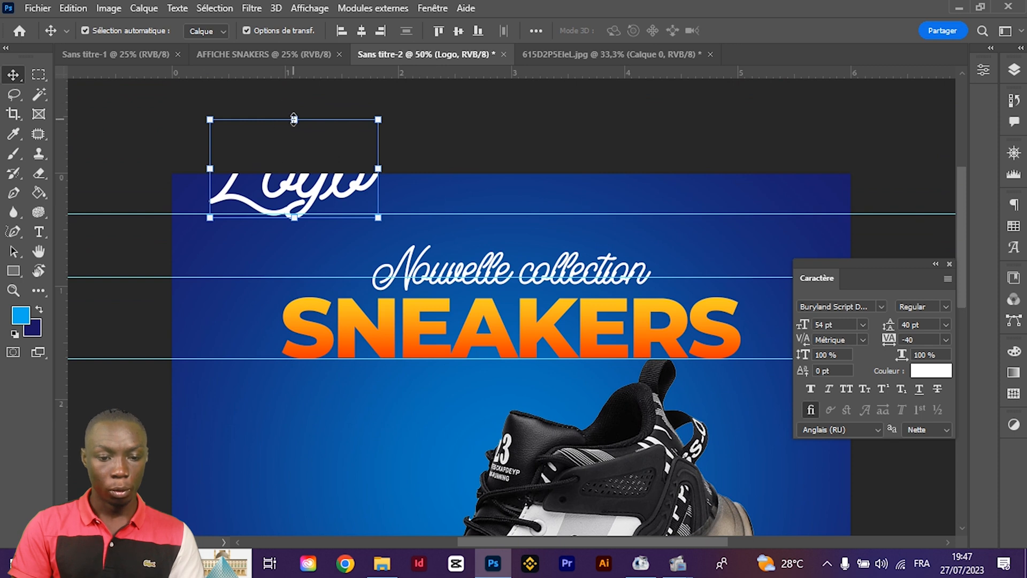
{"action": "left_click", "coordinate": [293, 119]}
{"action": "left_click_drag", "start_coordinate": [378, 116], "coordinate": [231, 216]}
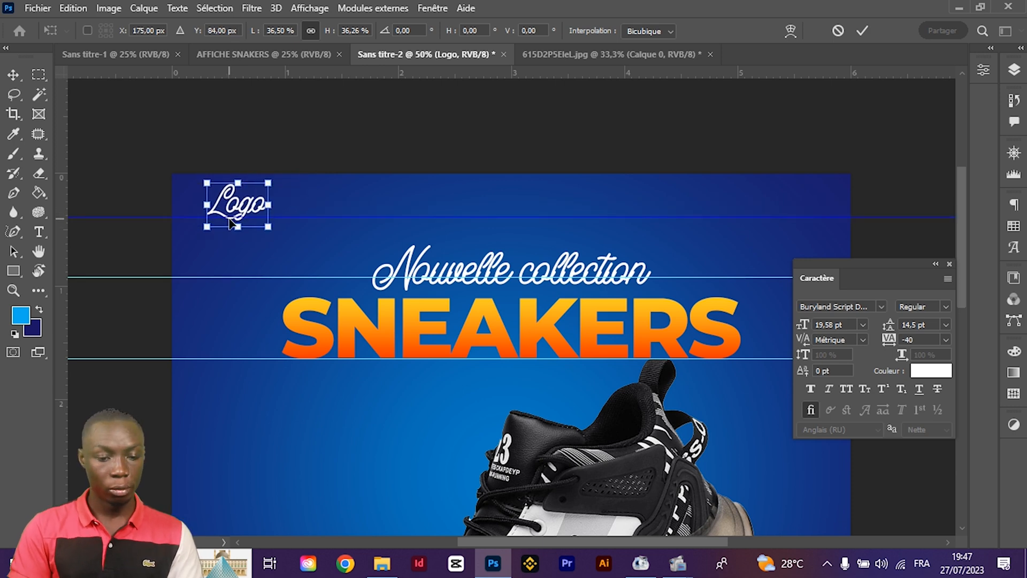
{"action": "key", "text": "Return"}
Nudge the sneaker upward so that its heel loop slightly overlaps the SNEAKERS title
{"action": "scroll", "coordinate": [442, 276], "scroll_direction": "down", "scroll_amount": 3}
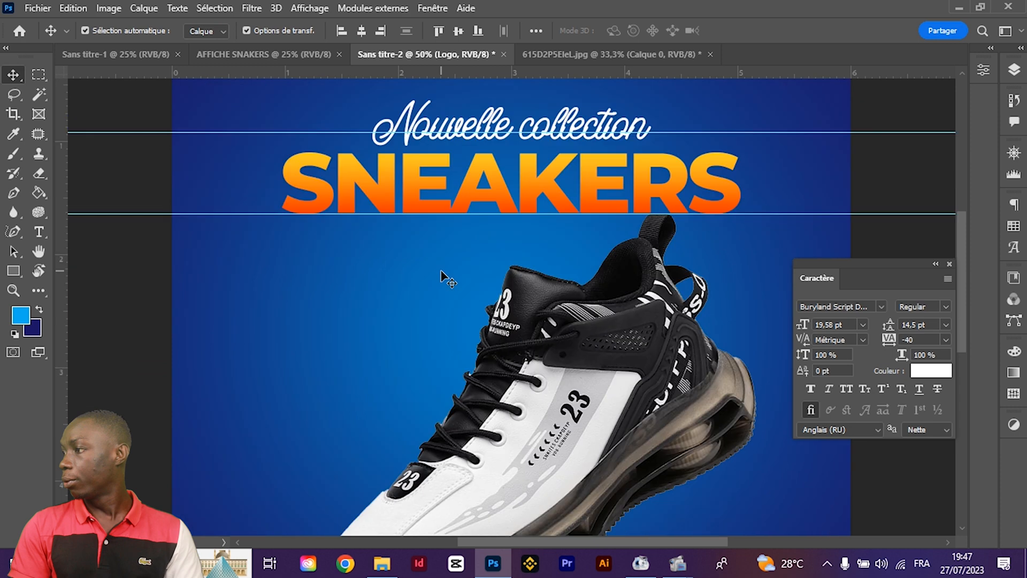
{"action": "scroll", "coordinate": [679, 263], "scroll_direction": "down", "scroll_amount": 8}
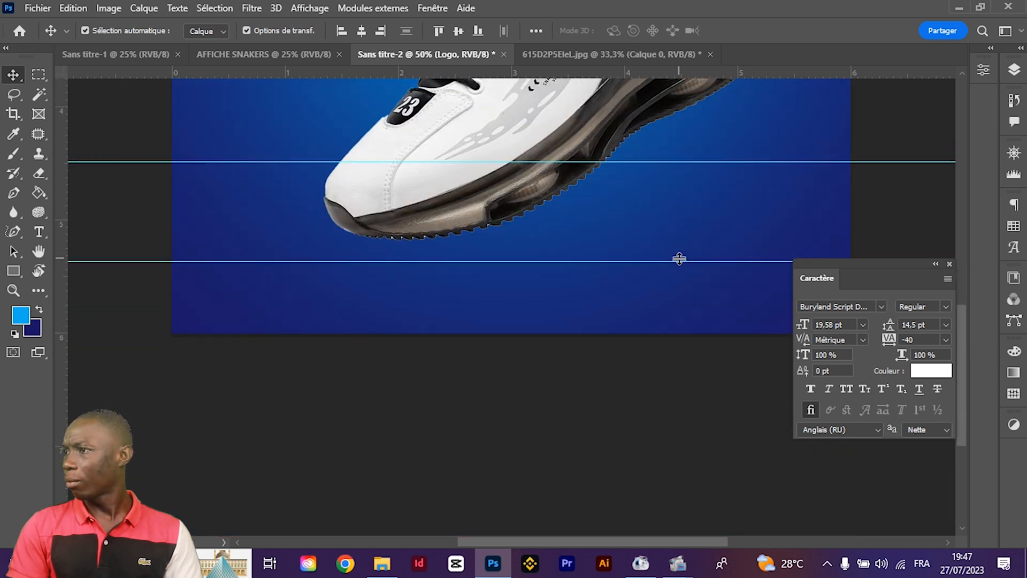
{"action": "scroll", "coordinate": [679, 260], "scroll_direction": "up", "scroll_amount": 4}
{"action": "key", "text": "ctrl+minus"}
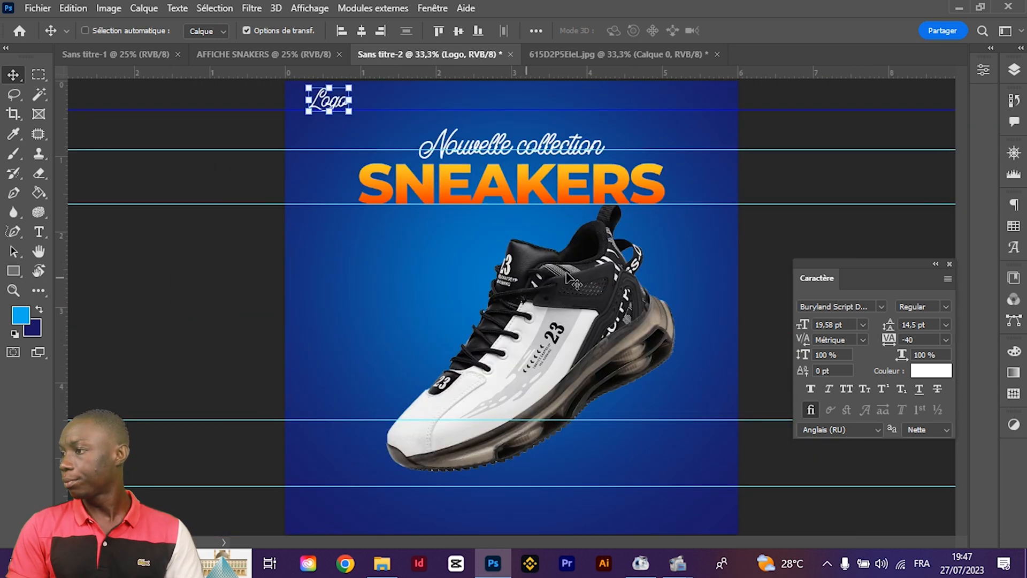
{"action": "left_click", "coordinate": [580, 316]}
{"action": "key", "text": "shift+Left"}
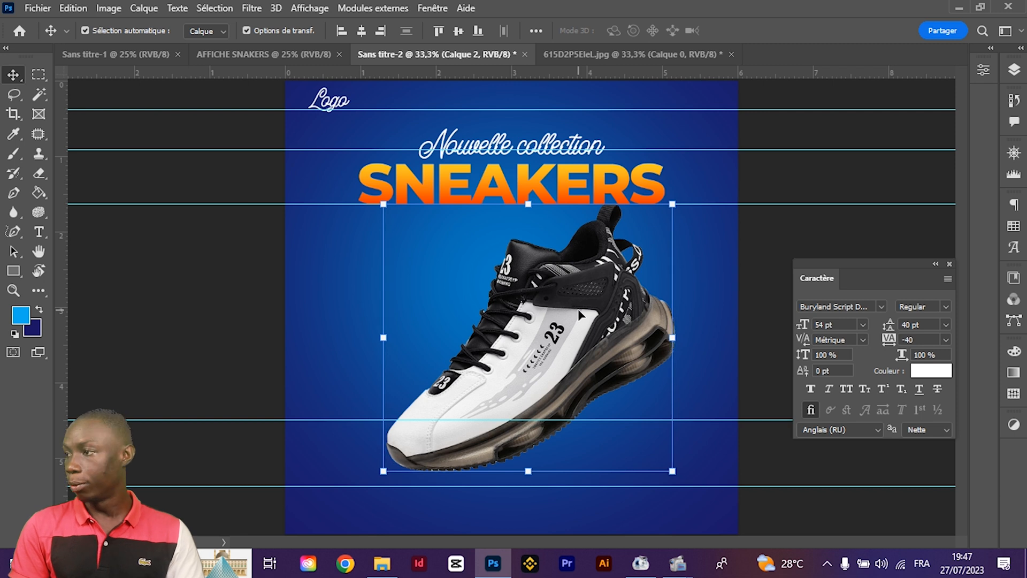
{"action": "key", "text": "shift+Up"}
{"action": "key", "text": "shift+Up"}
{"action": "key", "text": "shift+Up"}
{"action": "key", "text": "shift+Up"}
{"action": "key", "text": "shift+Left"}
{"action": "key", "text": "shift+Right"}
{"action": "key", "text": "shift+Right"}
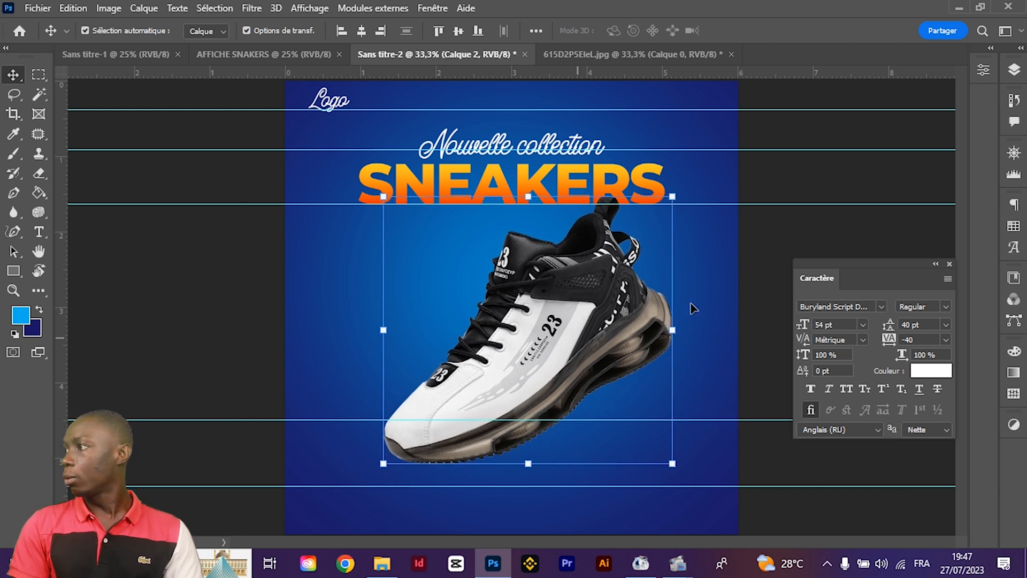
Duplicate the sneaker layer Calque 2
{"action": "left_click", "coordinate": [1018, 75]}
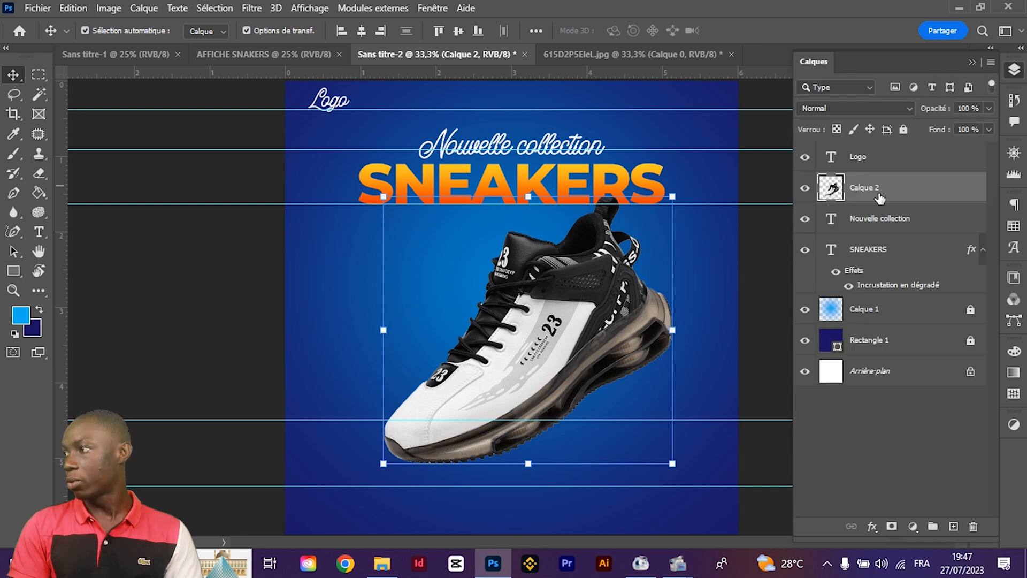
{"action": "key", "text": "j"}
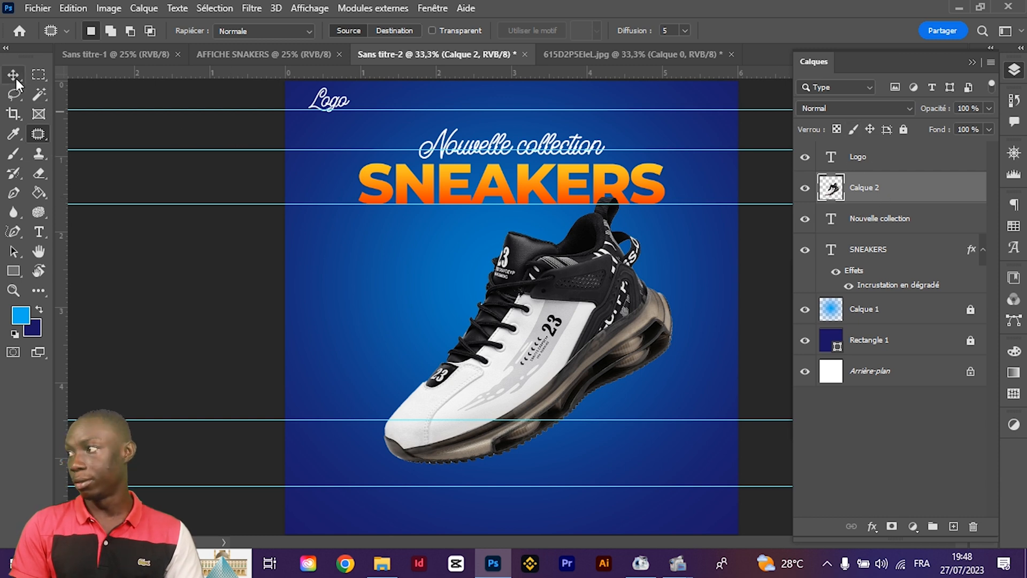
{"action": "key", "text": "ctrl+j"}
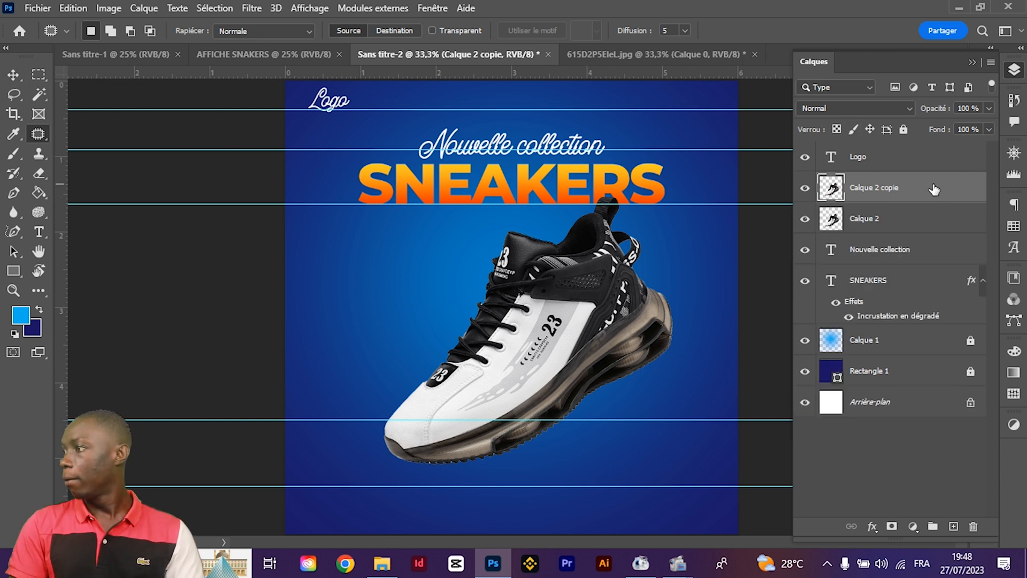
Apply a white colour overlay (Incrustation couleur) at 100 % opacity to the lower sneaker layer, with no gradient overlay
{"action": "left_click", "coordinate": [866, 225]}
{"action": "left_click", "coordinate": [144, 8]}
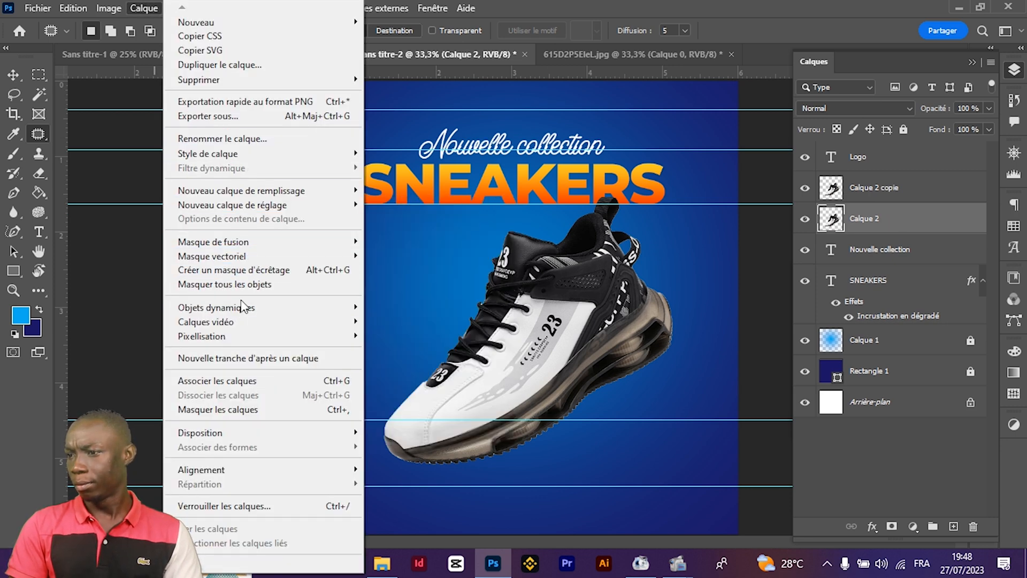
{"action": "mouse_move", "coordinate": [224, 154]}
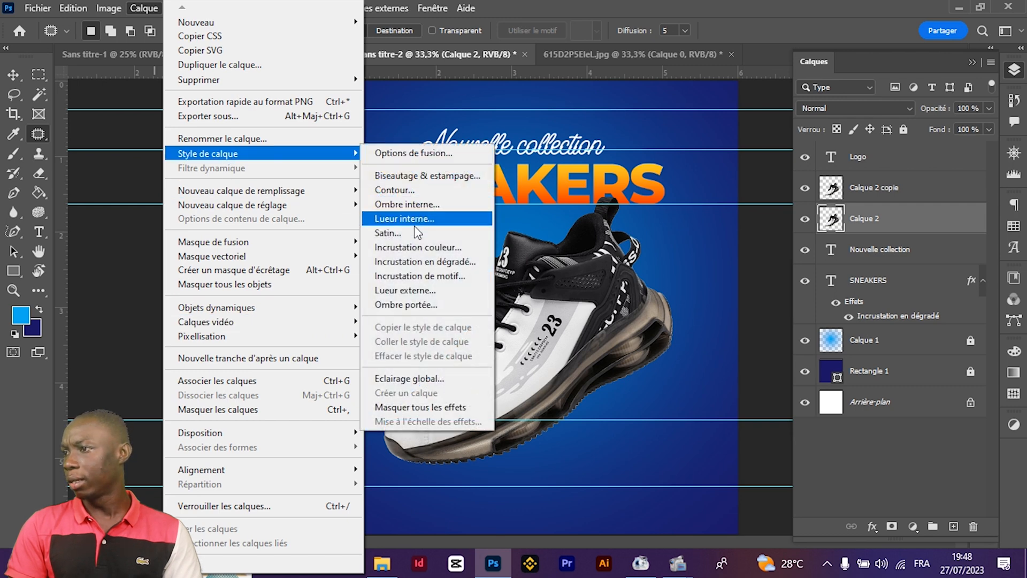
{"action": "left_click", "coordinate": [419, 261]}
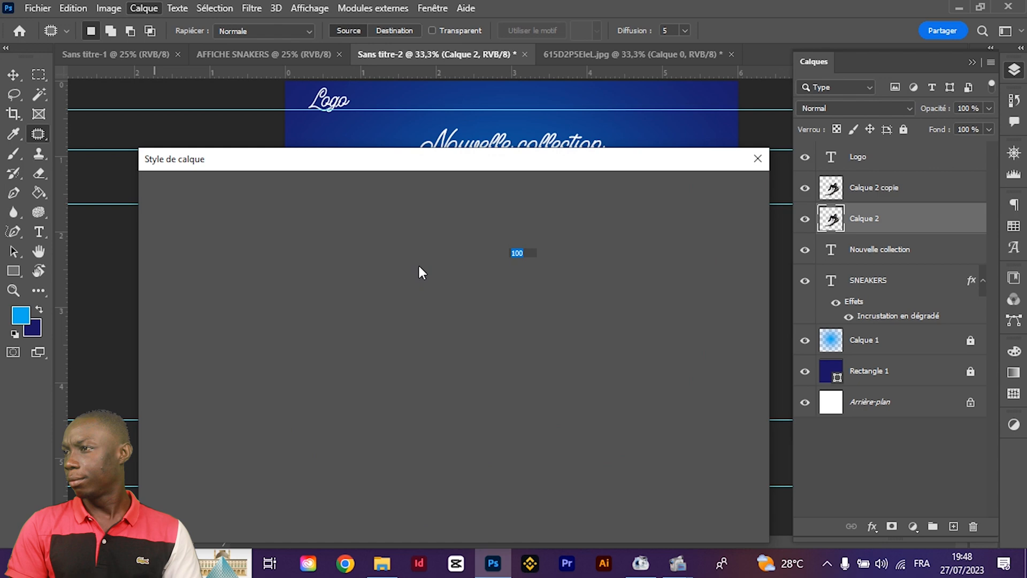
{"action": "left_click_drag", "start_coordinate": [387, 179], "coordinate": [577, 341]}
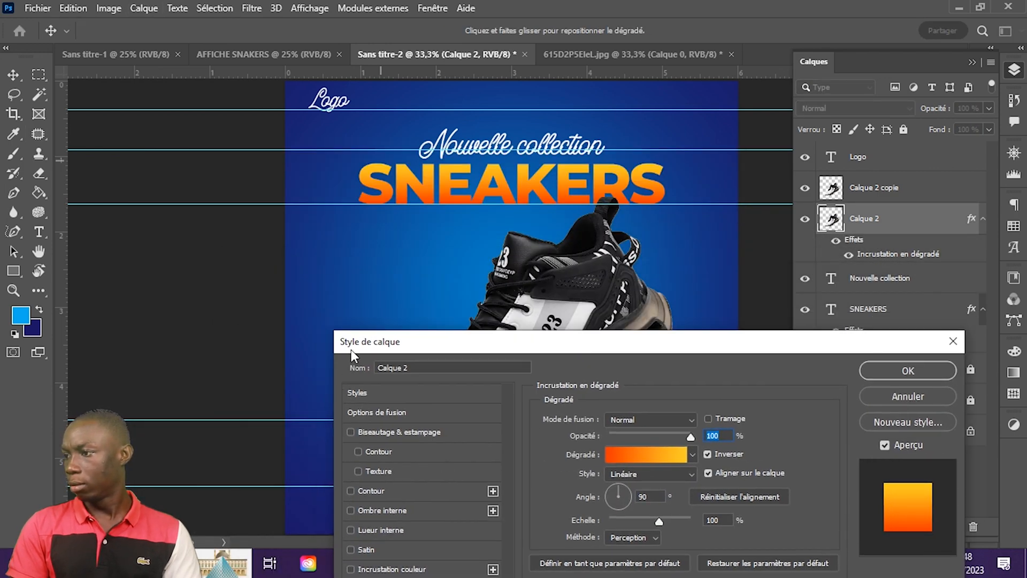
{"action": "left_click_drag", "start_coordinate": [353, 355], "coordinate": [464, 204]}
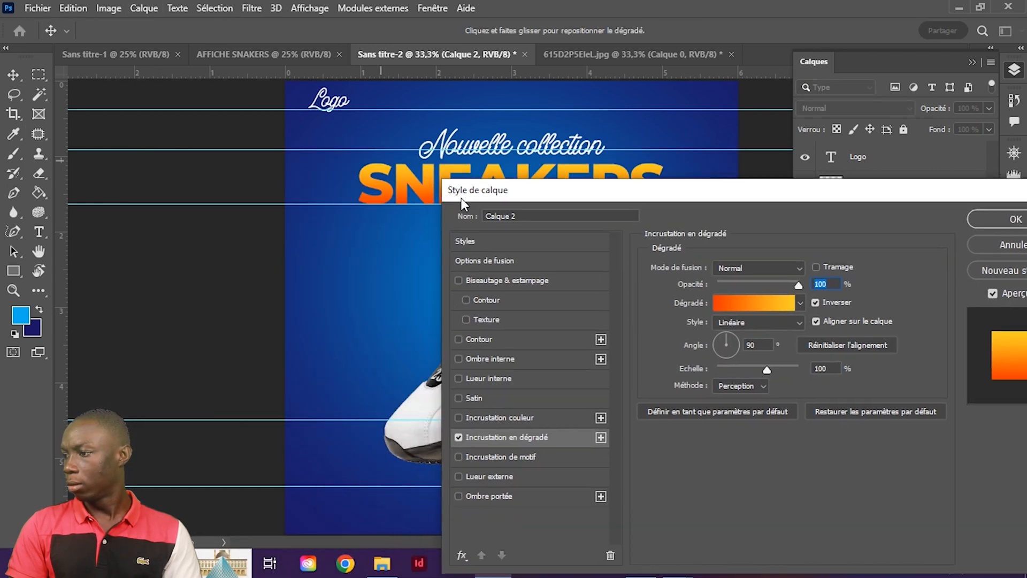
{"action": "left_click", "coordinate": [459, 417]}
{"action": "left_click", "coordinate": [459, 436]}
{"action": "left_click", "coordinate": [502, 417]}
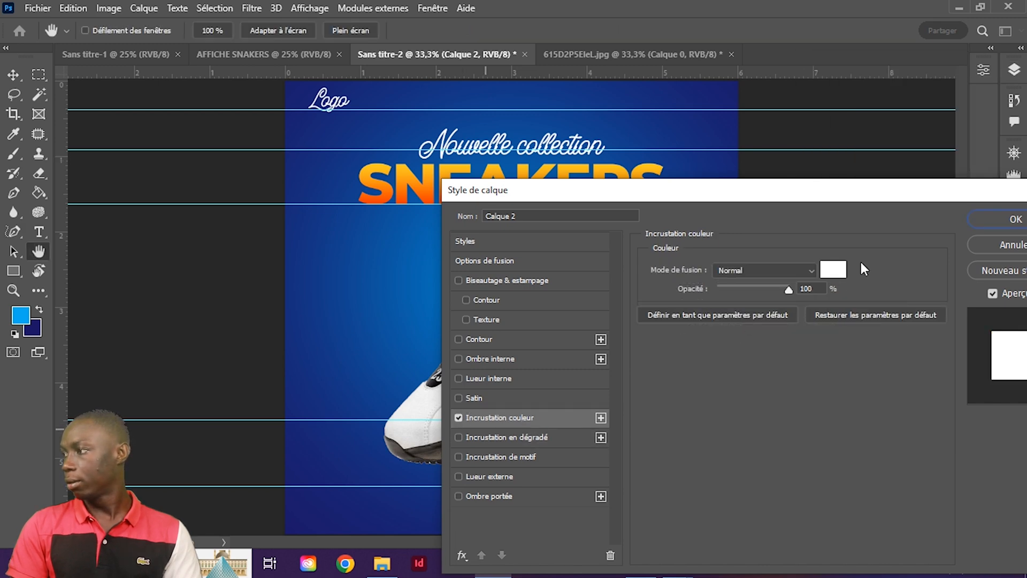
{"action": "left_click", "coordinate": [989, 216]}
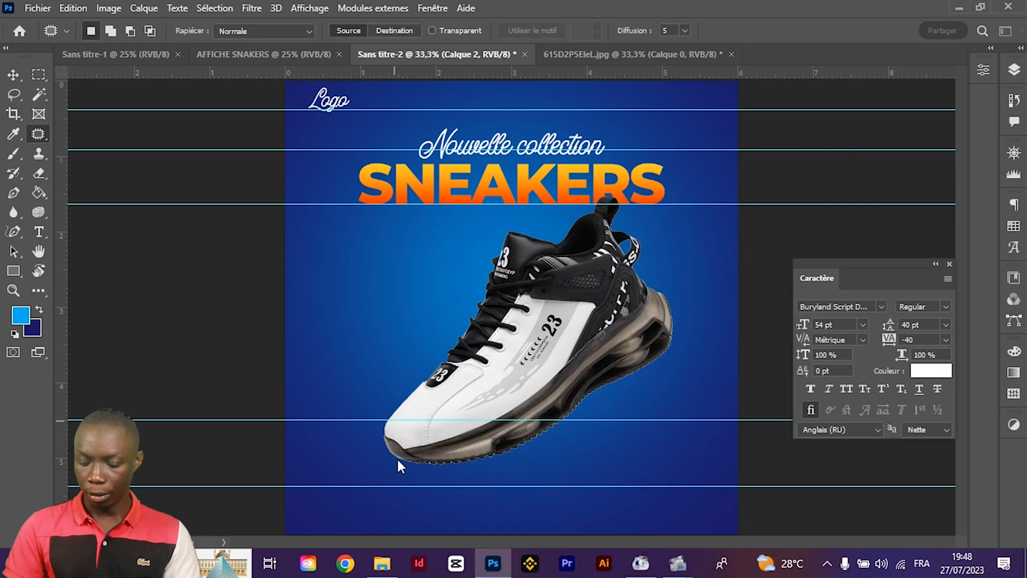
Shift the white sneaker layer slightly up and to the left to form a white edge along the shoe's upper contour
{"action": "key", "text": "v"}
{"action": "key", "text": "Up"}
{"action": "key", "text": "Up"}
{"action": "key", "text": "Up"}
{"action": "key", "text": "Up"}
{"action": "key", "text": "Up"}
{"action": "key", "text": "Up"}
{"action": "key", "text": "Up"}
{"action": "key", "text": "Up"}
{"action": "key", "text": "Up"}
{"action": "key", "text": "Up"}
{"action": "key", "text": "Up"}
{"action": "key", "text": "Up"}
{"action": "key", "text": "Up"}
{"action": "key", "text": "Up"}
{"action": "key", "text": "Up"}
{"action": "key", "text": "Up"}
{"action": "key", "text": "Up"}
{"action": "key", "text": "Up"}
{"action": "key", "text": "Up"}
{"action": "key", "text": "Up"}
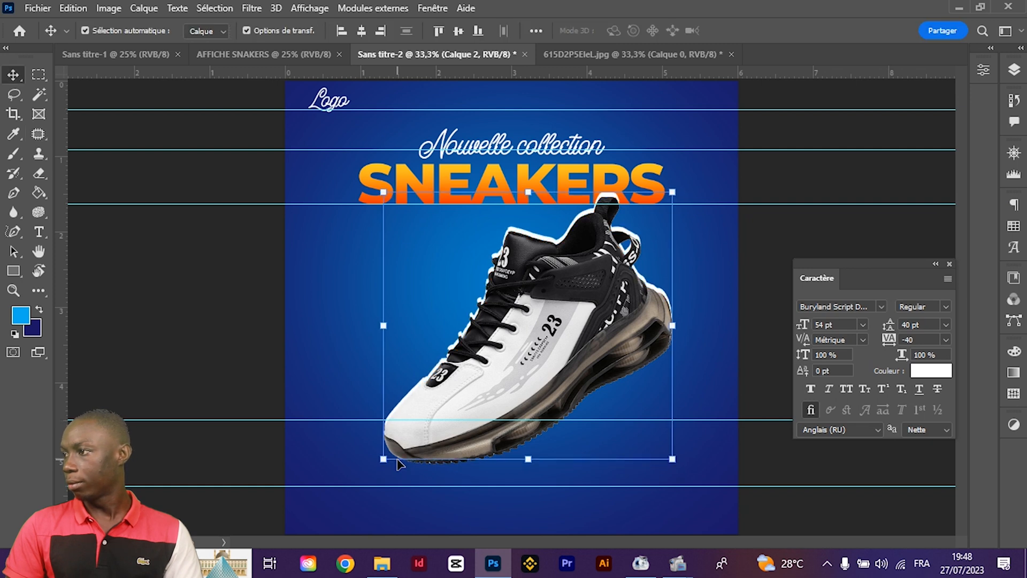
{"action": "key", "text": "Down"}
{"action": "key", "text": "Down"}
{"action": "key", "text": "Down"}
{"action": "key", "text": "Left"}
{"action": "key", "text": "Left"}
{"action": "key", "text": "Left"}
{"action": "left_click", "coordinate": [161, 364]}
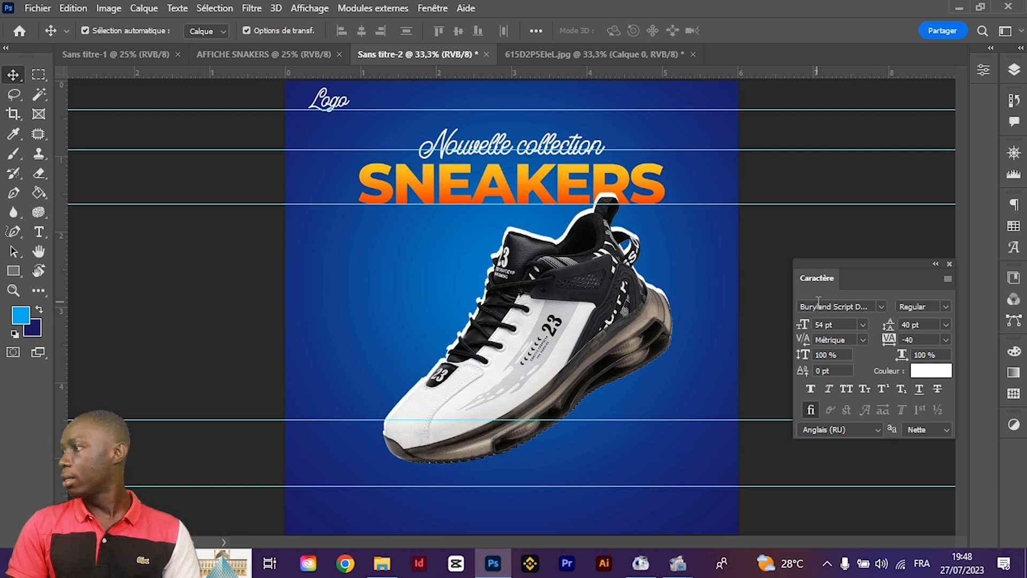
Place the white brush stroke Illustration 211 from the FORMATION ELEMENT library over the sneaker
{"action": "left_click", "coordinate": [935, 264]}
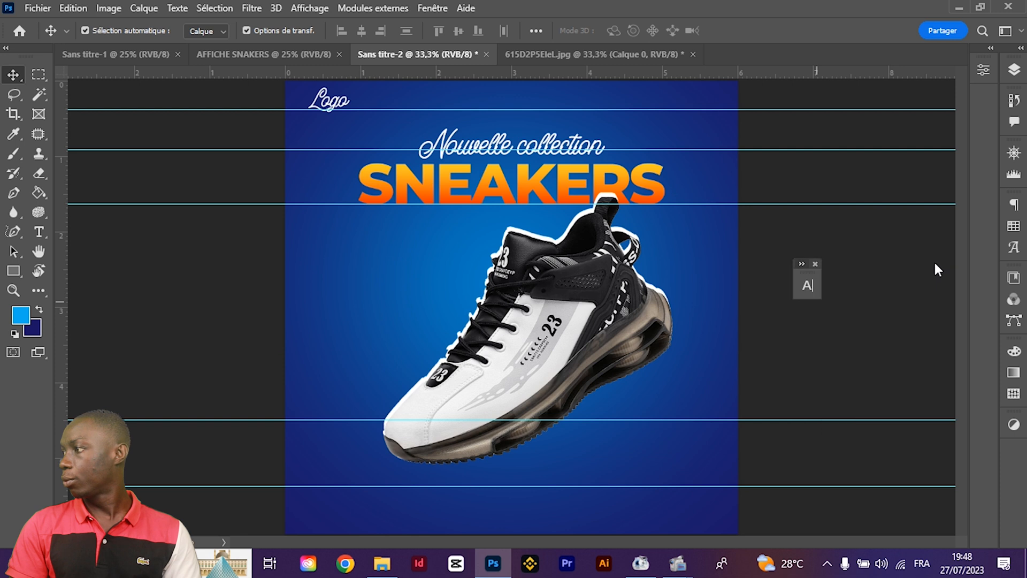
{"action": "left_click", "coordinate": [1014, 277]}
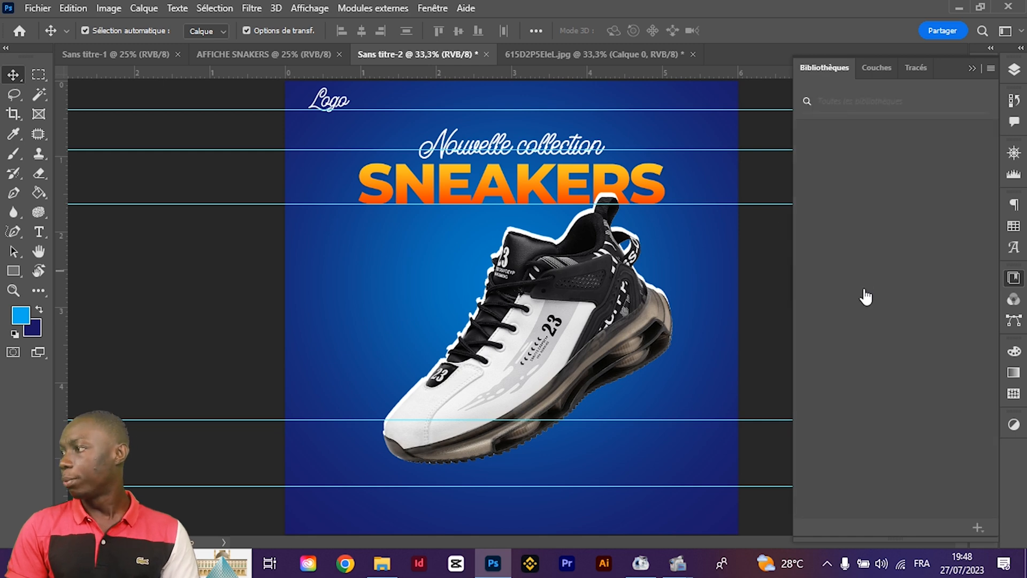
{"action": "scroll", "coordinate": [865, 299], "scroll_direction": "down", "scroll_amount": 10}
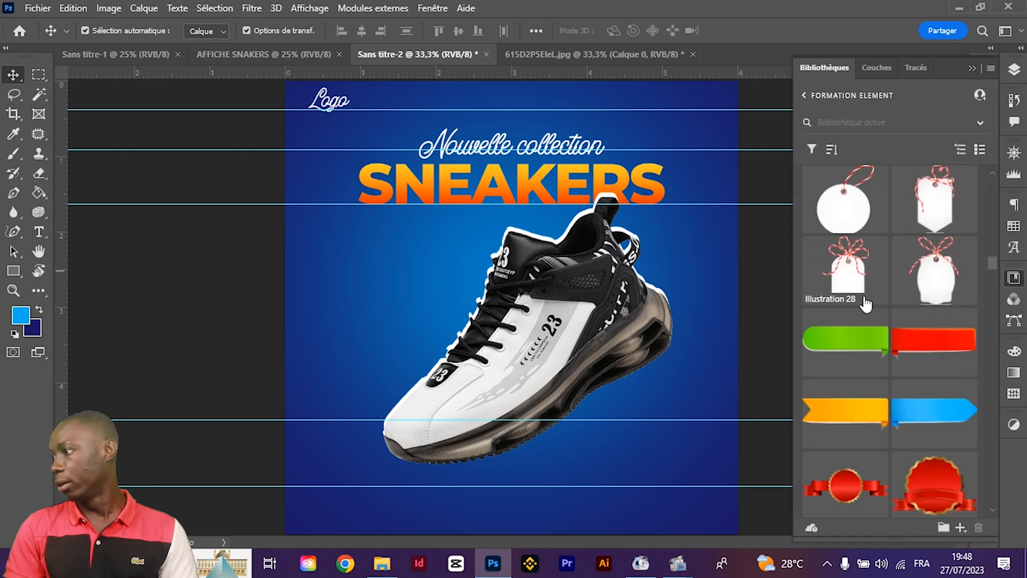
{"action": "scroll", "coordinate": [865, 300], "scroll_direction": "down", "scroll_amount": 10}
{"action": "scroll", "coordinate": [864, 296], "scroll_direction": "down", "scroll_amount": 15}
{"action": "scroll", "coordinate": [864, 296], "scroll_direction": "down", "scroll_amount": 15}
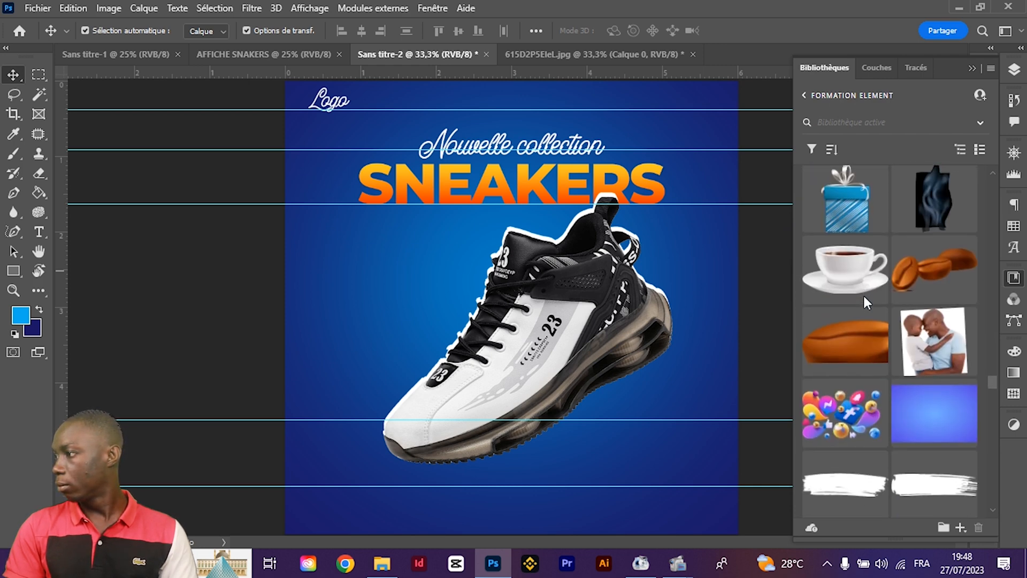
{"action": "scroll", "coordinate": [864, 296], "scroll_direction": "down", "scroll_amount": 5}
{"action": "mouse_move", "coordinate": [862, 294]}
{"action": "left_mouse_down"}
{"action": "mouse_move", "coordinate": [600, 338]}
{"action": "mouse_move", "coordinate": [631, 342]}
{"action": "left_mouse_up"}
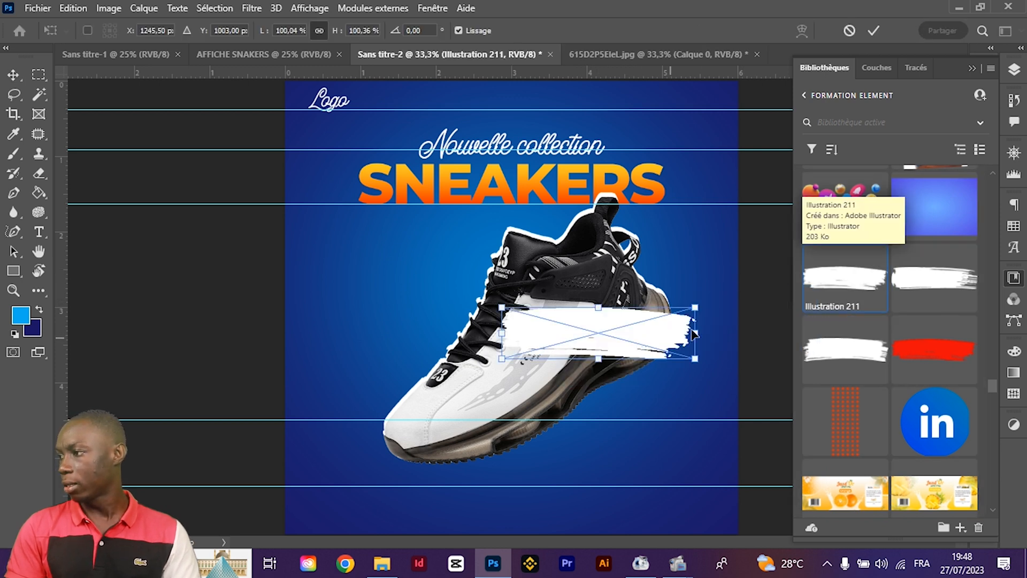
Rotate the white brush stroke to nearly vertical, enlarge it and position it over the sneaker's heel
{"action": "mouse_move", "coordinate": [717, 305]}
{"action": "left_mouse_down"}
{"action": "mouse_move", "coordinate": [664, 264]}
{"action": "mouse_move", "coordinate": [650, 456]}
{"action": "mouse_move", "coordinate": [732, 397]}
{"action": "mouse_move", "coordinate": [648, 479]}
{"action": "left_mouse_up"}
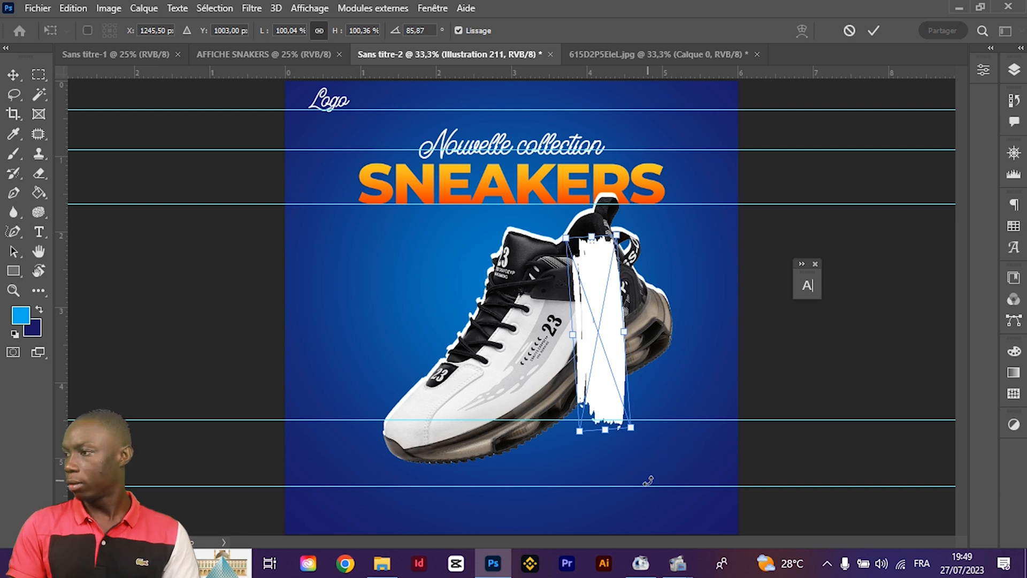
{"action": "key", "text": "Return"}
{"action": "mouse_move", "coordinate": [624, 332]}
{"action": "left_mouse_down"}
{"action": "mouse_move", "coordinate": [648, 332]}
{"action": "mouse_move", "coordinate": [633, 333]}
{"action": "mouse_move", "coordinate": [662, 355]}
{"action": "mouse_move", "coordinate": [658, 364]}
{"action": "left_mouse_up"}
{"action": "key", "text": "Return"}
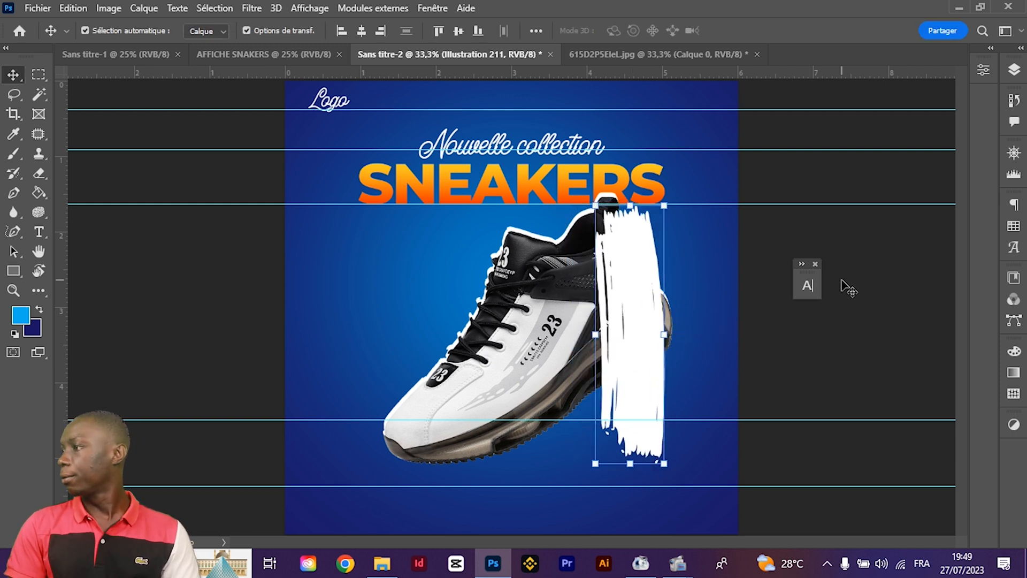
Move the Illustration 211 layer below Calque 2 and shift the brush stroke slightly left behind the heel
{"action": "left_click", "coordinate": [1012, 70]}
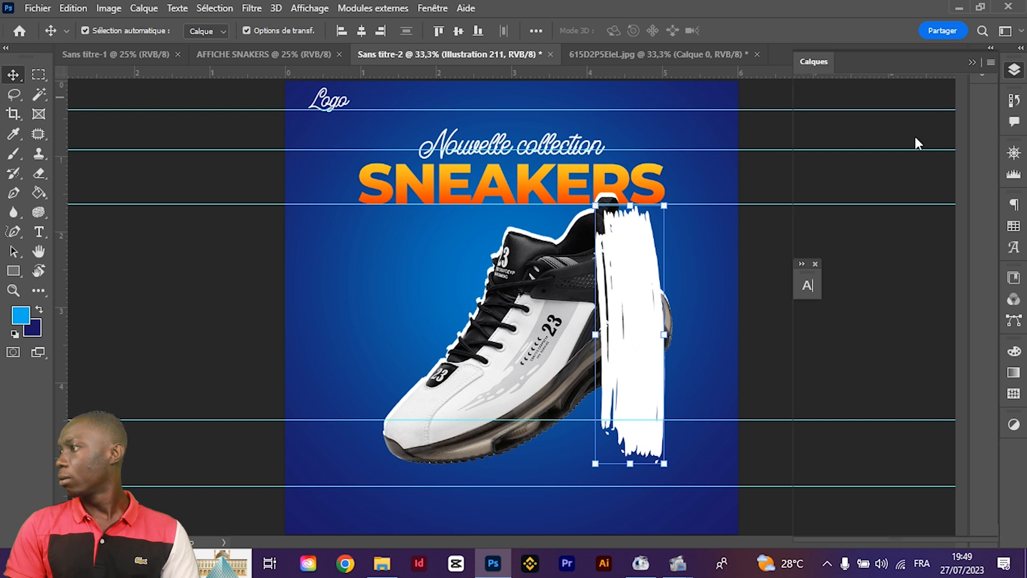
{"action": "mouse_move", "coordinate": [877, 158]}
{"action": "left_mouse_down"}
{"action": "mouse_move", "coordinate": [882, 327]}
{"action": "mouse_move", "coordinate": [883, 294]}
{"action": "left_mouse_up"}
{"action": "left_click_drag", "start_coordinate": [647, 388], "coordinate": [635, 395]}
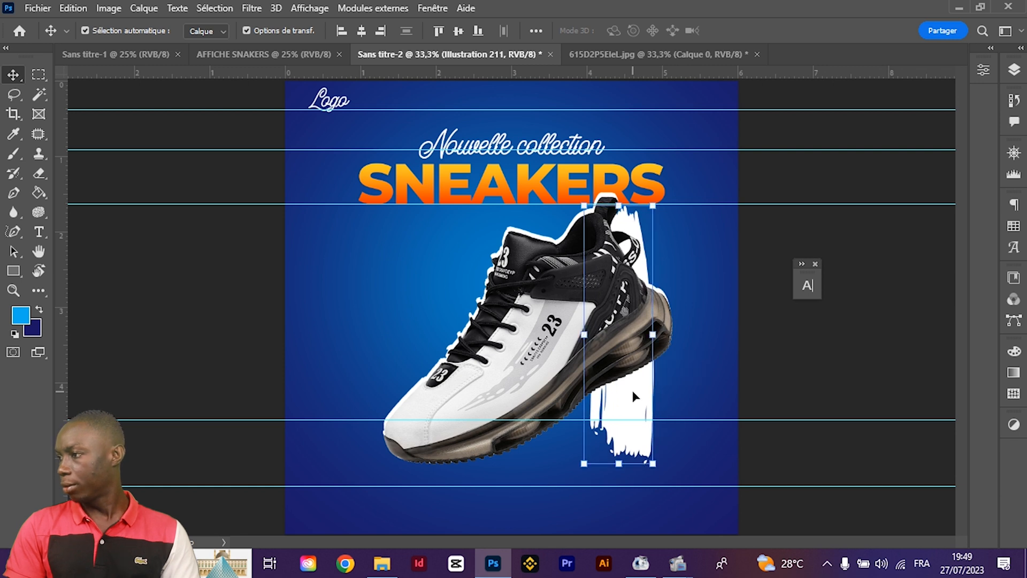
Tilt the brush stroke clockwise so that it runs diagonally behind the sneaker's heel
{"action": "mouse_move", "coordinate": [664, 200]}
{"action": "left_mouse_down"}
{"action": "mouse_move", "coordinate": [690, 209]}
{"action": "mouse_move", "coordinate": [699, 236]}
{"action": "left_mouse_up"}
{"action": "left_click_drag", "start_coordinate": [670, 274], "coordinate": [672, 279]}
{"action": "key", "text": "Return"}
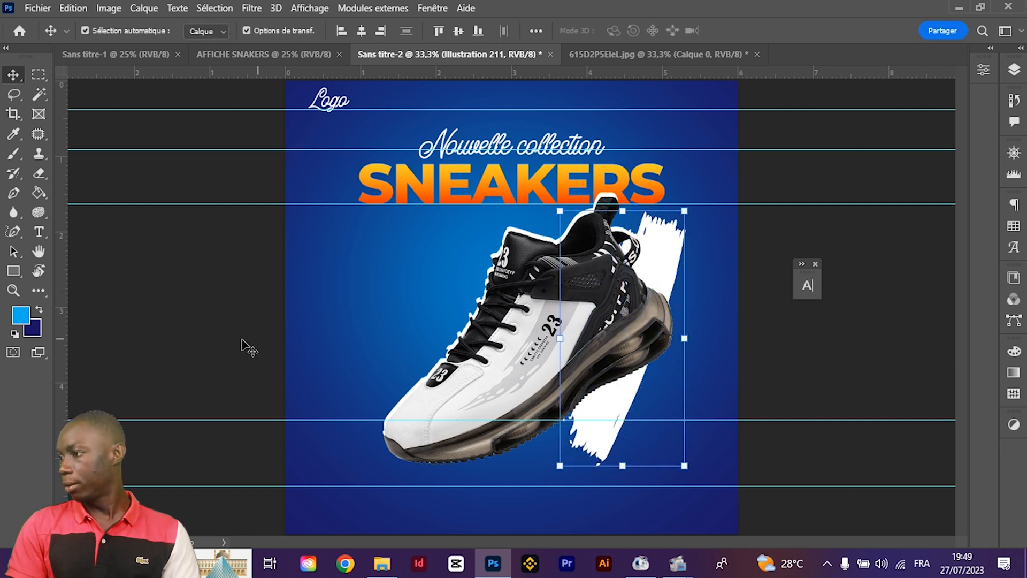
{"action": "left_click", "coordinate": [258, 339]}
{"action": "left_click", "coordinate": [632, 303]}
{"action": "left_click", "coordinate": [131, 372]}
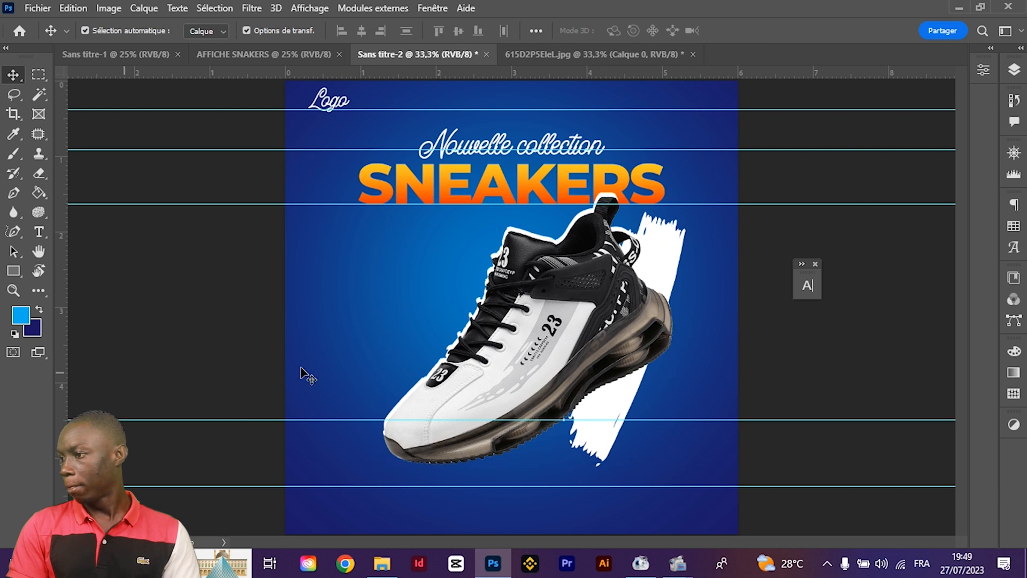
Add a drop shadow (Ombre portée) to the upper sneaker layer Calque 2 copie
{"action": "left_click", "coordinate": [548, 377]}
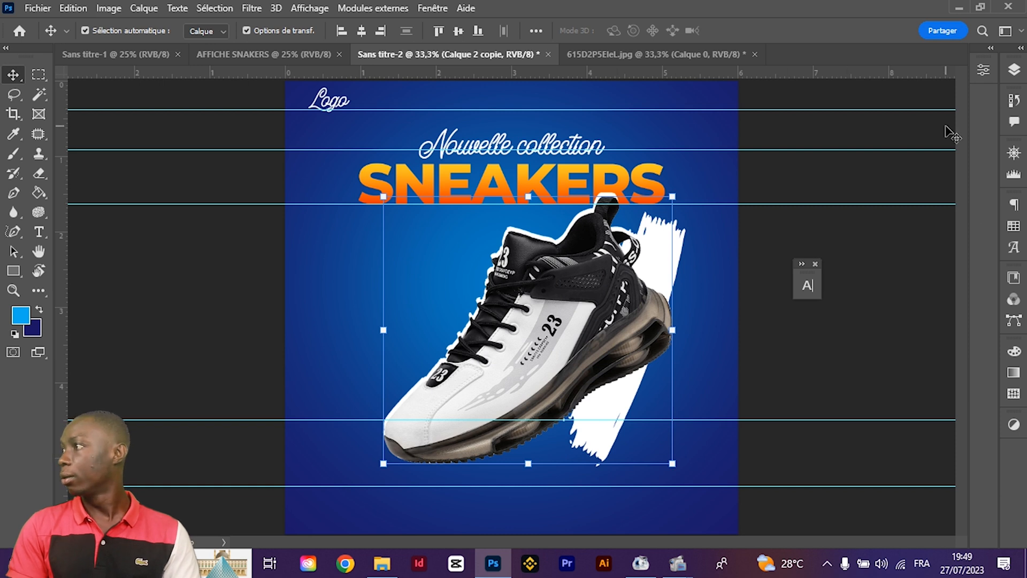
{"action": "left_click", "coordinate": [1014, 70]}
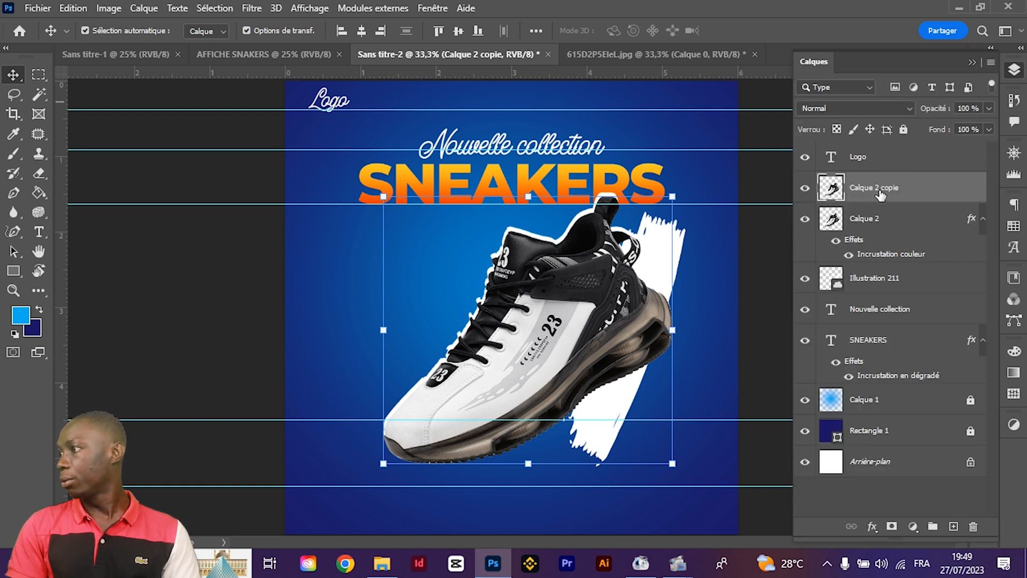
{"action": "double_click", "coordinate": [920, 196]}
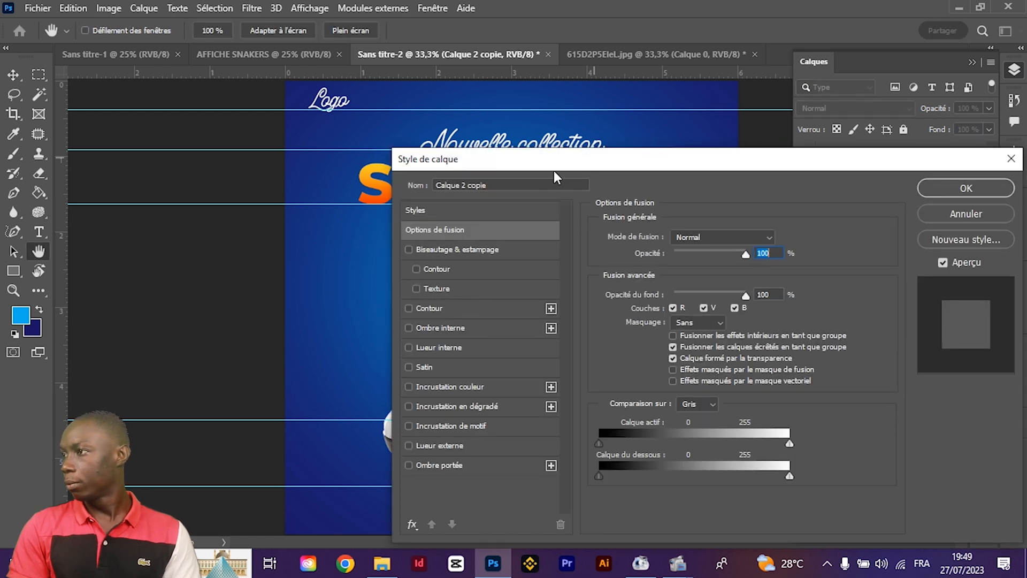
{"action": "left_click_drag", "start_coordinate": [539, 166], "coordinate": [760, 52]}
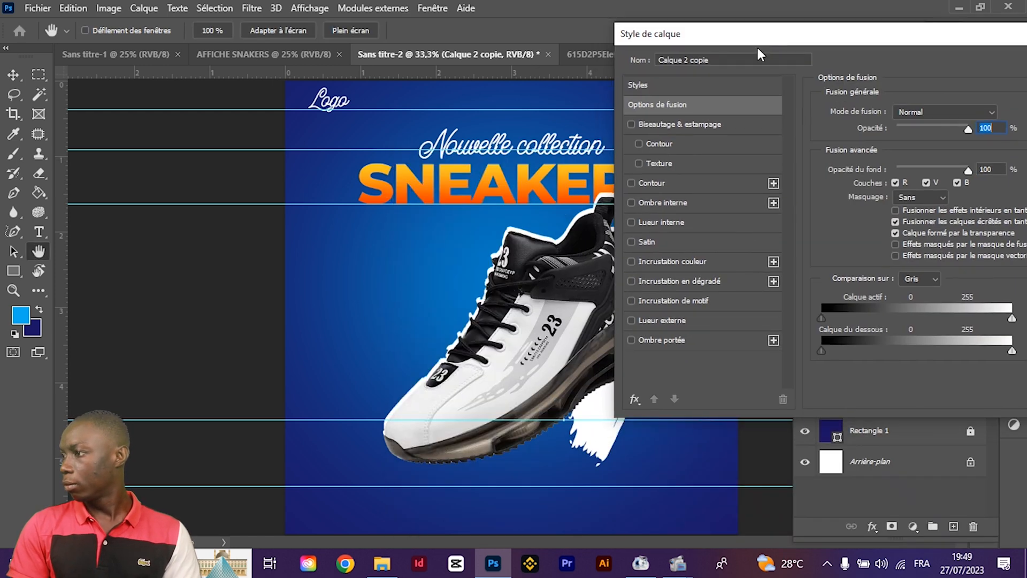
{"action": "left_click", "coordinate": [643, 341]}
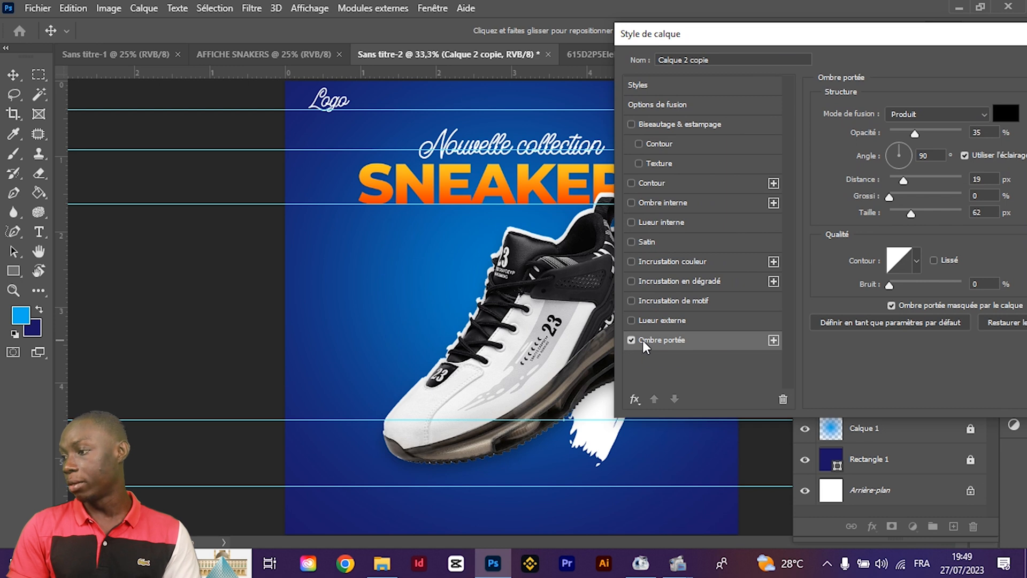
Set the sneaker's drop shadow to a distance of 30 px, a spread of 23 % and a size of 8 px
{"action": "left_click_drag", "start_coordinate": [654, 43], "coordinate": [704, 42]}
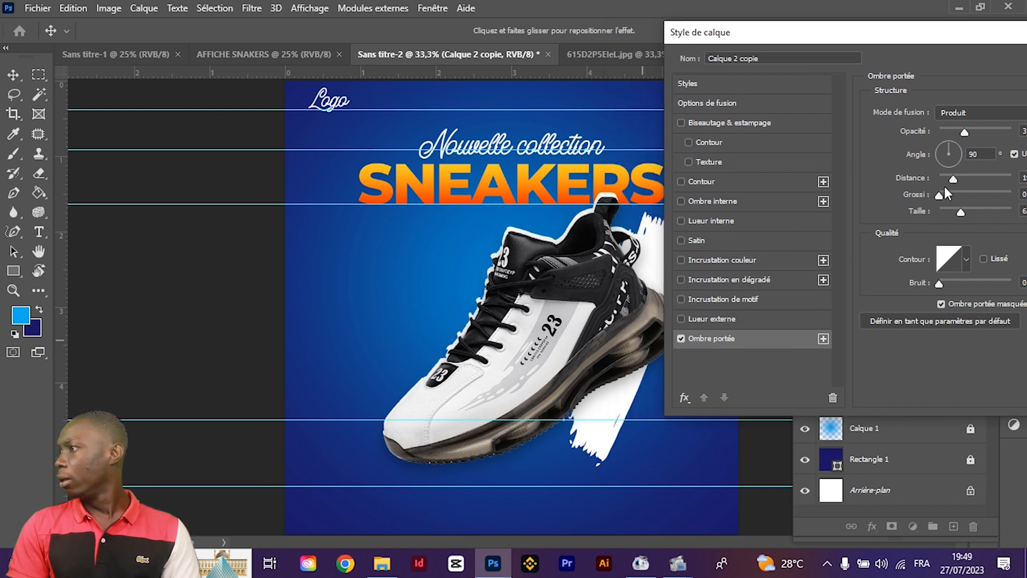
{"action": "mouse_move", "coordinate": [955, 179]}
{"action": "left_mouse_down"}
{"action": "mouse_move", "coordinate": [966, 178]}
{"action": "mouse_move", "coordinate": [954, 182]}
{"action": "left_mouse_up"}
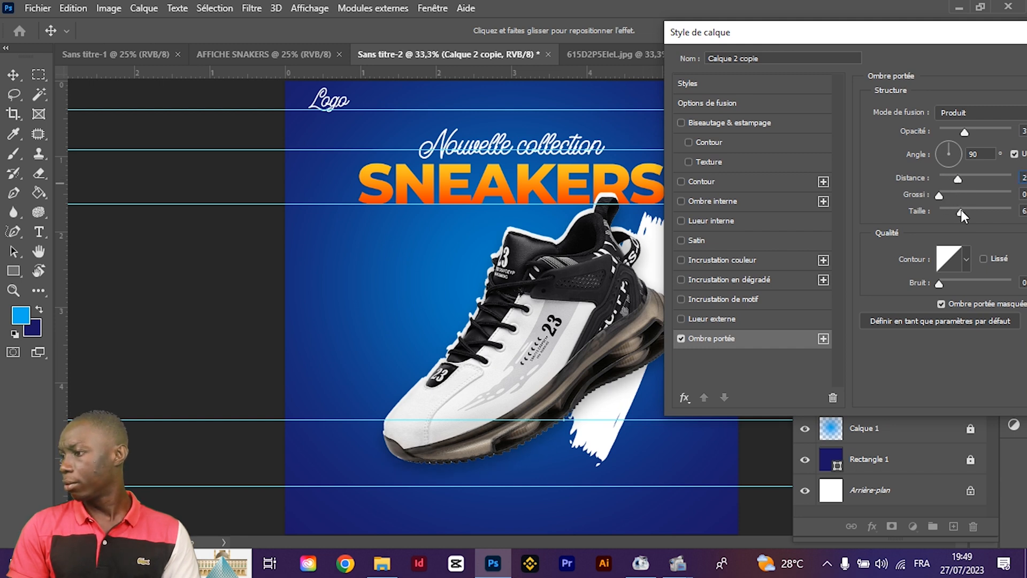
{"action": "left_click_drag", "start_coordinate": [961, 214], "coordinate": [952, 194]}
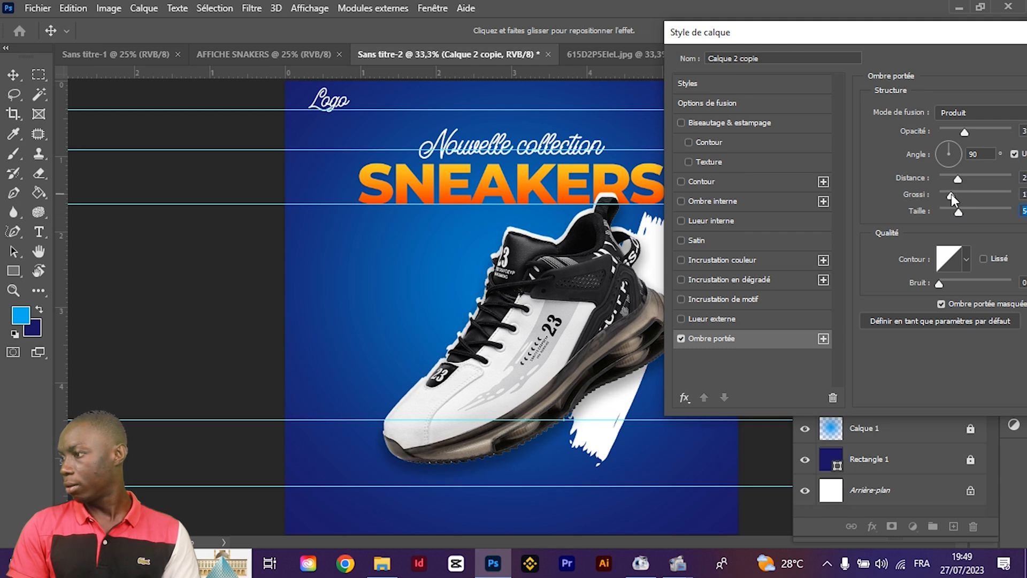
{"action": "left_click_drag", "start_coordinate": [959, 195], "coordinate": [944, 220]}
{"action": "left_click_drag", "start_coordinate": [820, 38], "coordinate": [460, 196]}
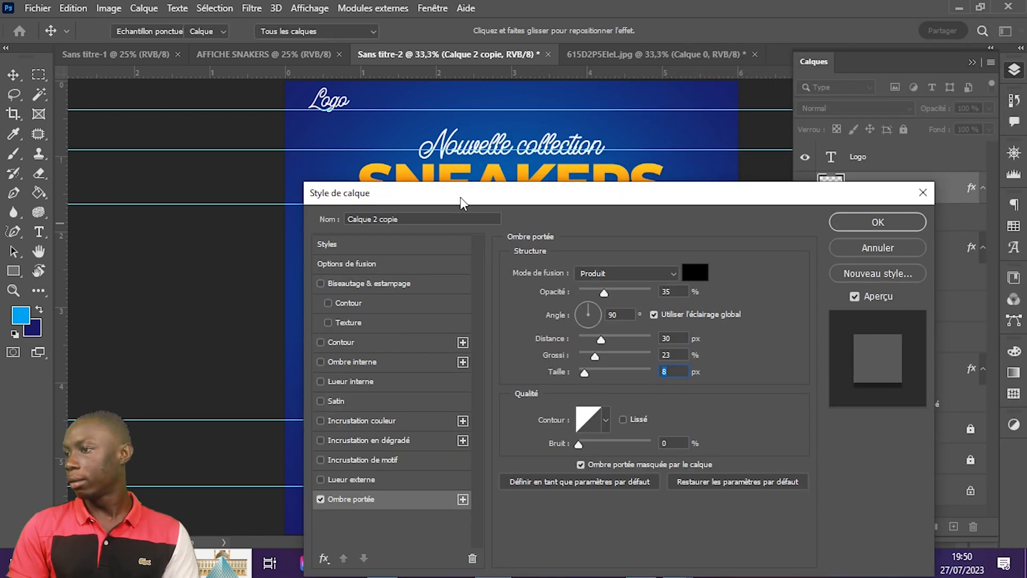
{"action": "key", "text": "Return"}
{"action": "left_click", "coordinate": [178, 352]}
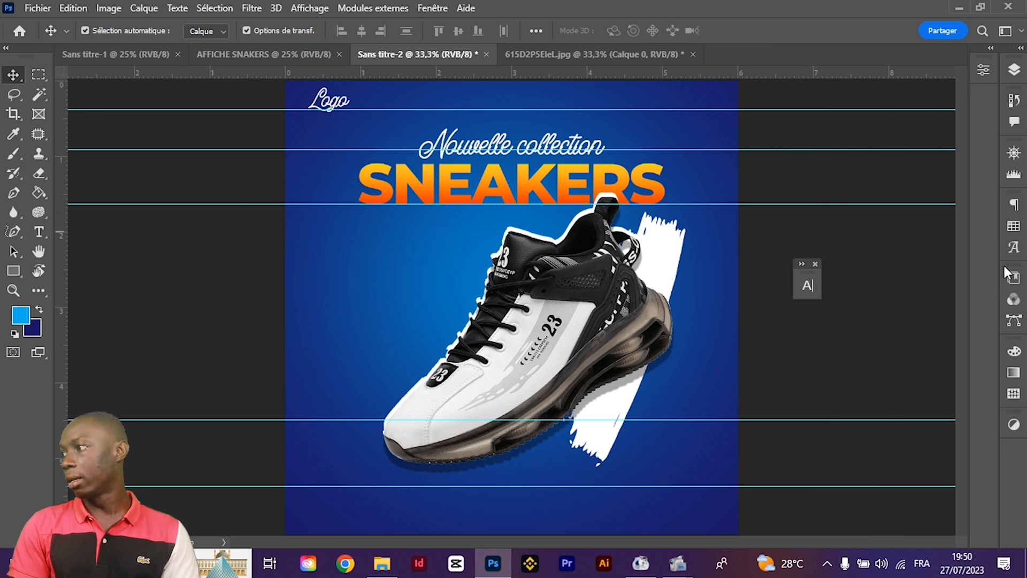
Place the Facebook icon Illustration 52 from the library in the poster's upper right and shrink it to about 16 %
{"action": "left_click", "coordinate": [1014, 278]}
{"action": "scroll", "coordinate": [911, 376], "scroll_direction": "up", "scroll_amount": 15}
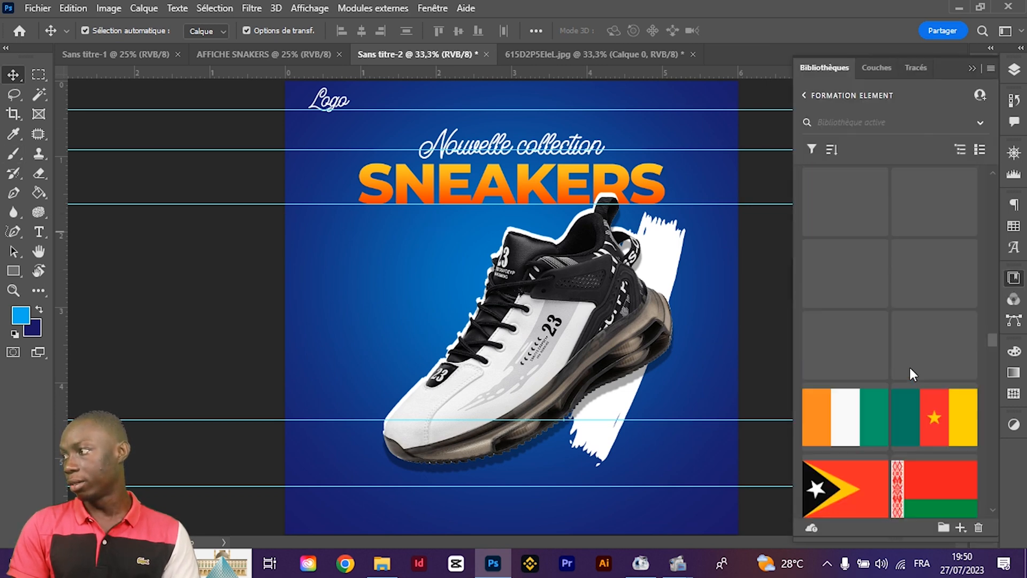
{"action": "scroll", "coordinate": [909, 365], "scroll_direction": "down", "scroll_amount": 10}
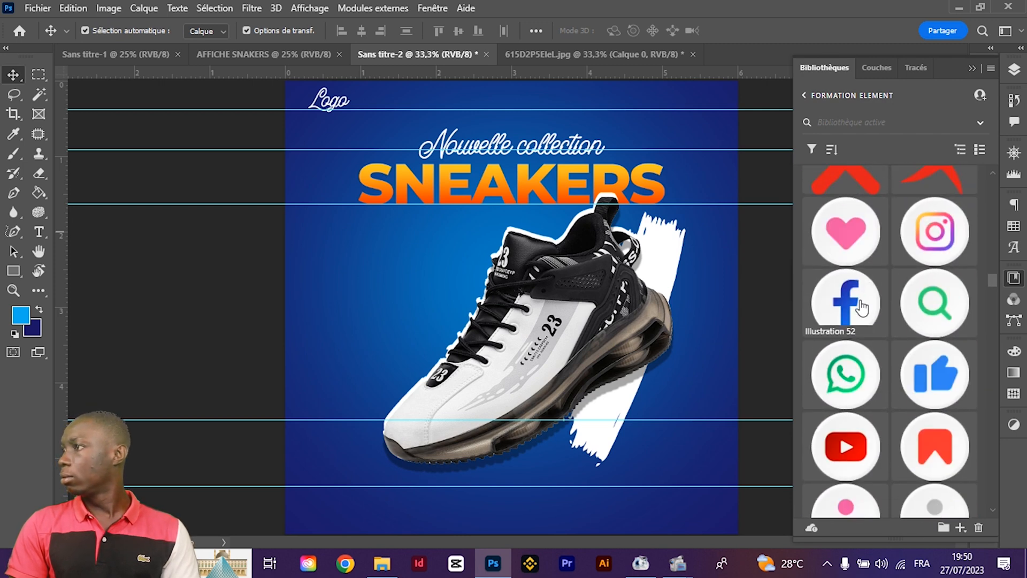
{"action": "left_click_drag", "start_coordinate": [861, 308], "coordinate": [656, 102]}
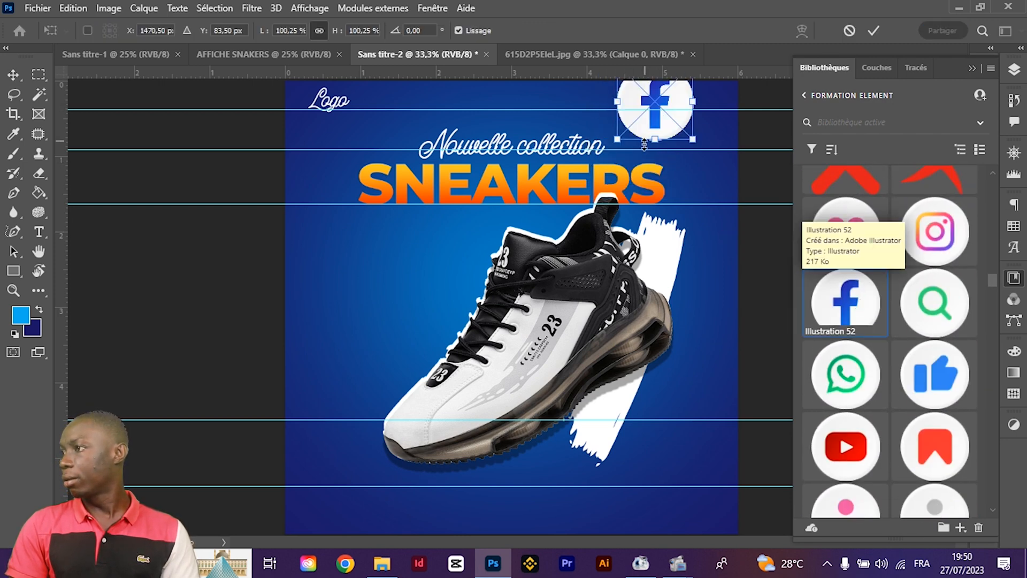
{"action": "left_click_drag", "start_coordinate": [617, 139], "coordinate": [666, 93]}
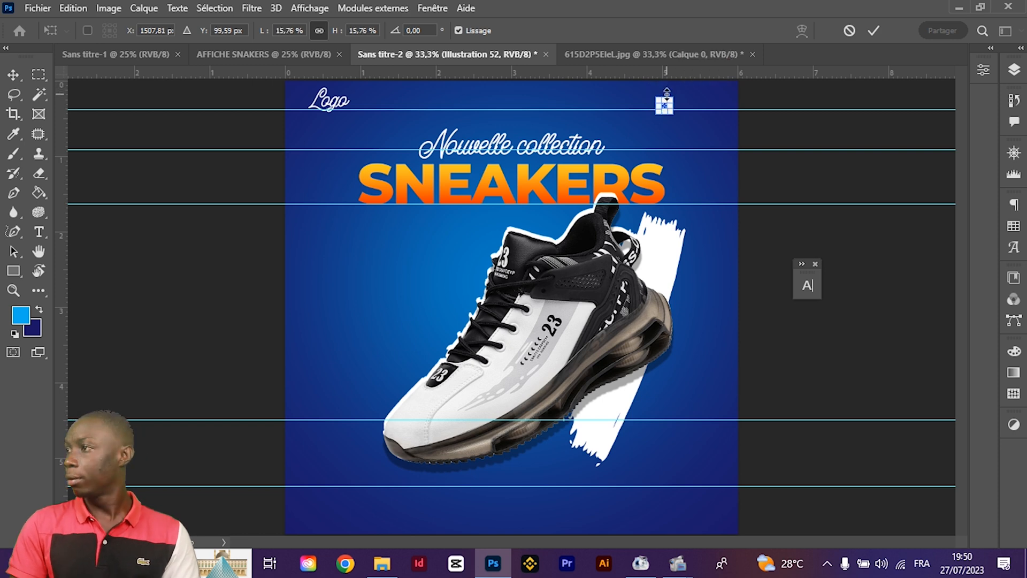
{"action": "key", "text": "Return"}
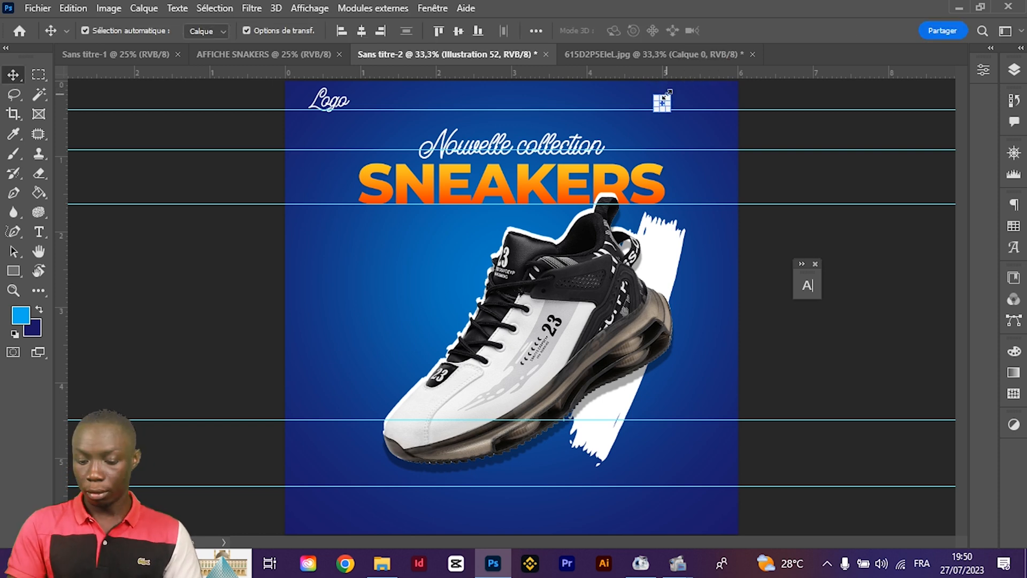
Enlarge the Facebook icon to about 20.5 % so that it sits on the upper guide
{"action": "key", "text": "ctrl+plus"}
{"action": "key", "text": "ctrl+plus"}
{"action": "scroll", "coordinate": [667, 99], "scroll_direction": "up", "scroll_amount": 5}
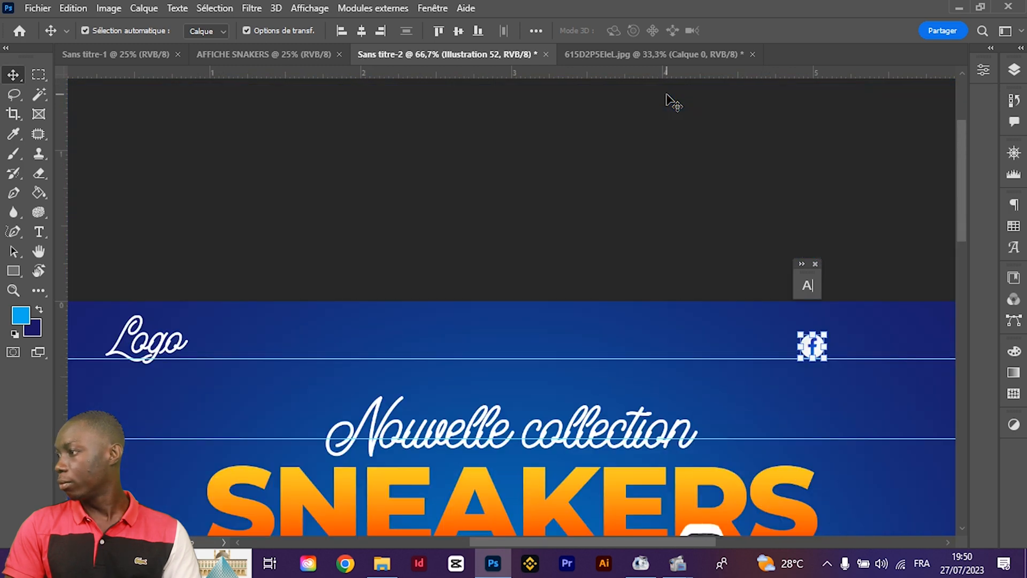
{"action": "left_click_drag", "start_coordinate": [822, 325], "coordinate": [827, 317]}
{"action": "key", "text": "Return"}
Place the Instagram icon Illustration 51 beside the Facebook icon and scale it down to about 18.4 %
{"action": "key", "text": "h"}
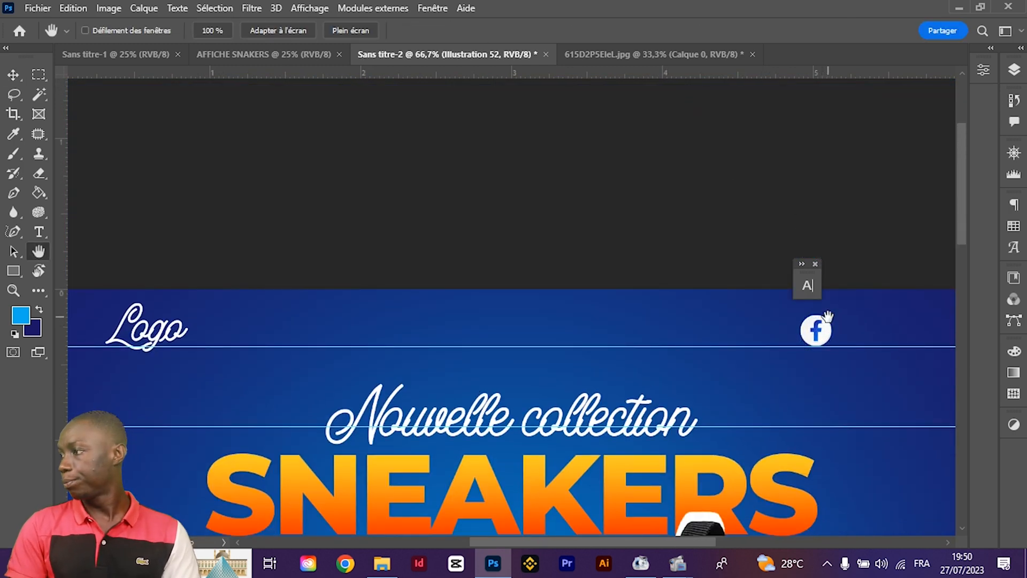
{"action": "left_click_drag", "start_coordinate": [908, 323], "coordinate": [583, 328]}
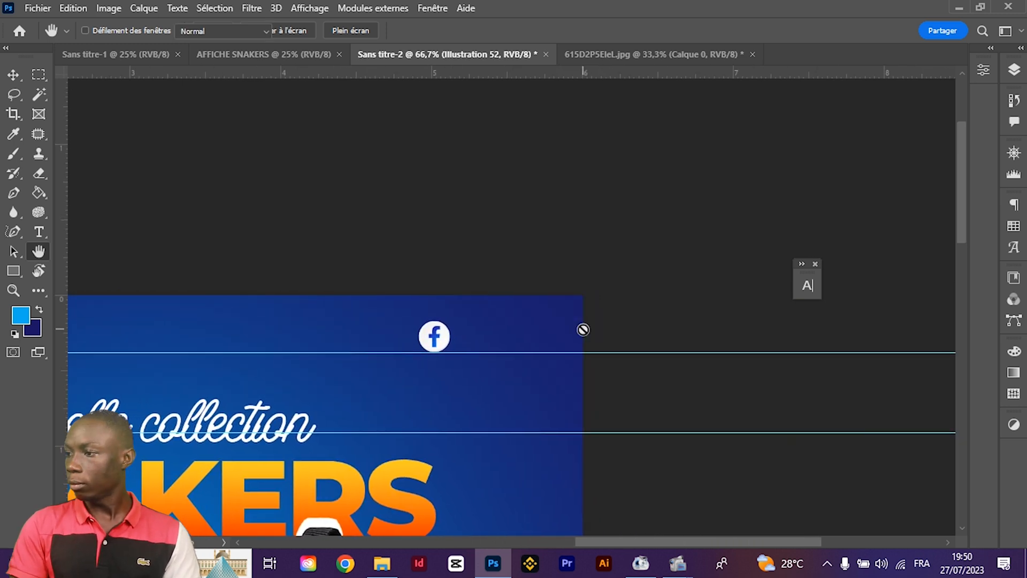
{"action": "key", "text": "v"}
{"action": "left_click", "coordinate": [1007, 283]}
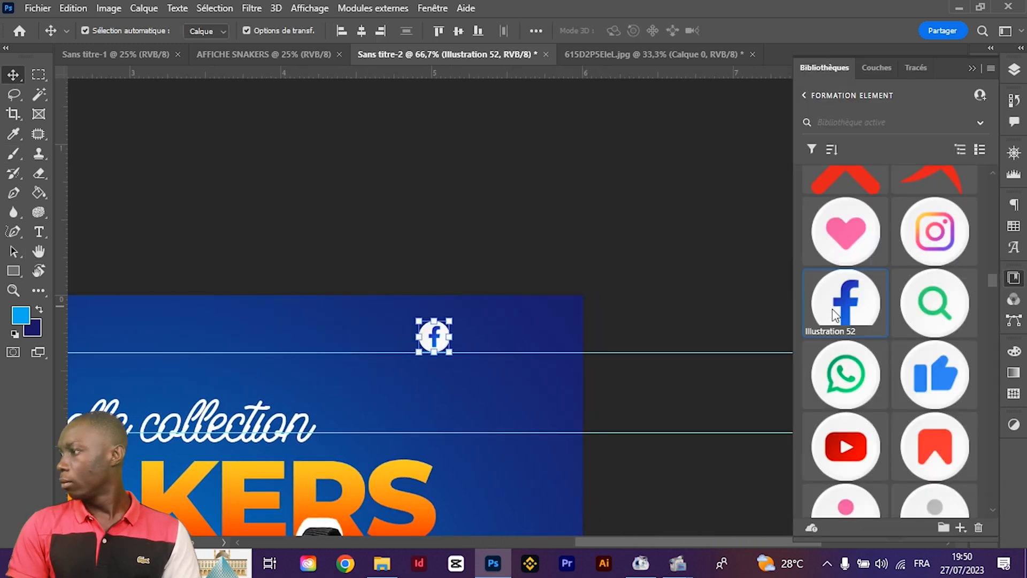
{"action": "left_click_drag", "start_coordinate": [909, 260], "coordinate": [502, 321]}
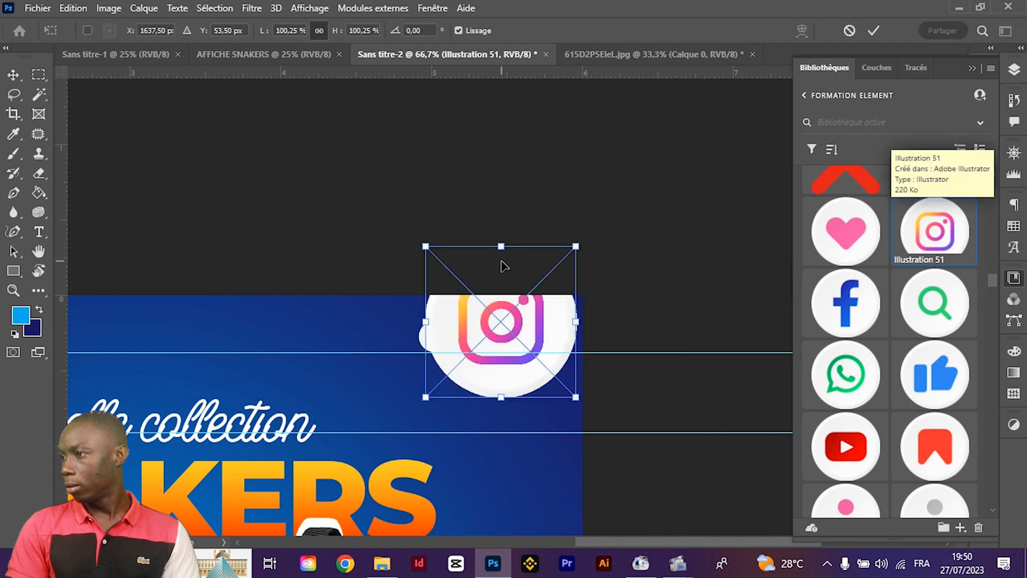
{"action": "left_click_drag", "start_coordinate": [501, 244], "coordinate": [482, 345]}
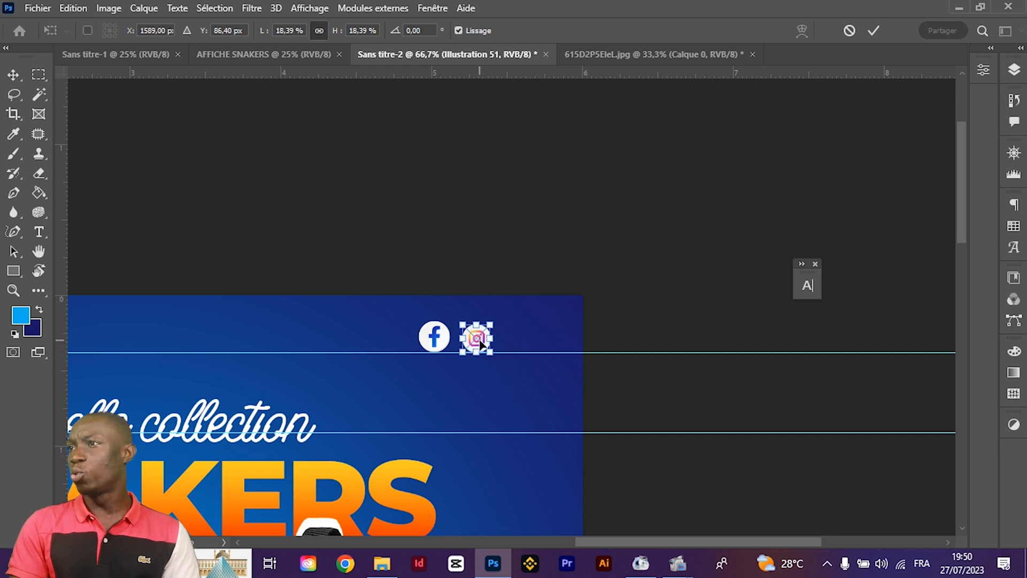
{"action": "key", "text": "Return"}
{"action": "left_click", "coordinate": [422, 271]}
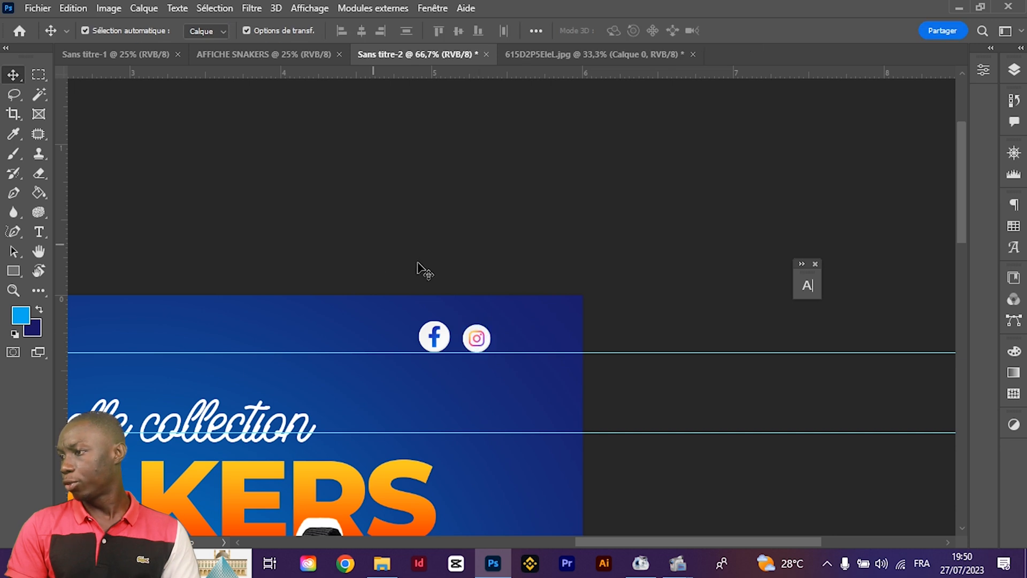
Check the Facebook icon's scale and set the Instagram icon to the same 20.5 % scale
{"action": "left_click", "coordinate": [467, 345]}
{"action": "key", "text": "ctrl+t"}
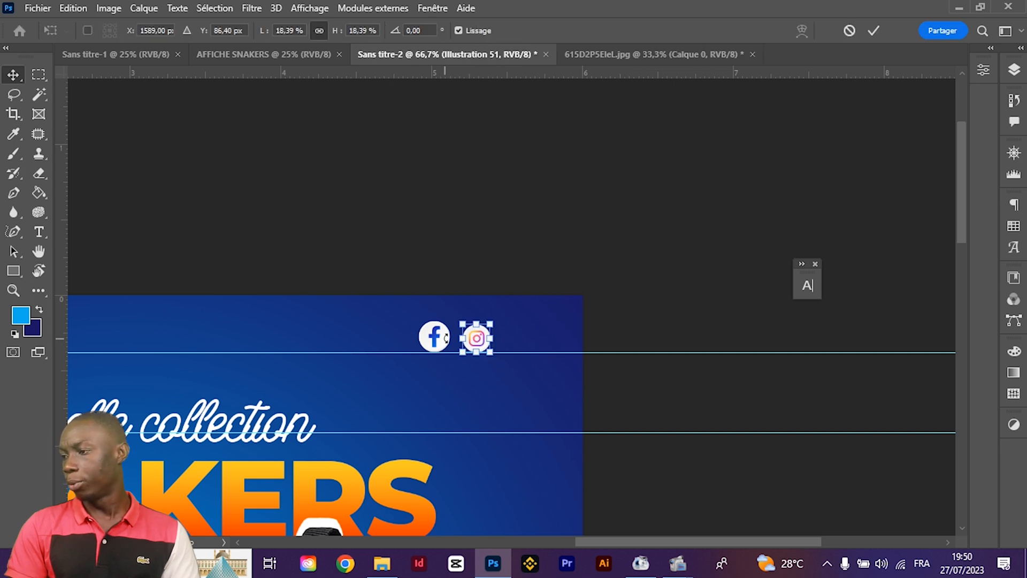
{"action": "key", "text": "Return"}
{"action": "left_click", "coordinate": [438, 348], "text": "ctrl"}
{"action": "key", "text": "ctrl+t"}
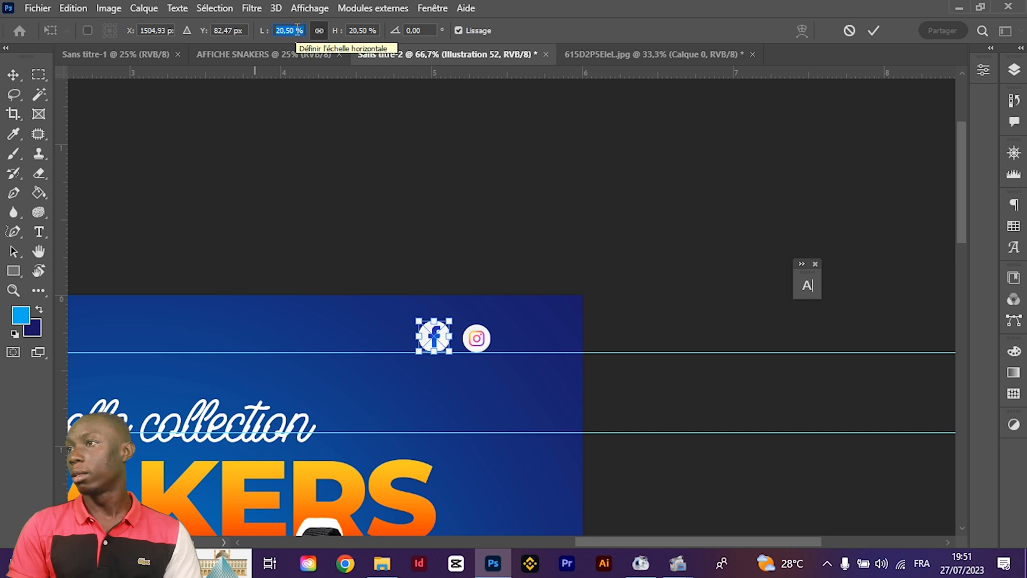
{"action": "left_click", "coordinate": [873, 31]}
{"action": "left_click", "coordinate": [488, 342], "text": "ctrl"}
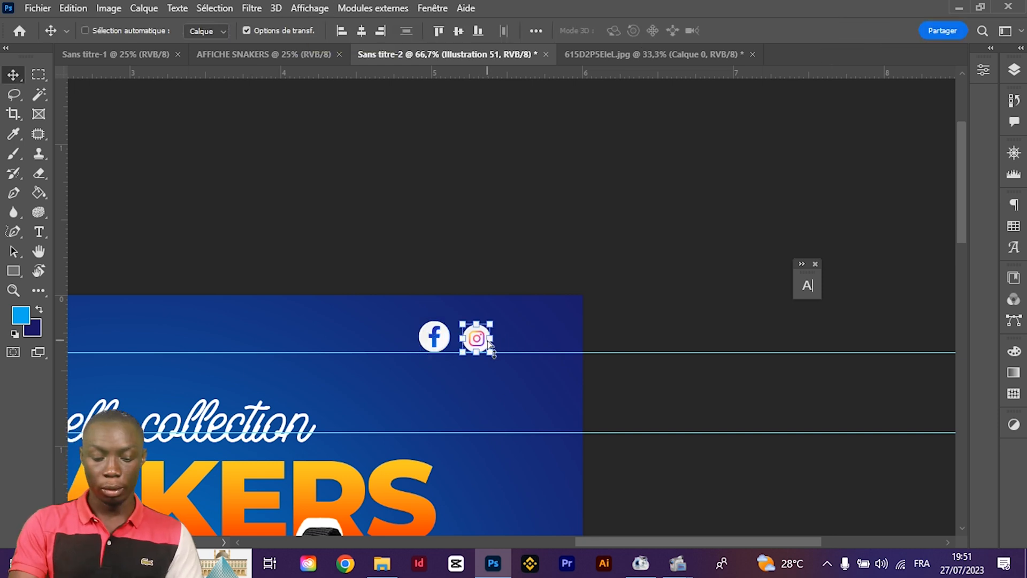
{"action": "key", "text": "ctrl+t"}
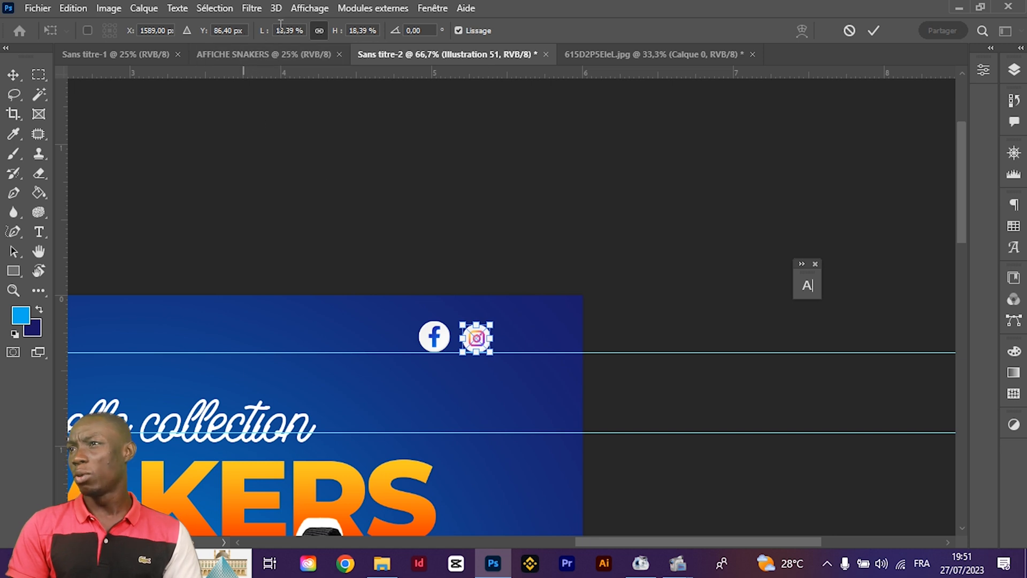
{"action": "type", "text": "20,5"}
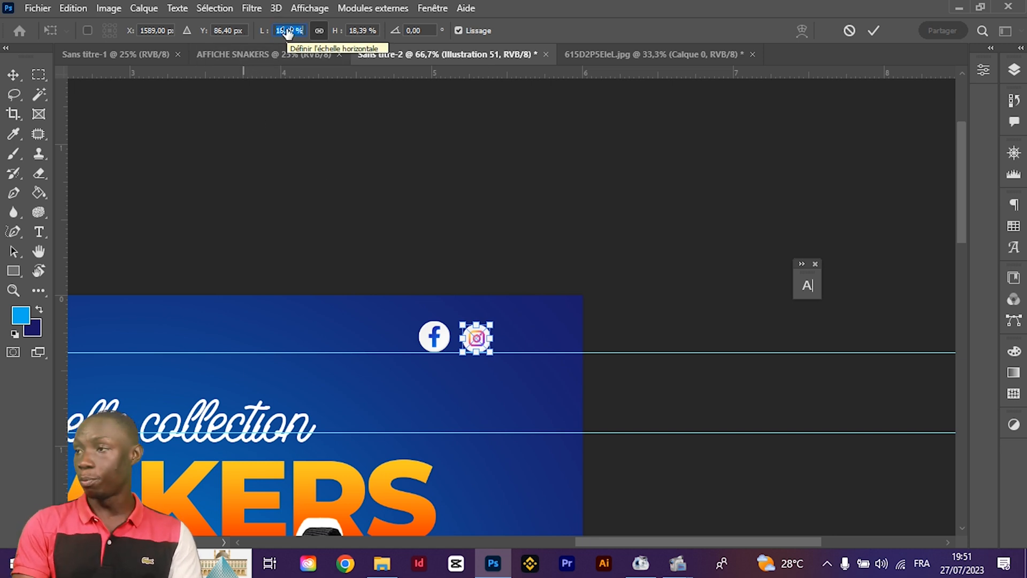
{"action": "key", "text": "Return"}
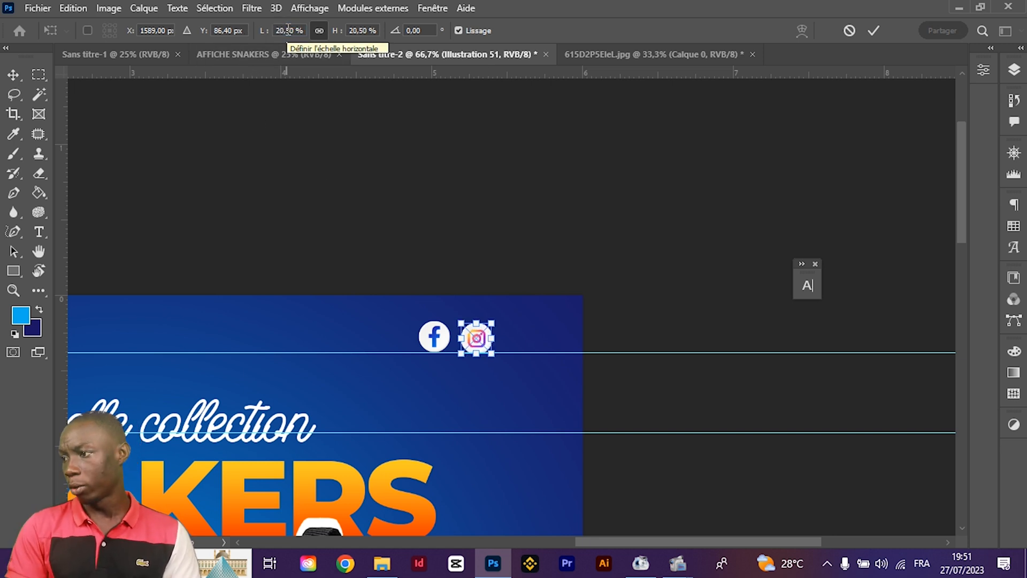
{"action": "key", "text": "Return"}
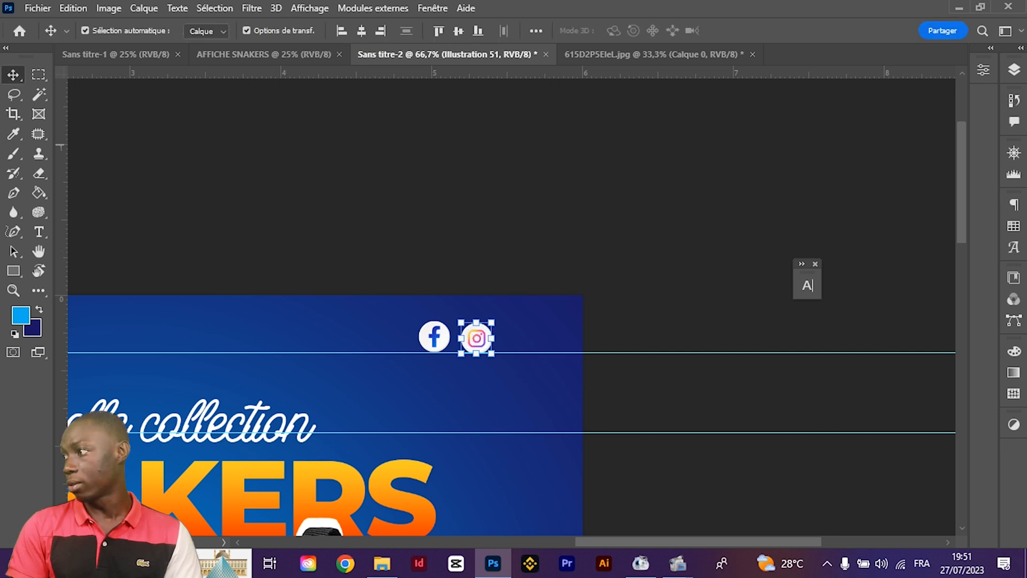
Place the YouTube icon Illustration 56 from the library beside the Instagram icon and shrink it to about 20.4 %
{"action": "left_click", "coordinate": [1020, 281]}
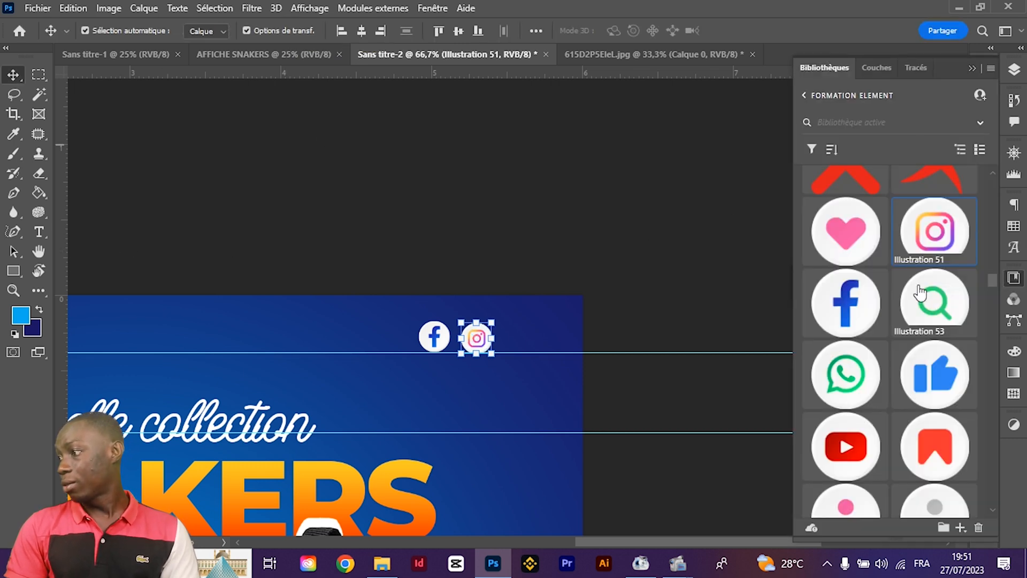
{"action": "scroll", "coordinate": [918, 285], "scroll_direction": "down", "scroll_amount": 3}
{"action": "scroll", "coordinate": [918, 285], "scroll_direction": "up", "scroll_amount": 3}
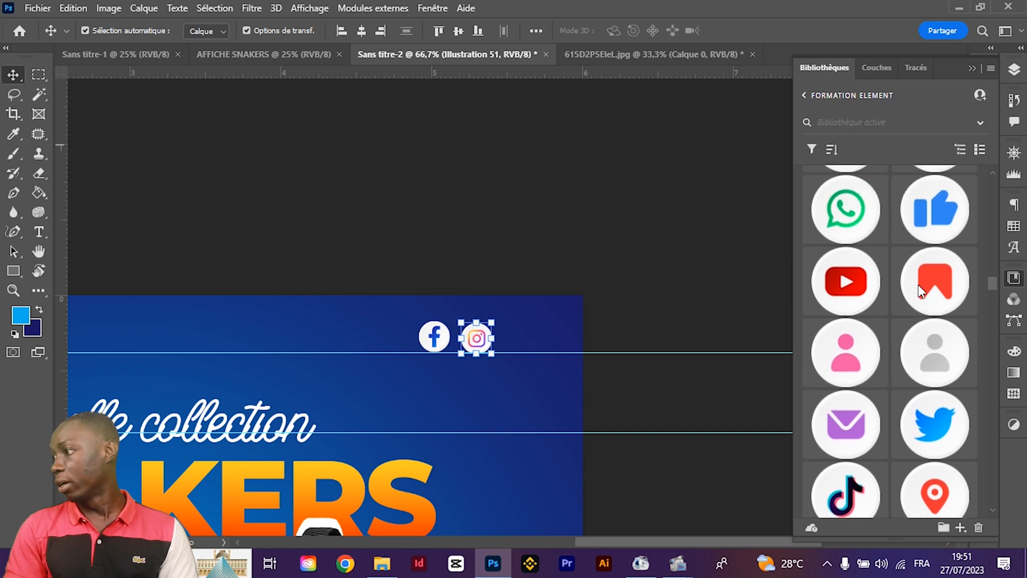
{"action": "scroll", "coordinate": [914, 307], "scroll_direction": "up", "scroll_amount": 2}
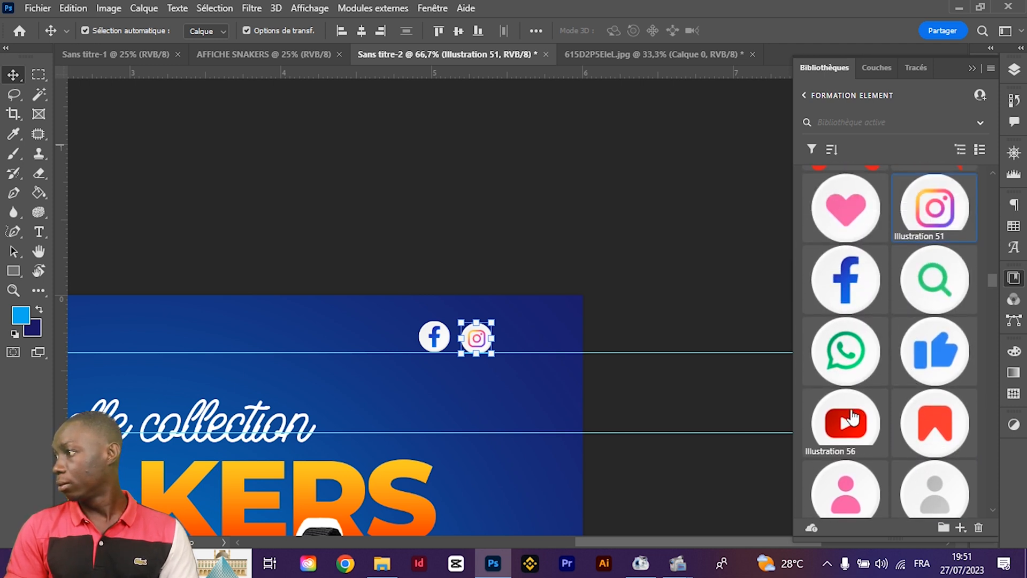
{"action": "left_click_drag", "start_coordinate": [841, 413], "coordinate": [532, 335]}
{"action": "left_click_drag", "start_coordinate": [540, 263], "coordinate": [521, 346]}
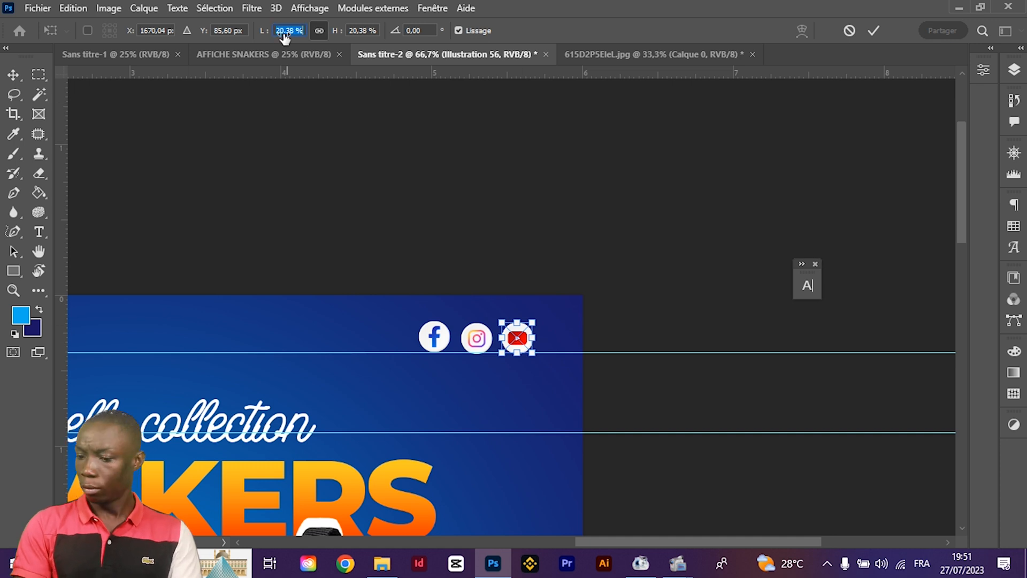
Set the YouTube icon's scale to 20.5 % and nudge it 10 px closer to the Instagram icon
{"action": "type", "text": "20,5"}
{"action": "key", "text": "Return"}
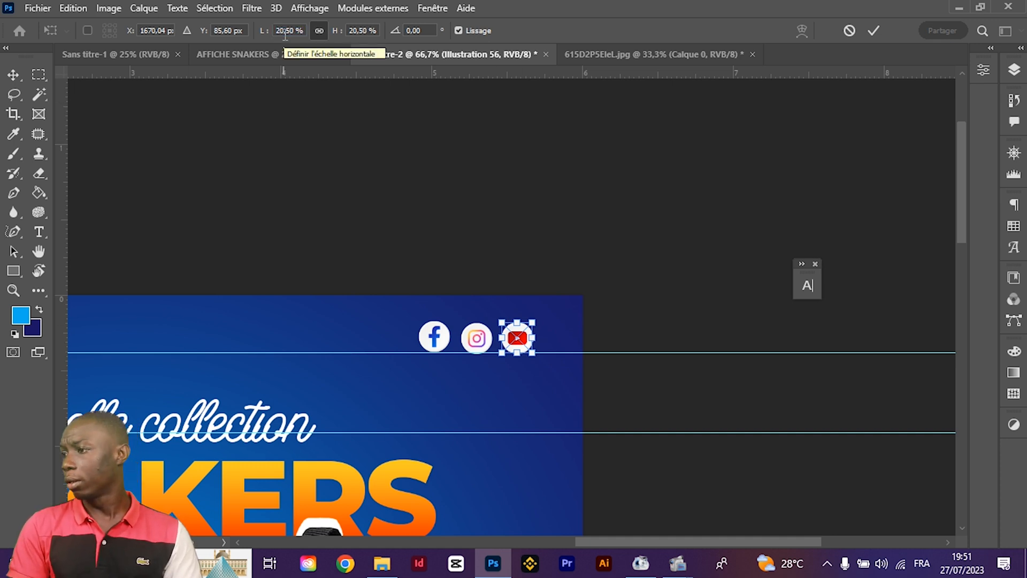
{"action": "key", "text": "shift+Left"}
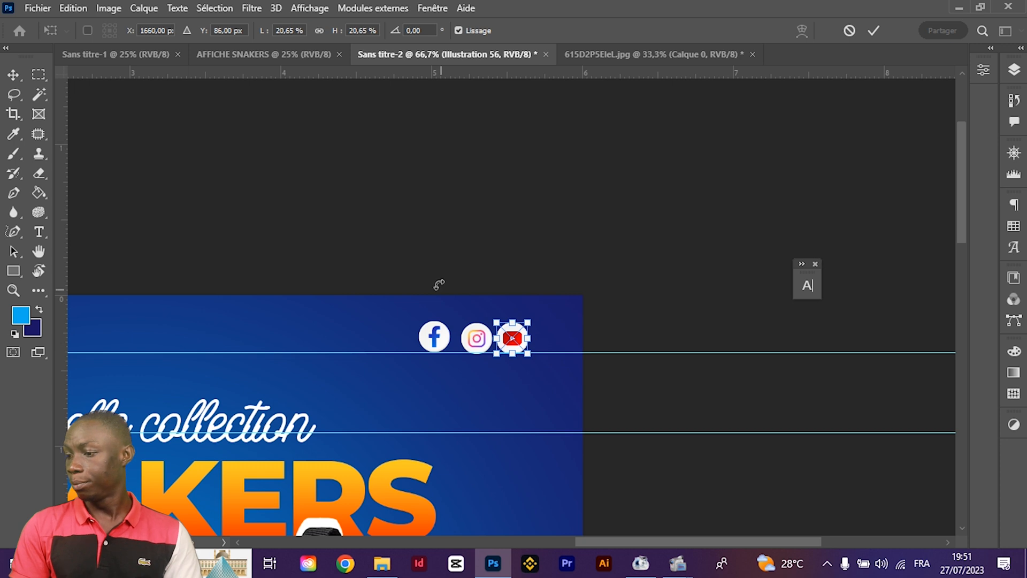
{"action": "key", "text": "Return"}
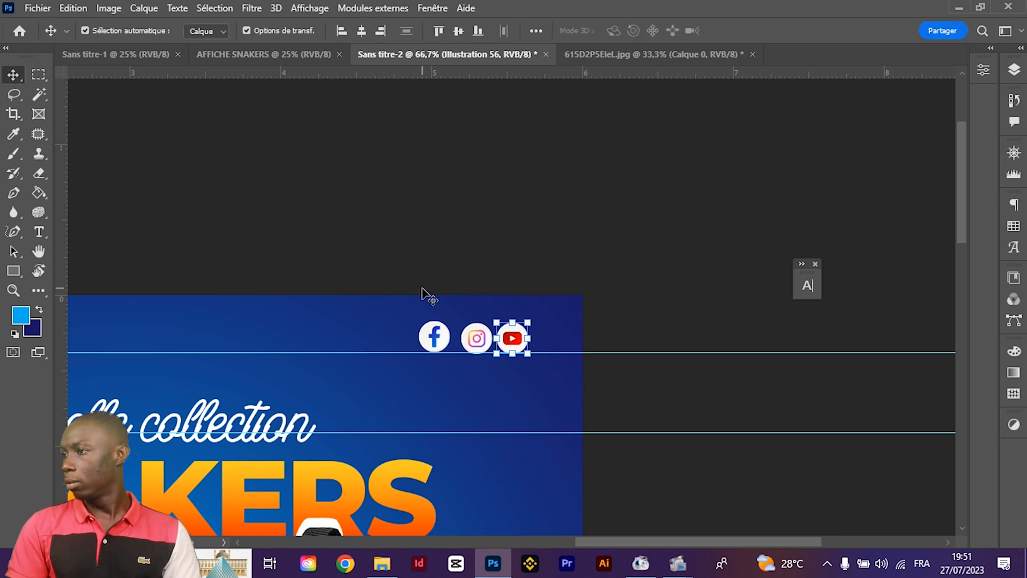
Nudge the Facebook icon closer to the Instagram icon to even out the spacing of the three icons
{"action": "scroll", "coordinate": [428, 294], "scroll_direction": "down", "scroll_amount": 3}
{"action": "left_click", "coordinate": [435, 253]}
{"action": "key", "text": "shift+Right"}
{"action": "key", "text": "shift+Right"}
{"action": "key", "text": "shift+Right"}
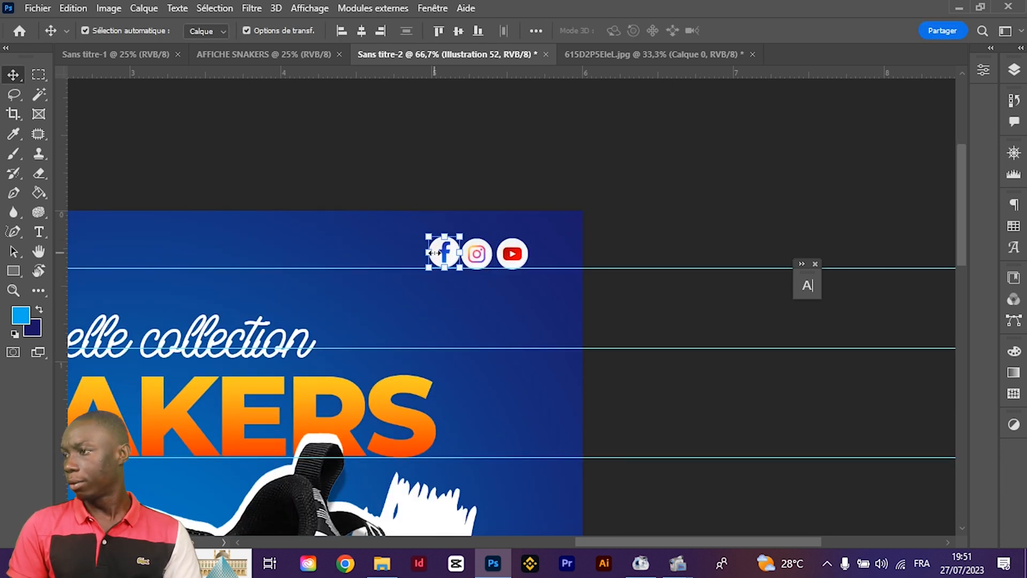
{"action": "key", "text": "Left"}
{"action": "key", "text": "Left"}
{"action": "key", "text": "Left"}
{"action": "key", "text": "Left"}
{"action": "key", "text": "Left"}
{"action": "key", "text": "Left"}
{"action": "key", "text": "Left"}
{"action": "key", "text": "Left"}
{"action": "key", "text": "Left"}
{"action": "key", "text": "Left"}
{"action": "key", "text": "Left"}
{"action": "key", "text": "Left"}
{"action": "key", "text": "Left"}
{"action": "key", "text": "Left"}
{"action": "left_click", "coordinate": [407, 192]}
{"action": "scroll", "coordinate": [413, 287], "scroll_direction": "down", "scroll_amount": 1}
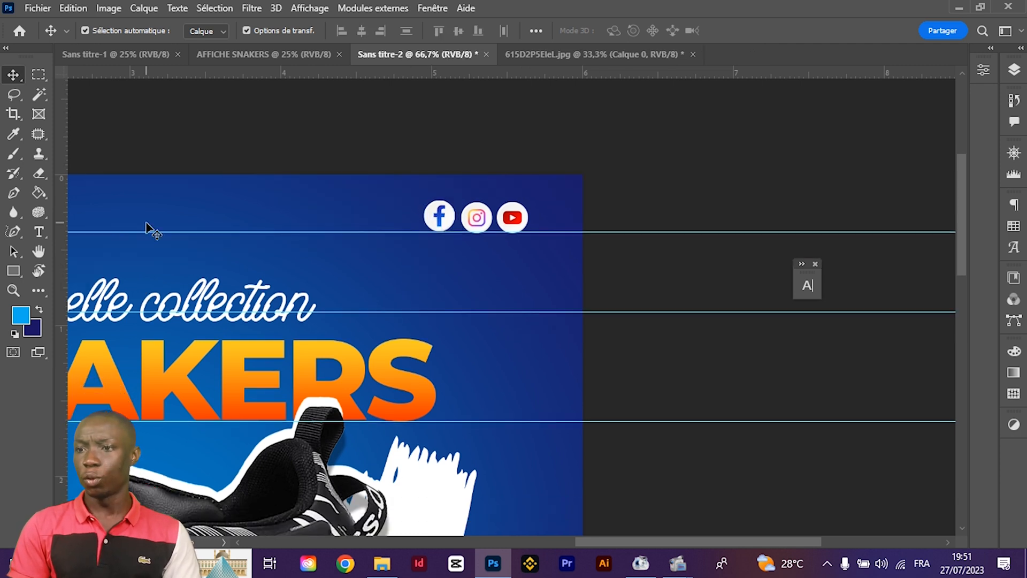
Add the white text "Hkacademy225" before the social media icons and reduce its size to 14 pt
{"action": "left_click", "coordinate": [47, 230]}
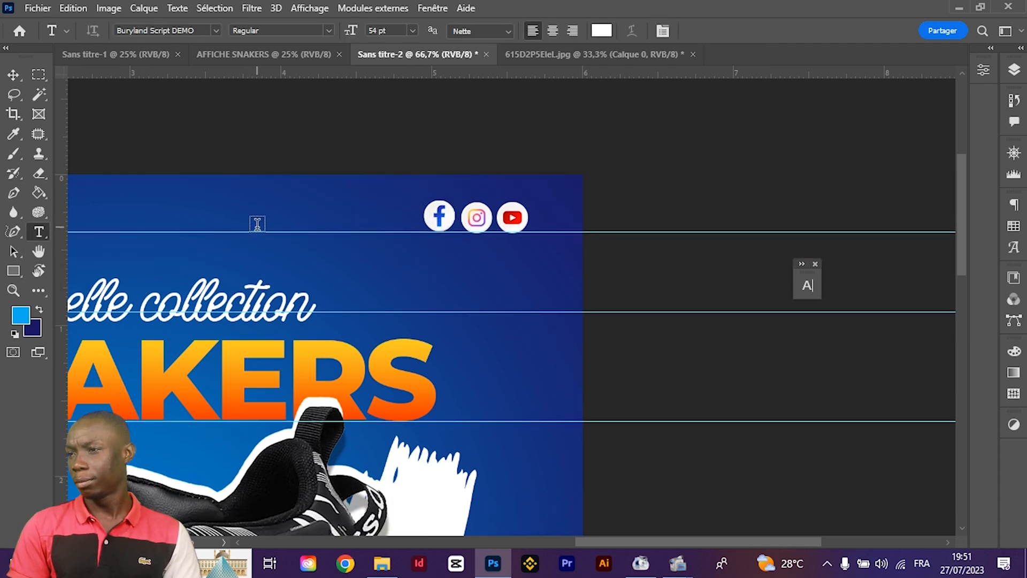
{"action": "left_click", "coordinate": [257, 224]}
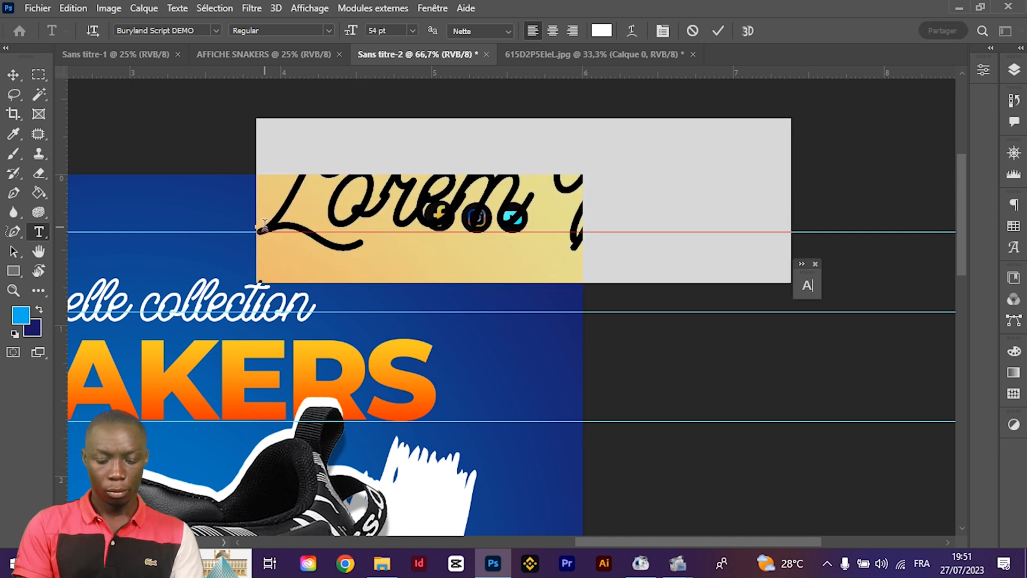
{"action": "type", "text": "OHRacadab"}
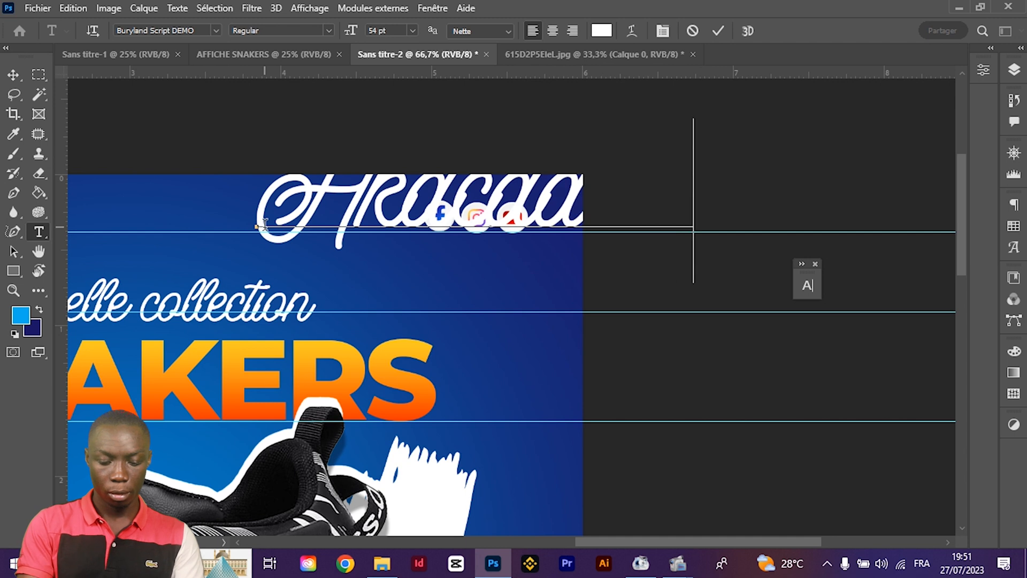
{"action": "type", "text": "a"}
{"action": "key", "text": "BackSpace"}
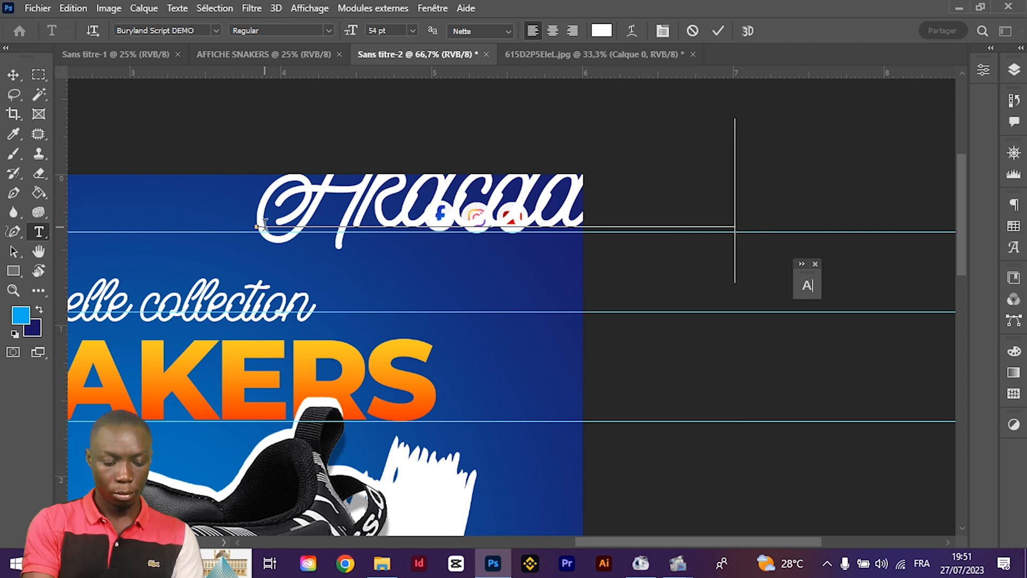
{"action": "type", "text": "bra"}
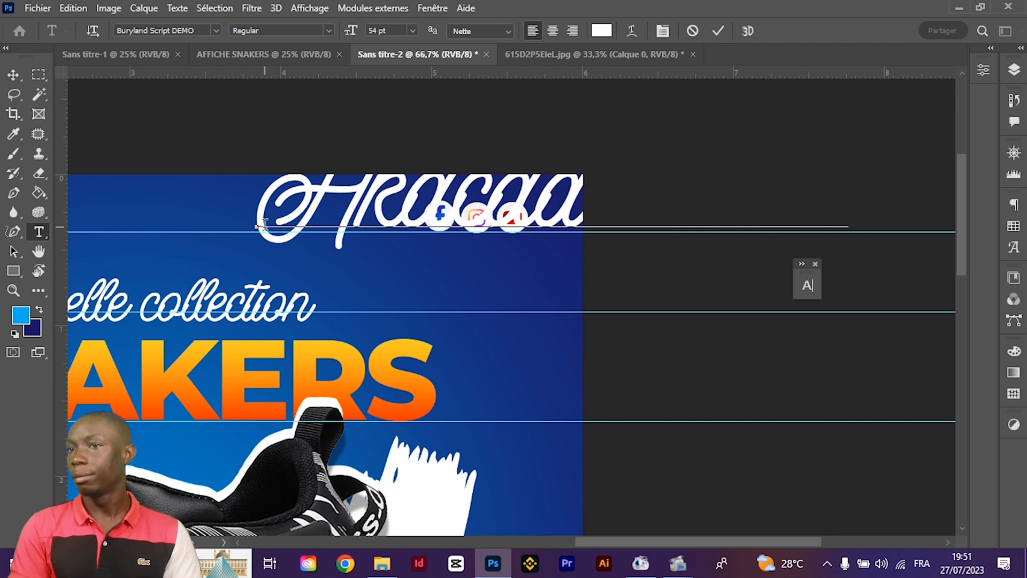
{"action": "key", "text": "ctrl+a"}
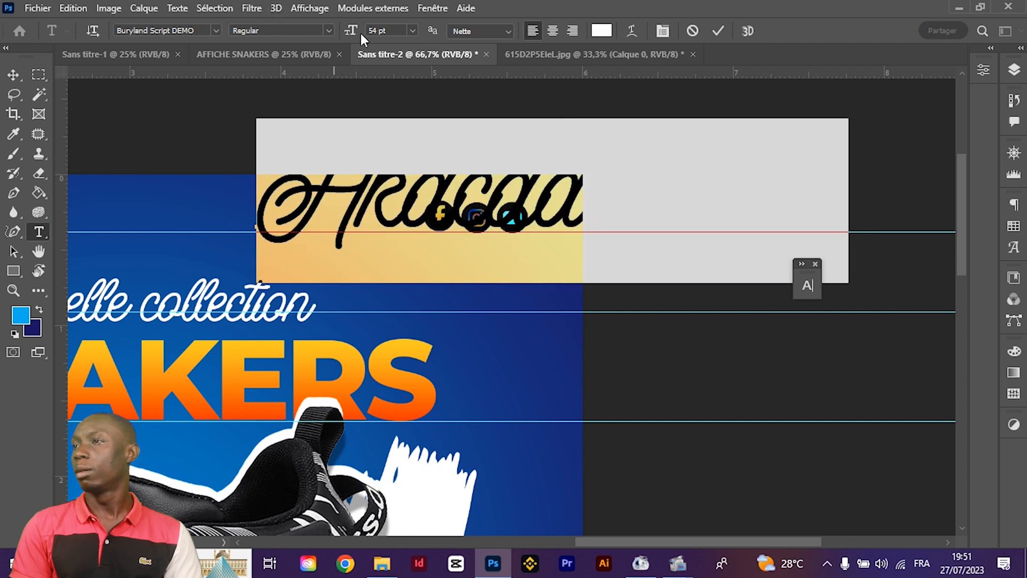
{"action": "left_click_drag", "start_coordinate": [350, 33], "coordinate": [322, 40]}
{"action": "left_click", "coordinate": [24, 69]}
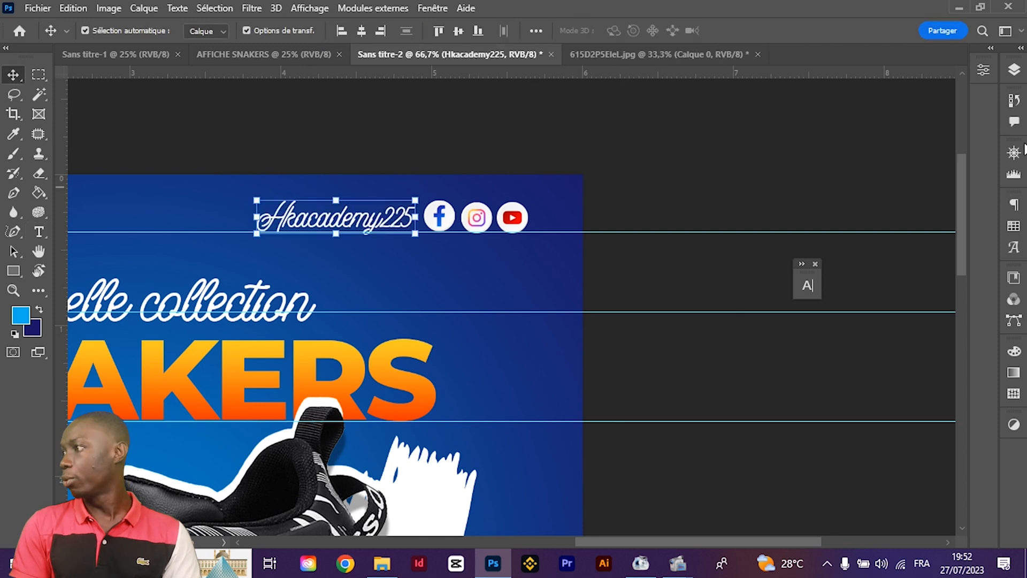
Change the Hkacademy225 text to Montserrat Light at 9 pt
{"action": "left_click", "coordinate": [803, 289]}
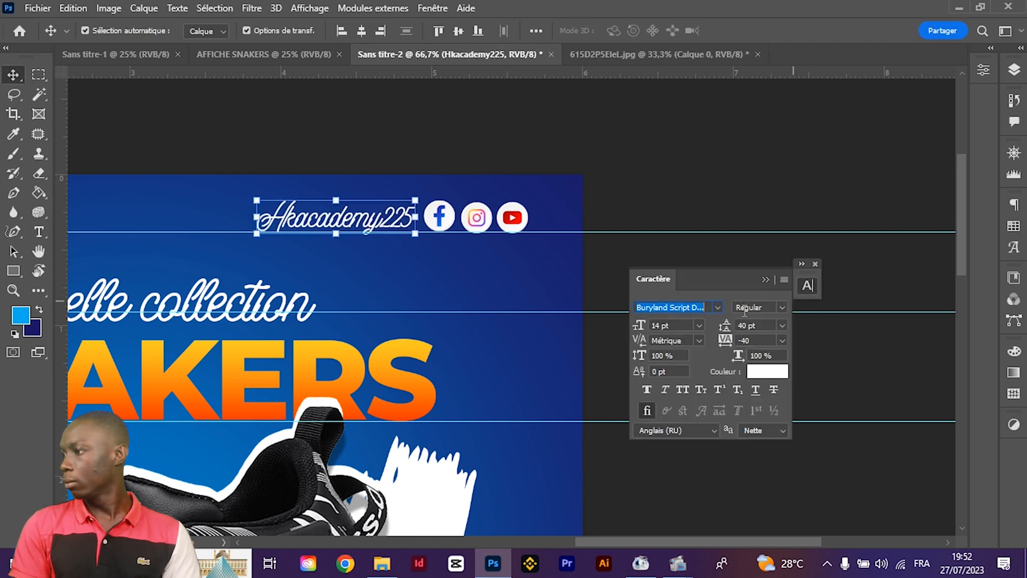
{"action": "left_click", "coordinate": [721, 311]}
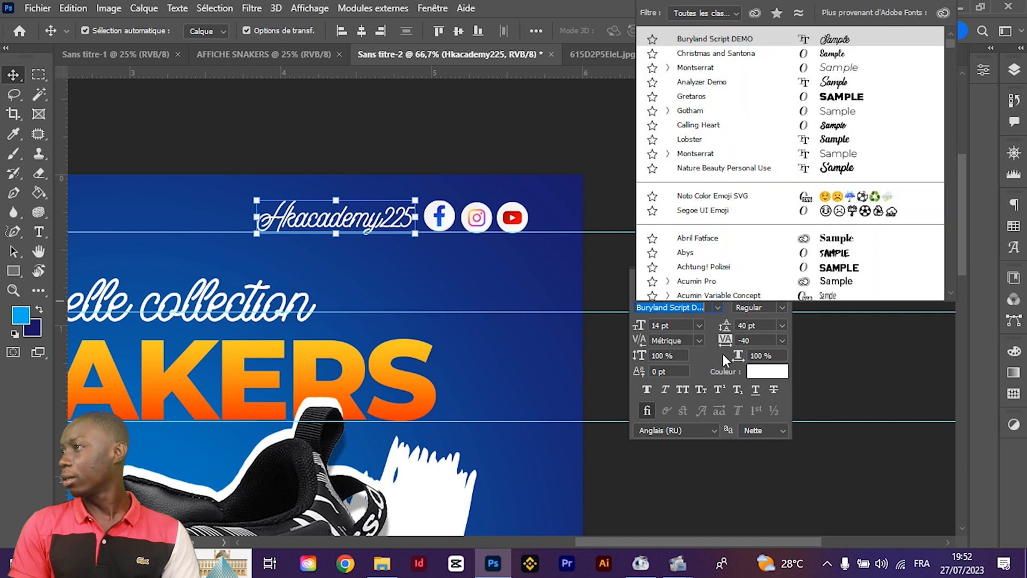
{"action": "left_click", "coordinate": [667, 67]}
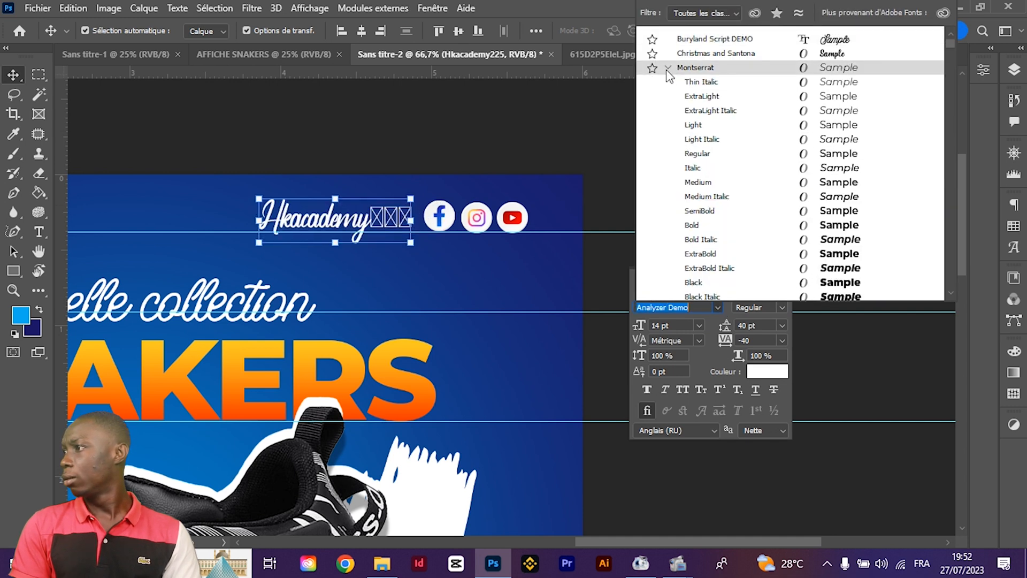
{"action": "left_click", "coordinate": [830, 128]}
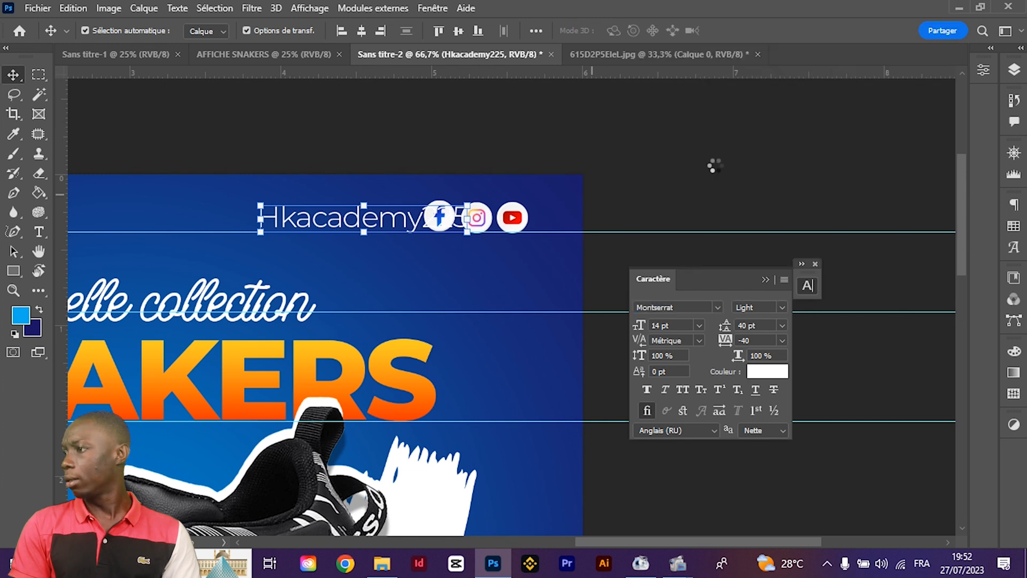
{"action": "key", "text": "Down"}
{"action": "key", "text": "Down"}
{"action": "key", "text": "Down"}
{"action": "key", "text": "Down"}
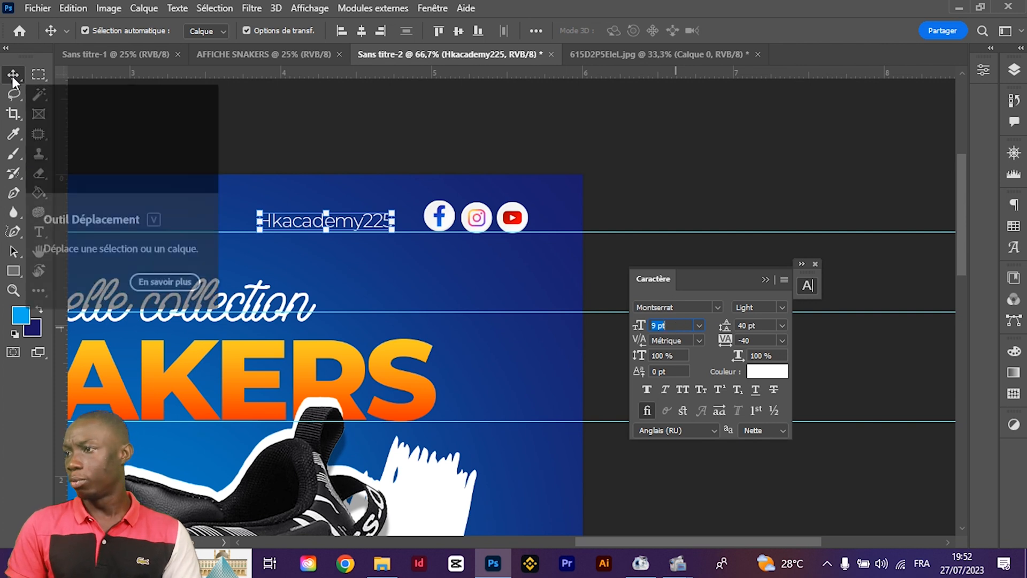
{"action": "left_click", "coordinate": [271, 140]}
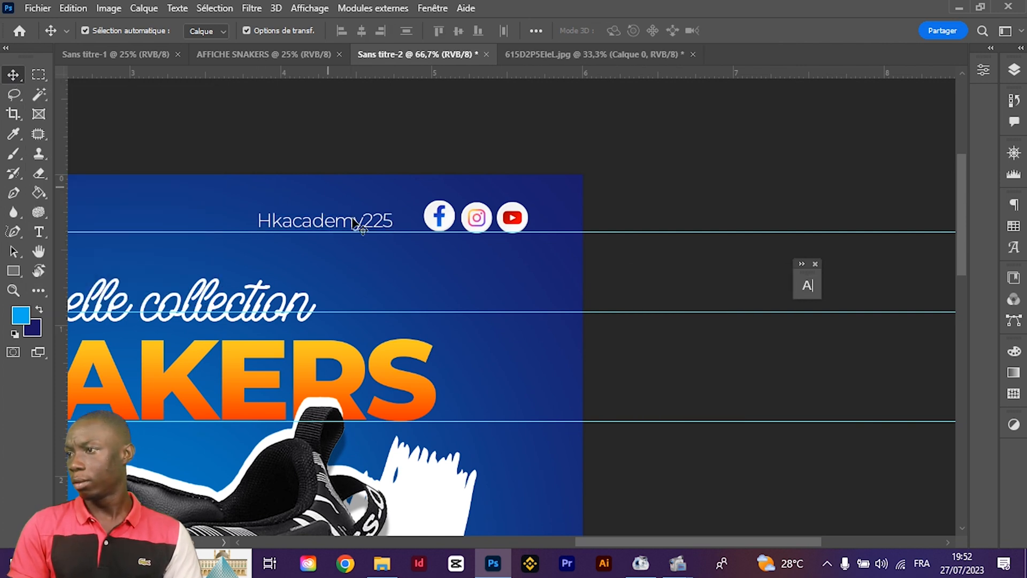
Move the Hkacademy225 text closer to the Facebook icon
{"action": "left_click_drag", "start_coordinate": [352, 226], "coordinate": [373, 226]}
{"action": "key", "text": "ctrl+minus"}
{"action": "key", "text": "ctrl+minus"}
{"action": "key", "text": "ctrl+minus"}
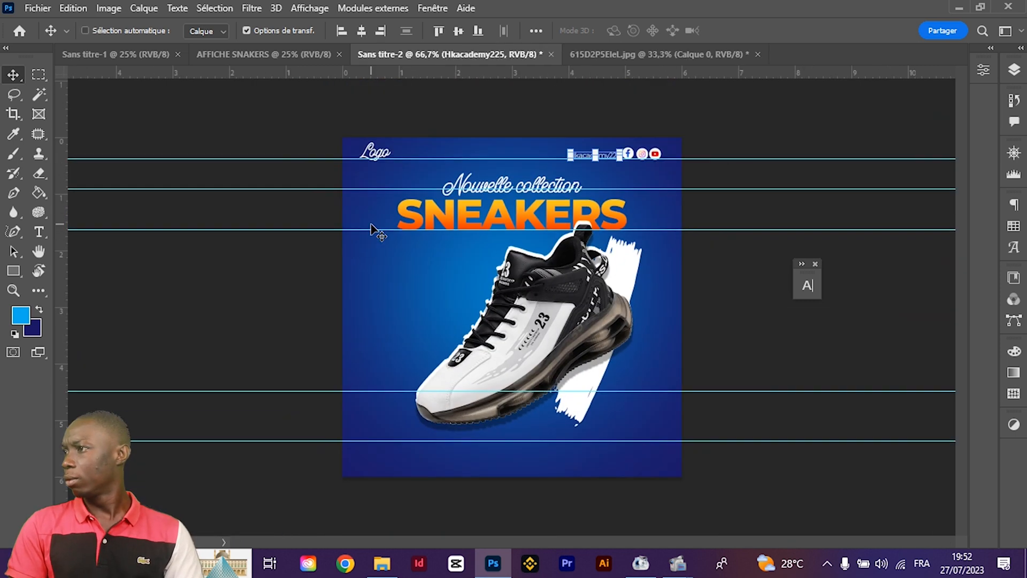
{"action": "left_click", "coordinate": [360, 212]}
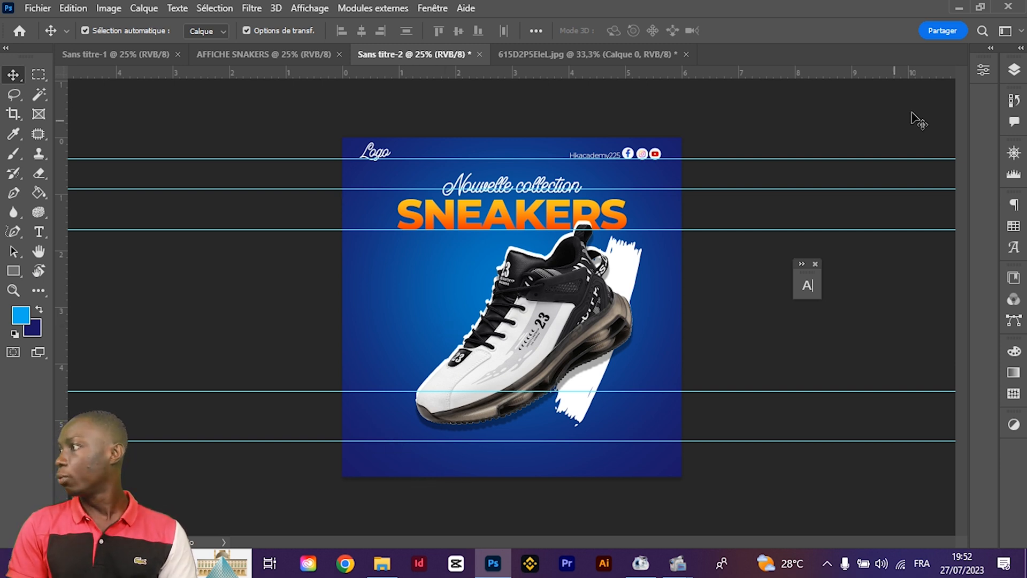
Place the grey location pin icon in a white circle from the FORMATION ELEMENT library at a small size near the poster's bottom edge
{"action": "left_click", "coordinate": [1013, 277]}
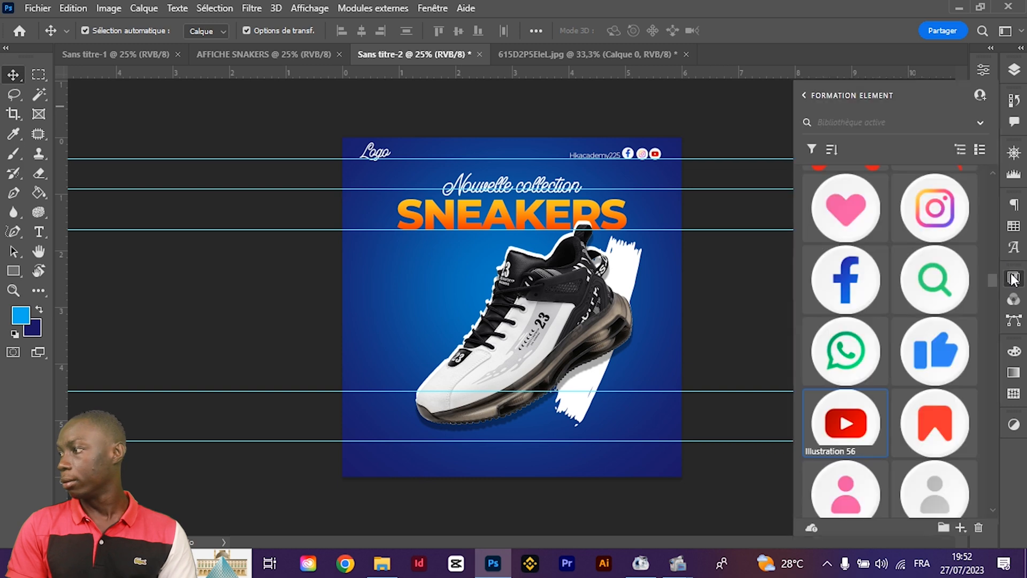
{"action": "scroll", "coordinate": [860, 311], "scroll_direction": "down", "scroll_amount": 2}
{"action": "scroll", "coordinate": [861, 312], "scroll_direction": "down", "scroll_amount": 5}
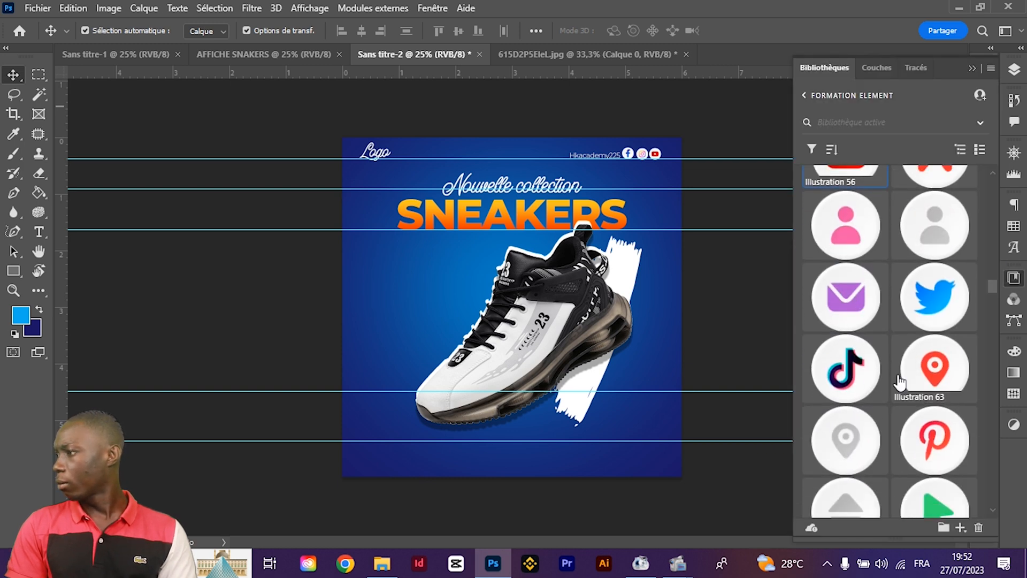
{"action": "scroll", "coordinate": [898, 374], "scroll_direction": "down", "scroll_amount": 5}
{"action": "scroll", "coordinate": [897, 374], "scroll_direction": "up", "scroll_amount": 1}
{"action": "left_click_drag", "start_coordinate": [845, 224], "coordinate": [423, 488]}
{"action": "key", "text": "Return"}
{"action": "key", "text": "Return"}
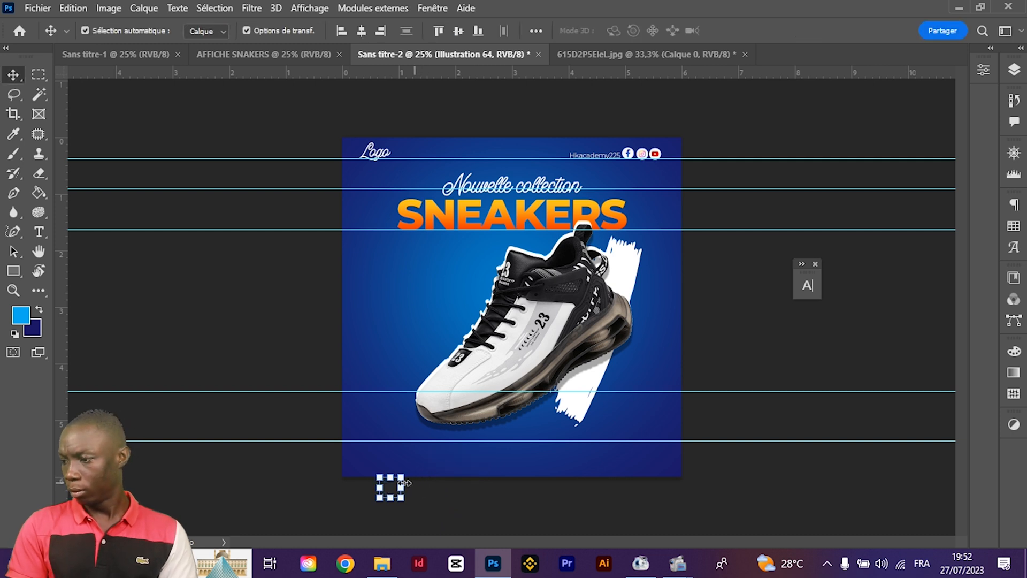
Move the location icon inside the poster's lower-left corner, below the lowest guide
{"action": "mouse_move", "coordinate": [394, 491]}
{"action": "left_mouse_down"}
{"action": "mouse_move", "coordinate": [381, 460]}
{"action": "mouse_move", "coordinate": [392, 484]}
{"action": "left_mouse_up"}
{"action": "key", "text": "ctrl+t"}
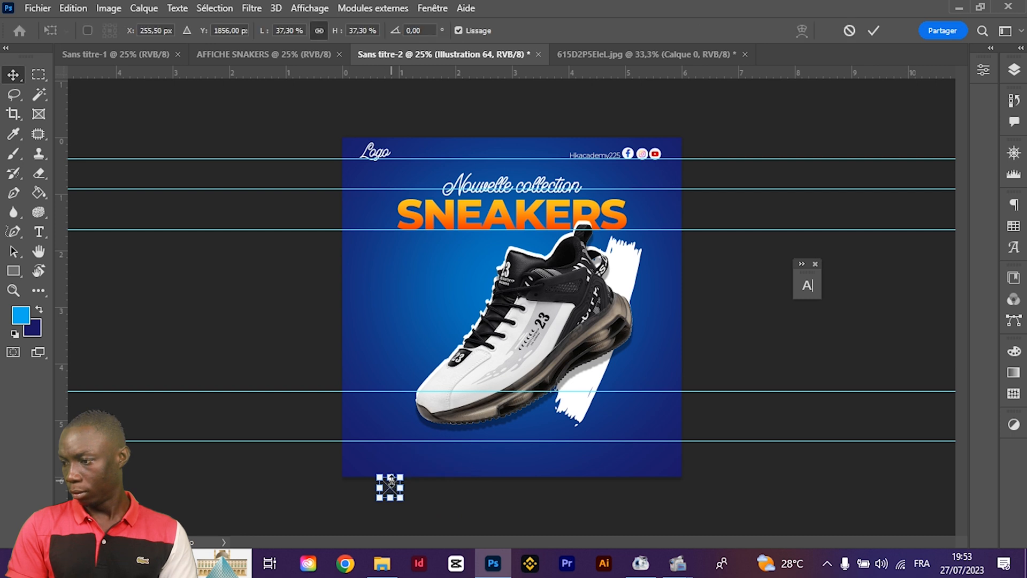
{"action": "left_click_drag", "start_coordinate": [392, 490], "coordinate": [370, 463]}
{"action": "key", "text": "Return"}
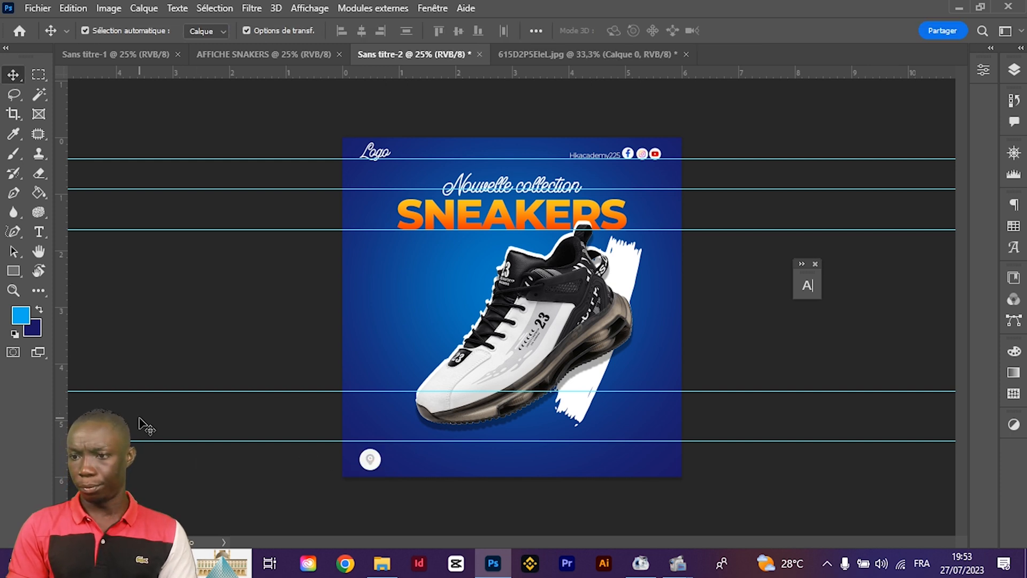
Add the white text "Abidjan, Cocody" in Montserrat Light at 9 pt beside the location icon
{"action": "left_click", "coordinate": [39, 232]}
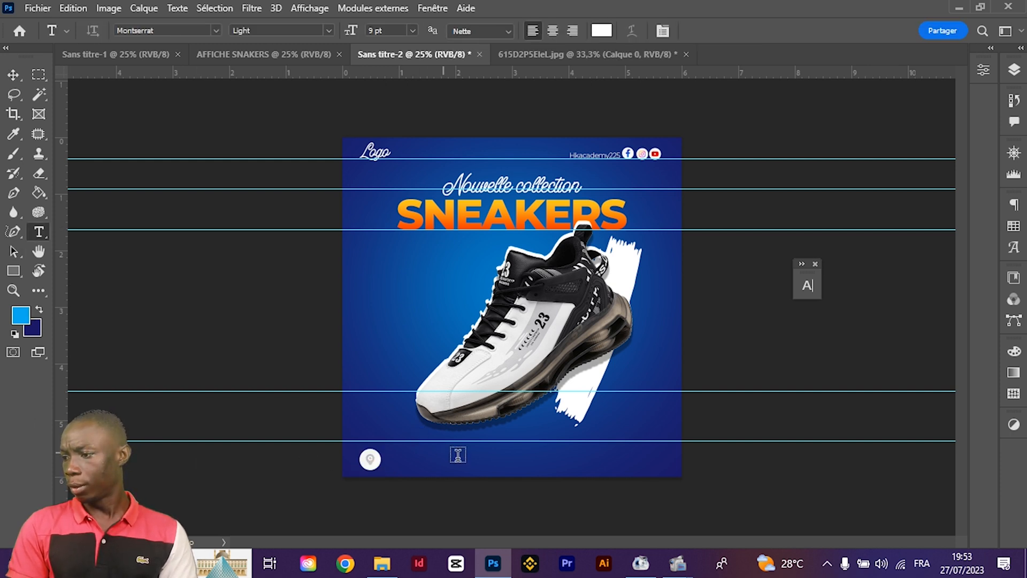
{"action": "left_click", "coordinate": [401, 460]}
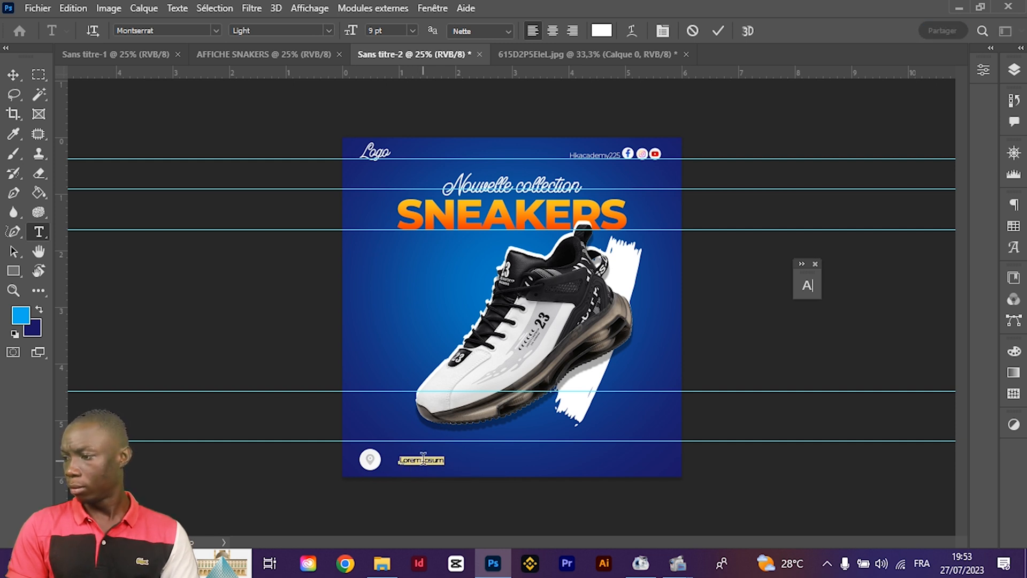
{"action": "type", "text": "Abidjan Cocody"}
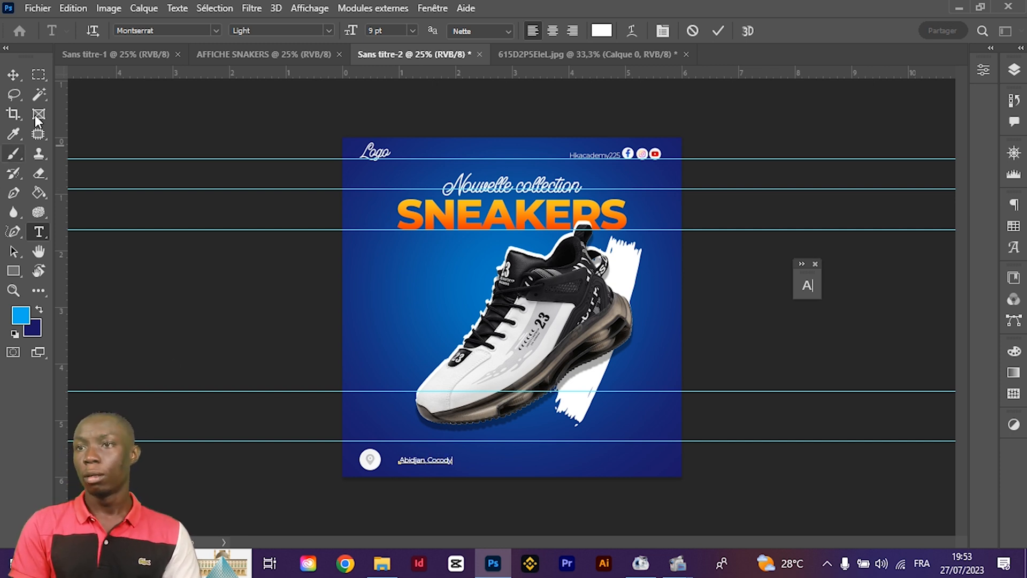
{"action": "left_click", "coordinate": [14, 74]}
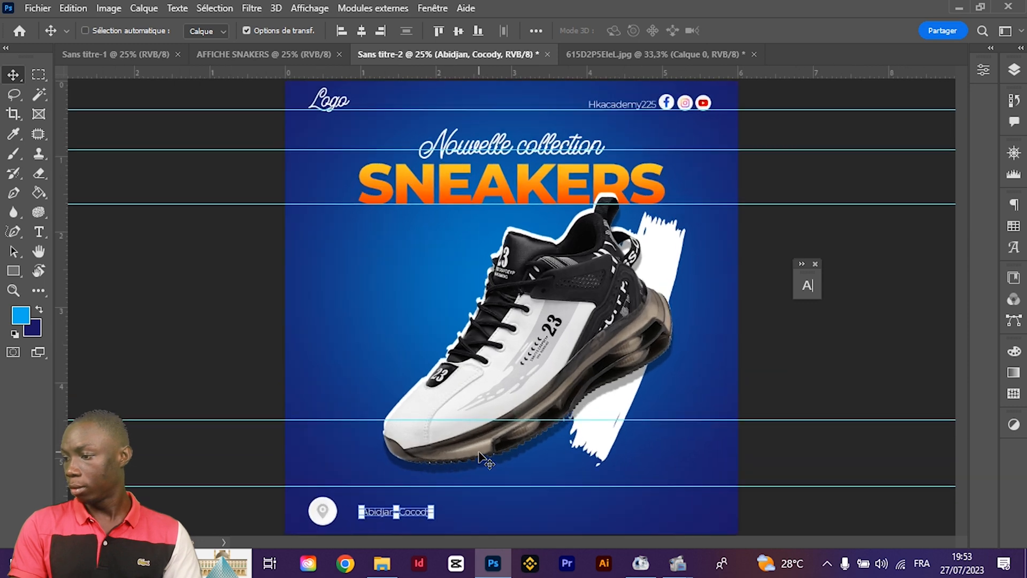
Enlarge the "Abidjan, Cocody" text to about 13.8 pt and shift it closer to the location icon
{"action": "key", "text": "ctrl+plus"}
{"action": "key", "text": "ctrl+plus"}
{"action": "scroll", "coordinate": [378, 407], "scroll_direction": "down", "scroll_amount": 5}
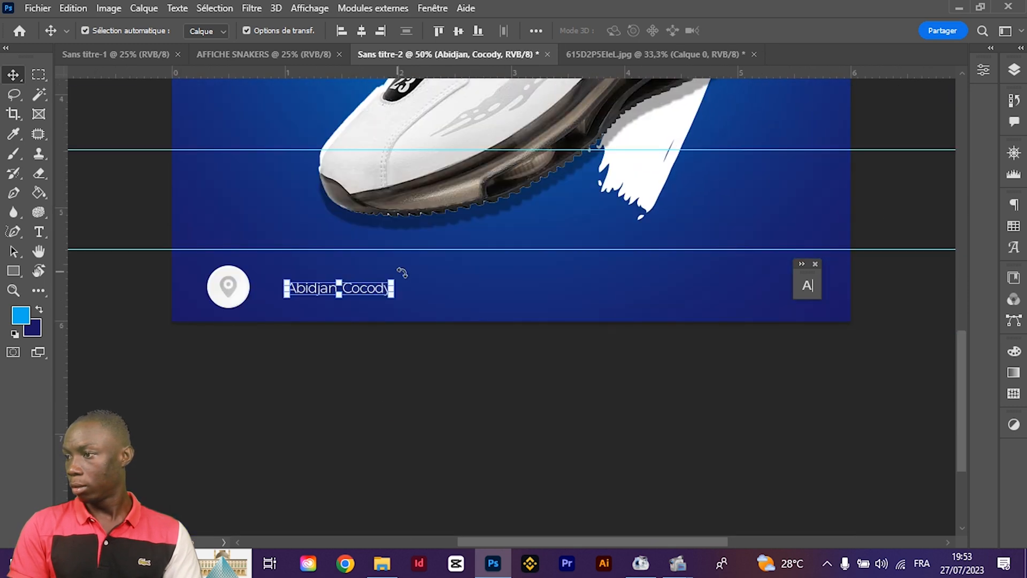
{"action": "left_click_drag", "start_coordinate": [391, 289], "coordinate": [449, 289]}
{"action": "key", "text": "Return"}
{"action": "key", "text": "shift+Left"}
{"action": "key", "text": "shift+Left"}
{"action": "key", "text": "shift+Left"}
{"action": "key", "text": "shift+Left"}
{"action": "key", "text": "shift+Left"}
{"action": "key", "text": "shift+Left"}
{"action": "key", "text": "shift+Left"}
{"action": "key", "text": "shift+Left"}
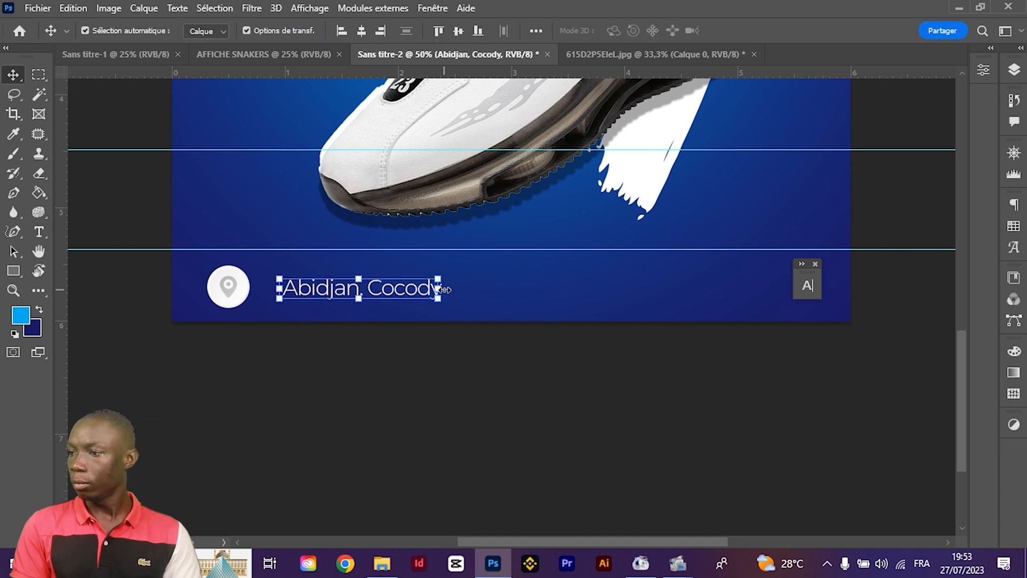
{"action": "key", "text": "shift+Left"}
{"action": "key", "text": "shift+Left"}
{"action": "left_click", "coordinate": [602, 300]}
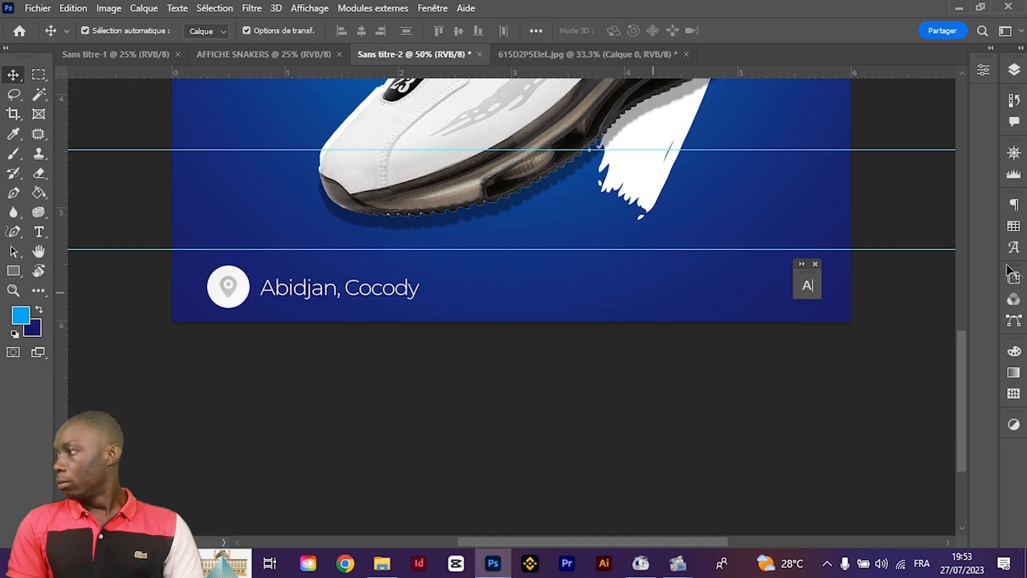
Set the "Abidjan, Cocody" text to Montserrat Medium and move it with the location icon to the poster's lower-right corner
{"action": "left_click_drag", "start_coordinate": [364, 302], "coordinate": [365, 302]}
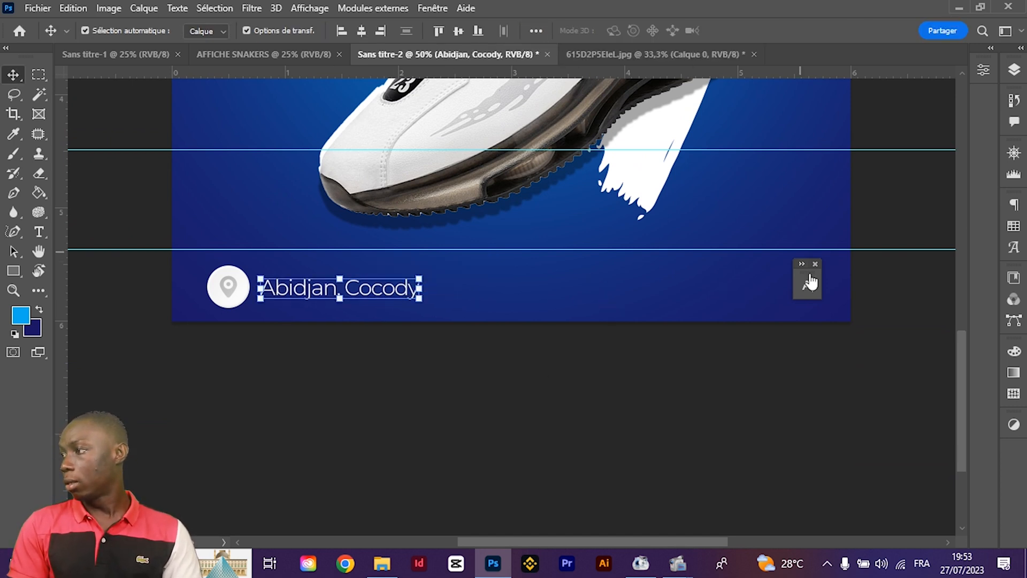
{"action": "left_click", "coordinate": [807, 285]}
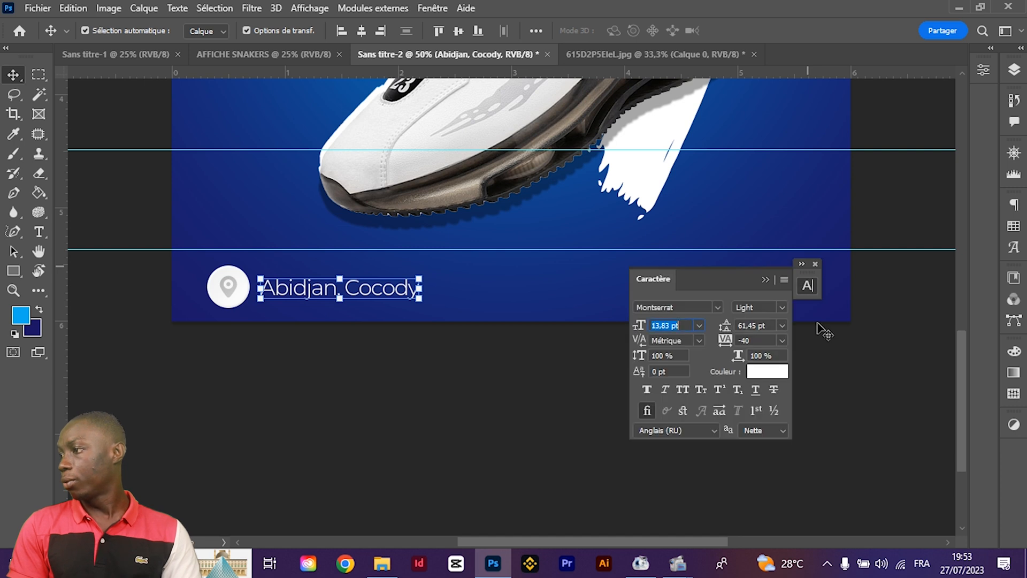
{"action": "left_click", "coordinate": [788, 307]}
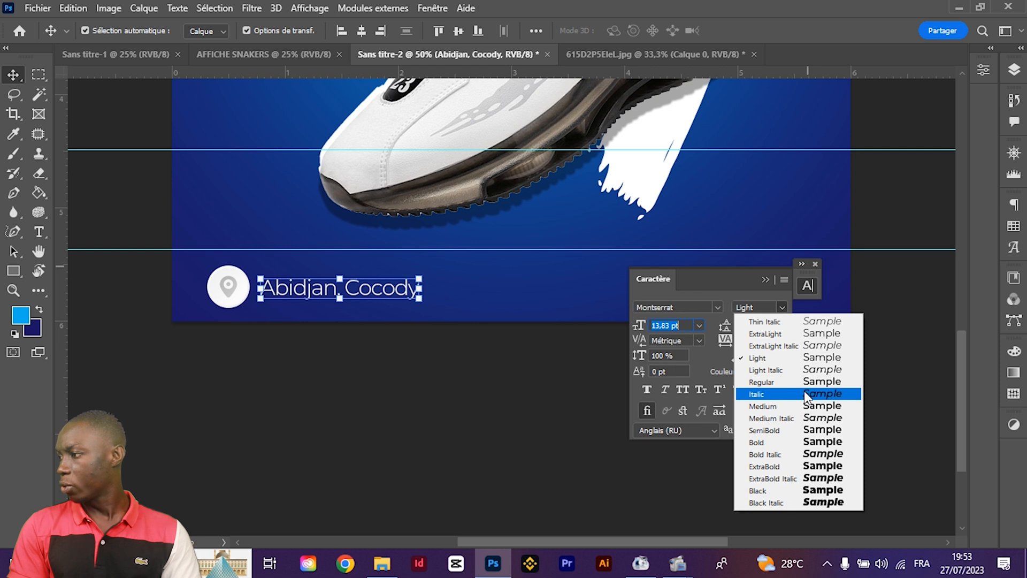
{"action": "left_click", "coordinate": [802, 405]}
{"action": "left_click", "coordinate": [384, 367]}
{"action": "left_click_drag", "start_coordinate": [196, 288], "coordinate": [763, 274]}
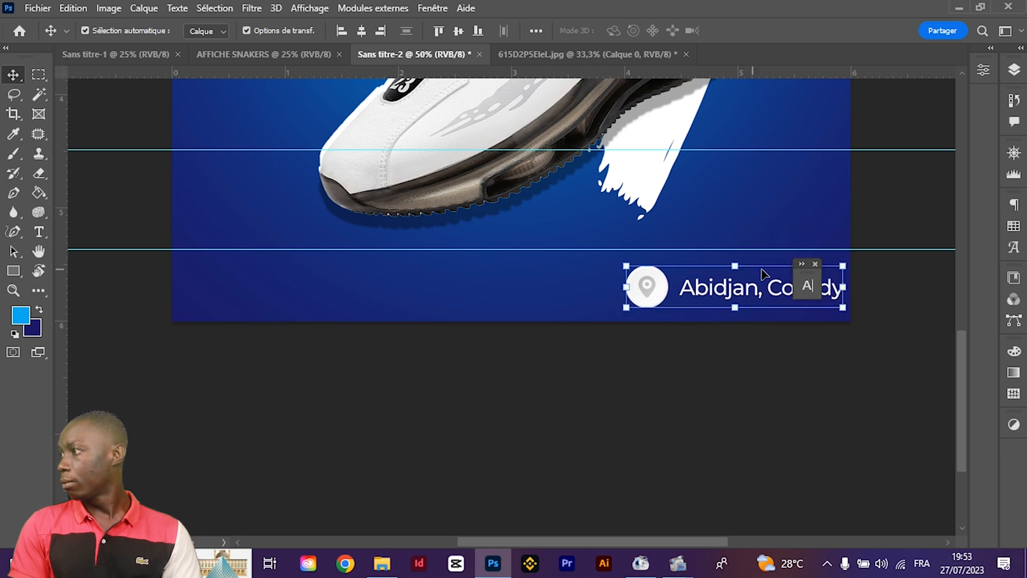
Find the white phone handset icon with an arrow in the FORMATION ELEMENT library and place it on the poster
{"action": "left_click", "coordinate": [1014, 277]}
{"action": "scroll", "coordinate": [909, 342], "scroll_direction": "up", "scroll_amount": 3}
{"action": "scroll", "coordinate": [907, 353], "scroll_direction": "up", "scroll_amount": 10}
{"action": "scroll", "coordinate": [906, 354], "scroll_direction": "up", "scroll_amount": 2}
{"action": "scroll", "coordinate": [907, 353], "scroll_direction": "down", "scroll_amount": 10}
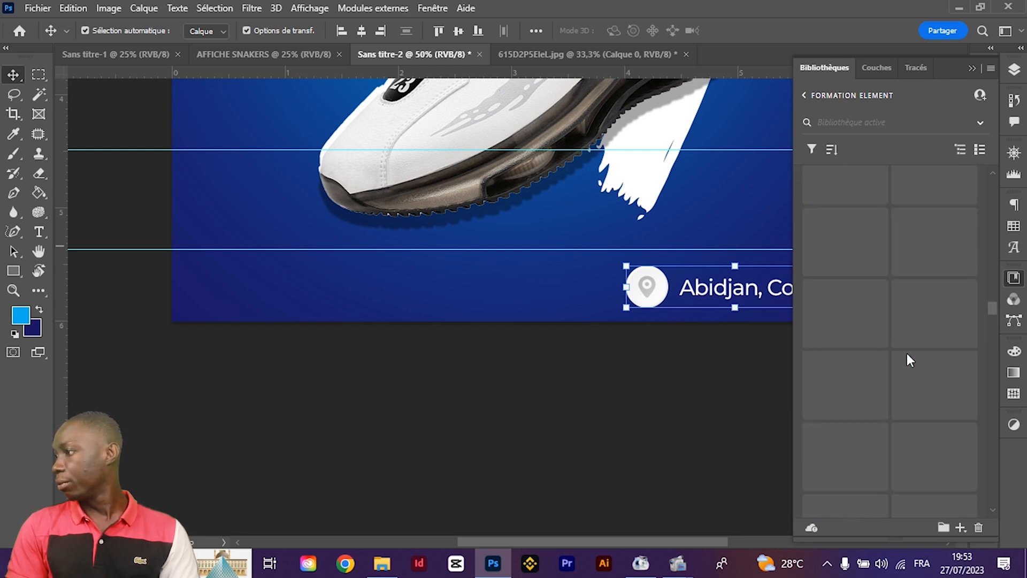
{"action": "scroll", "coordinate": [906, 353], "scroll_direction": "up", "scroll_amount": 6}
{"action": "left_click_drag", "start_coordinate": [919, 303], "coordinate": [207, 289]}
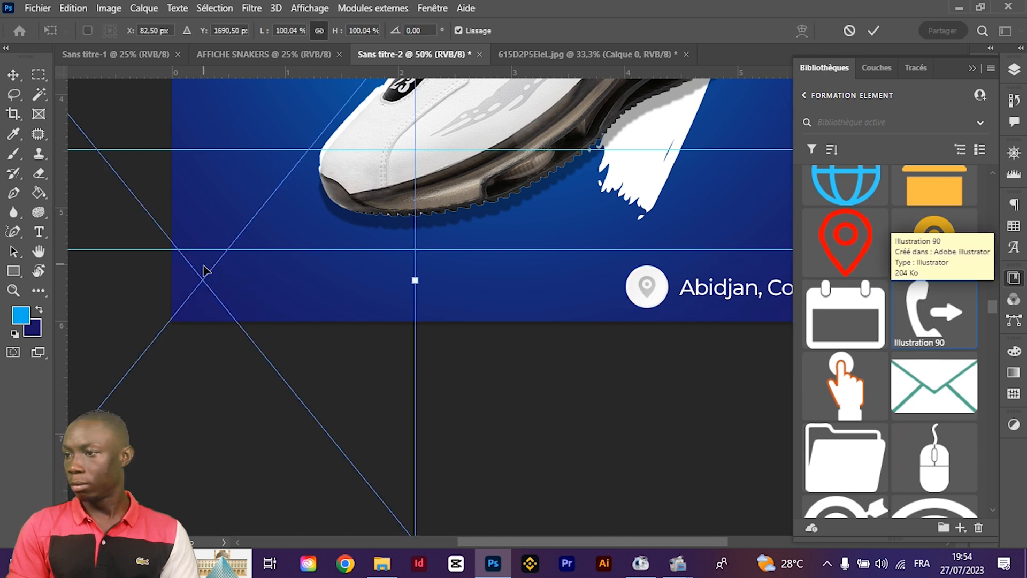
Scale the phone icon down to a small symbol and position it in the poster's lower-left corner, level with the location icon
{"action": "left_click_drag", "start_coordinate": [422, 274], "coordinate": [166, 307]}
{"action": "left_click_drag", "start_coordinate": [98, 300], "coordinate": [351, 286]}
{"action": "left_click_drag", "start_coordinate": [324, 159], "coordinate": [332, 321]}
{"action": "left_click_drag", "start_coordinate": [331, 355], "coordinate": [215, 295]}
{"action": "left_click_drag", "start_coordinate": [218, 261], "coordinate": [209, 291]}
{"action": "key", "text": "Return"}
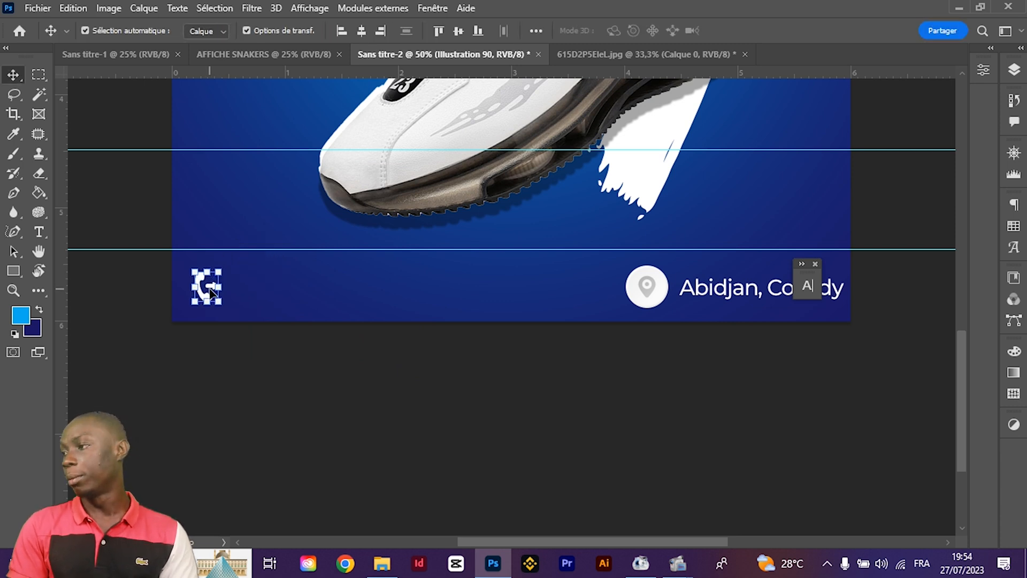
Select the location icon beside the "Abidjan, Cocody" text
{"action": "left_click", "coordinate": [651, 285]}
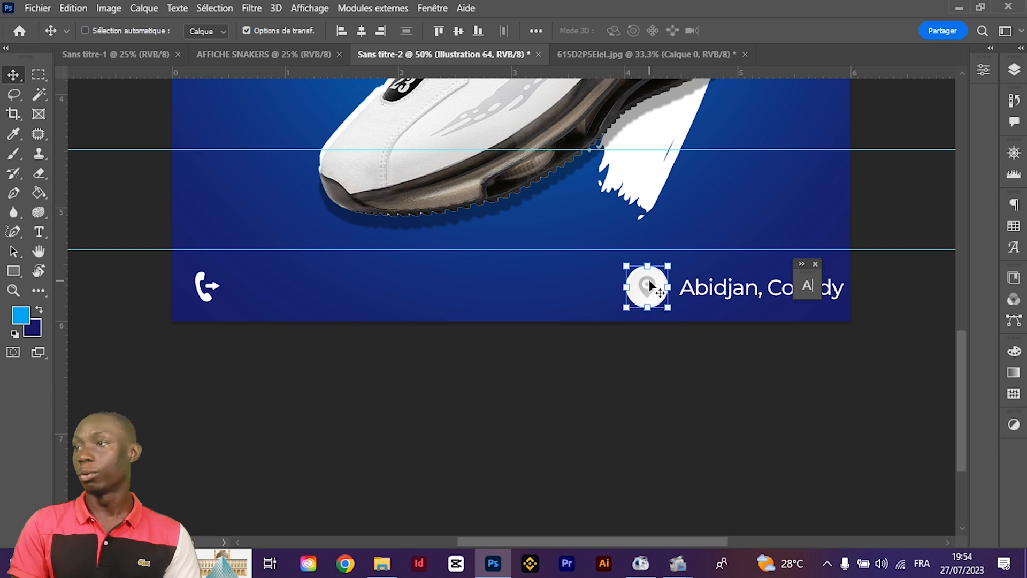
Try to match the phone icon's scale to the location icon's by setting it to 37,3 %, and shrink it back down
{"action": "key", "text": "ctrl+t"}
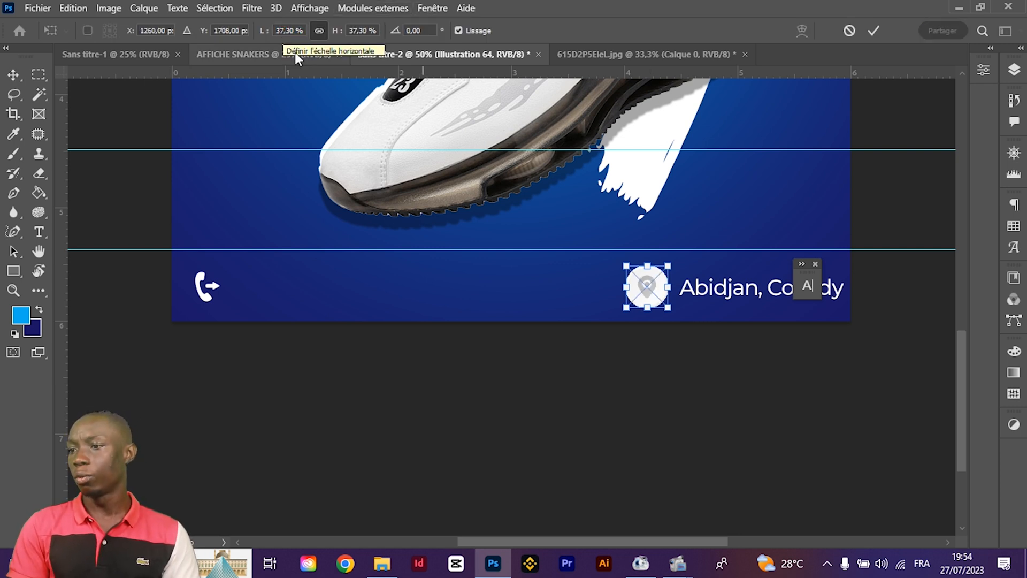
{"action": "key", "text": "Return"}
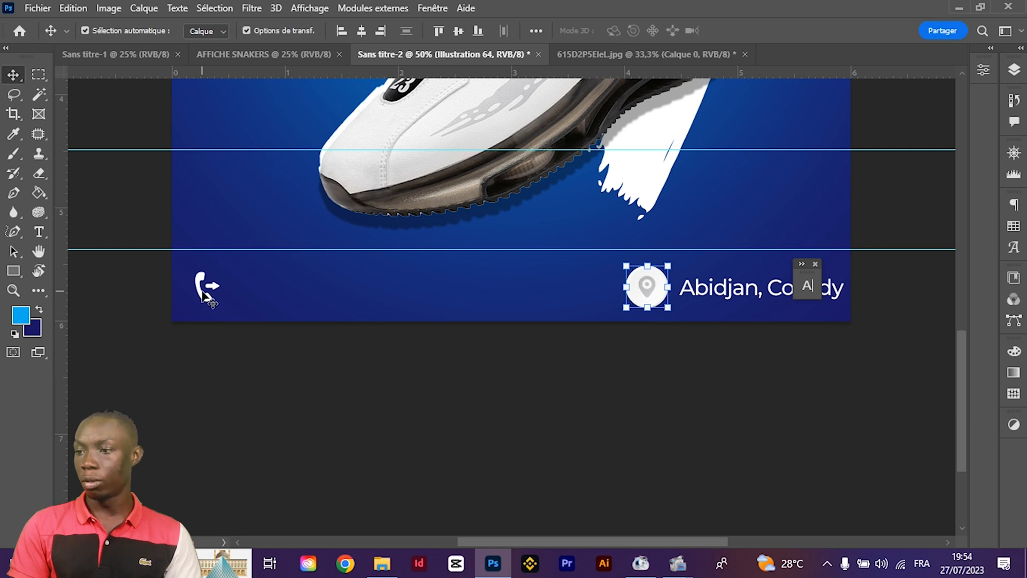
{"action": "left_click", "coordinate": [206, 296]}
{"action": "key", "text": "ctrl+t"}
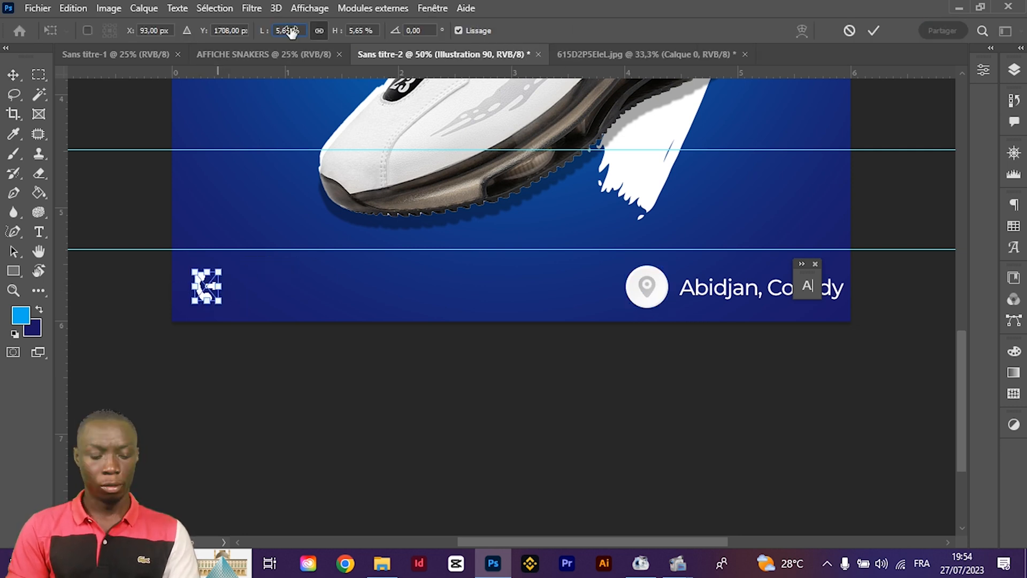
{"action": "left_click", "coordinate": [289, 30]}
{"action": "type", "text": "37,3"}
{"action": "key", "text": "Return"}
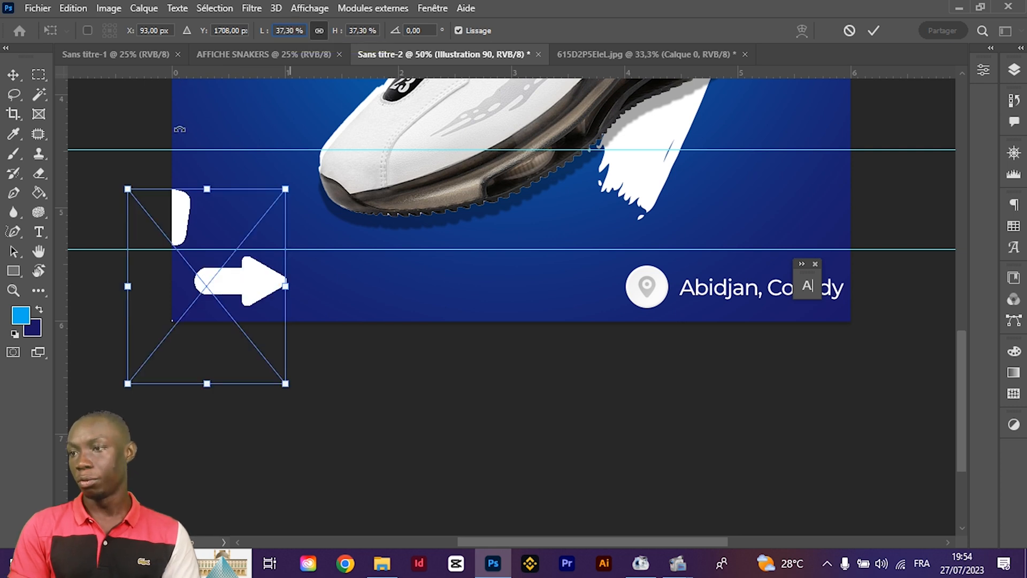
{"action": "left_click_drag", "start_coordinate": [204, 189], "coordinate": [205, 300]}
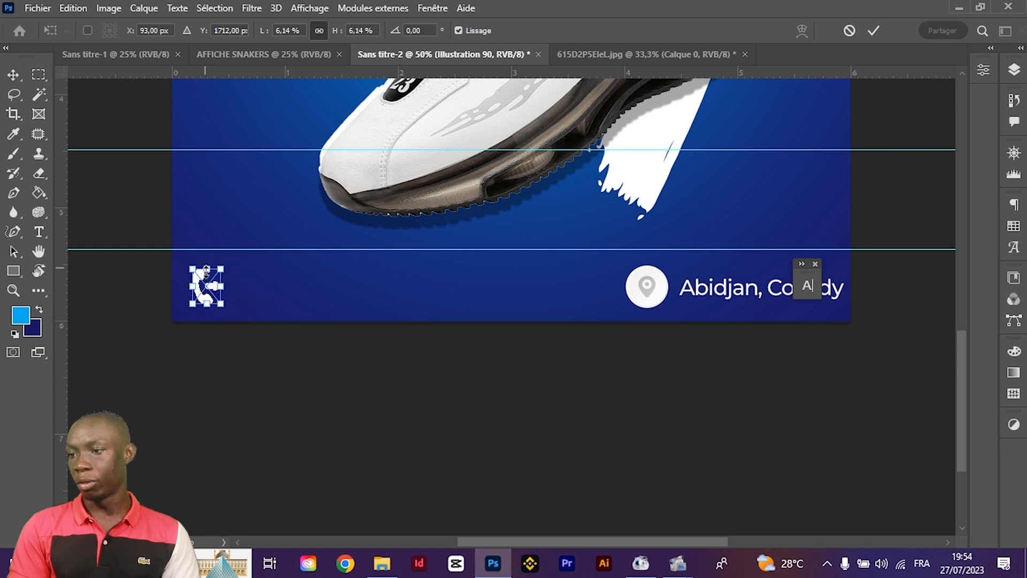
{"action": "key", "text": "Return"}
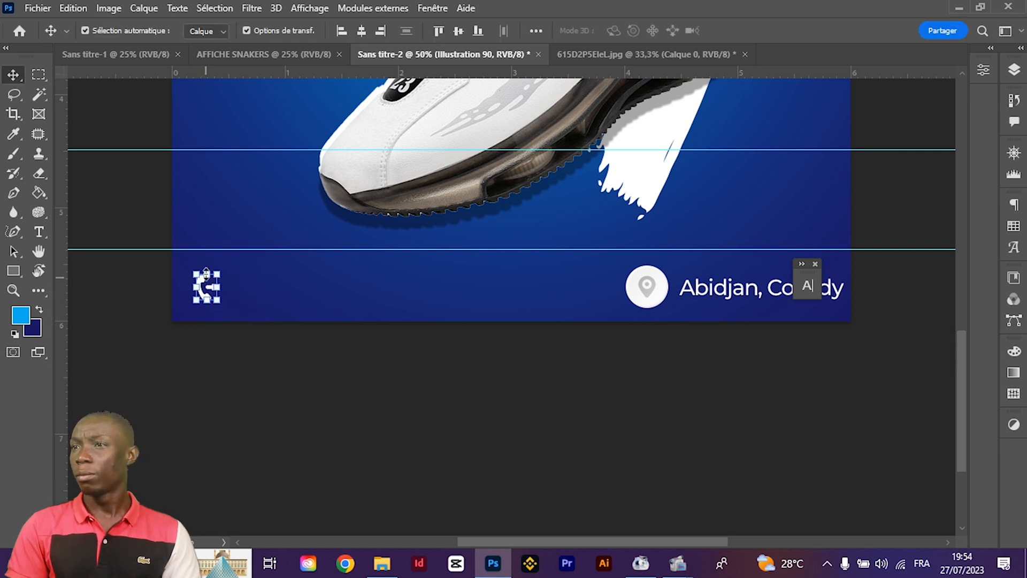
Add horizontal guides at the location icon's upper and lower edges and enlarge the phone icon to fit between them
{"action": "left_click_drag", "start_coordinate": [149, 72], "coordinate": [213, 309]}
{"action": "left_click_drag", "start_coordinate": [172, 73], "coordinate": [212, 262]}
{"action": "key", "text": "ctrl+t"}
{"action": "left_click_drag", "start_coordinate": [208, 305], "coordinate": [208, 311]}
{"action": "key", "text": "Return"}
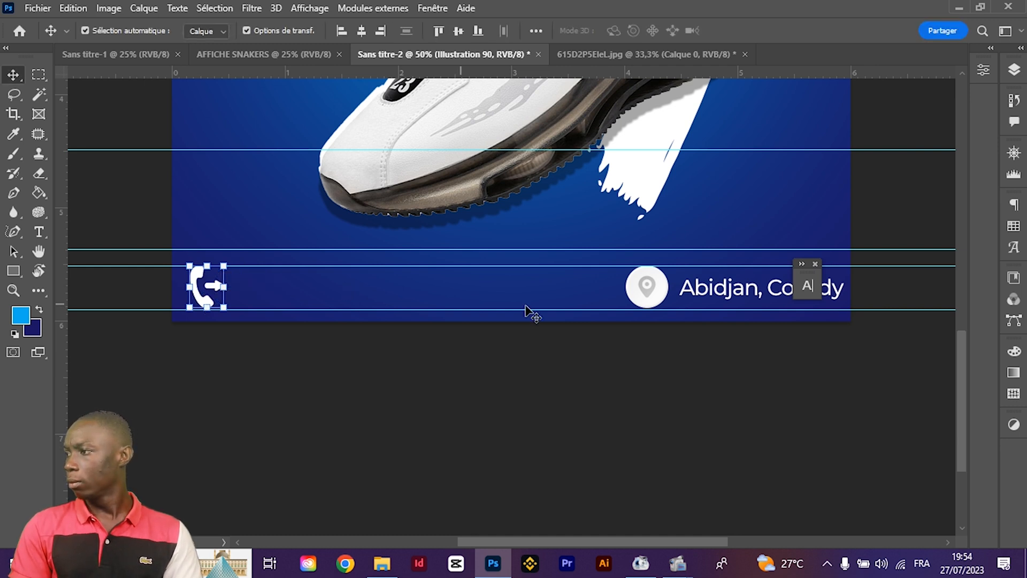
Duplicate the "Abidjan, Cocody" text next to the phone icon and replace the copy's text with the contact phone number
{"action": "left_click", "coordinate": [709, 291]}
{"action": "left_click_drag", "start_coordinate": [714, 290], "coordinate": [262, 303]}
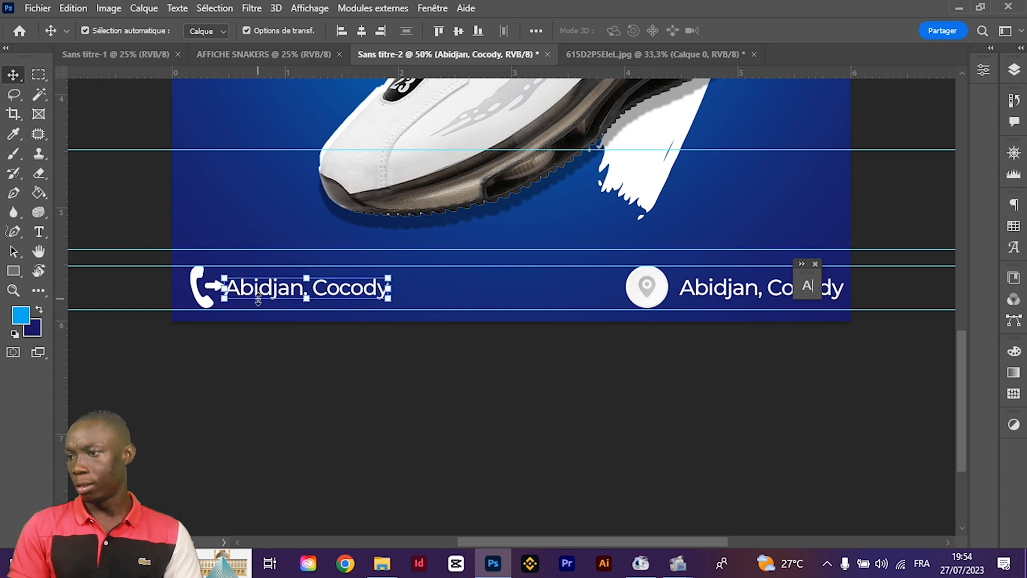
{"action": "double_click", "coordinate": [263, 293]}
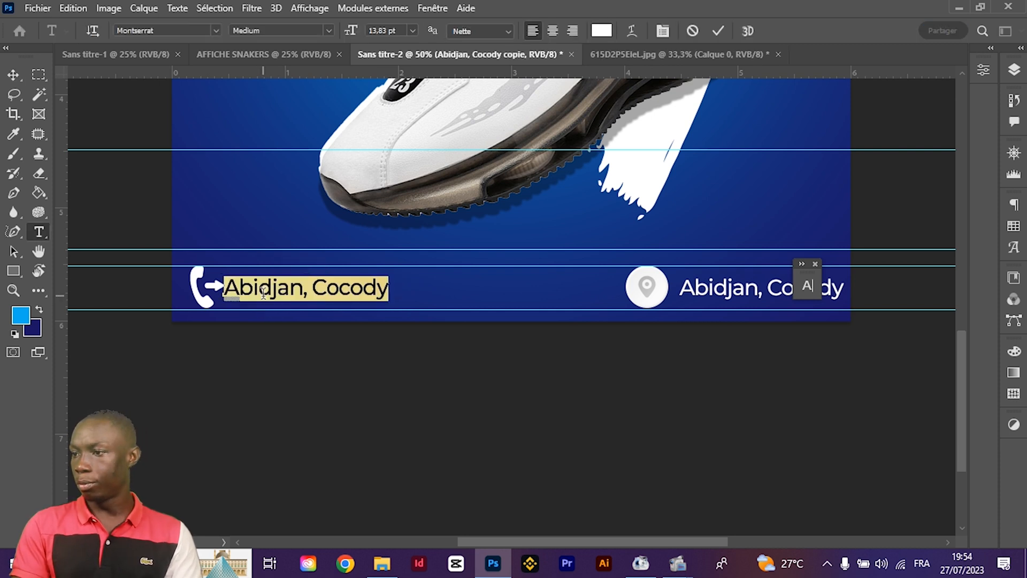
{"action": "key", "text": "BackSpace"}
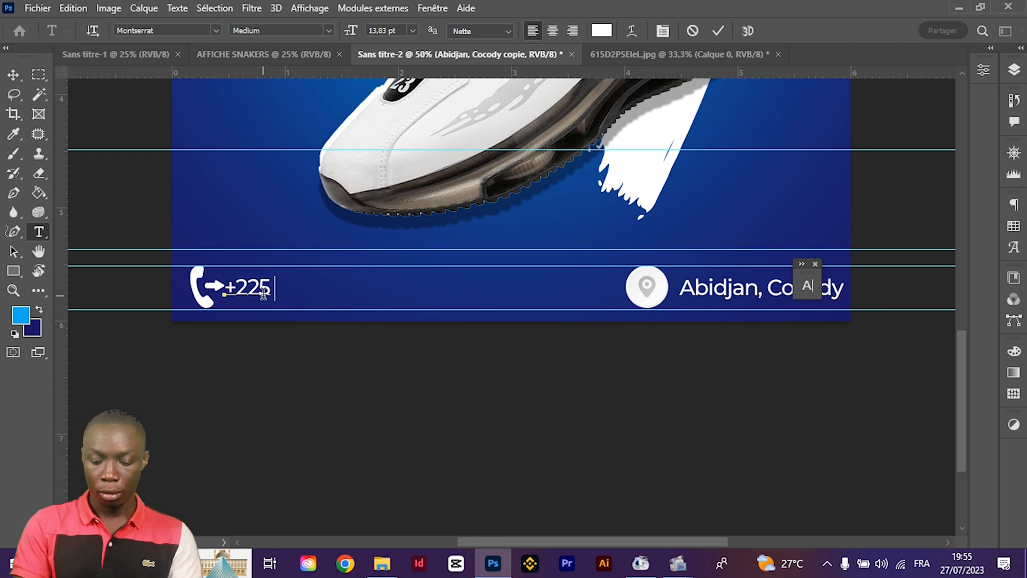
{"action": "type", "text": "+225 07 00 00 00"}
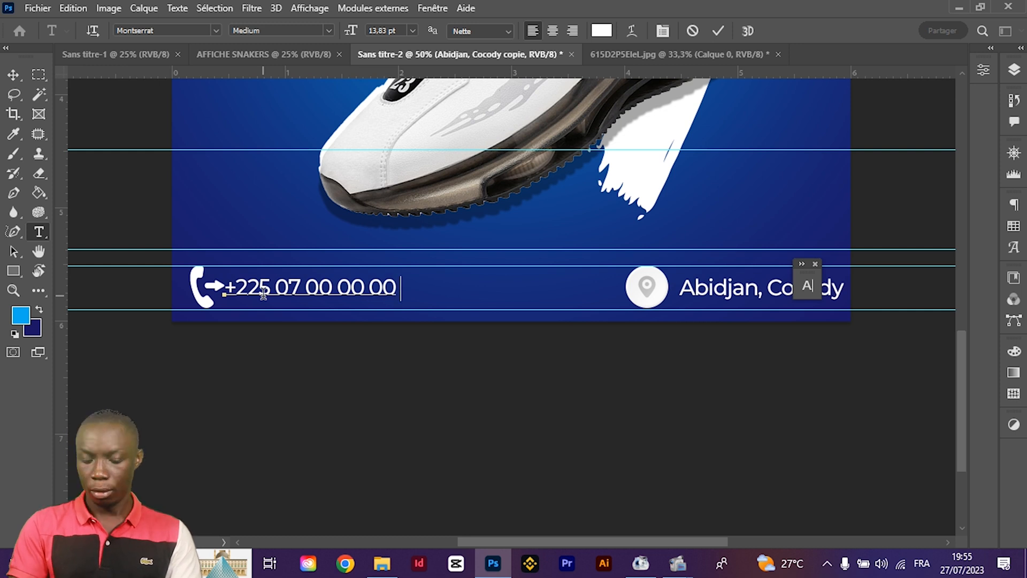
{"action": "type", "text": " 00"}
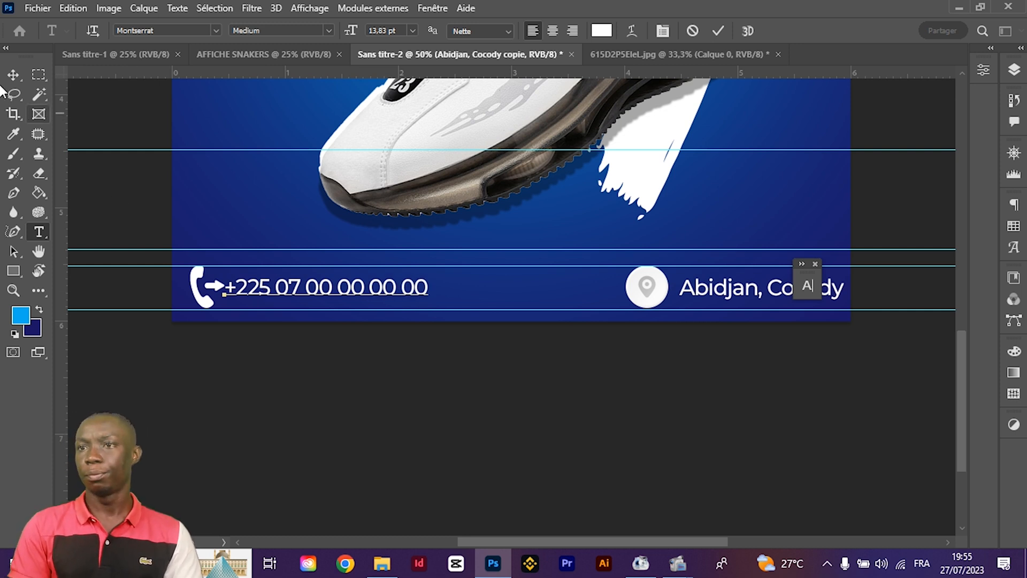
{"action": "left_click", "coordinate": [15, 76]}
{"action": "left_click", "coordinate": [313, 402]}
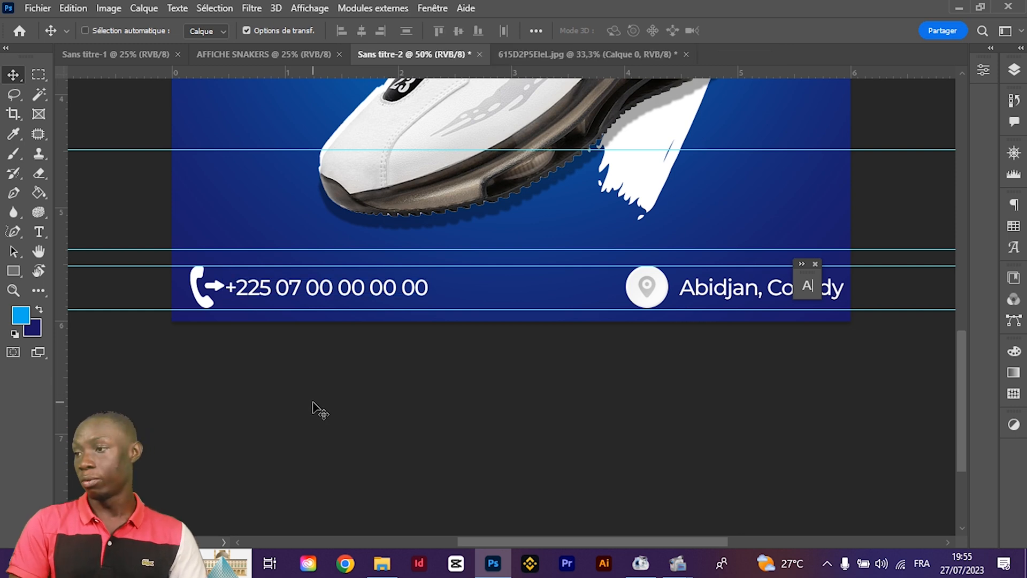
Nudge the "Nouvelle collection" text upward to widen the gap above the SNEAKERS title
{"action": "key", "text": "ctrl+minus"}
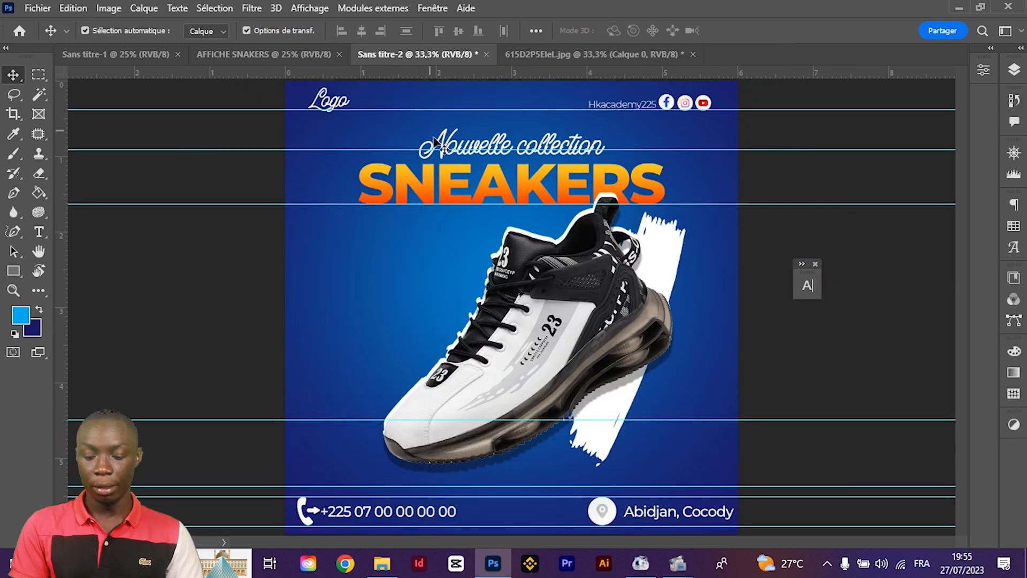
{"action": "key", "text": "ctrl+plus"}
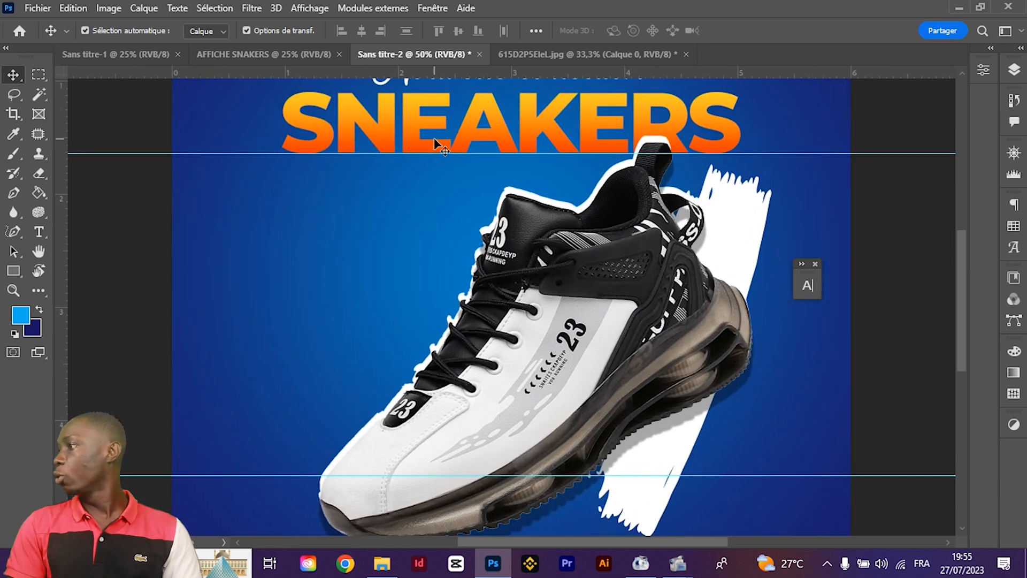
{"action": "left_click_drag", "start_coordinate": [965, 261], "coordinate": [966, 210]}
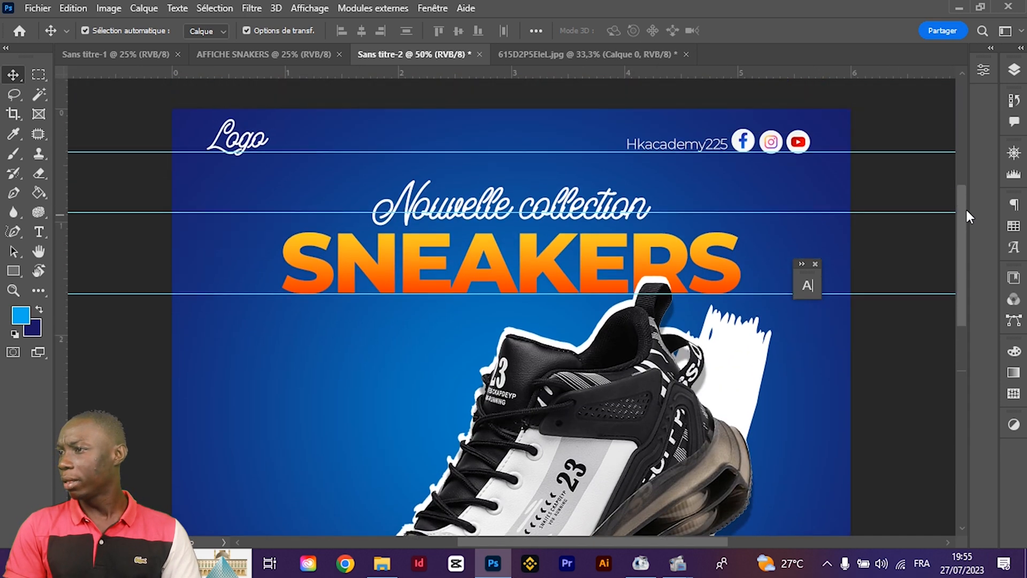
{"action": "left_click", "coordinate": [558, 253]}
{"action": "key", "text": "shift+Up"}
{"action": "key", "text": "shift+Up"}
{"action": "key", "text": "shift+Up"}
{"action": "key", "text": "shift+Up"}
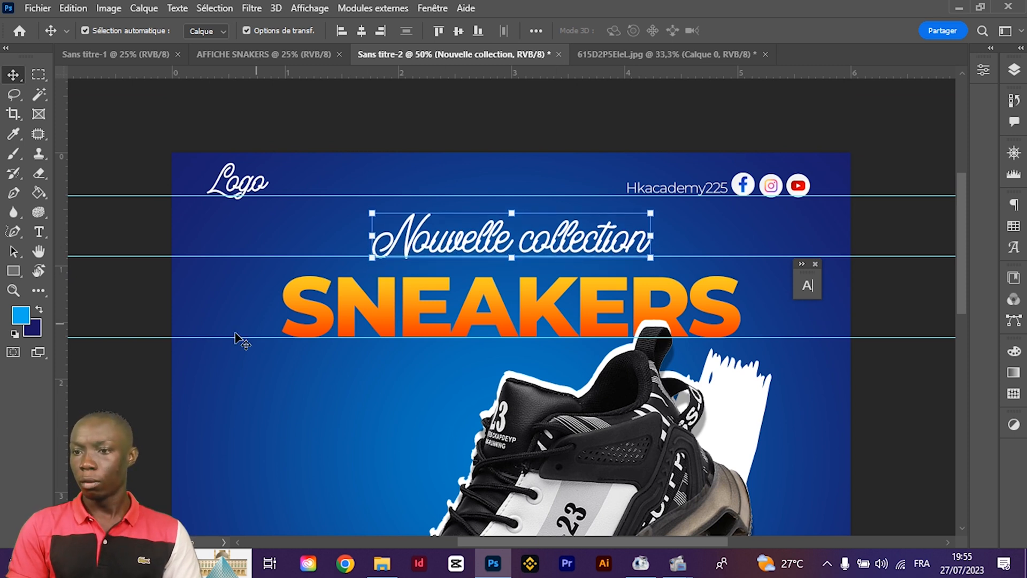
Draw a blue rectangle about 829 × 150 px around "Nouvelle collection" and place its layer directly below that text layer
{"action": "left_click", "coordinate": [11, 272]}
{"action": "left_click_drag", "start_coordinate": [345, 207], "coordinate": [658, 262]}
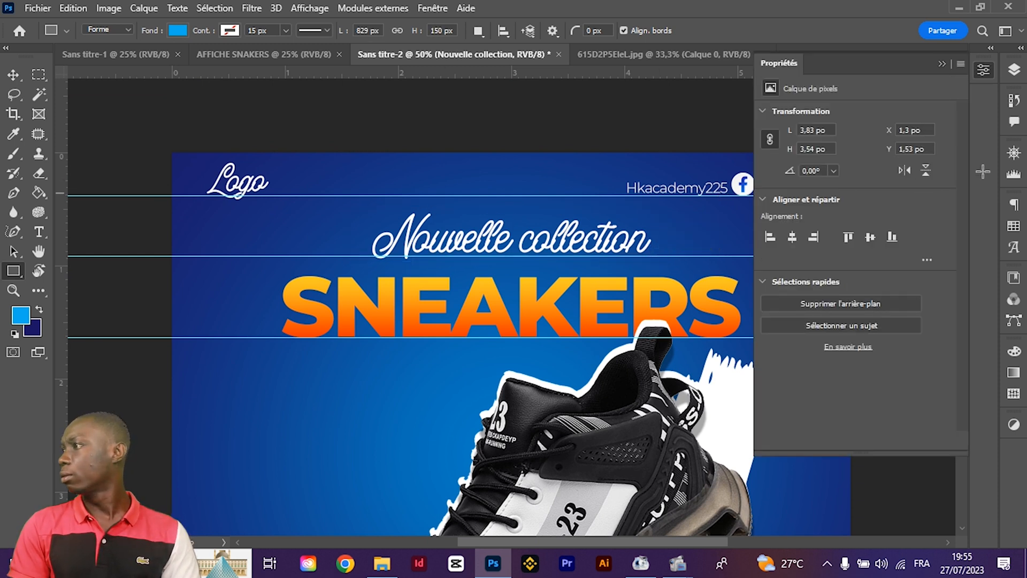
{"action": "left_click", "coordinate": [1014, 69]}
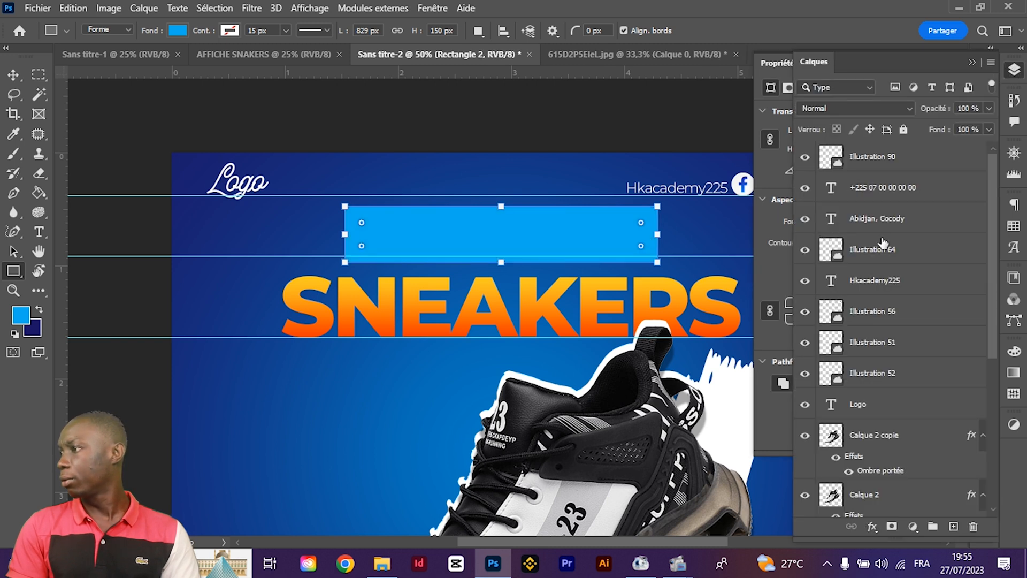
{"action": "scroll", "coordinate": [935, 333], "scroll_direction": "down", "scroll_amount": 5}
{"action": "left_click_drag", "start_coordinate": [936, 334], "coordinate": [868, 364]}
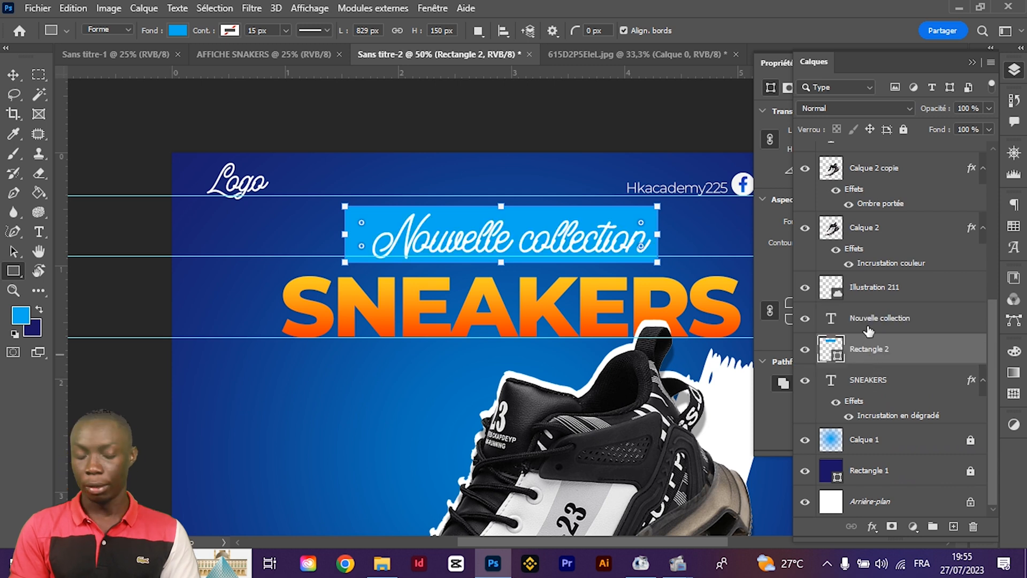
Reduce the rectangle's height from its upper edge and nudge it upward to centre it behind "Nouvelle collection"
{"action": "key", "text": "v"}
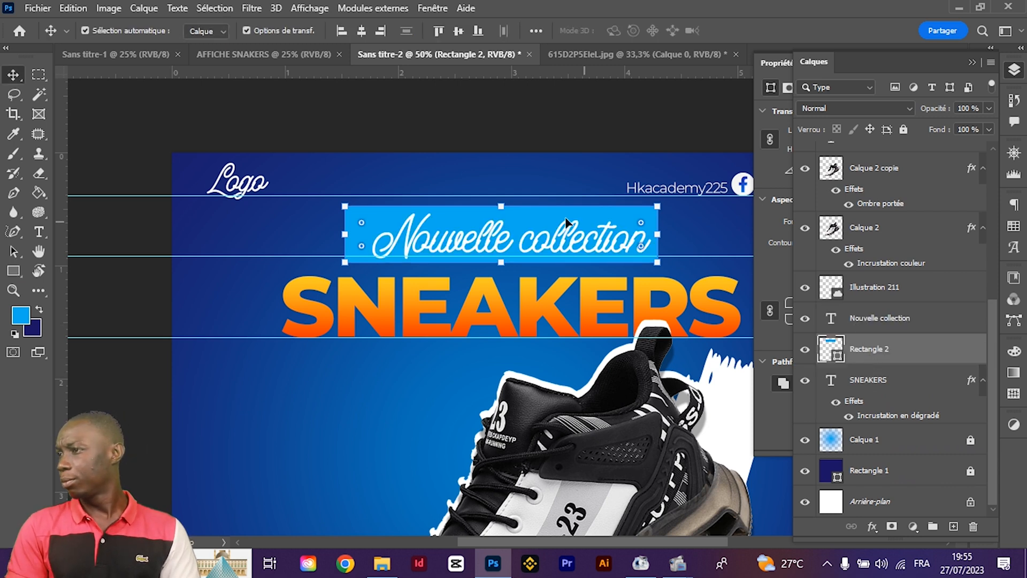
{"action": "left_click", "coordinate": [502, 206]}
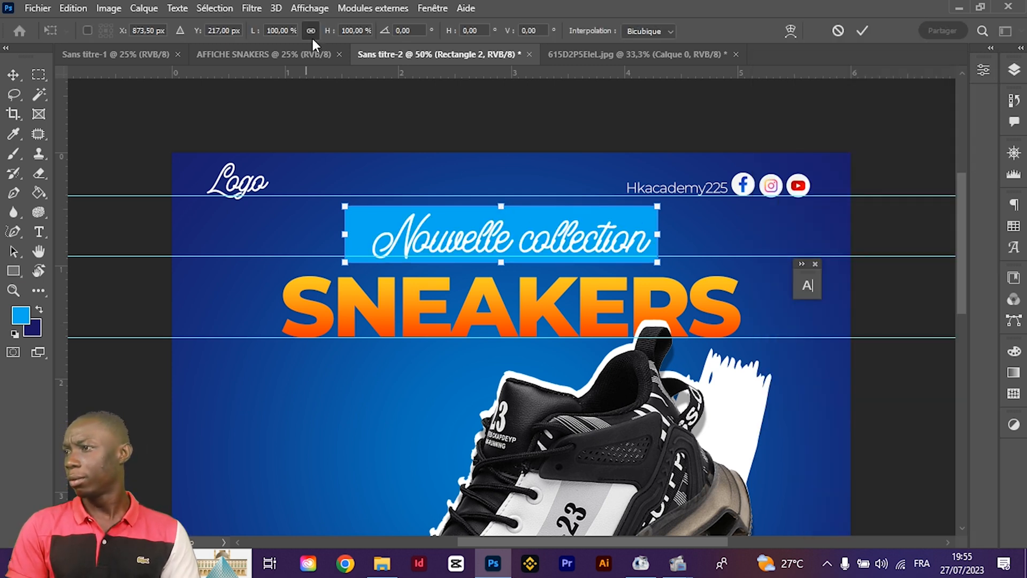
{"action": "left_click_drag", "start_coordinate": [506, 208], "coordinate": [505, 215]}
{"action": "key", "text": "Return"}
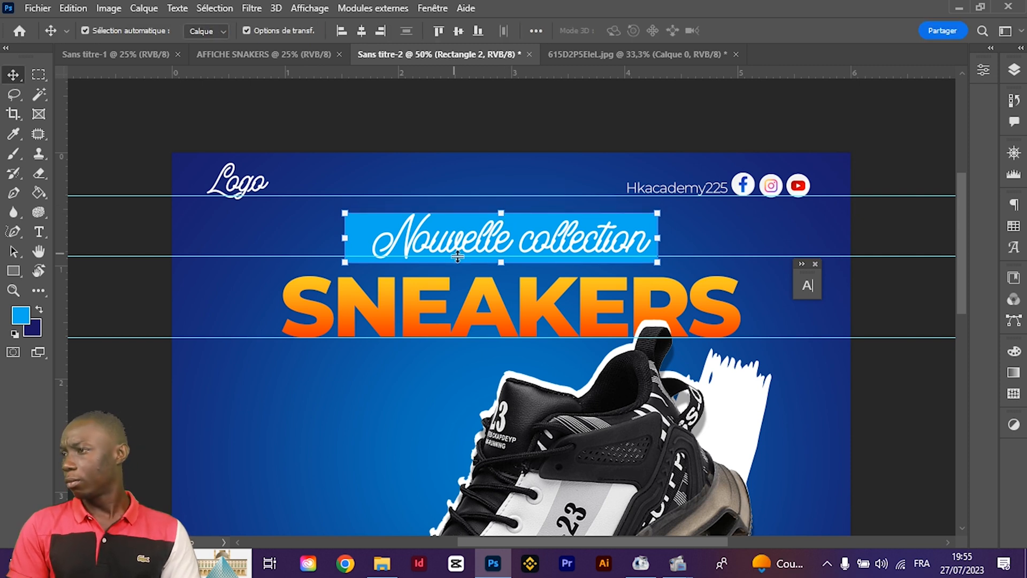
{"action": "key", "text": "Up"}
{"action": "key", "text": "Up"}
{"action": "key", "text": "Up"}
{"action": "key", "text": "Up"}
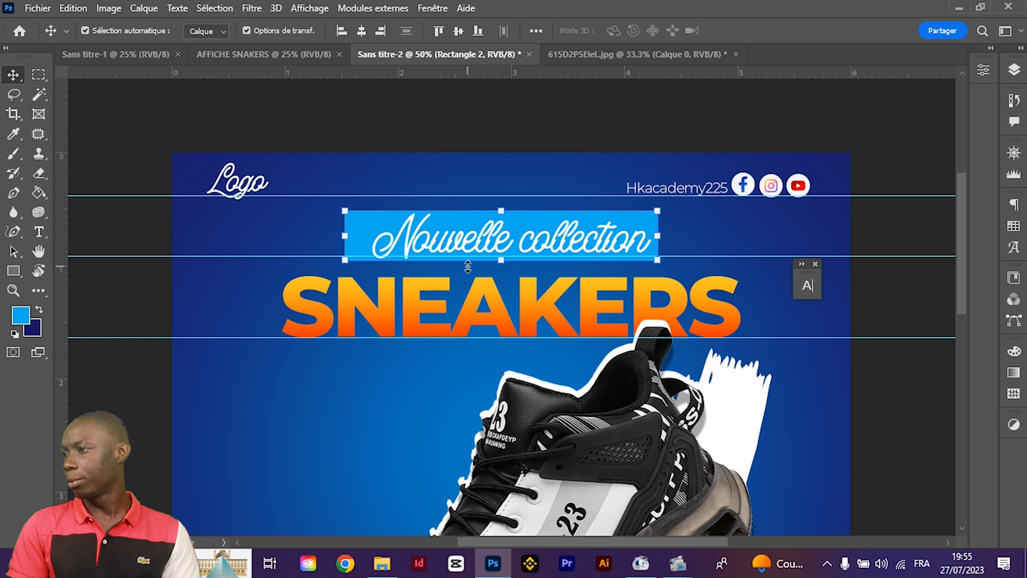
Copy the layer style from the SNEAKERS text and paste it onto the rectangle behind "Nouvelle collection"
{"action": "left_click", "coordinate": [565, 331]}
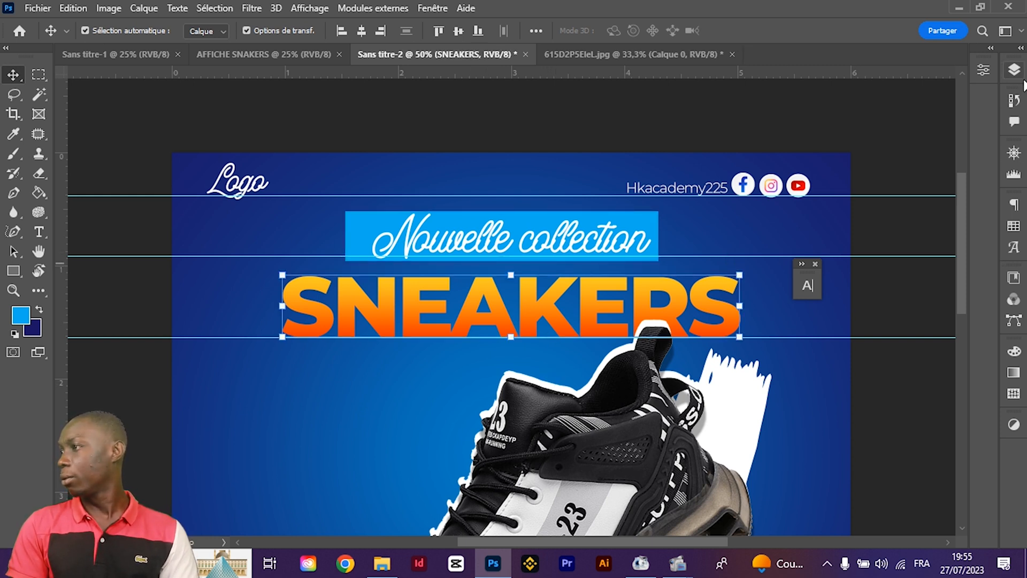
{"action": "left_click", "coordinate": [1014, 70]}
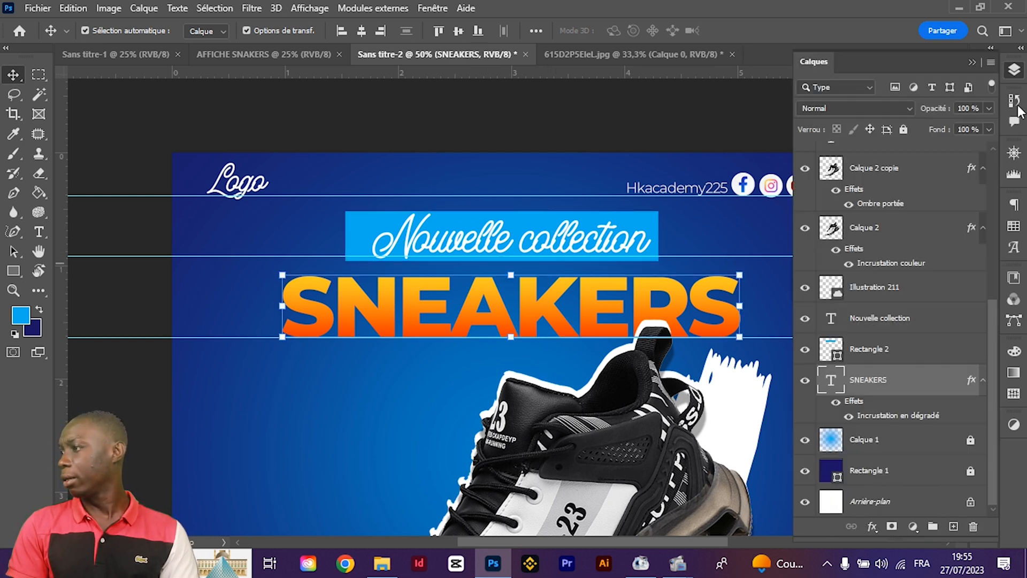
{"action": "right_click", "coordinate": [923, 377]}
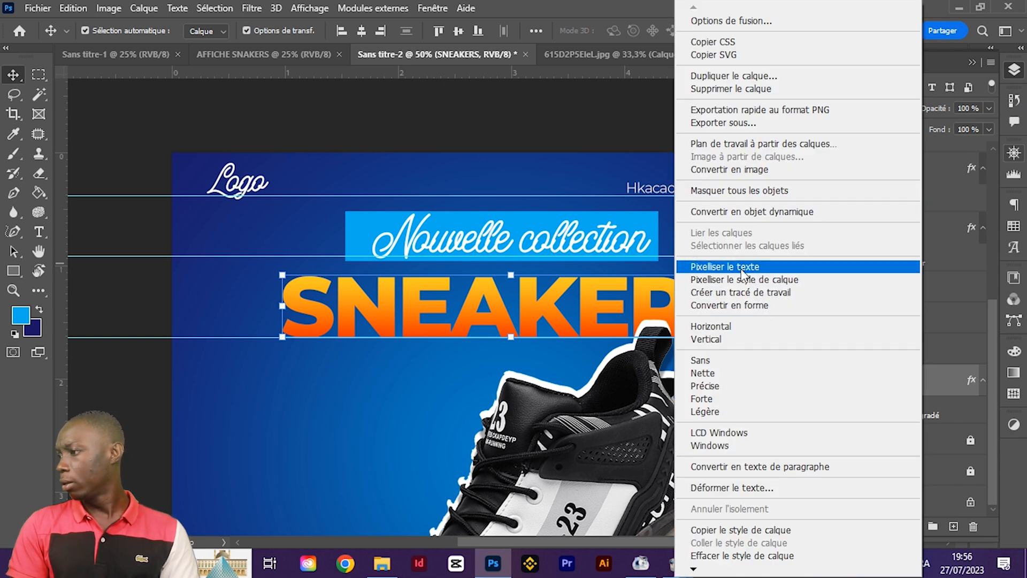
{"action": "left_click", "coordinate": [730, 530]}
{"action": "left_click", "coordinate": [880, 347]}
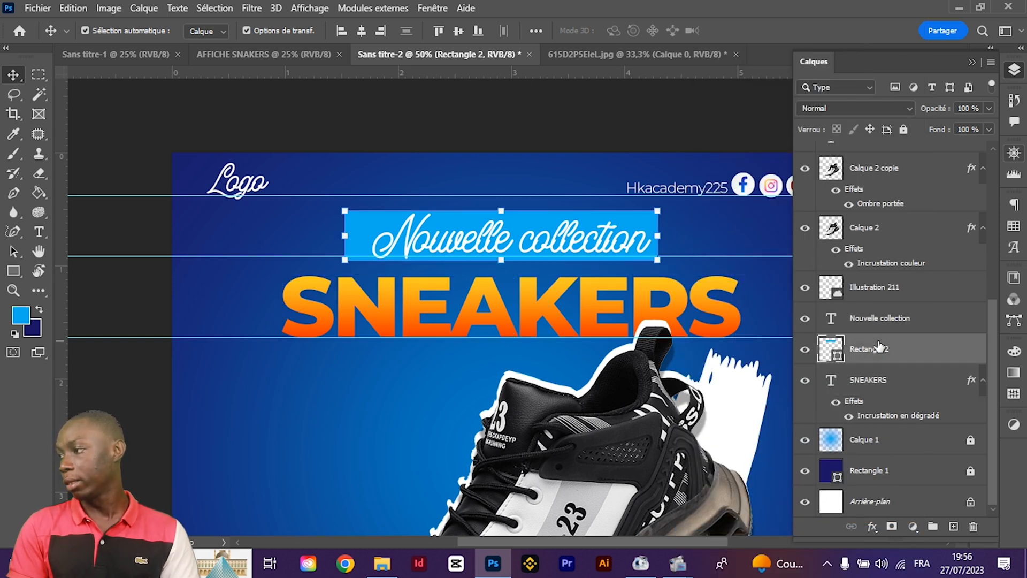
{"action": "right_click", "coordinate": [880, 347]}
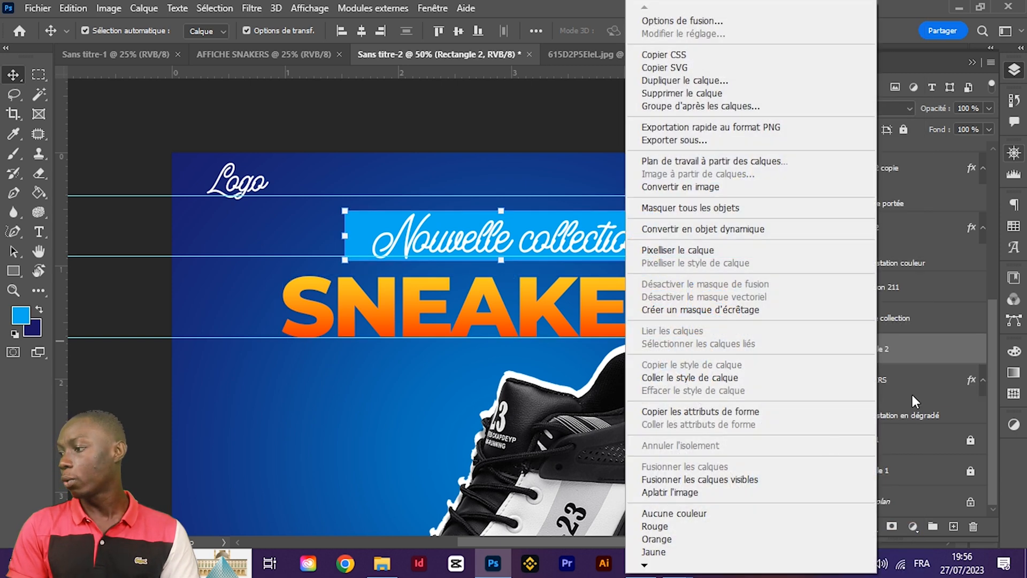
{"action": "left_click", "coordinate": [675, 381]}
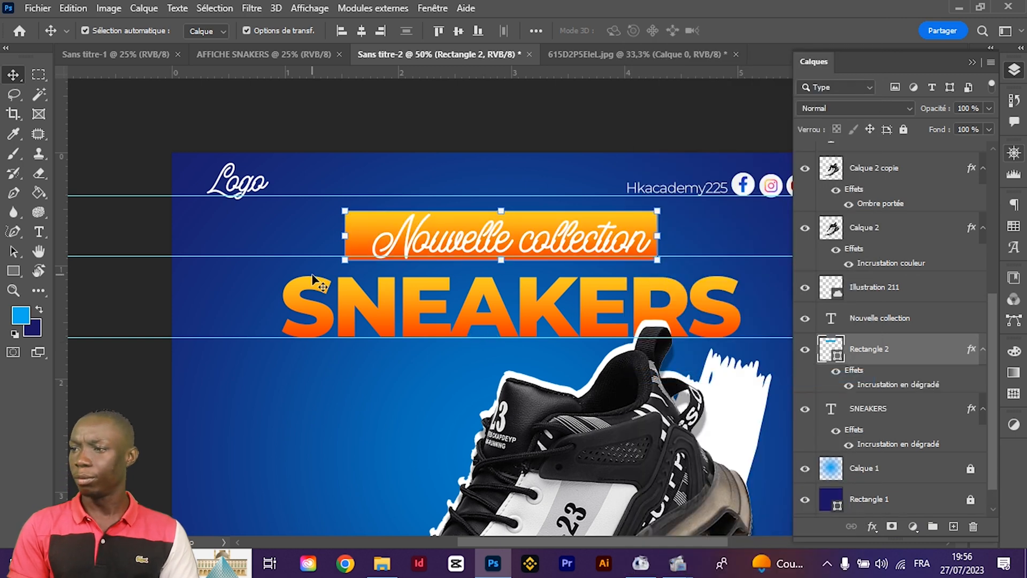
{"action": "left_click", "coordinate": [148, 297]}
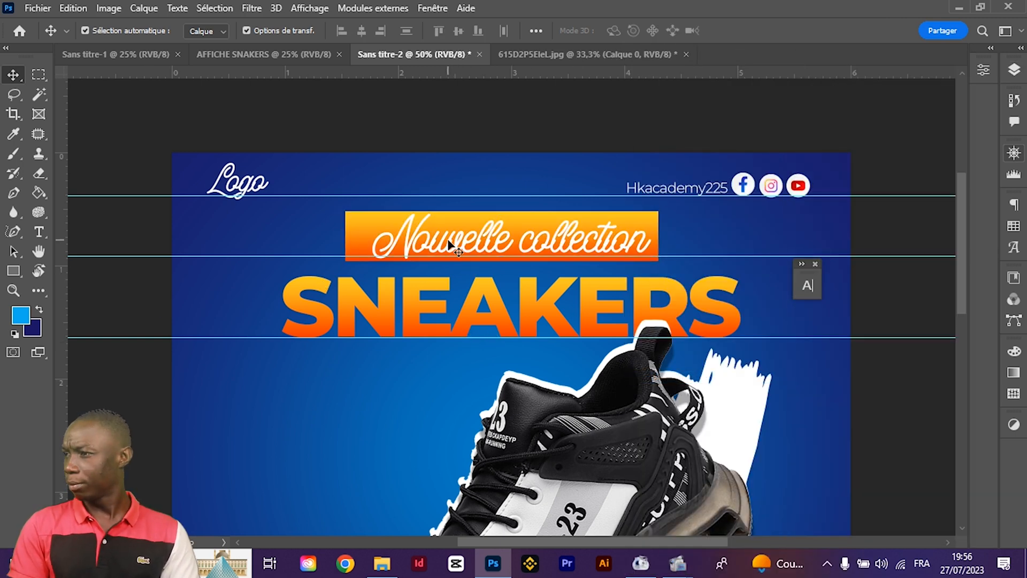
Examine the overall poster layout, including the gradient banner behind "Nouvelle collection" and the contact line
{"action": "left_click", "coordinate": [451, 245]}
{"action": "left_click", "coordinate": [211, 316]}
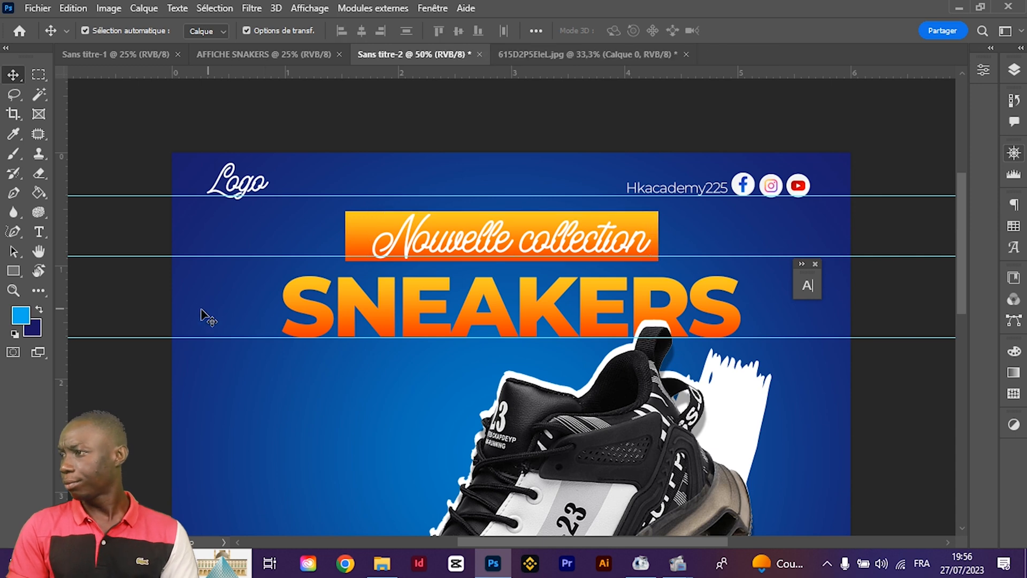
{"action": "scroll", "coordinate": [144, 324], "scroll_direction": "down", "scroll_amount": 1}
{"action": "key", "text": "ctrl+minus"}
{"action": "key", "text": "ctrl+minus"}
{"action": "key", "text": "ctrl+minus"}
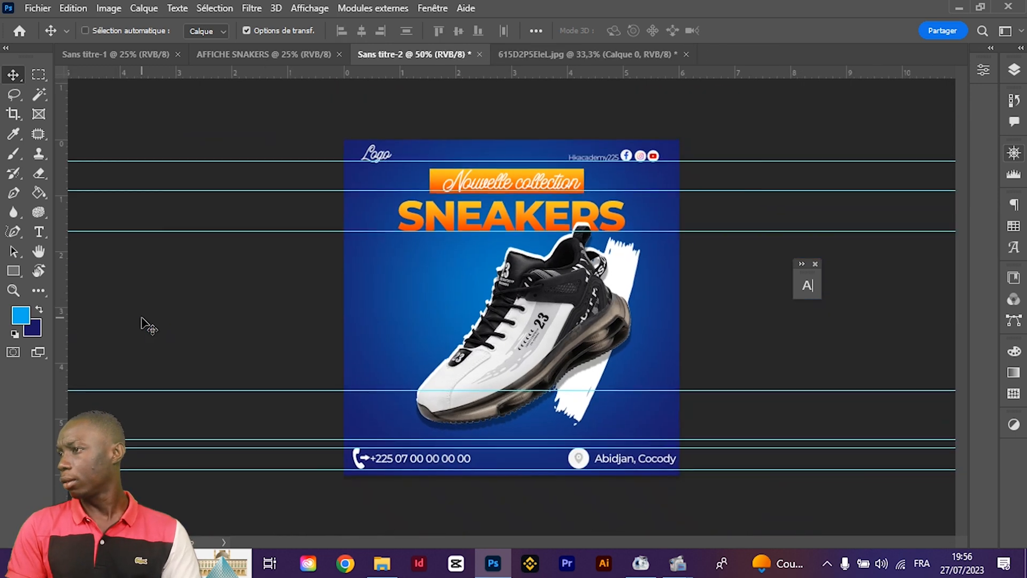
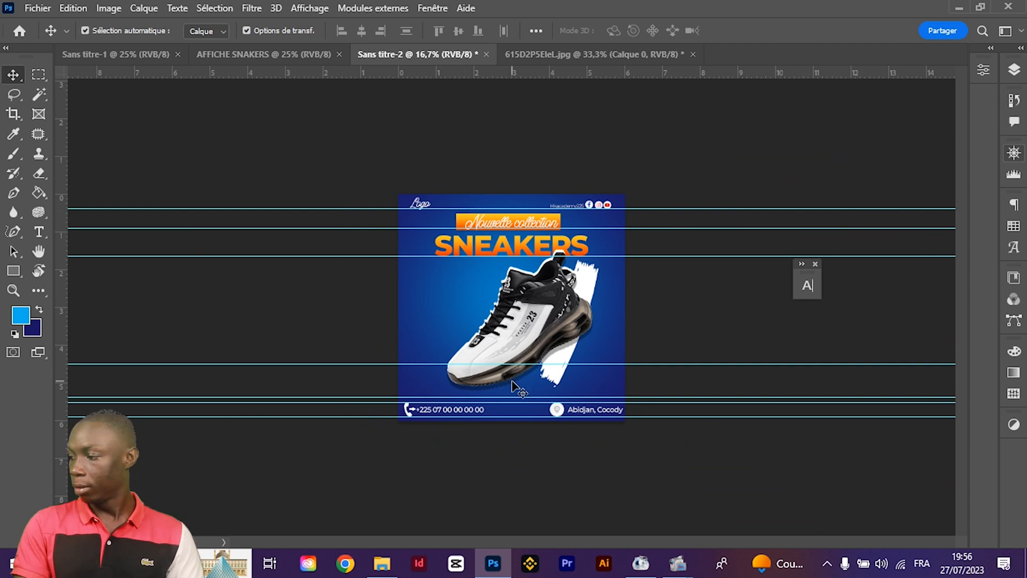
{"action": "key", "text": "ctrl+plus"}
{"action": "key", "text": "ctrl+plus"}
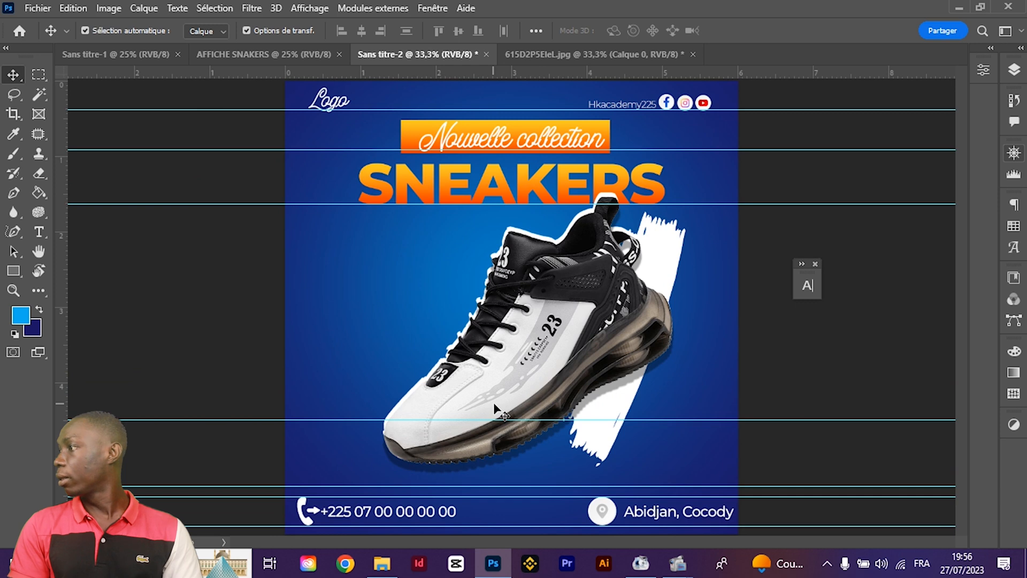
Place the white halftone dot graphic, Illustration 187, from the FORMATION ELEMENT library onto the poster
{"action": "left_click", "coordinate": [1015, 277]}
{"action": "scroll", "coordinate": [881, 332], "scroll_direction": "down", "scroll_amount": 5}
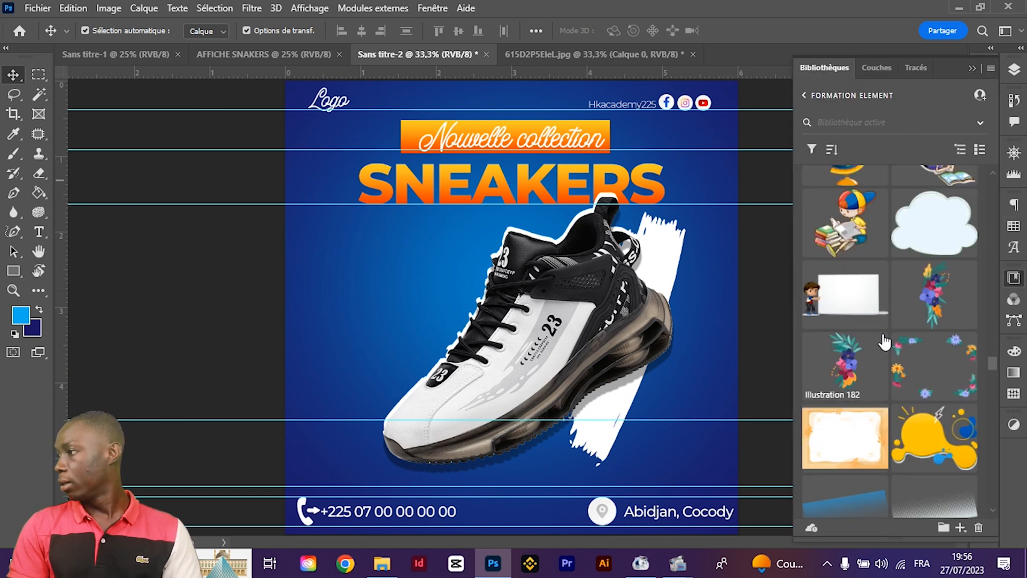
{"action": "scroll", "coordinate": [882, 334], "scroll_direction": "down", "scroll_amount": 5}
{"action": "scroll", "coordinate": [882, 333], "scroll_direction": "up", "scroll_amount": 4}
{"action": "left_click_drag", "start_coordinate": [928, 426], "coordinate": [359, 444]}
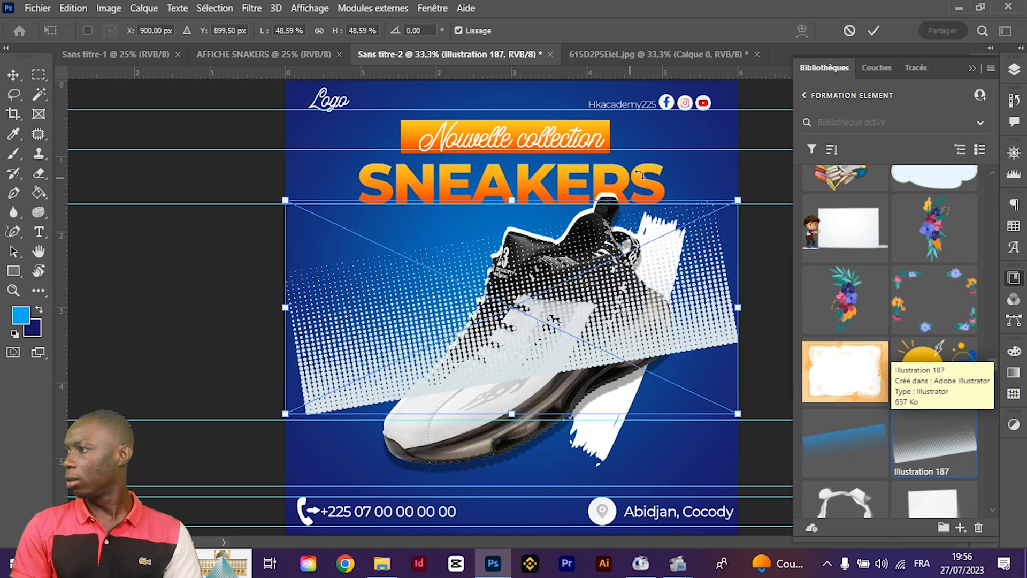
Rotate the halftone graphic upright and position it along the poster's left edge with its dots fading inward
{"action": "left_click_drag", "start_coordinate": [761, 172], "coordinate": [572, 540]}
{"action": "left_click_drag", "start_coordinate": [385, 357], "coordinate": [304, 378]}
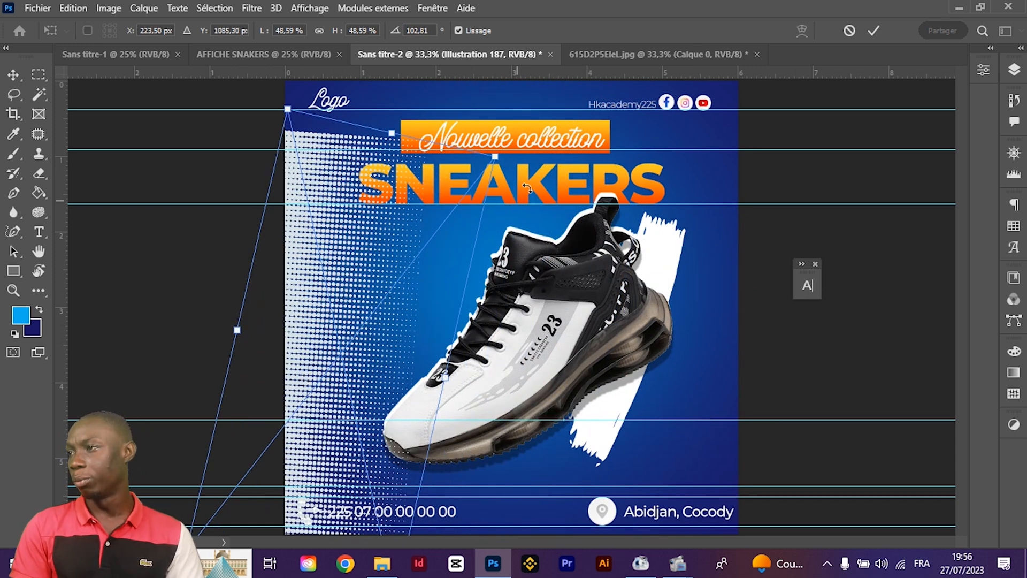
{"action": "left_click_drag", "start_coordinate": [509, 150], "coordinate": [495, 156]}
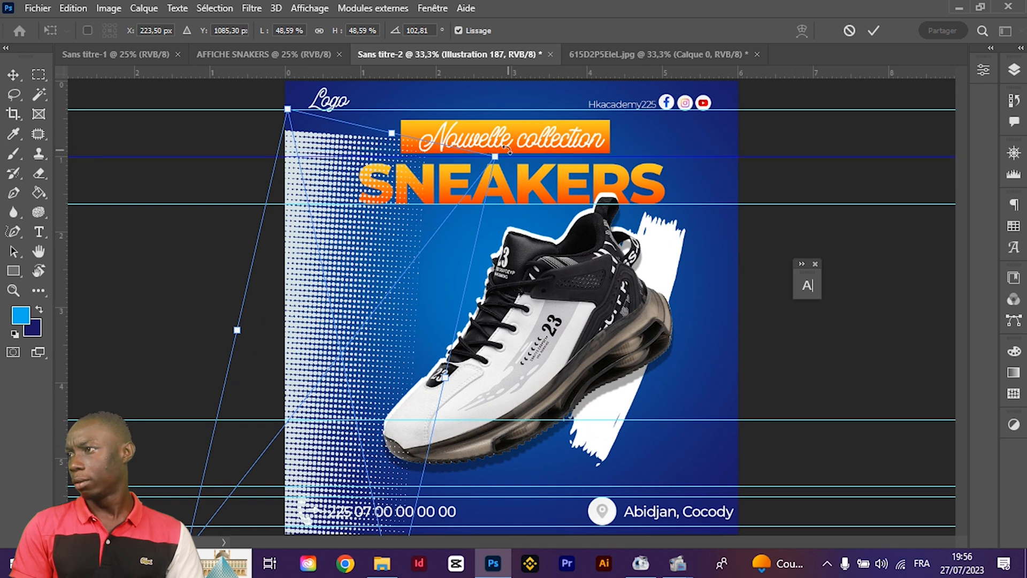
{"action": "left_click_drag", "start_coordinate": [507, 150], "coordinate": [454, 140]}
{"action": "key", "text": "Return"}
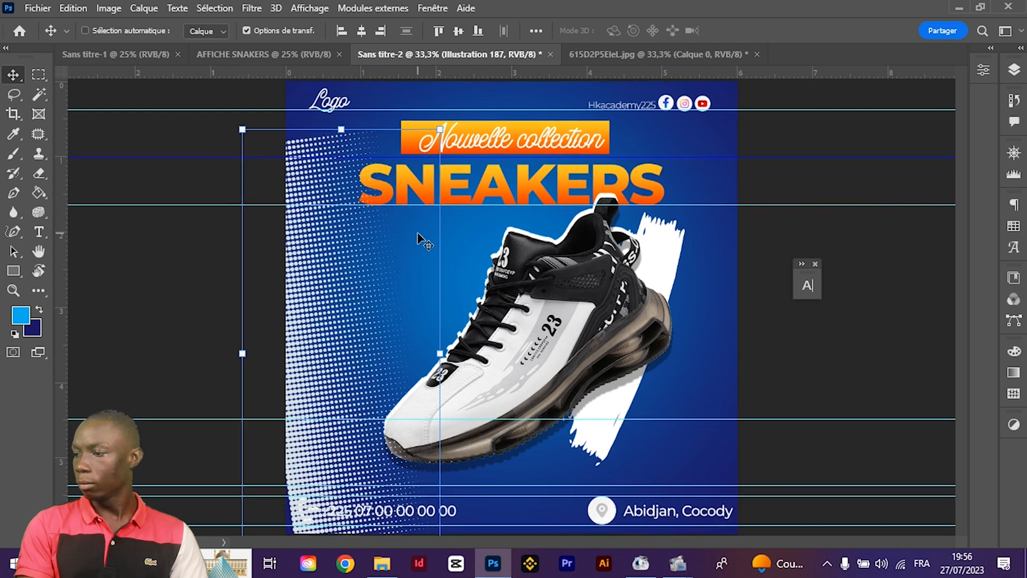
Tilt the halftone graphic and shift it outward so its dots fill the poster's lower-left corner diagonally
{"action": "key", "text": "ctrl+minus"}
{"action": "key", "text": "ctrl+minus"}
{"action": "left_click", "coordinate": [422, 342]}
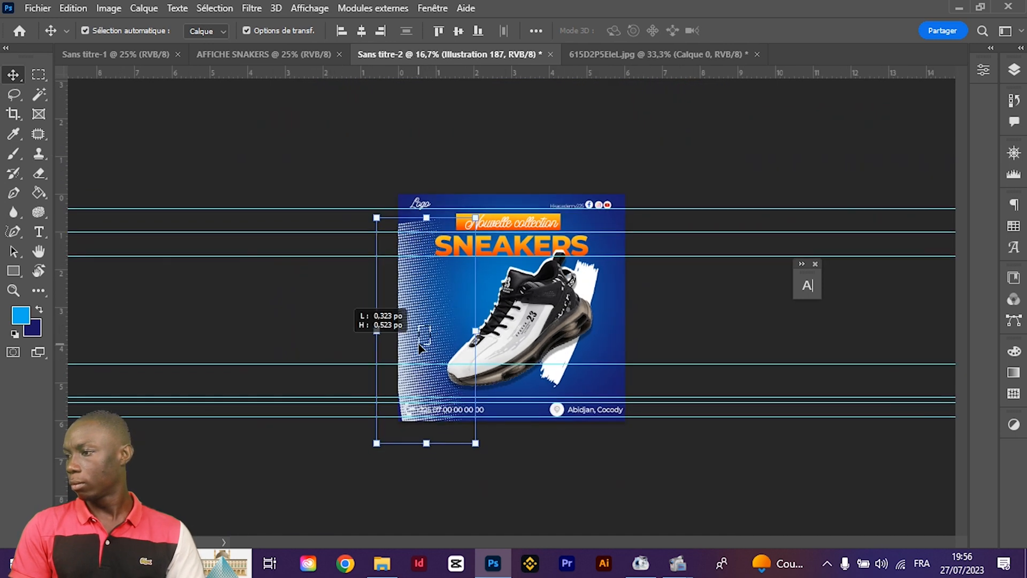
{"action": "left_click", "coordinate": [405, 348]}
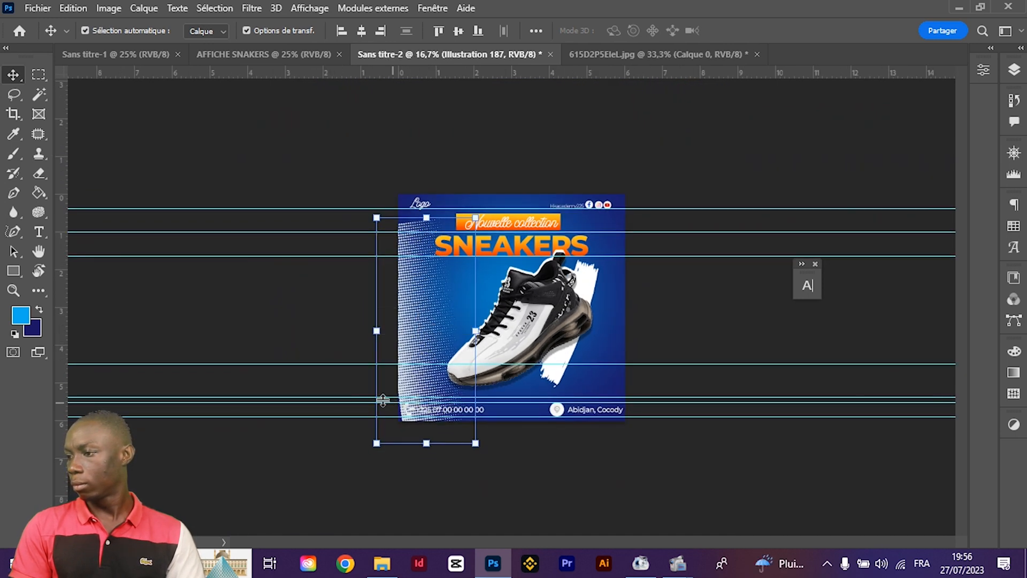
{"action": "mouse_move", "coordinate": [376, 397]}
{"action": "left_mouse_down"}
{"action": "mouse_move", "coordinate": [413, 377]}
{"action": "mouse_move", "coordinate": [386, 397]}
{"action": "left_mouse_up"}
{"action": "left_click_drag", "start_coordinate": [469, 486], "coordinate": [496, 464]}
{"action": "key", "text": "Escape"}
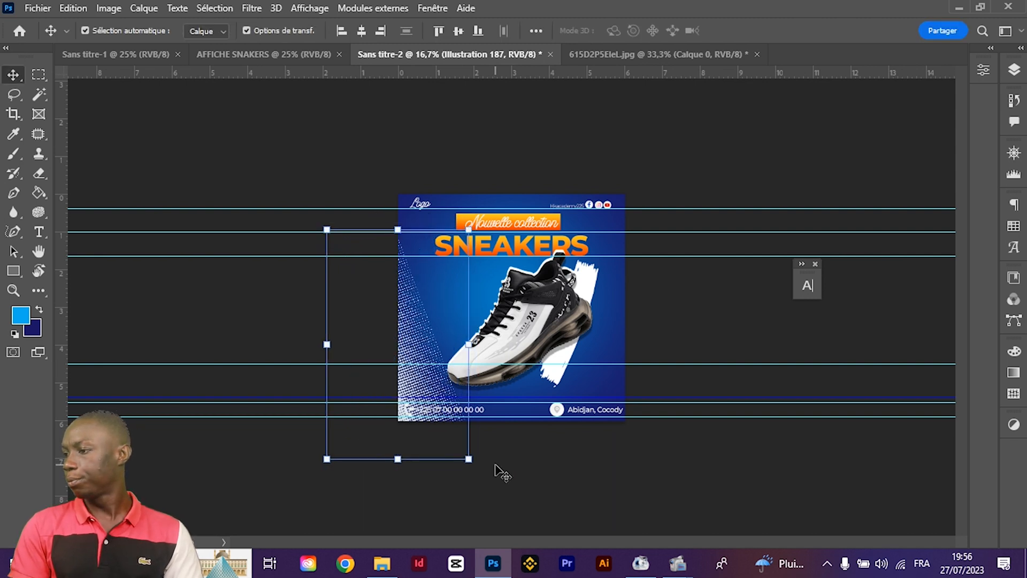
Move the Illustration 187 layer directly below Calque 1 and deselect it
{"action": "left_click", "coordinate": [1018, 70]}
{"action": "scroll", "coordinate": [868, 155], "scroll_direction": "up", "scroll_amount": 5}
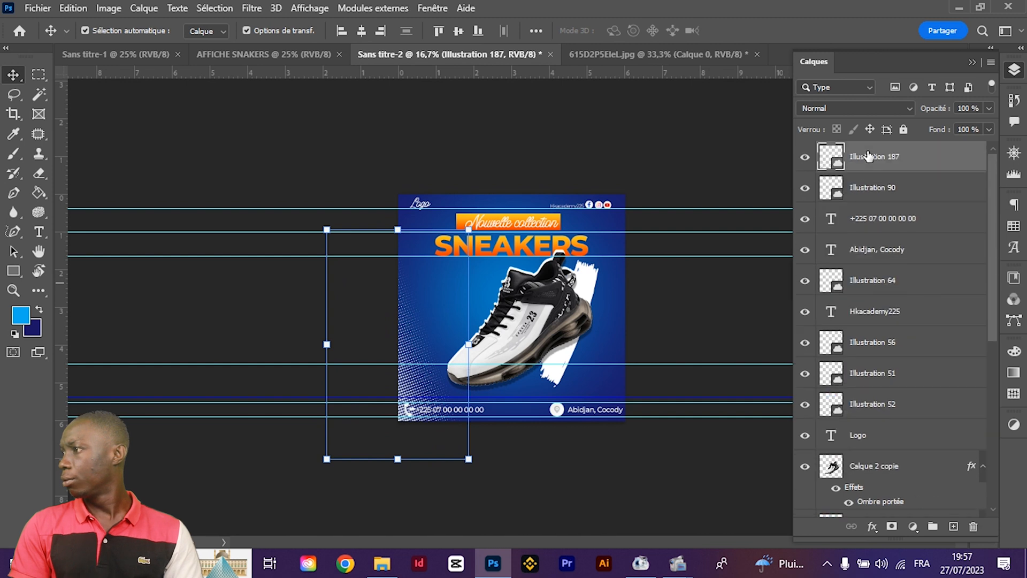
{"action": "left_click_drag", "start_coordinate": [873, 167], "coordinate": [875, 462]}
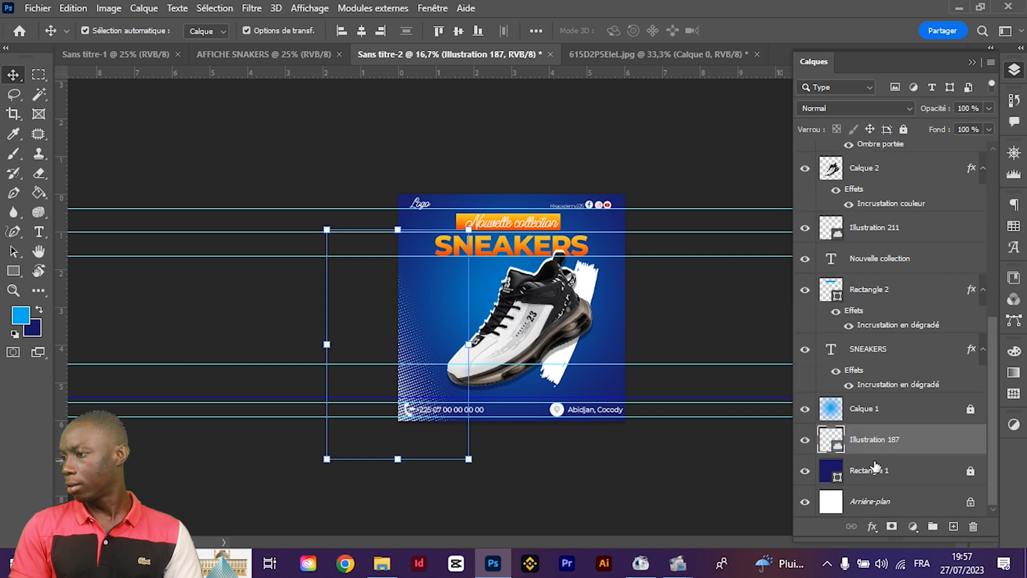
{"action": "left_click", "coordinate": [558, 494]}
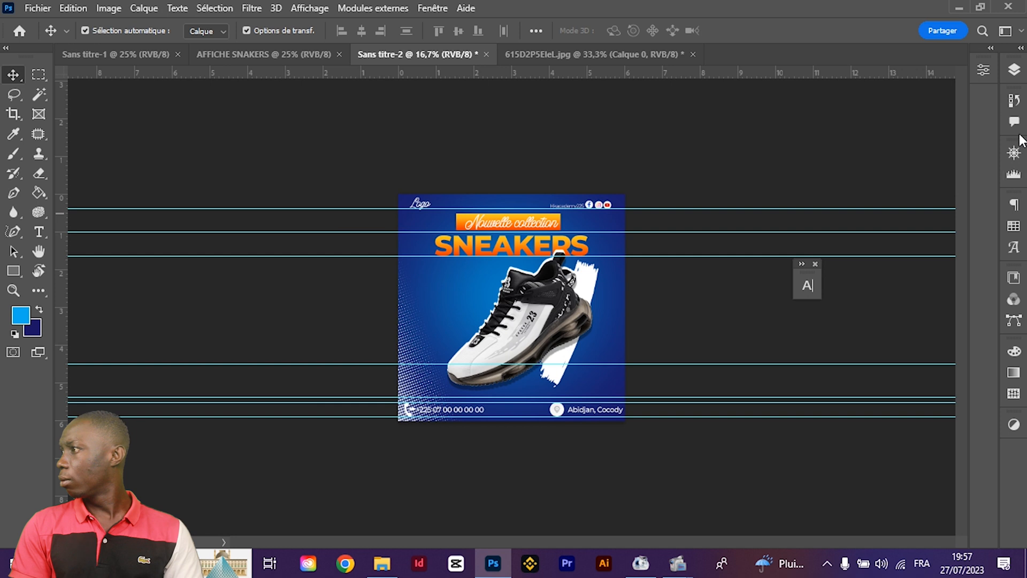
Add a layer mask to Illustration 187 and fade out its lower edge with a soft 1500 px black brush
{"action": "left_click", "coordinate": [1016, 76]}
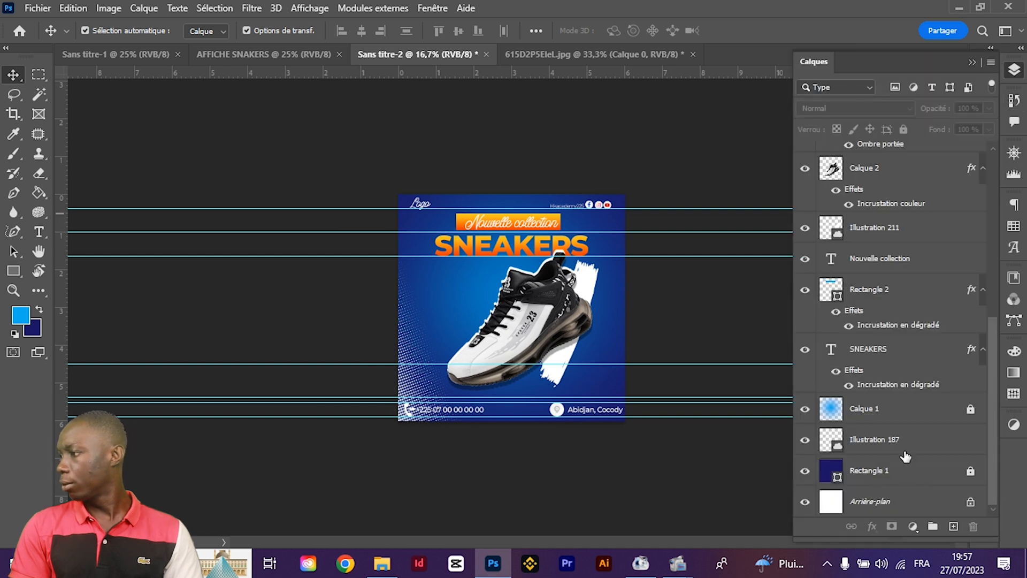
{"action": "left_click", "coordinate": [872, 437]}
{"action": "left_click", "coordinate": [891, 526]}
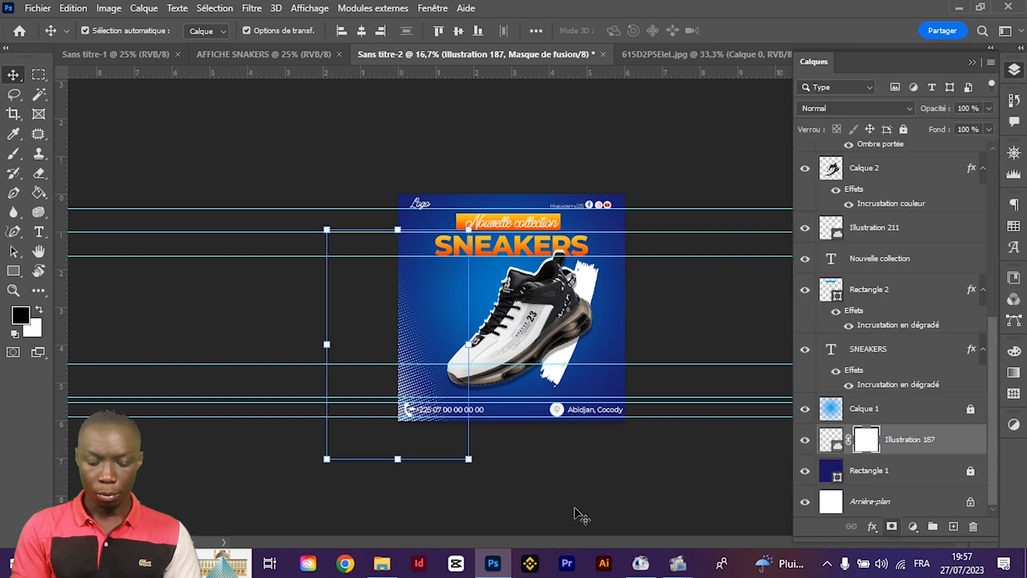
{"action": "key", "text": "ctrl+minus"}
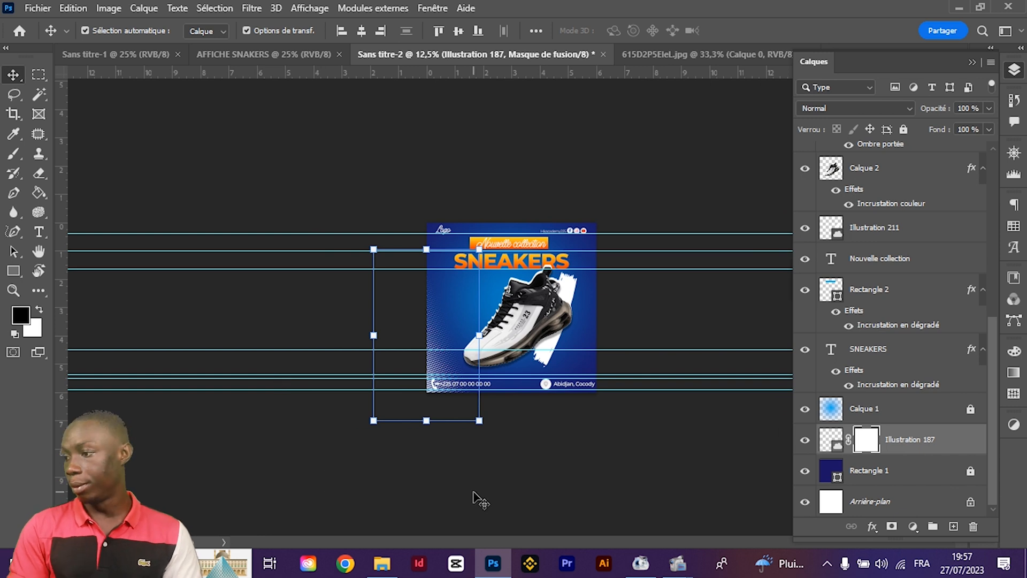
{"action": "key", "text": "b"}
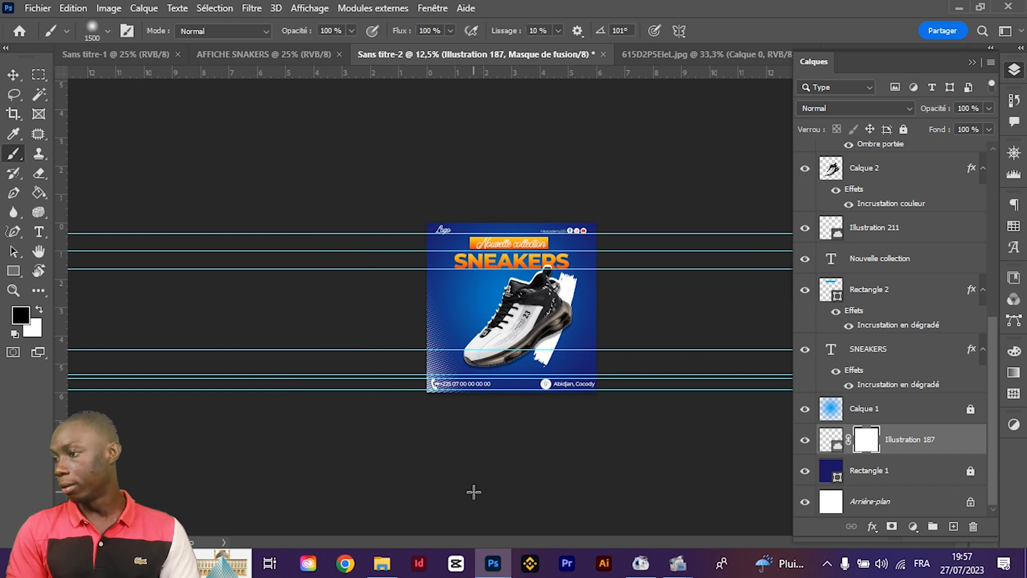
{"action": "left_click", "coordinate": [436, 427]}
{"action": "left_click", "coordinate": [457, 426]}
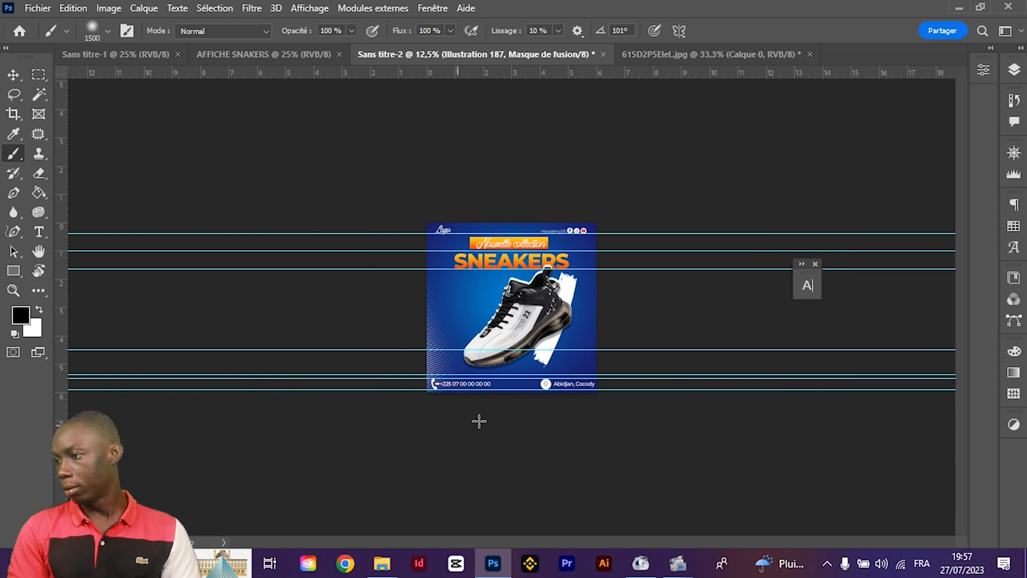
{"action": "left_click", "coordinate": [14, 74]}
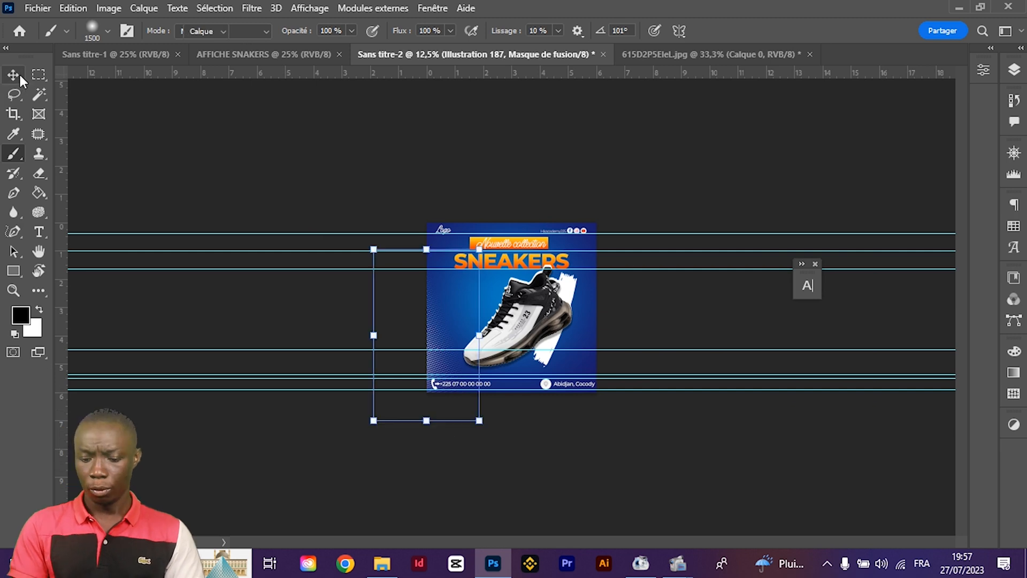
{"action": "key", "text": "ctrl+plus"}
{"action": "key", "text": "ctrl+plus"}
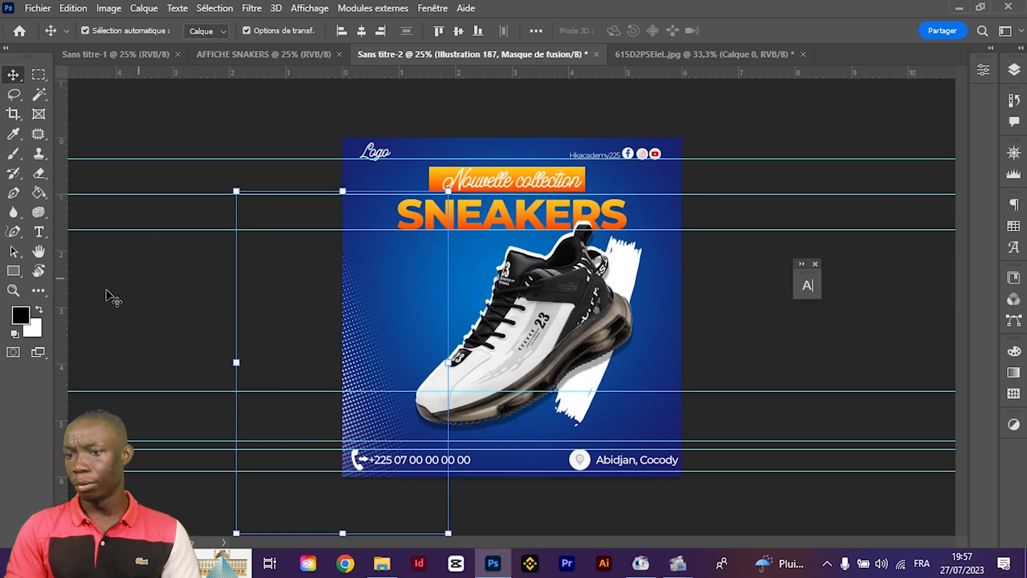
{"action": "left_click", "coordinate": [96, 348]}
Draw a rectangle about 2004 × 268 px across the poster's bottom, over the contact line, and fill it with white
{"action": "left_click", "coordinate": [13, 252]}
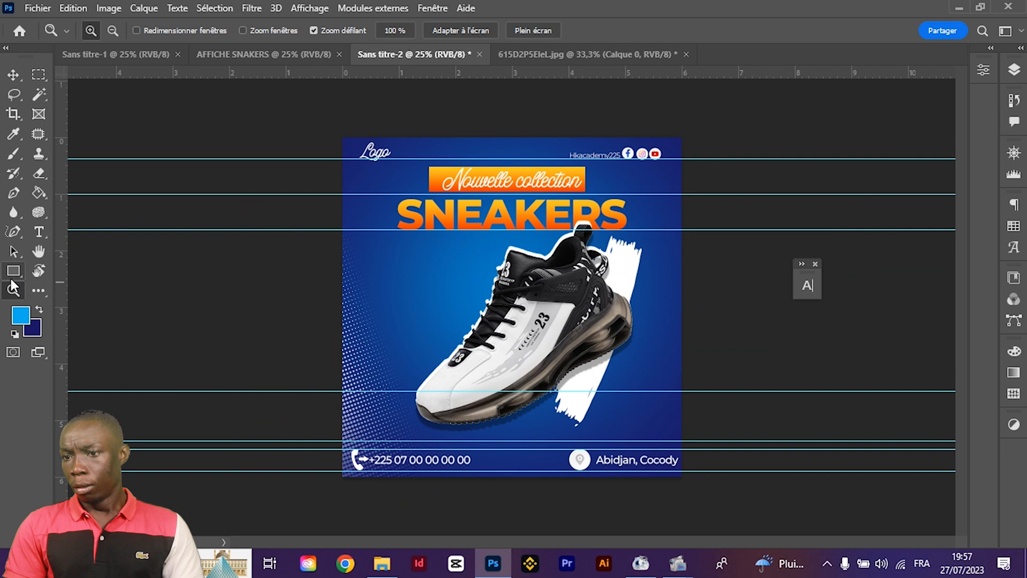
{"action": "left_click", "coordinate": [14, 270]}
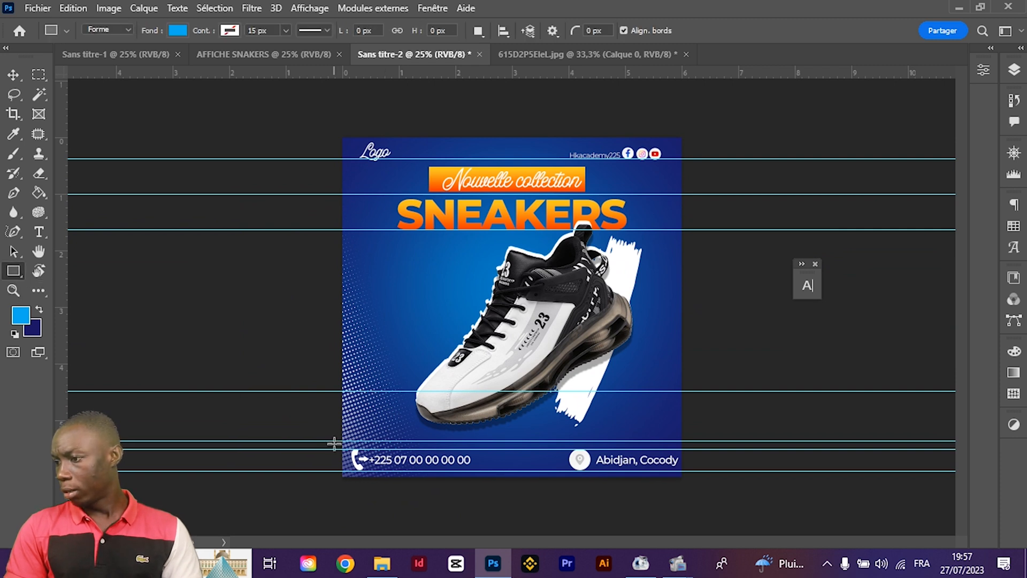
{"action": "left_click_drag", "start_coordinate": [334, 442], "coordinate": [712, 491]}
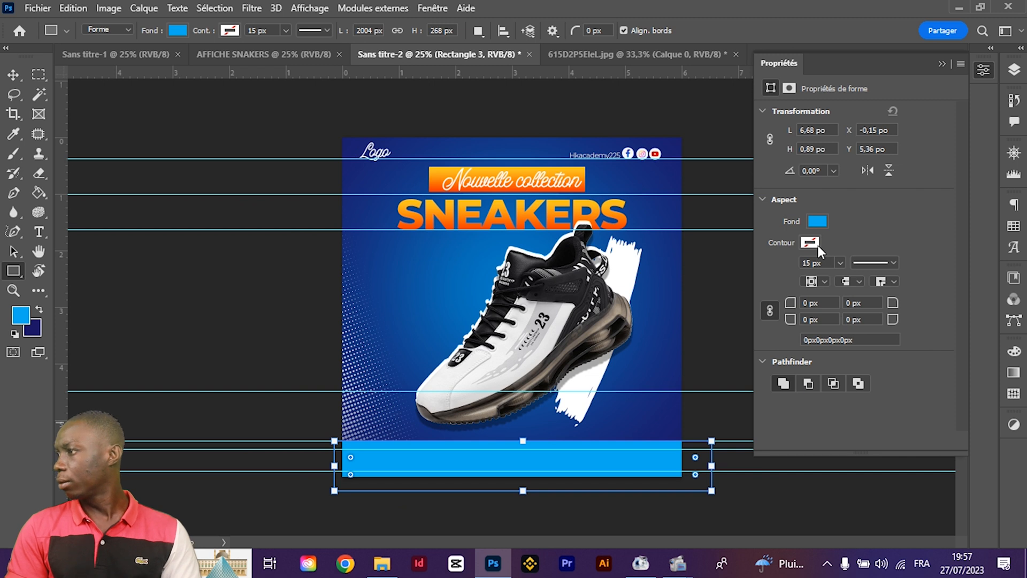
{"action": "left_click", "coordinate": [817, 221]}
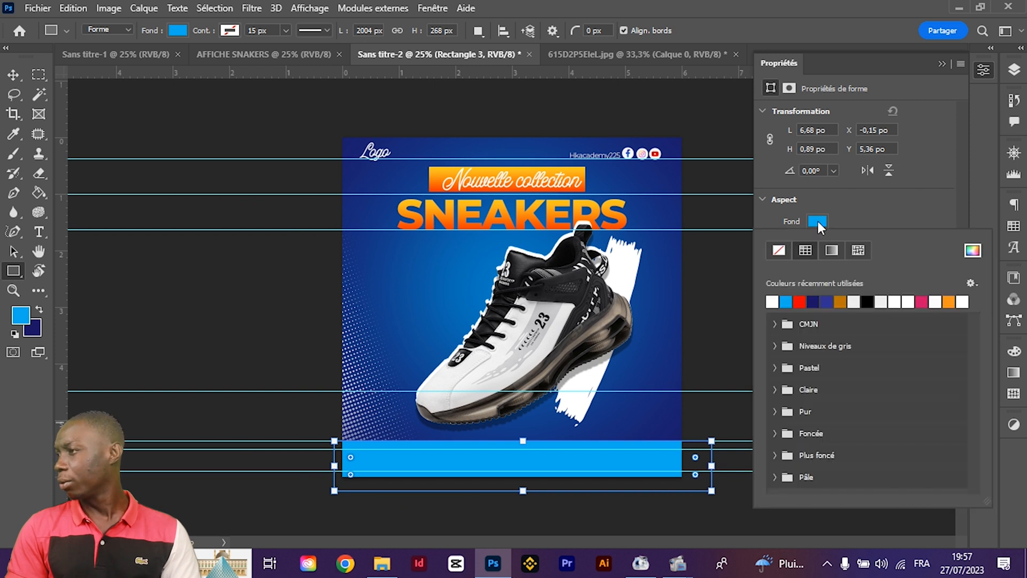
{"action": "left_click", "coordinate": [772, 302]}
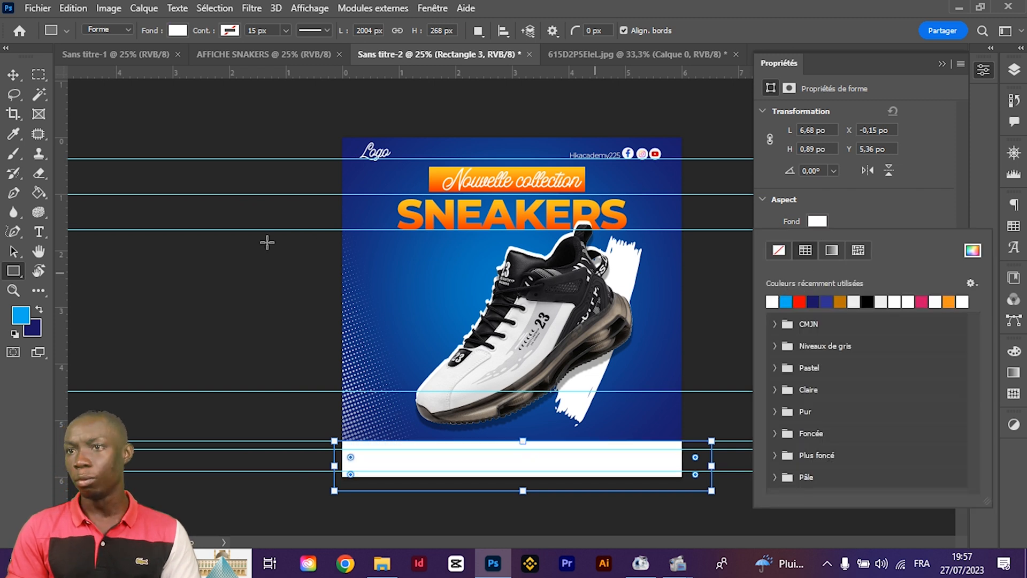
{"action": "left_click", "coordinate": [14, 75]}
{"action": "left_click", "coordinate": [231, 257]}
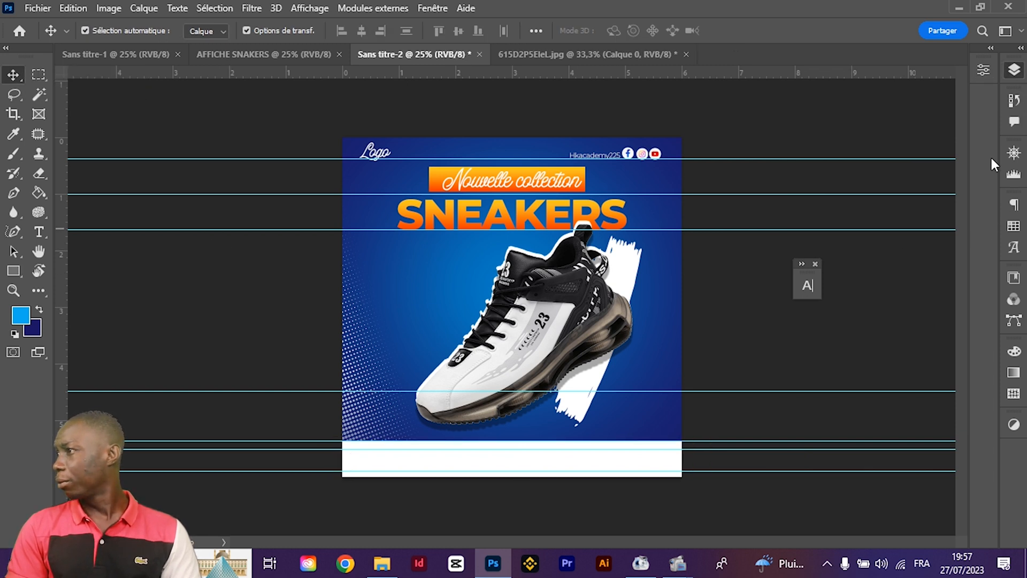
Move the white rectangle's layer below the SNEAKERS text layer, directly above Calque 1
{"action": "left_click", "coordinate": [1014, 69]}
{"action": "scroll", "coordinate": [915, 227], "scroll_direction": "up", "scroll_amount": 10}
{"action": "scroll", "coordinate": [881, 214], "scroll_direction": "down", "scroll_amount": 11}
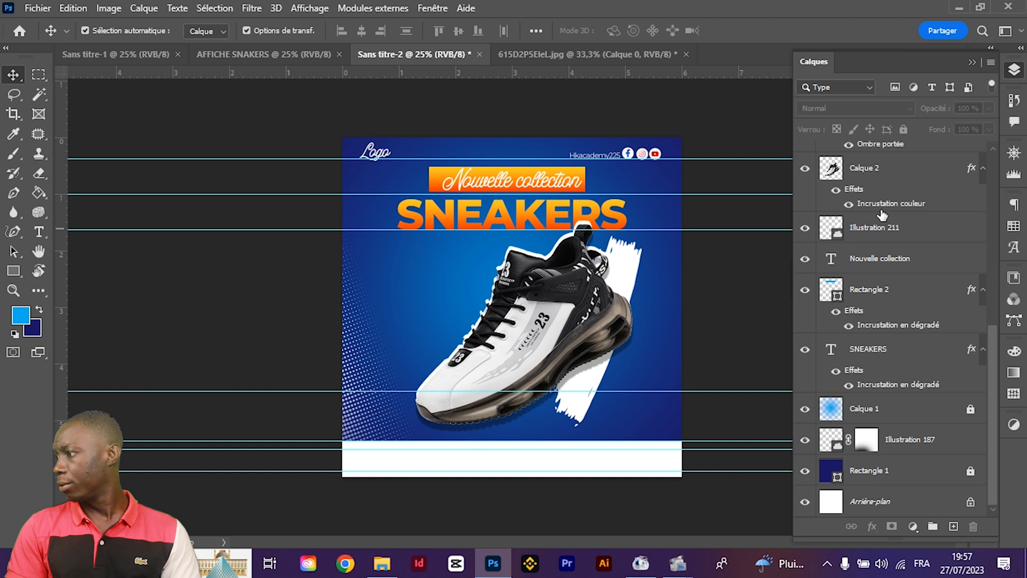
{"action": "scroll", "coordinate": [882, 215], "scroll_direction": "up", "scroll_amount": 10}
{"action": "scroll", "coordinate": [882, 215], "scroll_direction": "down", "scroll_amount": 10}
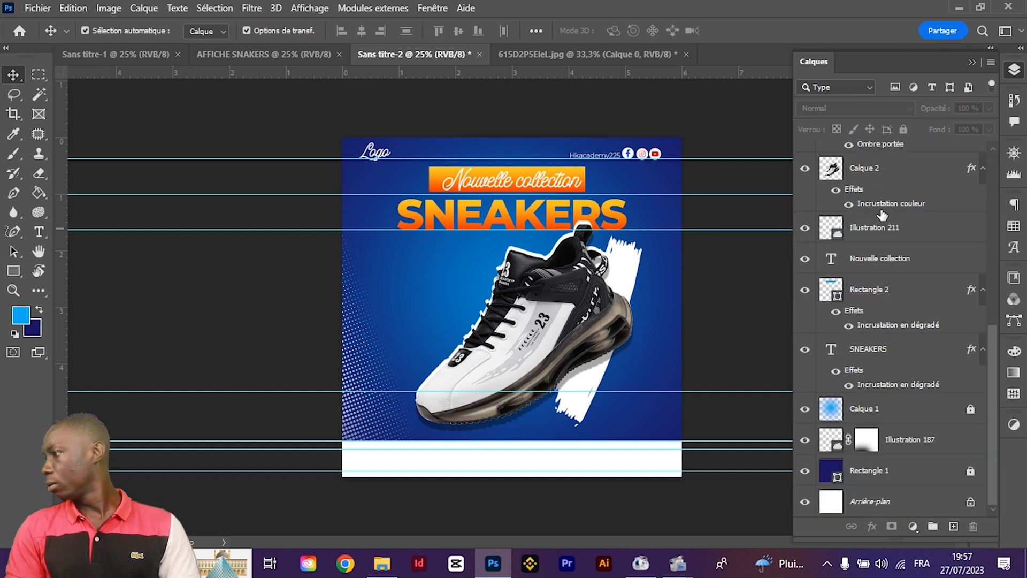
{"action": "left_click", "coordinate": [673, 467]}
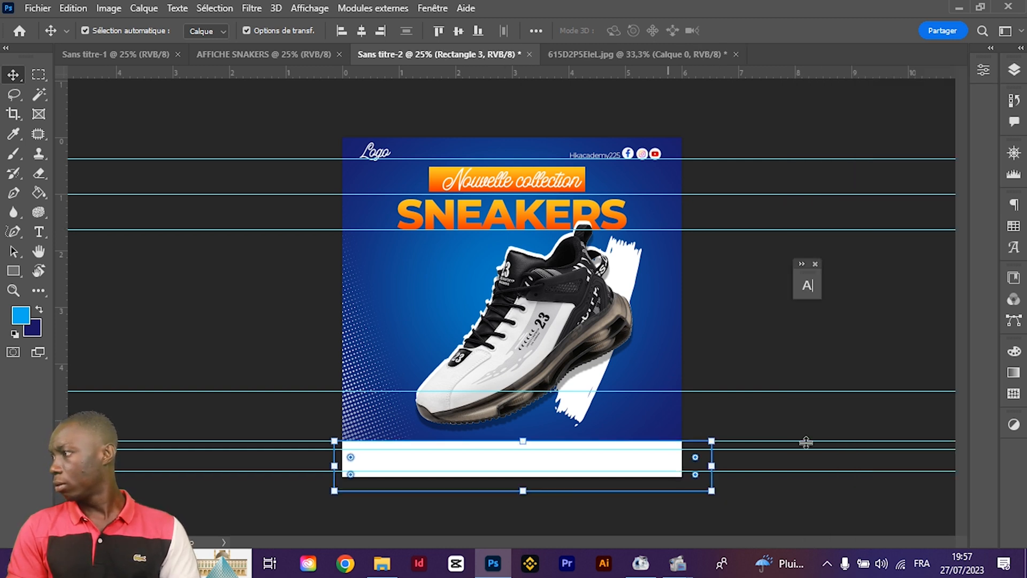
{"action": "left_click", "coordinate": [1014, 69]}
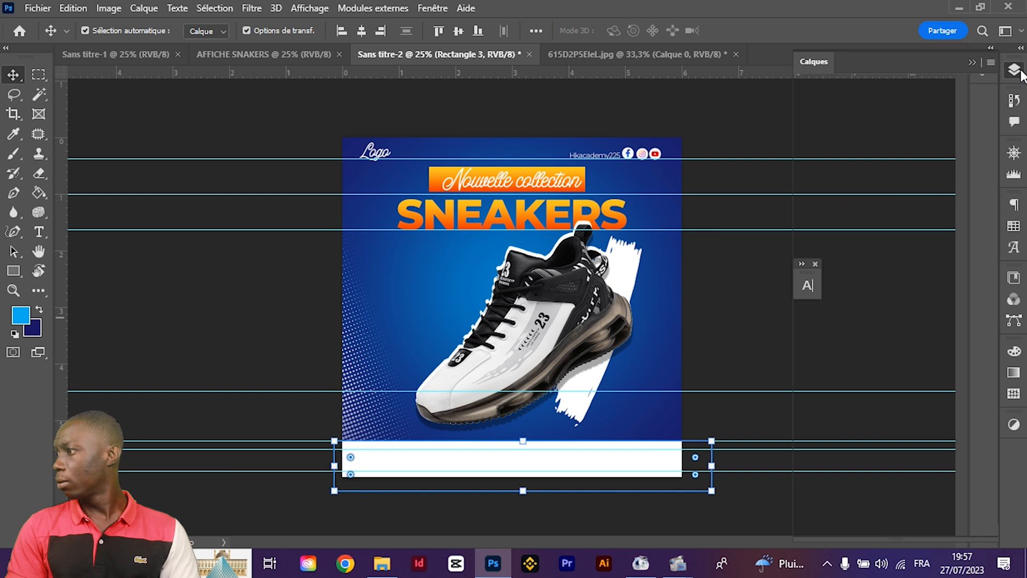
{"action": "left_click_drag", "start_coordinate": [871, 157], "coordinate": [864, 399]}
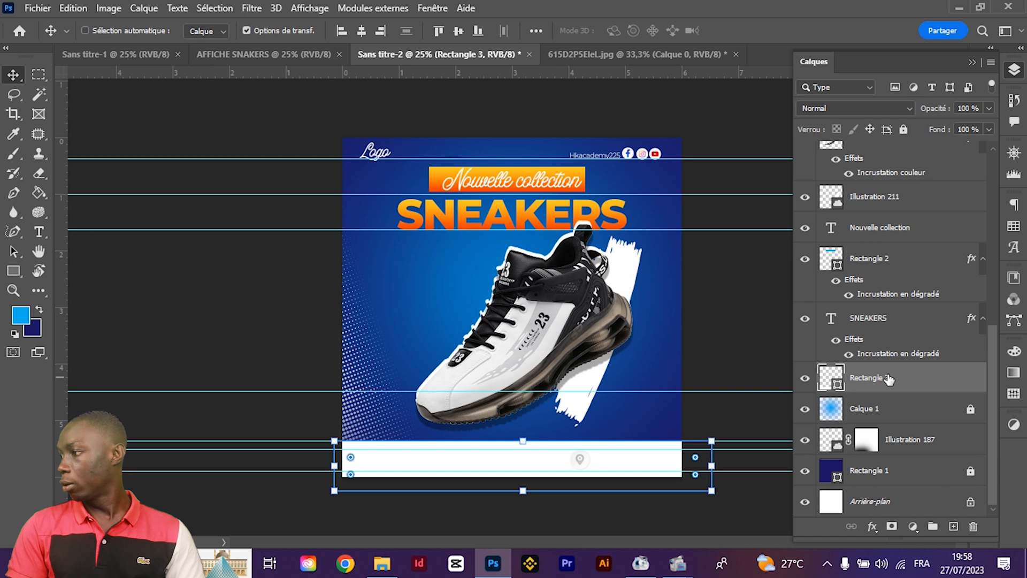
Duplicate the white rectangle and paste the copied gradient layer style onto the original below it
{"action": "key", "text": "ctrl+j"}
{"action": "right_click", "coordinate": [891, 407]}
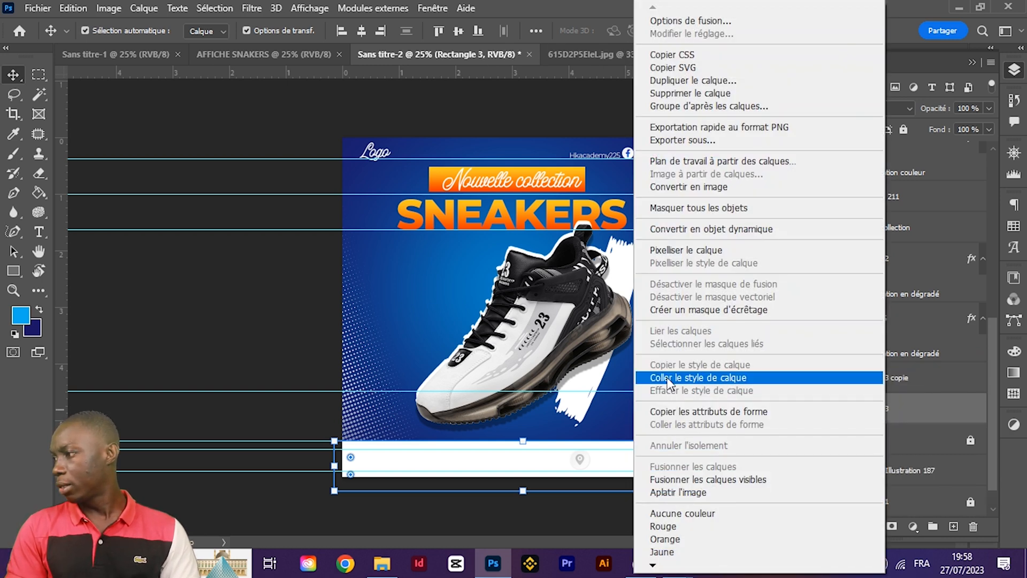
{"action": "left_click", "coordinate": [698, 377]}
Nudge the gradient rectangle upward until a thin strip of it shows above the white band
{"action": "key", "text": "shift+Up"}
{"action": "key", "text": "shift+Up"}
{"action": "key", "text": "shift+Up"}
{"action": "key", "text": "shift+Up"}
{"action": "key", "text": "shift+Up"}
{"action": "key", "text": "Up"}
{"action": "key", "text": "Up"}
{"action": "key", "text": "Up"}
{"action": "key", "text": "Up"}
{"action": "key", "text": "Down"}
{"action": "key", "text": "Down"}
{"action": "key", "text": "Down"}
{"action": "key", "text": "Down"}
{"action": "key", "text": "Down"}
{"action": "key", "text": "Down"}
{"action": "key", "text": "Down"}
{"action": "key", "text": "Down"}
{"action": "key", "text": "Up"}
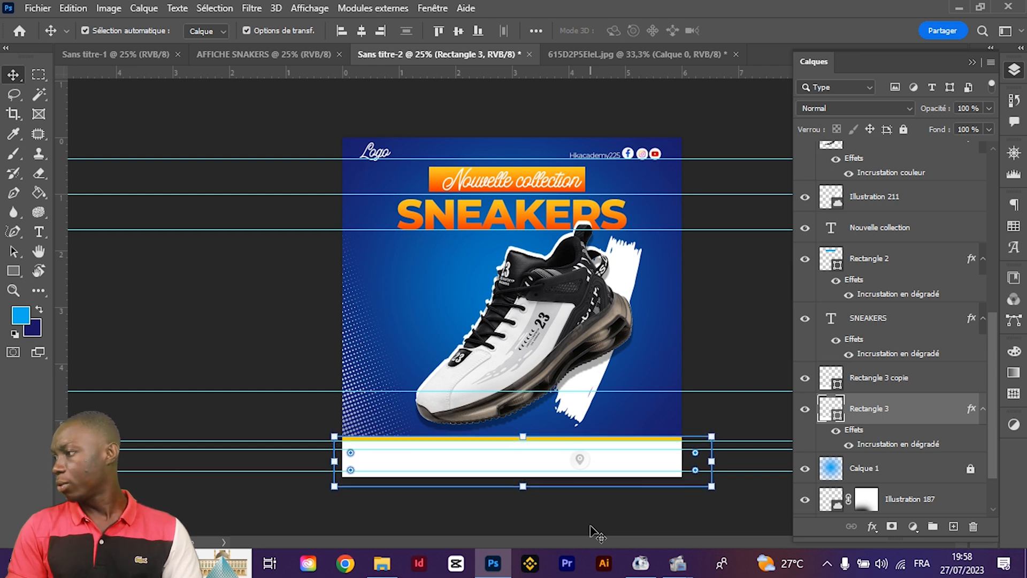
Set the gradient overlay angle to 45° on the strip rectangle (Rectangle 3) above the white band
{"action": "double_click", "coordinate": [918, 415]}
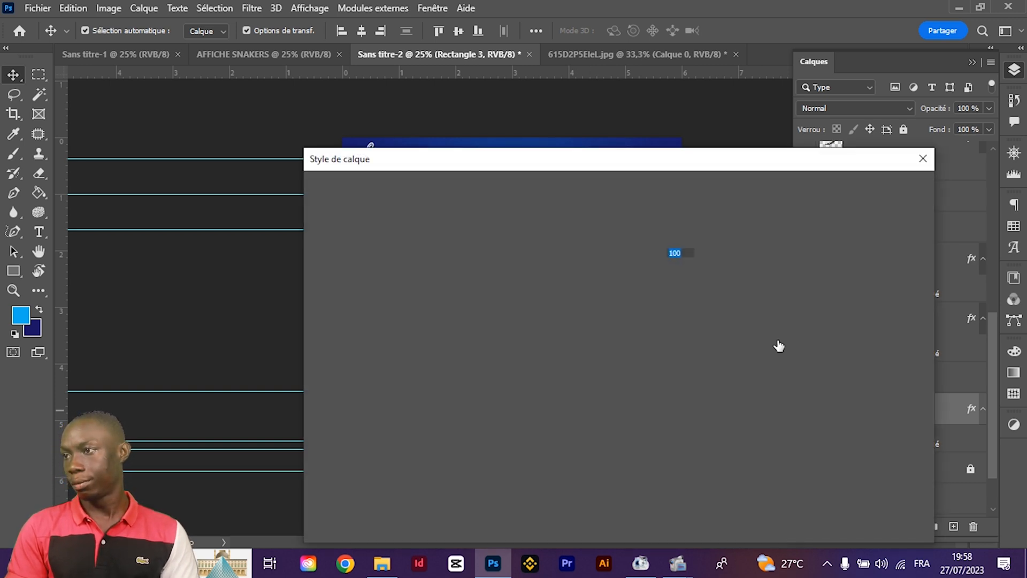
{"action": "left_click_drag", "start_coordinate": [371, 170], "coordinate": [530, 41]}
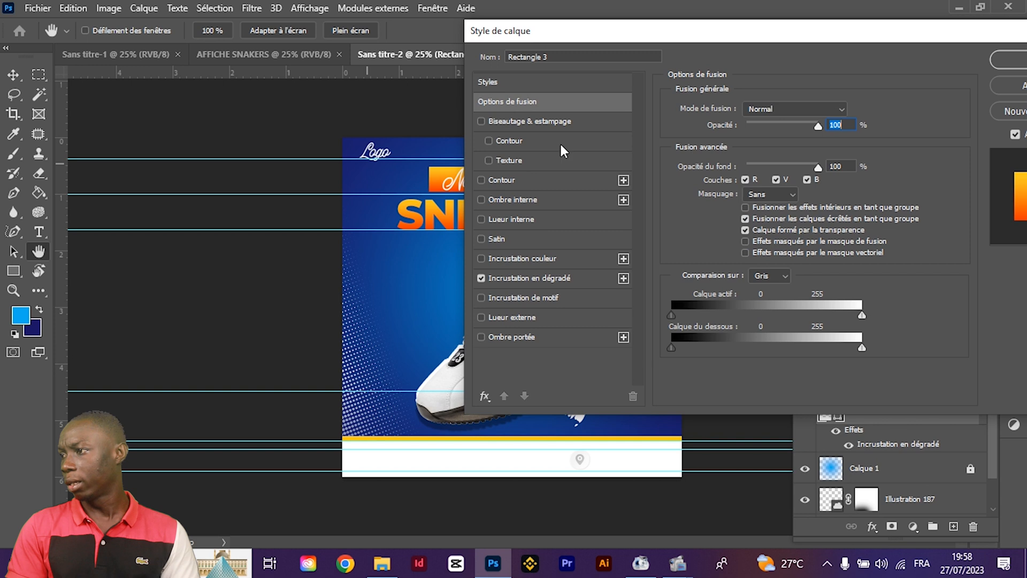
{"action": "left_click", "coordinate": [516, 280]}
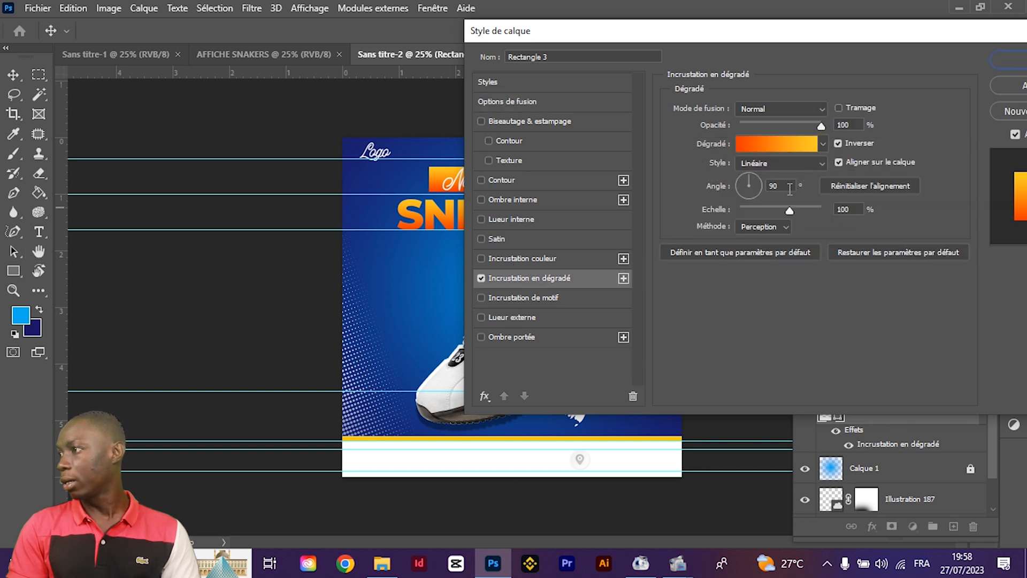
{"action": "left_click", "coordinate": [787, 186]}
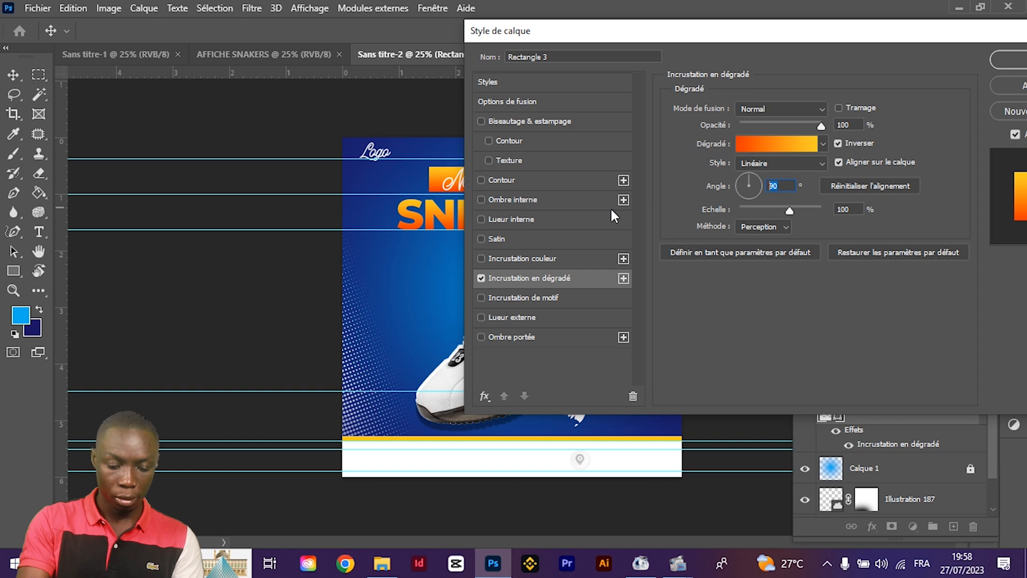
{"action": "type", "text": "45"}
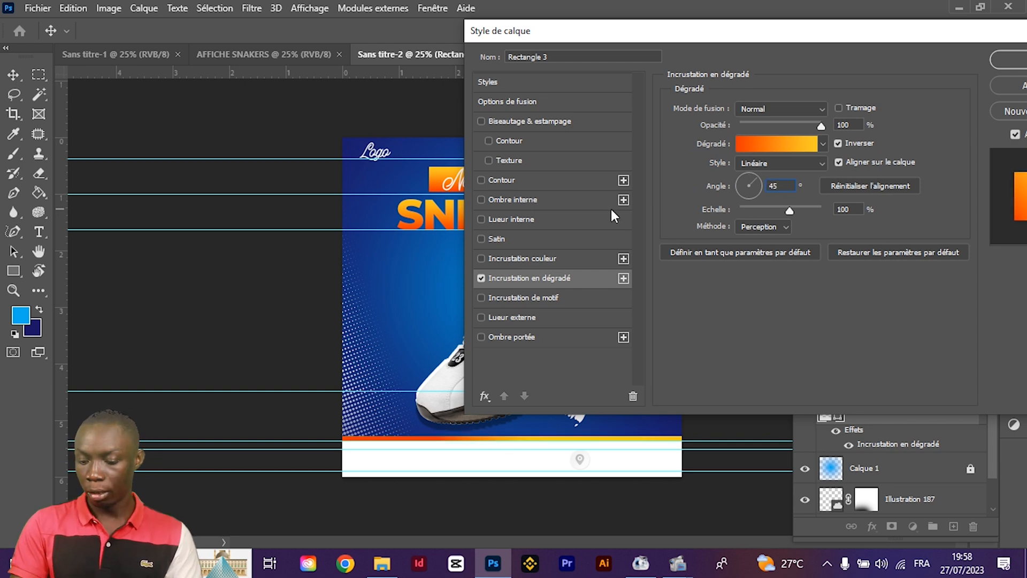
{"action": "key", "text": "Return"}
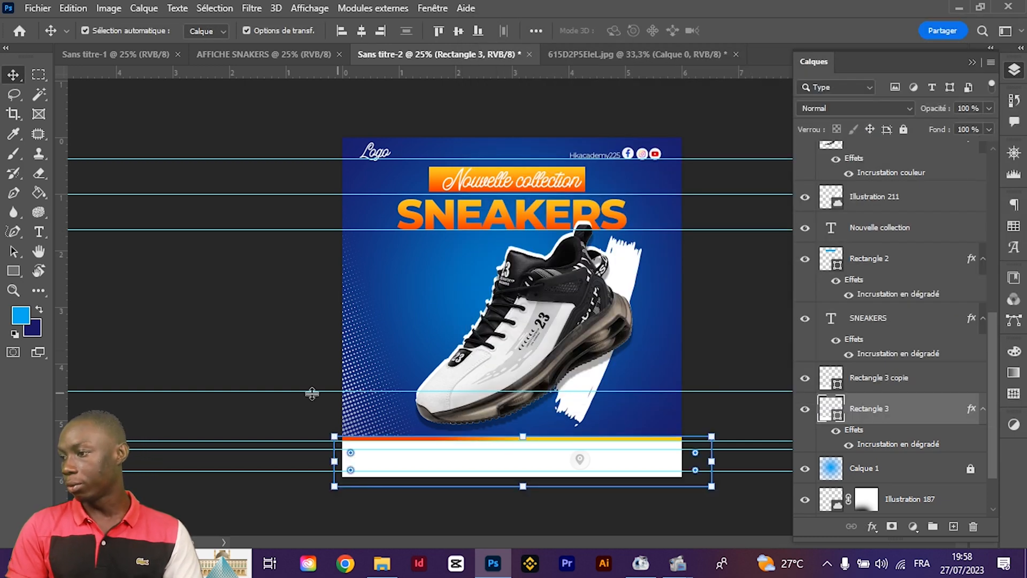
{"action": "left_click", "coordinate": [158, 383]}
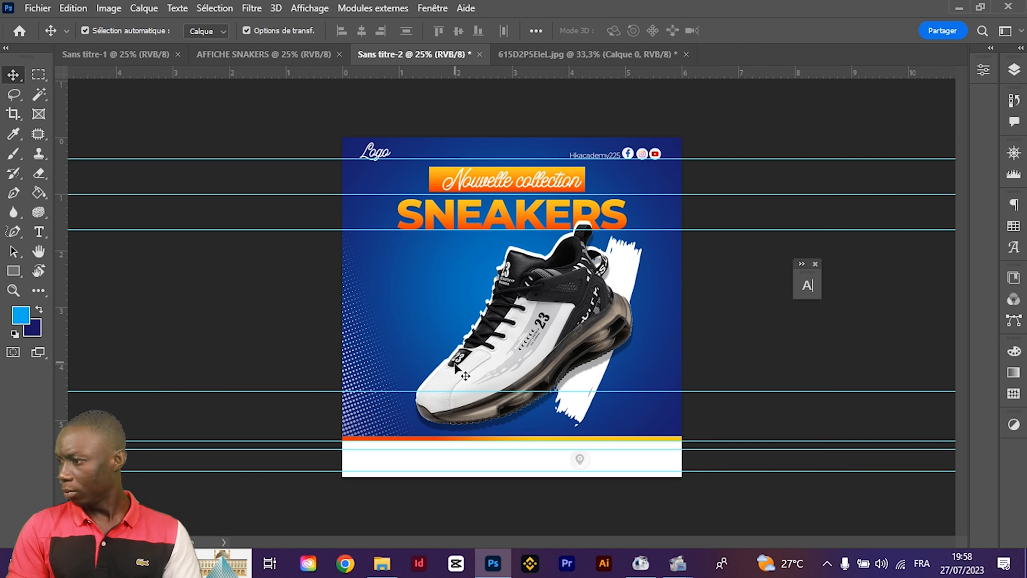
Recolour the phone number and location texts in the white band with the poster's dark blue background colour, #172a78
{"action": "left_click", "coordinate": [619, 458]}
{"action": "left_click", "coordinate": [397, 457]}
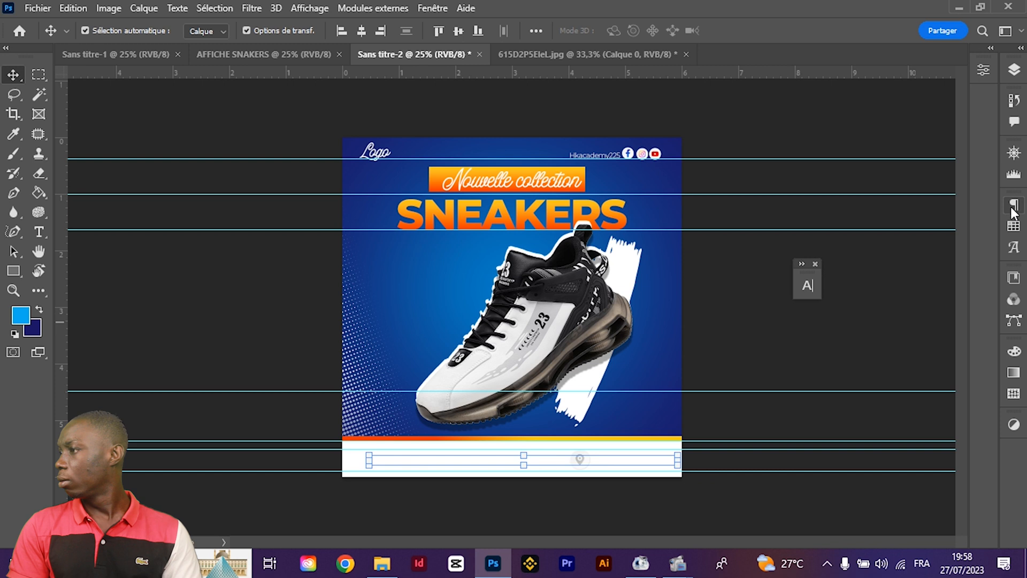
{"action": "left_click", "coordinate": [806, 285]}
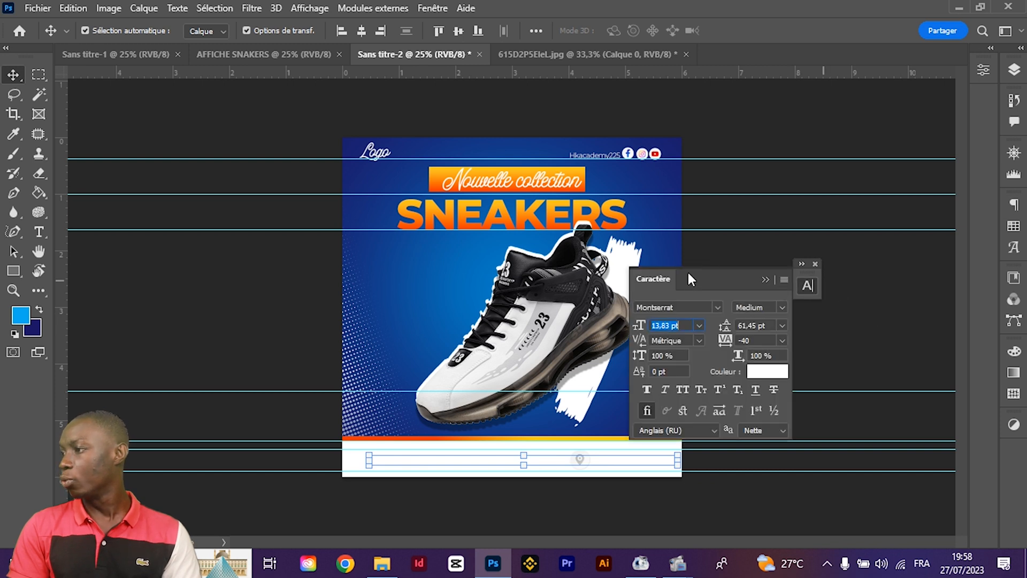
{"action": "left_click_drag", "start_coordinate": [690, 278], "coordinate": [787, 250]}
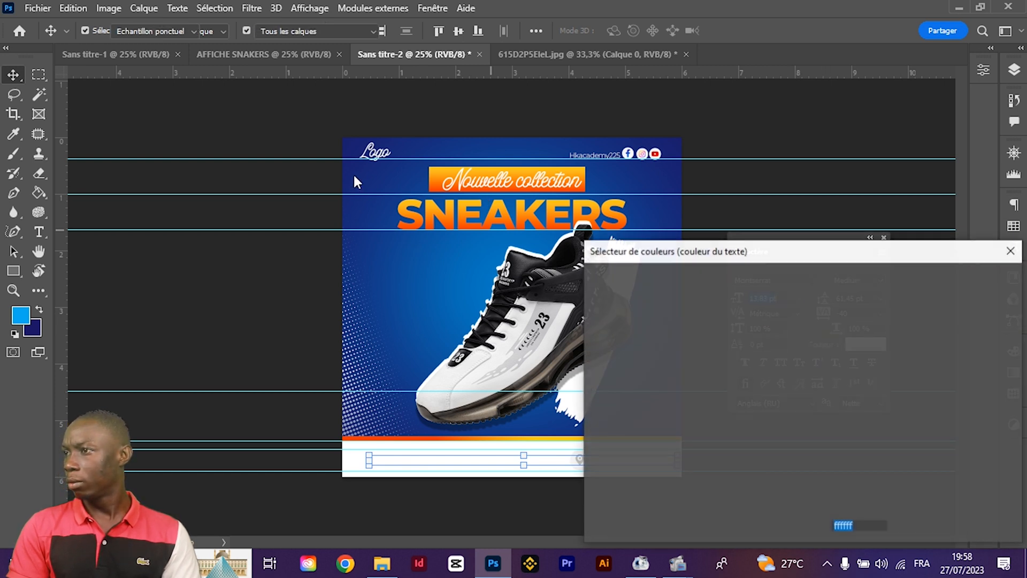
{"action": "left_click", "coordinate": [400, 151]}
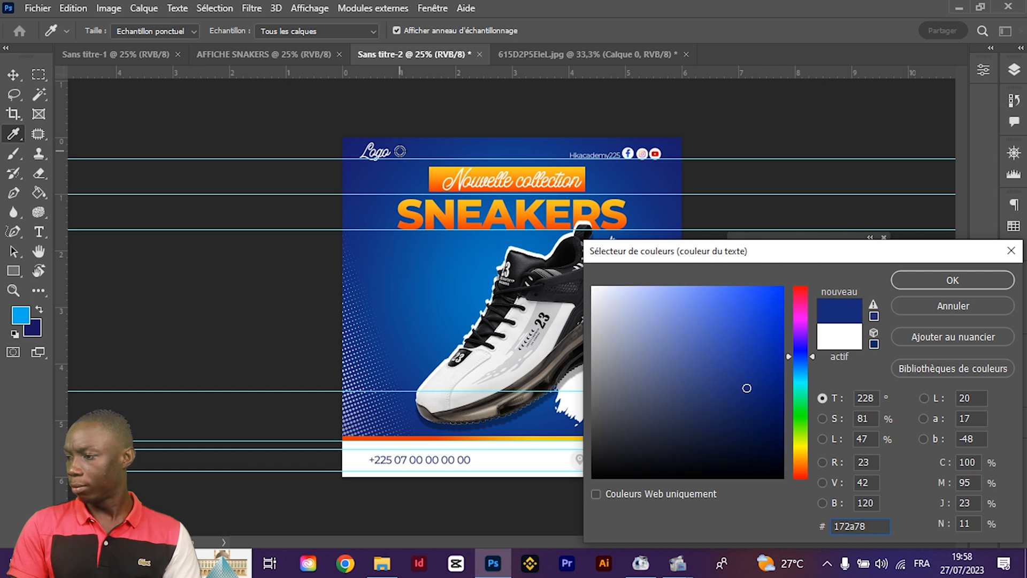
{"action": "key", "text": "Return"}
{"action": "key", "text": "v"}
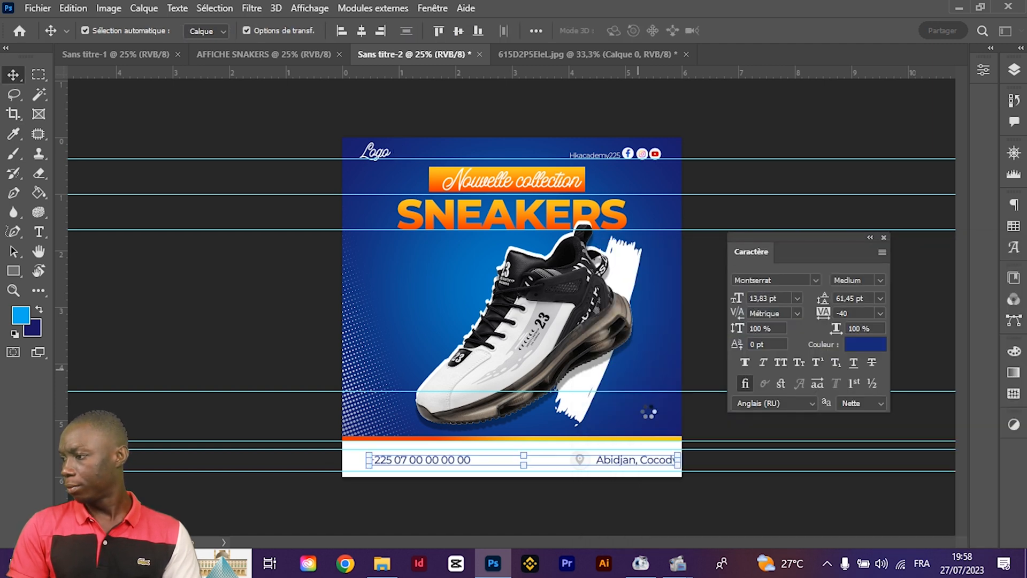
{"action": "left_click", "coordinate": [435, 512]}
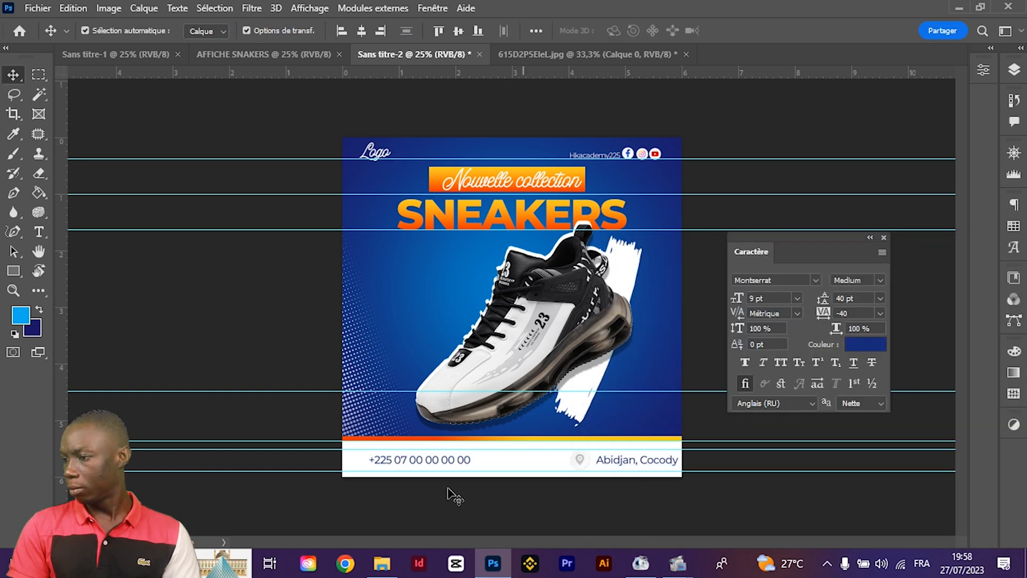
Paste the copied gradient layer style onto the phone icon beside the phone number
{"action": "left_click", "coordinate": [355, 467]}
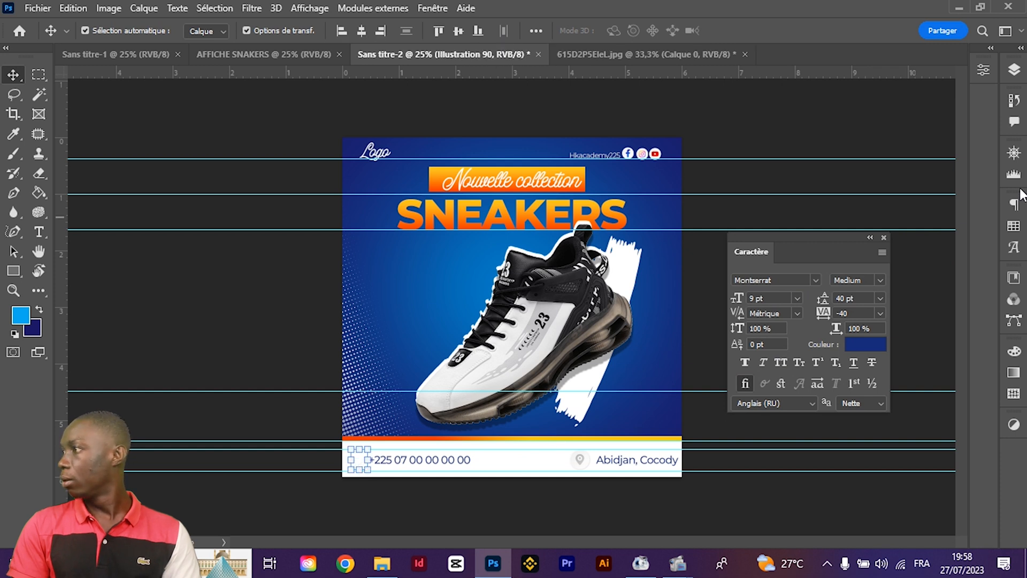
{"action": "left_click", "coordinate": [1014, 70]}
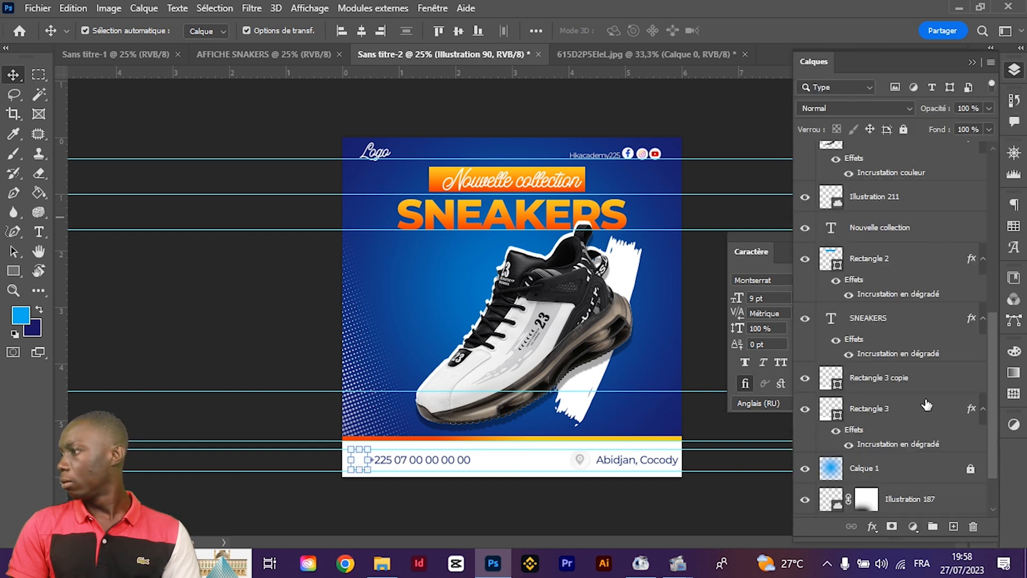
{"action": "scroll", "coordinate": [939, 445], "scroll_direction": "down", "scroll_amount": 2}
{"action": "scroll", "coordinate": [938, 445], "scroll_direction": "up", "scroll_amount": 8}
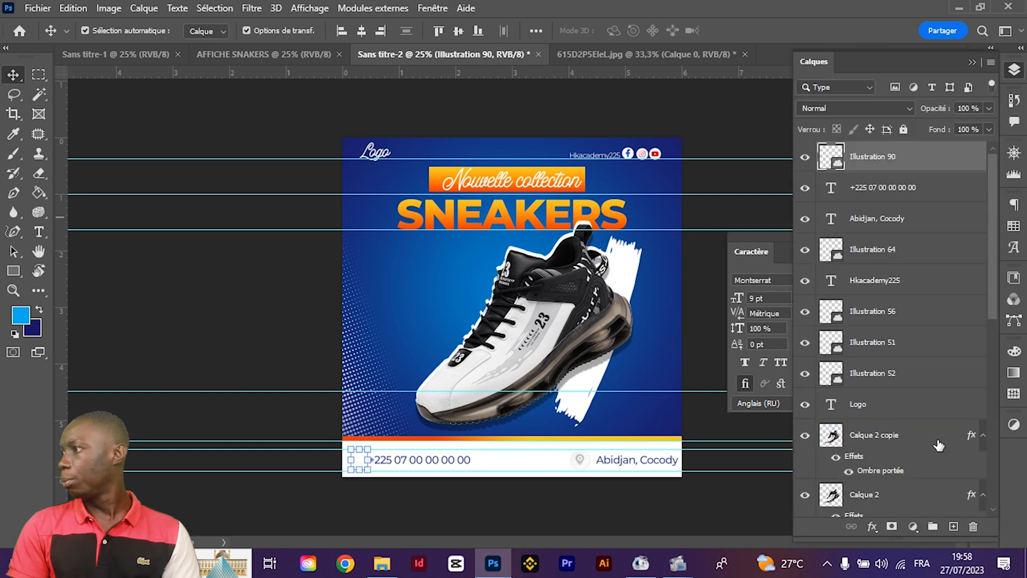
{"action": "right_click", "coordinate": [933, 167]}
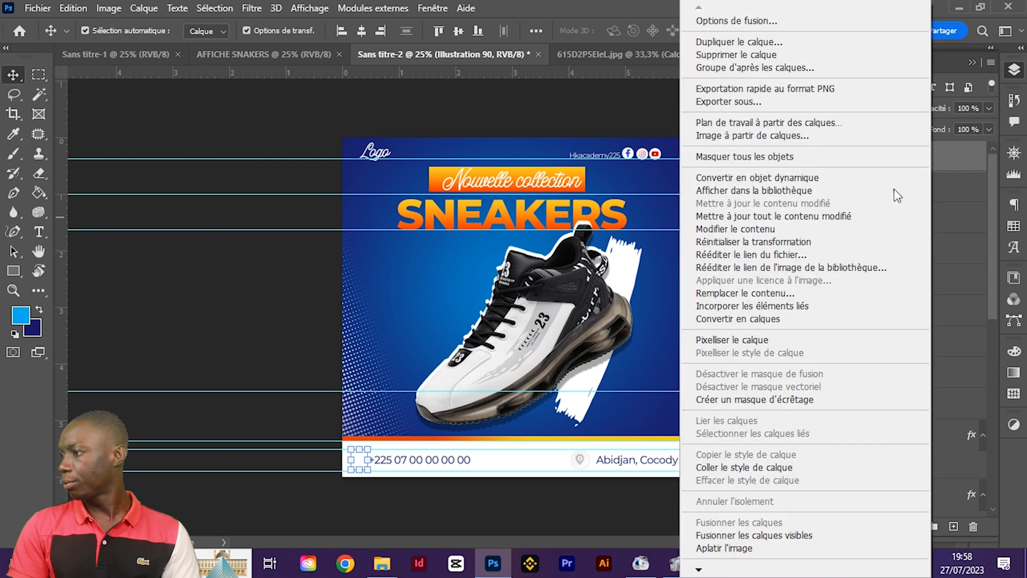
{"action": "left_click", "coordinate": [733, 471]}
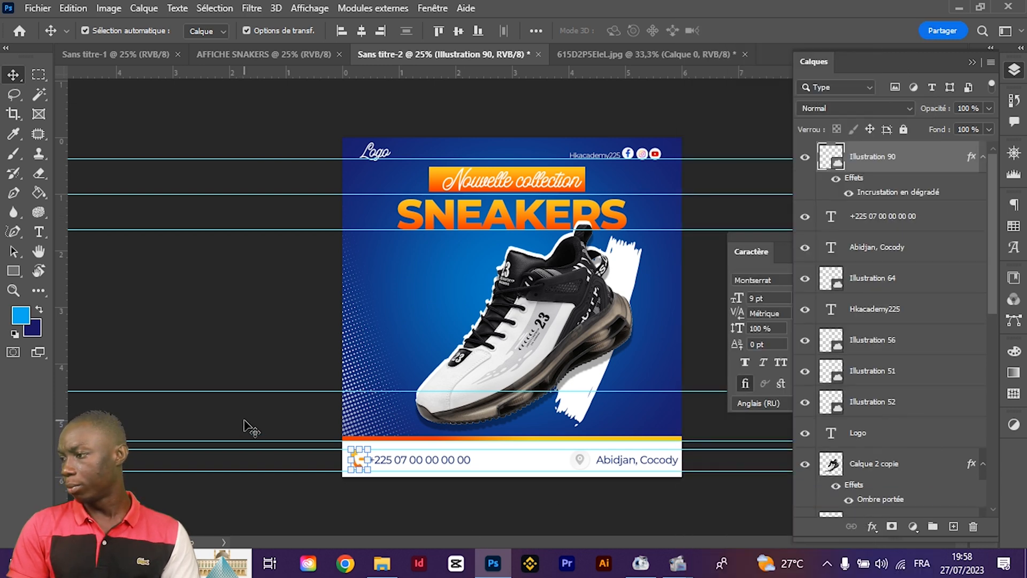
{"action": "left_click", "coordinate": [251, 427]}
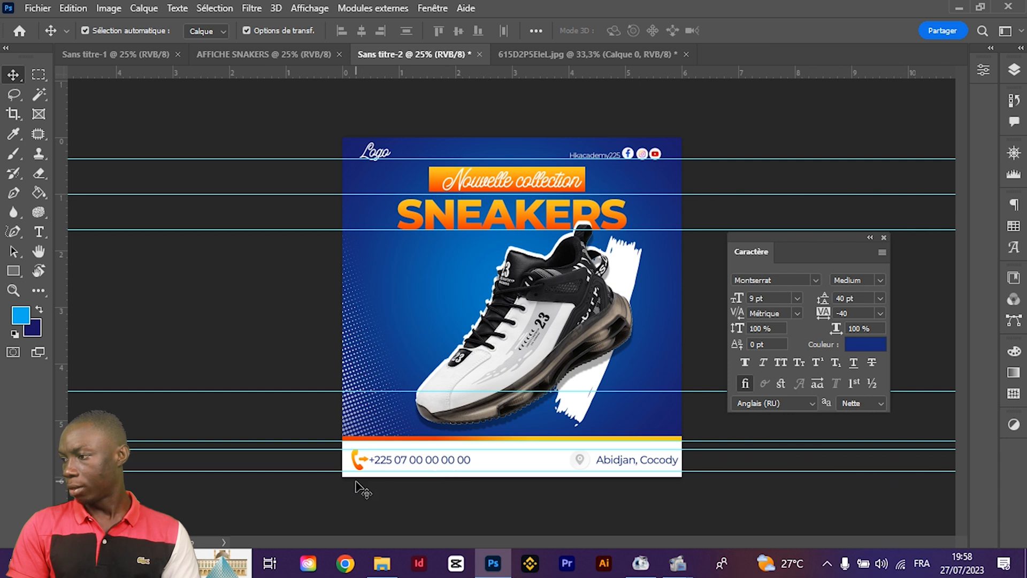
Turn off the phone icon's gradient overlay and give it a light grey #c4c4c4 colour overlay instead
{"action": "left_click", "coordinate": [357, 464]}
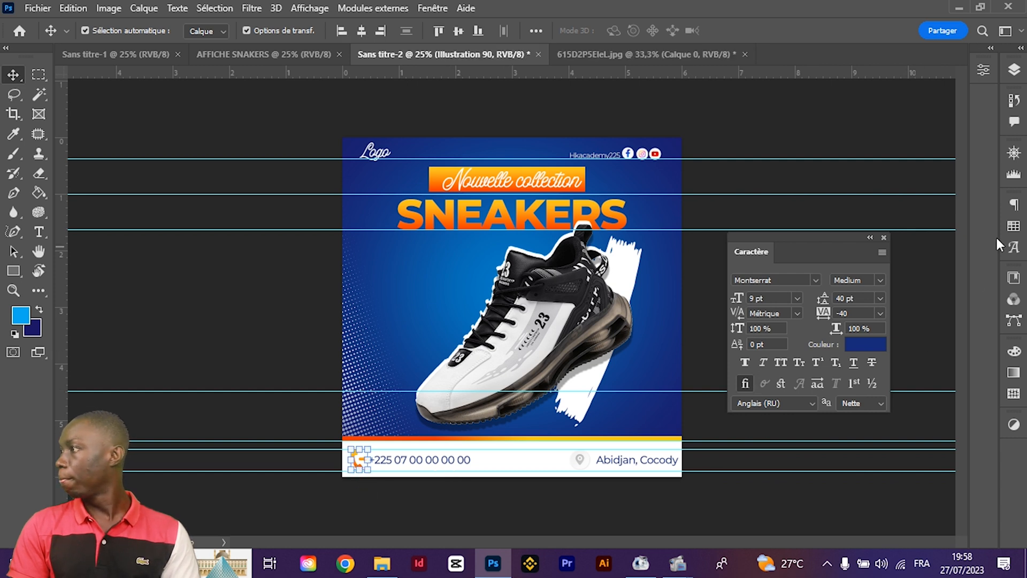
{"action": "left_click", "coordinate": [1014, 70]}
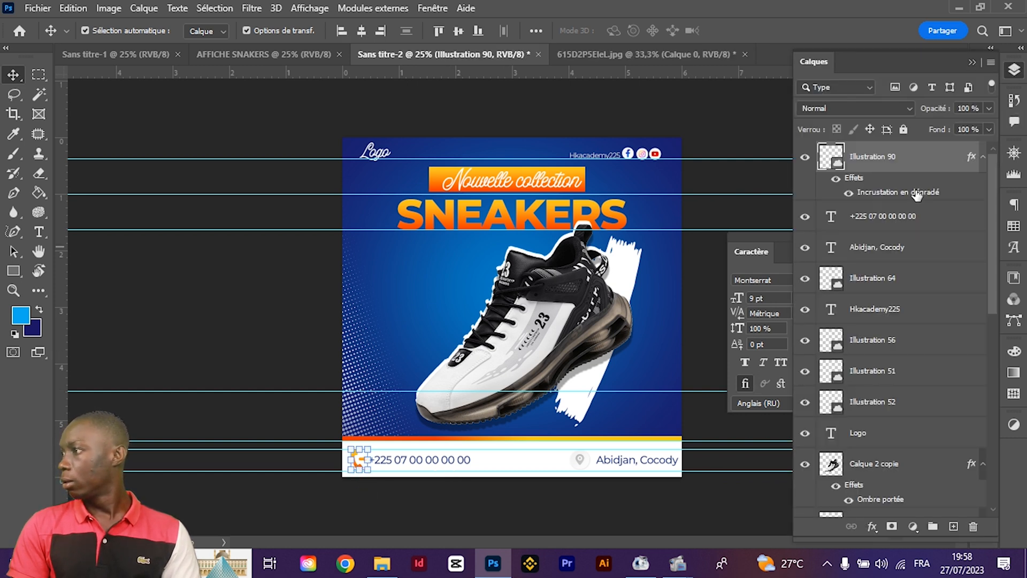
{"action": "double_click", "coordinate": [922, 166]}
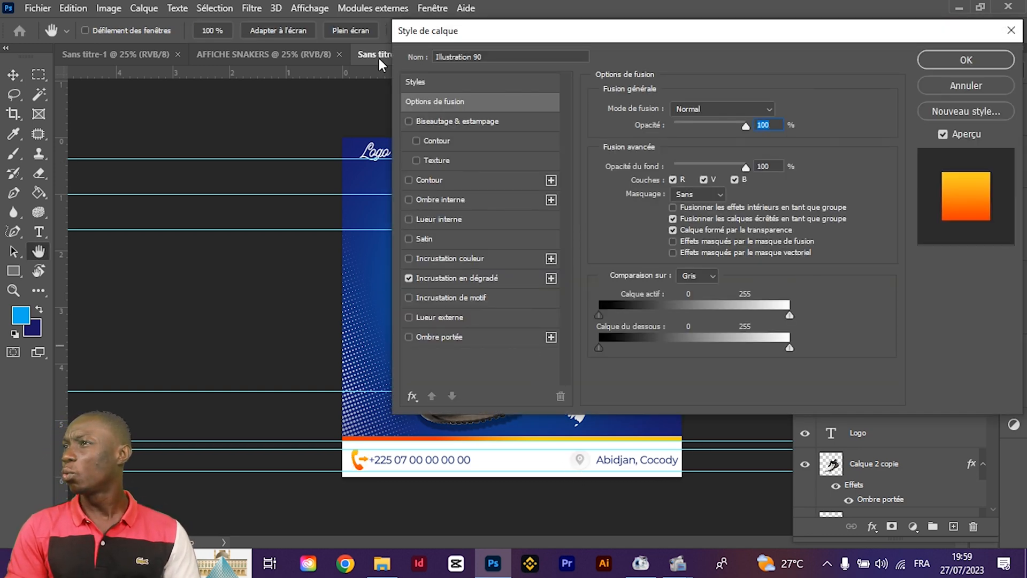
{"action": "left_click_drag", "start_coordinate": [403, 26], "coordinate": [640, 12]}
{"action": "left_click", "coordinate": [647, 264]}
{"action": "left_click", "coordinate": [647, 244]}
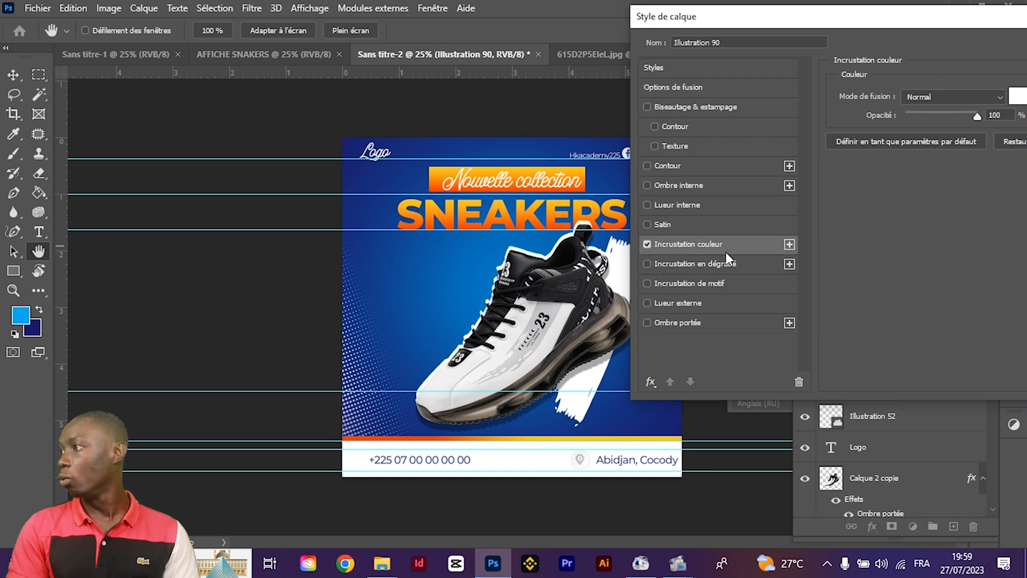
{"action": "left_click", "coordinate": [1015, 97]}
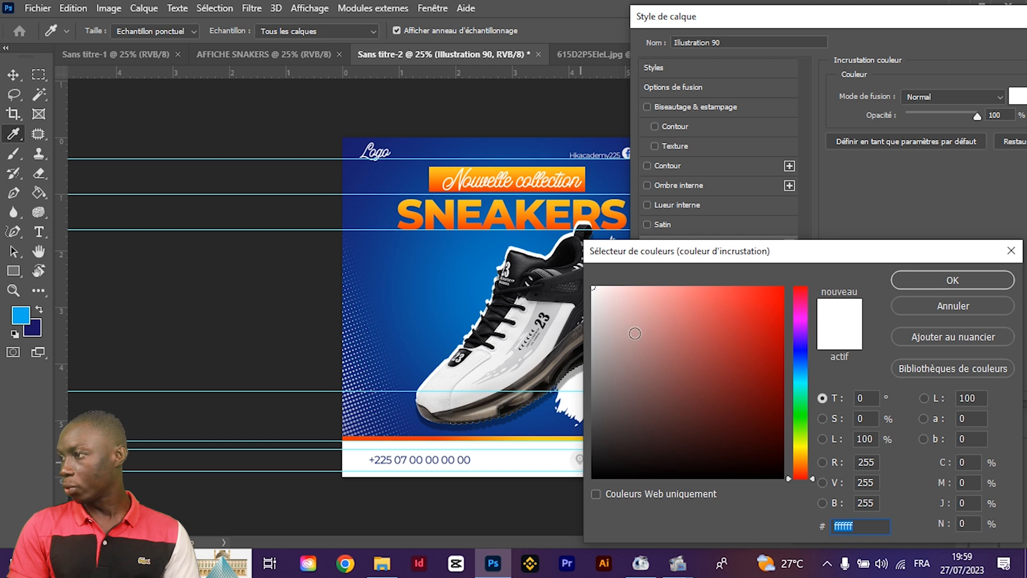
{"action": "left_click_drag", "start_coordinate": [597, 250], "coordinate": [686, 246]}
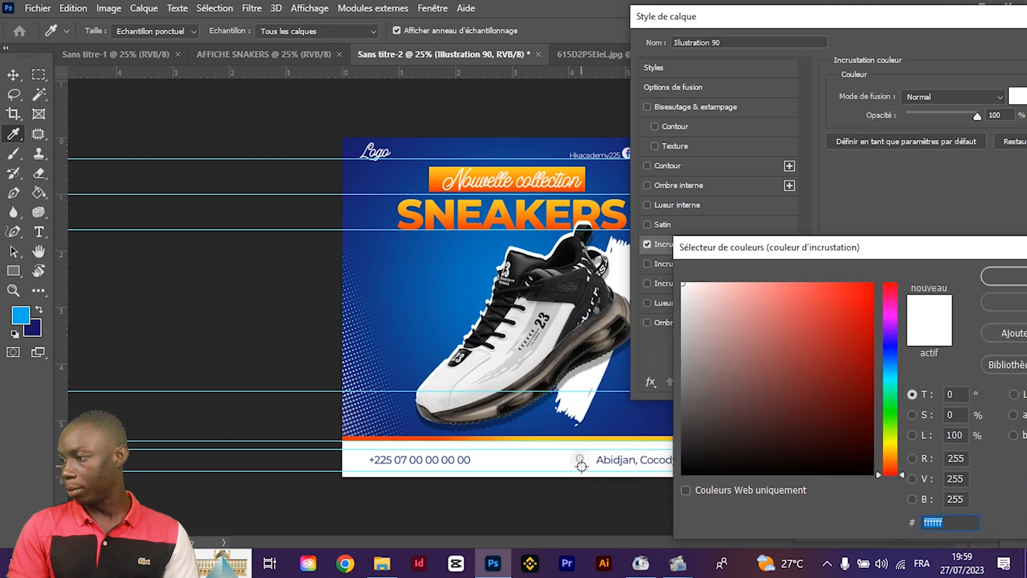
{"action": "left_click", "coordinate": [682, 327]}
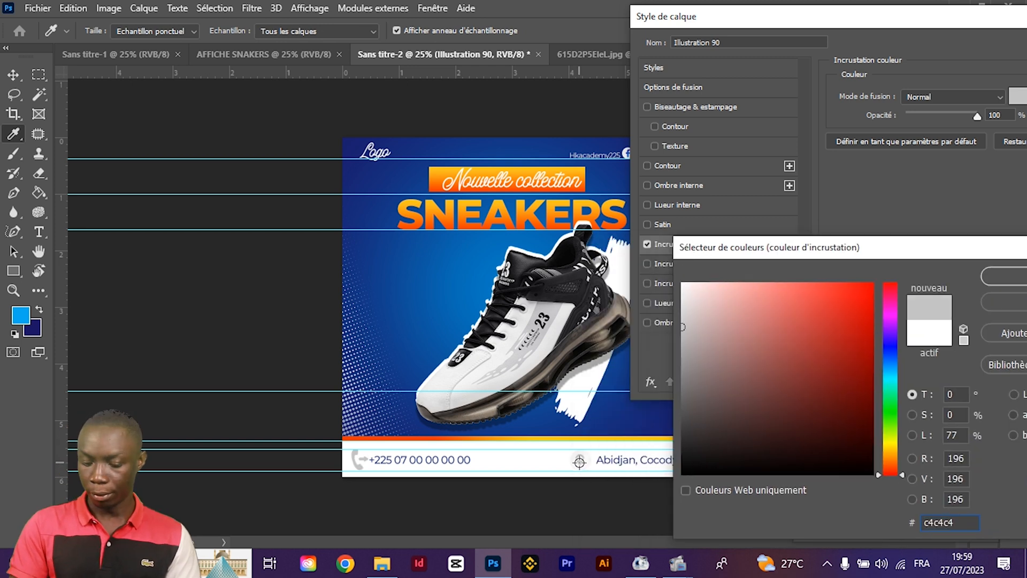
{"action": "key", "text": "Return"}
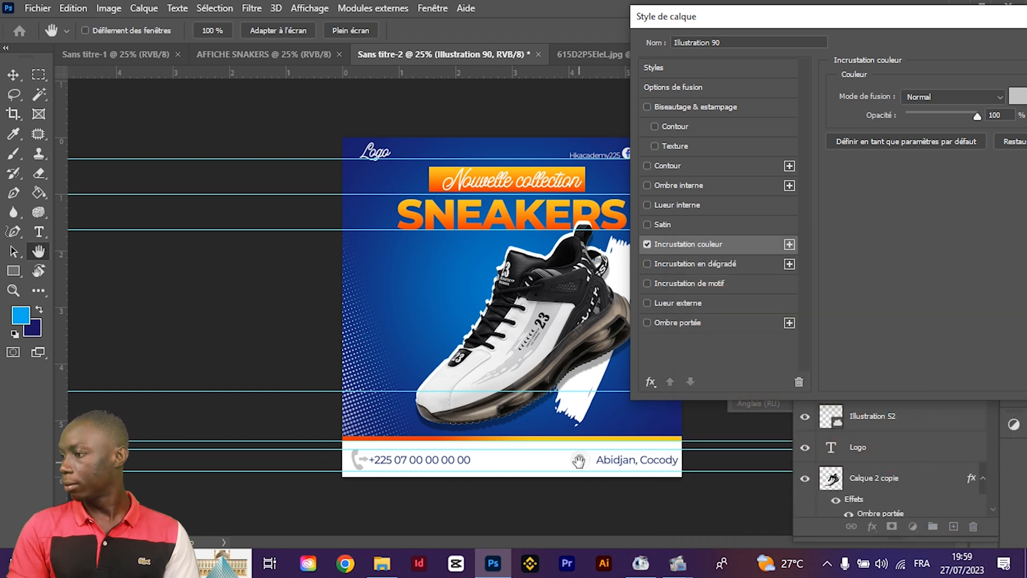
{"action": "key", "text": "Return"}
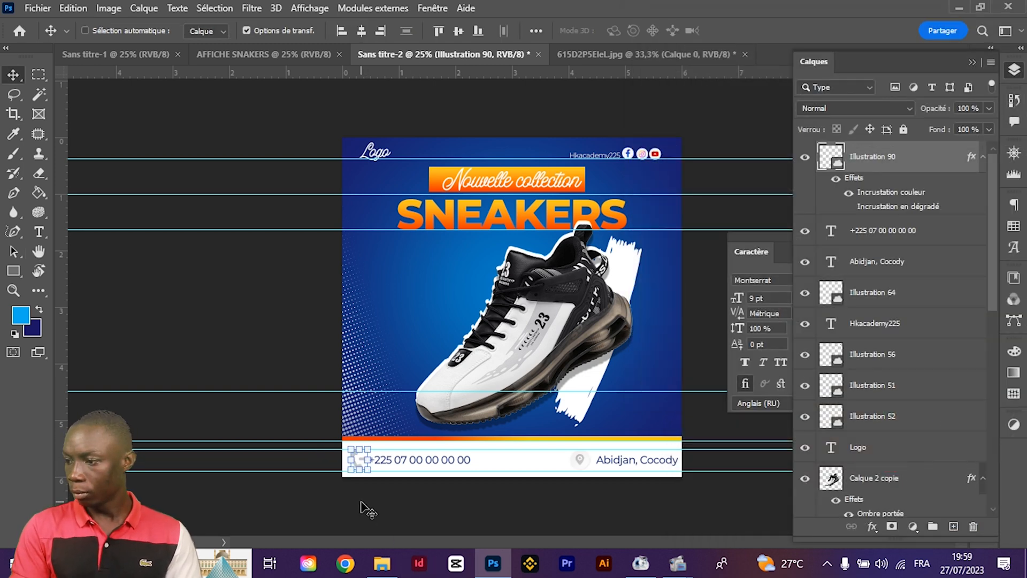
Scale the phone icon to 6.04% in both width and height
{"action": "key", "text": "ctrl+plus"}
{"action": "key", "text": "ctrl+t"}
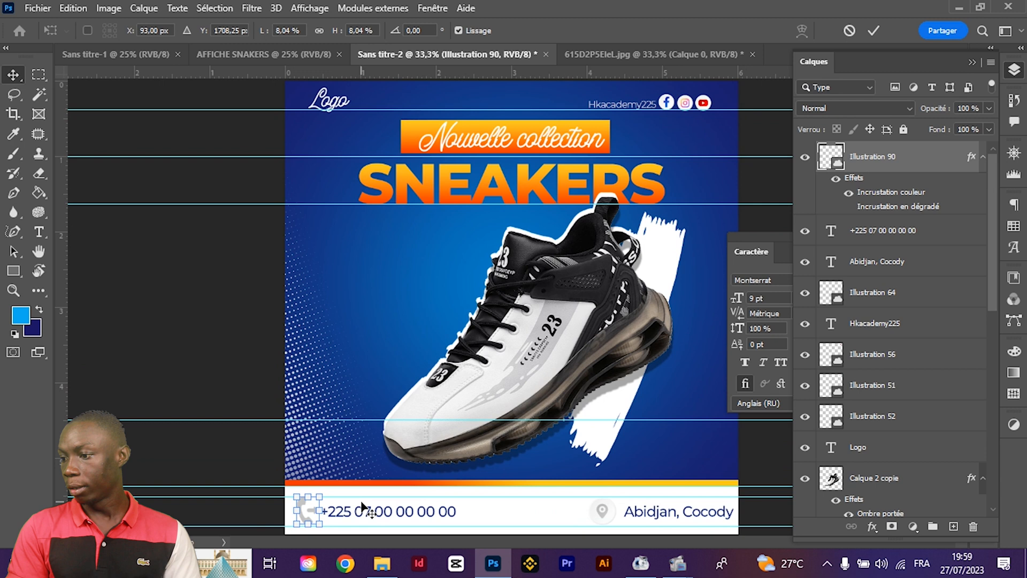
{"action": "key", "text": "F7"}
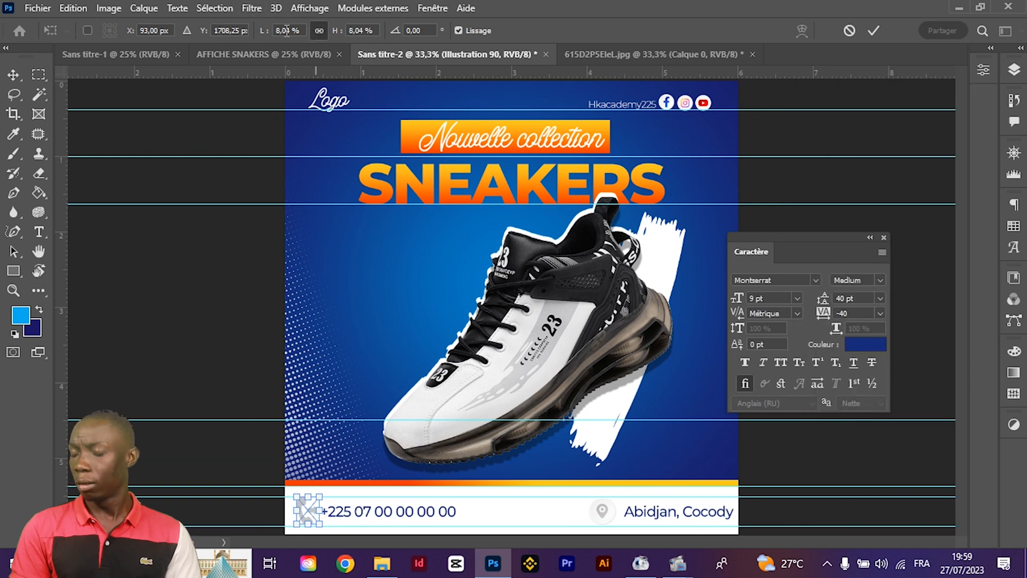
{"action": "key", "text": "Down"}
{"action": "key", "text": "Down"}
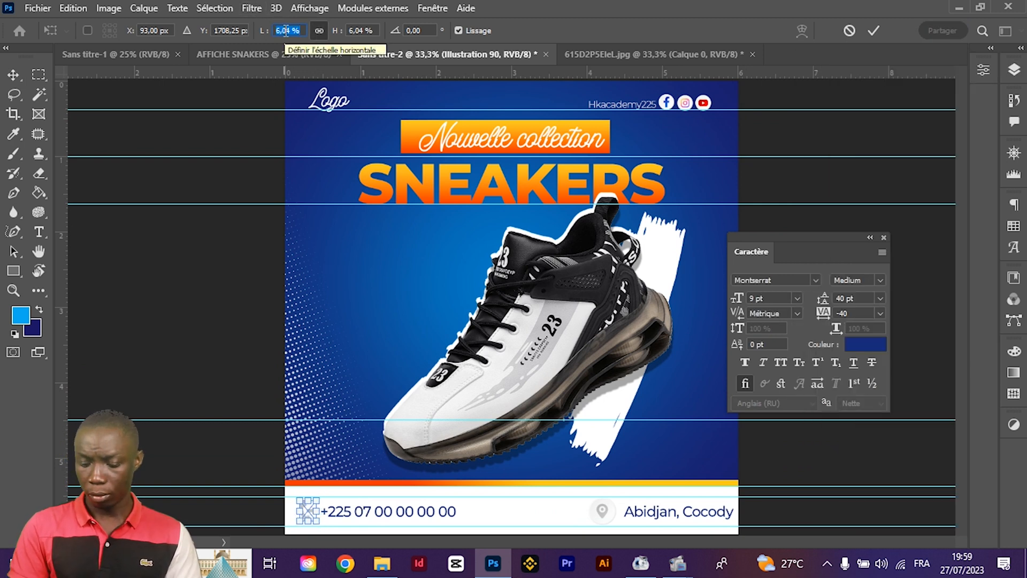
{"action": "key", "text": "Return"}
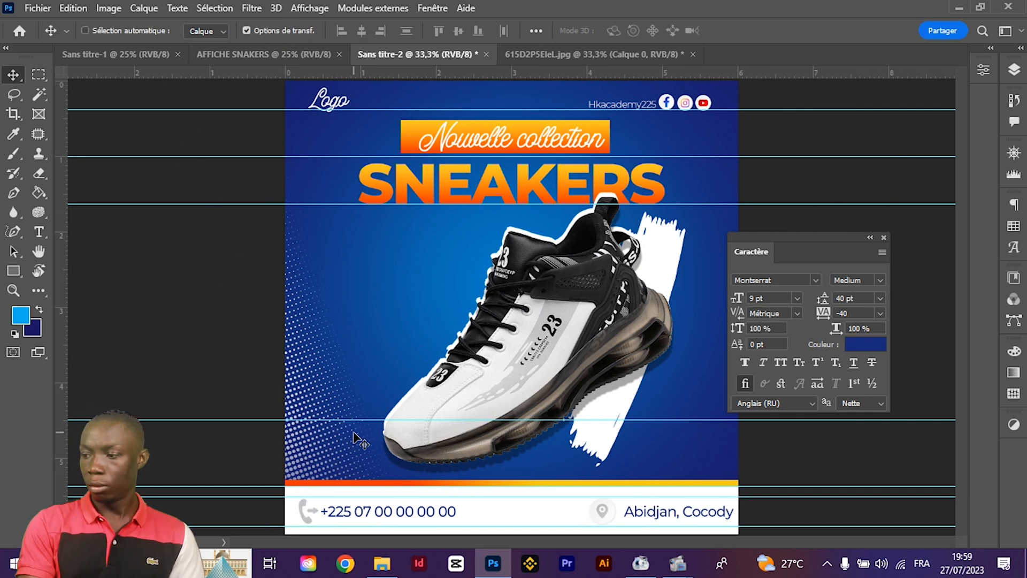
Select the white band and the gradient strip rectangle together and lock both layers
{"action": "key", "text": "ctrl+minus"}
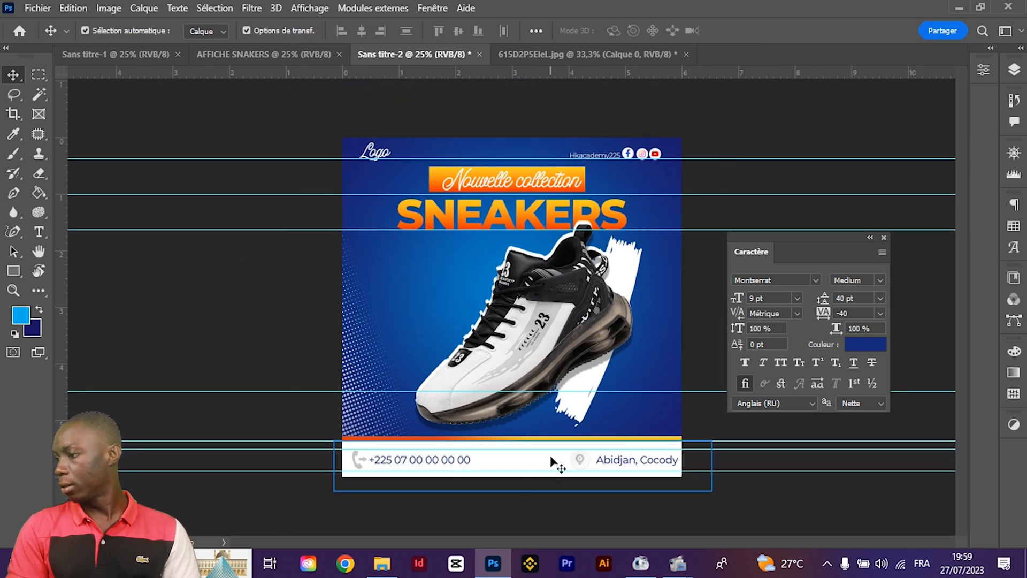
{"action": "left_click", "coordinate": [551, 461]}
{"action": "left_click", "coordinate": [519, 527]}
{"action": "left_click_drag", "start_coordinate": [520, 495], "coordinate": [523, 461]}
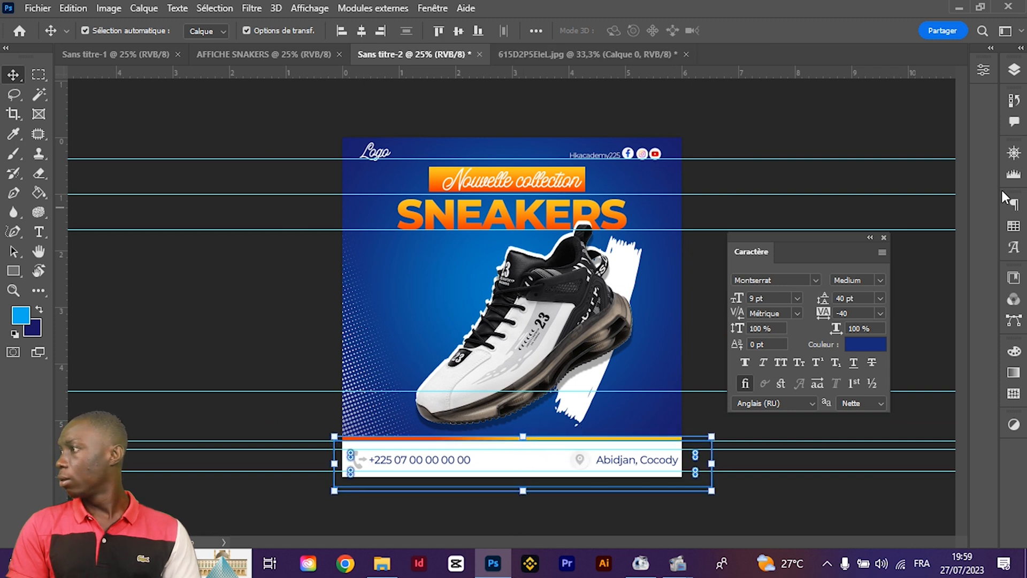
{"action": "left_click", "coordinate": [1013, 70]}
{"action": "left_click", "coordinate": [904, 131]}
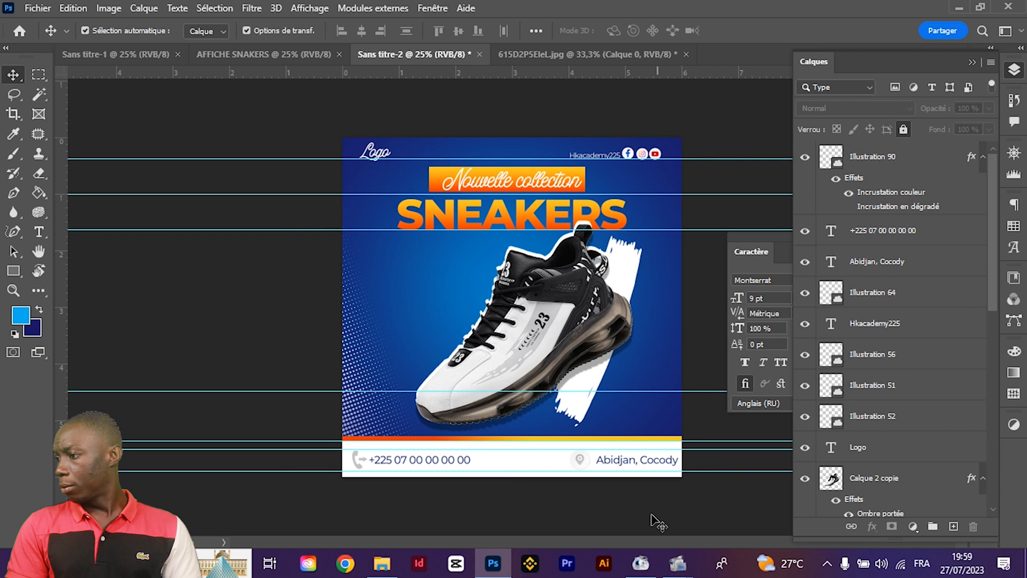
Select the "Abidjan, Cocody" text with its location pin icon and shift both left, away from the poster's right edge
{"action": "left_click", "coordinate": [649, 515]}
{"action": "left_click_drag", "start_coordinate": [560, 464], "coordinate": [614, 455]}
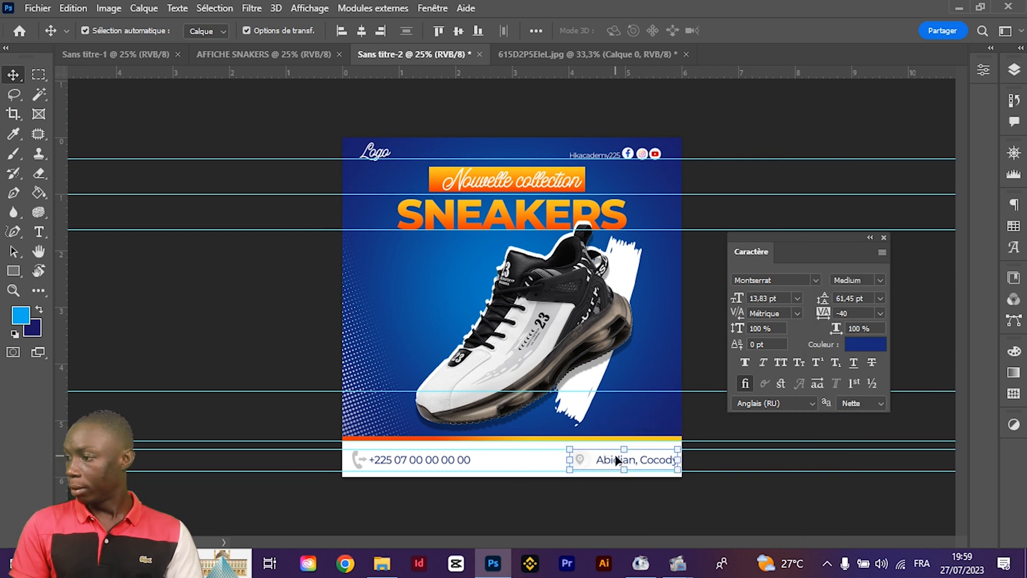
{"action": "key", "text": "shift+Left"}
{"action": "key", "text": "shift+Left"}
{"action": "key", "text": "shift+Left"}
{"action": "key", "text": "shift+Left"}
{"action": "key", "text": "shift+Left"}
{"action": "key", "text": "shift+Left"}
{"action": "key", "text": "shift+Left"}
{"action": "key", "text": "shift+Left"}
{"action": "key", "text": "shift+Left"}
{"action": "key", "text": "shift+Left"}
{"action": "key", "text": "shift+Left"}
{"action": "key", "text": "shift+Left"}
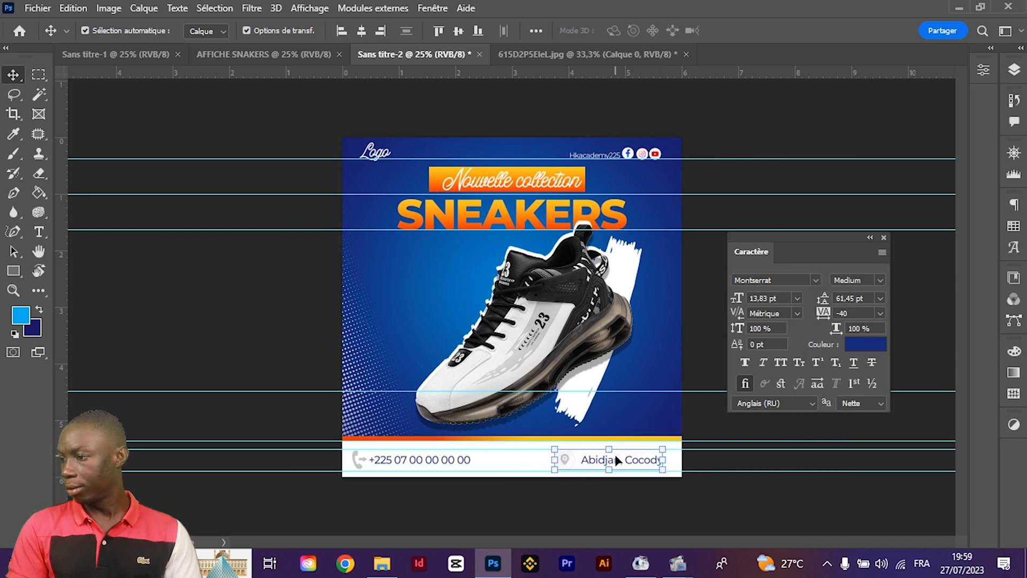
Select the halftone dot pattern illustration in the background and lock its layer
{"action": "left_click", "coordinate": [528, 488]}
{"action": "left_click_drag", "start_coordinate": [350, 463], "coordinate": [408, 463]}
{"action": "left_click", "coordinate": [130, 319]}
{"action": "left_click_drag", "start_coordinate": [213, 316], "coordinate": [382, 317]}
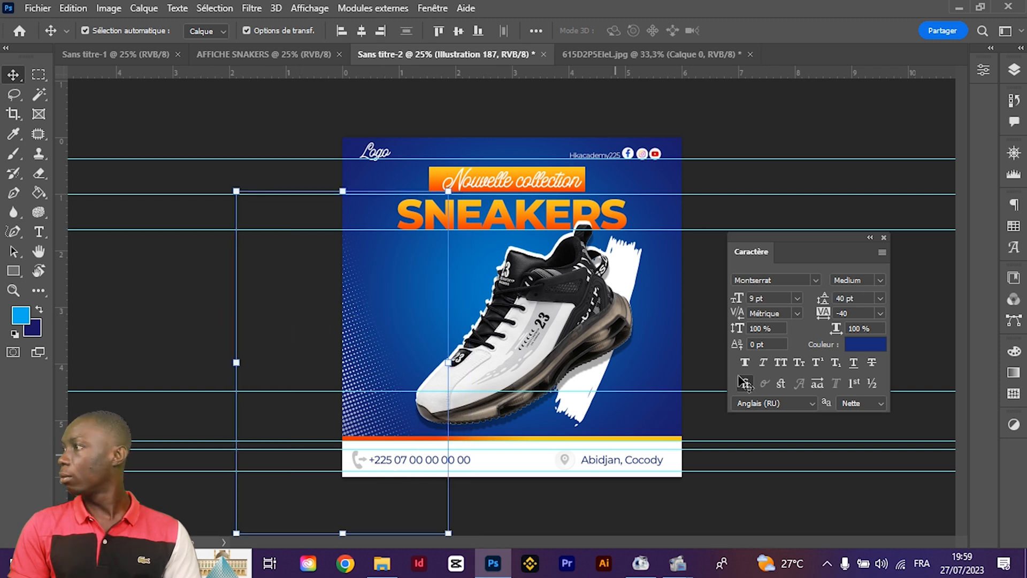
{"action": "left_click", "coordinate": [1014, 71]}
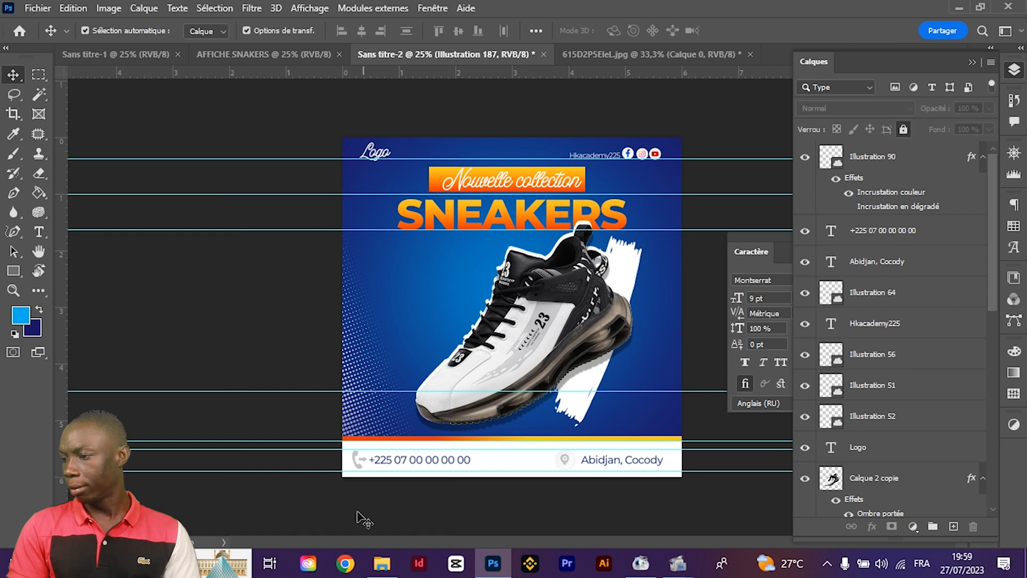
Select the phone number text with its phone icon and shift both right, away from the poster's left edge
{"action": "left_click_drag", "start_coordinate": [348, 465], "coordinate": [420, 461]}
{"action": "key", "text": "shift+Right"}
{"action": "key", "text": "shift+Right"}
{"action": "key", "text": "shift+Right"}
{"action": "key", "text": "shift+Right"}
{"action": "key", "text": "shift+Right"}
{"action": "key", "text": "shift+Right"}
{"action": "key", "text": "shift+Right"}
{"action": "key", "text": "shift+Right"}
{"action": "key", "text": "shift+Right"}
{"action": "key", "text": "shift+Right"}
{"action": "key", "text": "shift+Right"}
{"action": "key", "text": "shift+Right"}
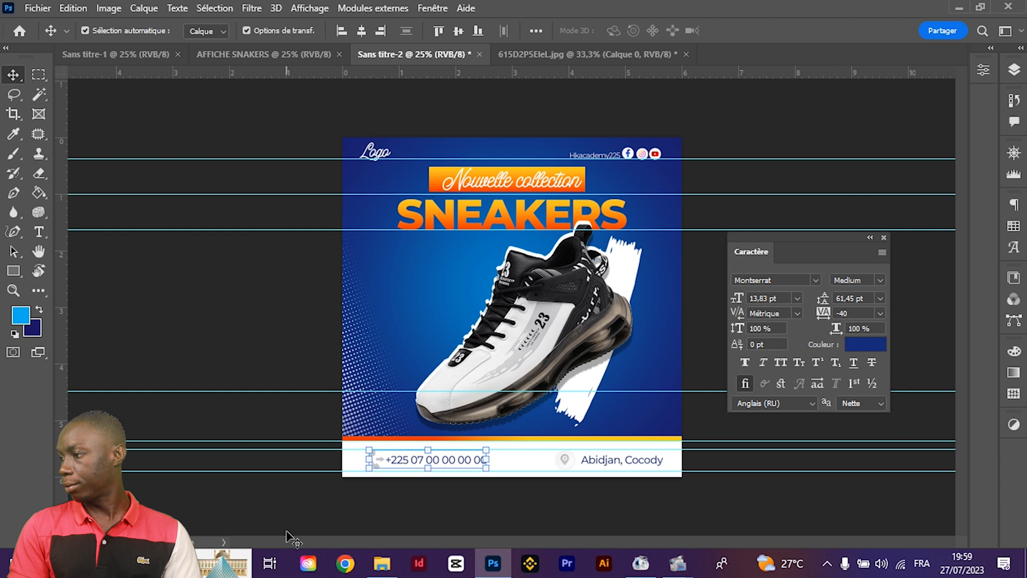
{"action": "key", "text": "shift+Left"}
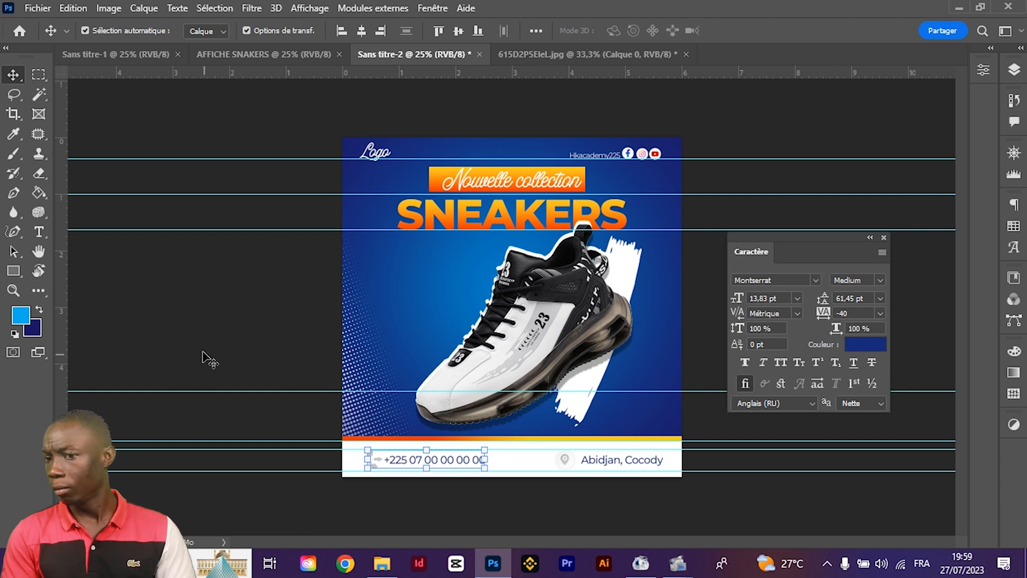
{"action": "left_click", "coordinate": [247, 306]}
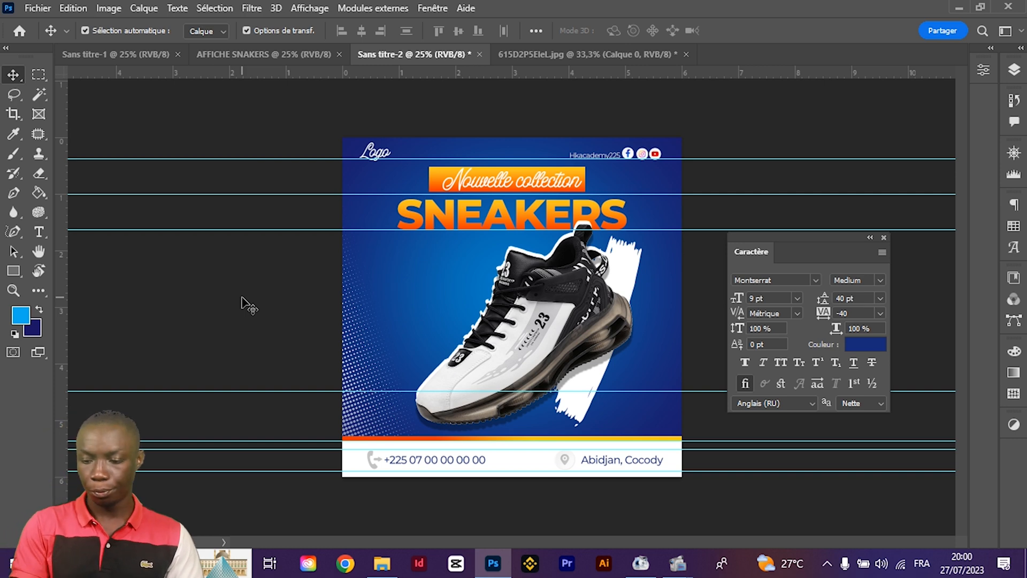
Set the Rectangle tool's fill colour to white for a line under the SNEAKERS title
{"action": "key", "text": "ctrl+plus"}
{"action": "scroll", "coordinate": [339, 273], "scroll_direction": "up", "scroll_amount": 1}
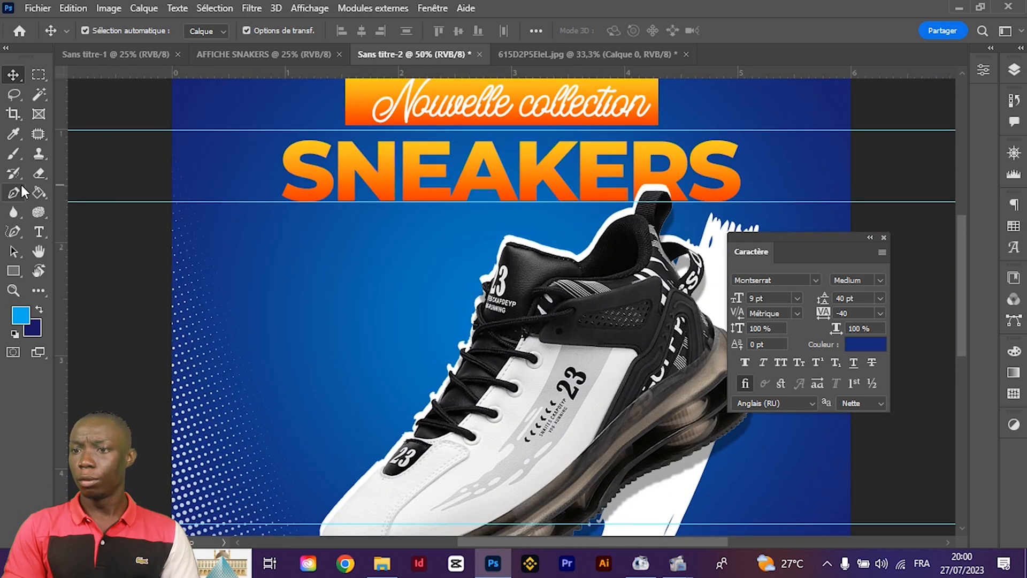
{"action": "left_click", "coordinate": [13, 270]}
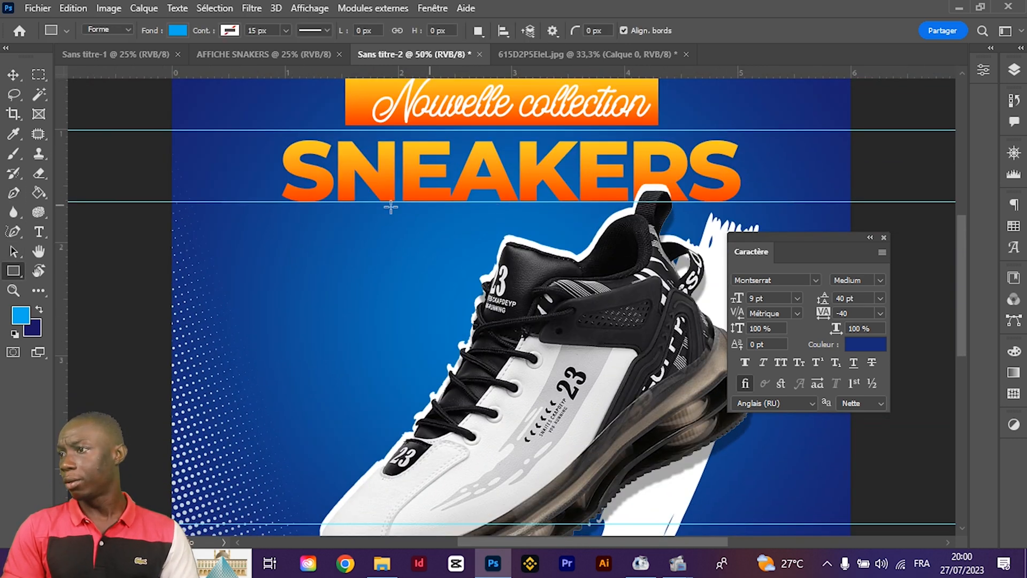
{"action": "left_click_drag", "start_coordinate": [358, 203], "coordinate": [612, 207]}
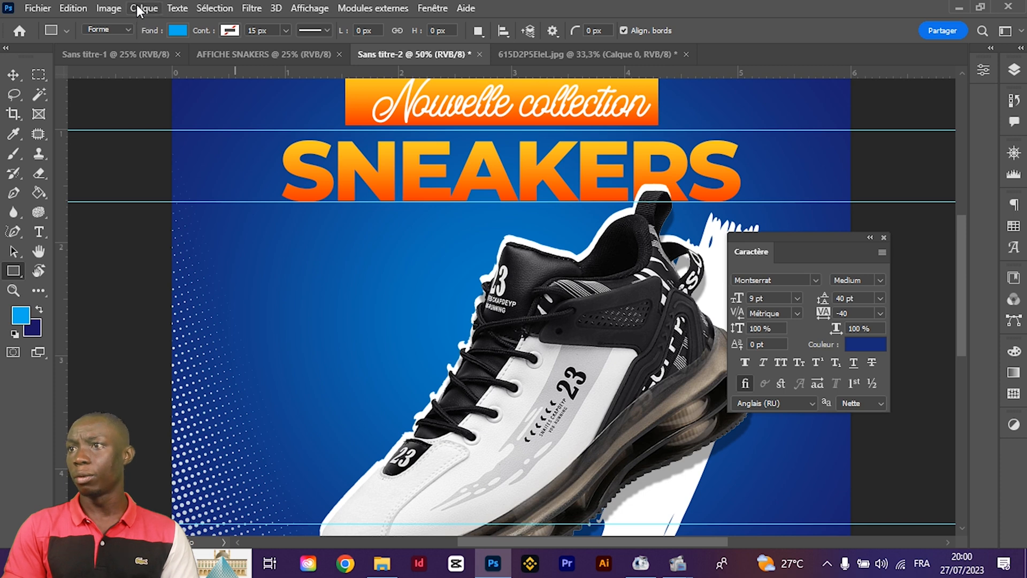
{"action": "left_click", "coordinate": [178, 32]}
{"action": "left_click", "coordinate": [78, 112]}
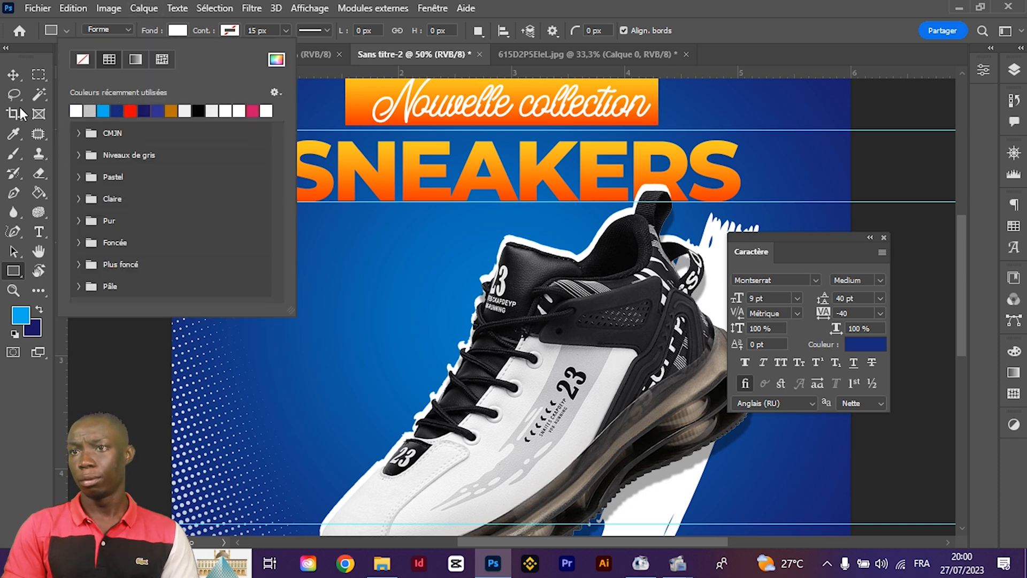
{"action": "left_click", "coordinate": [14, 75]}
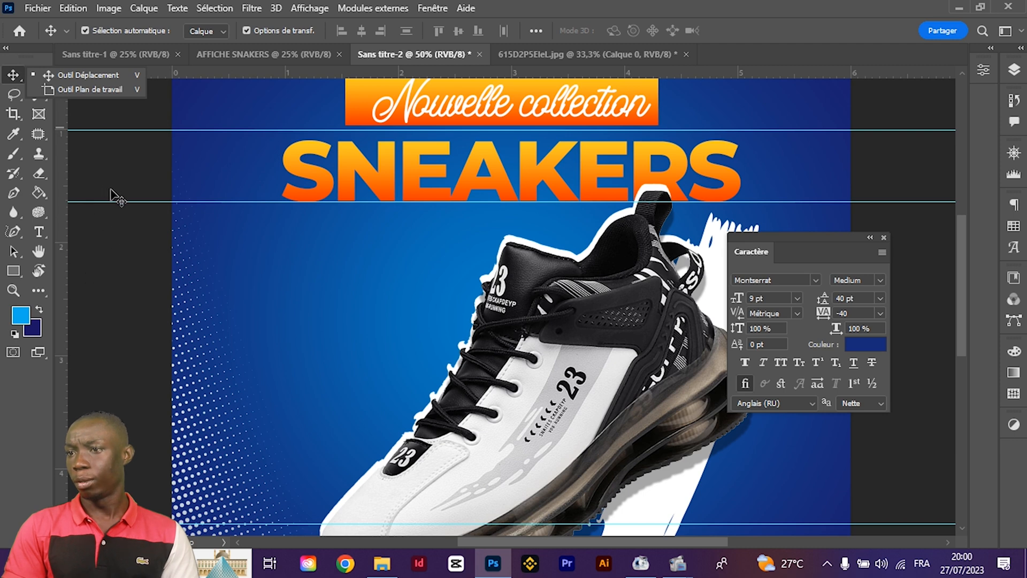
{"action": "left_click_drag", "start_coordinate": [113, 202], "coordinate": [114, 243]}
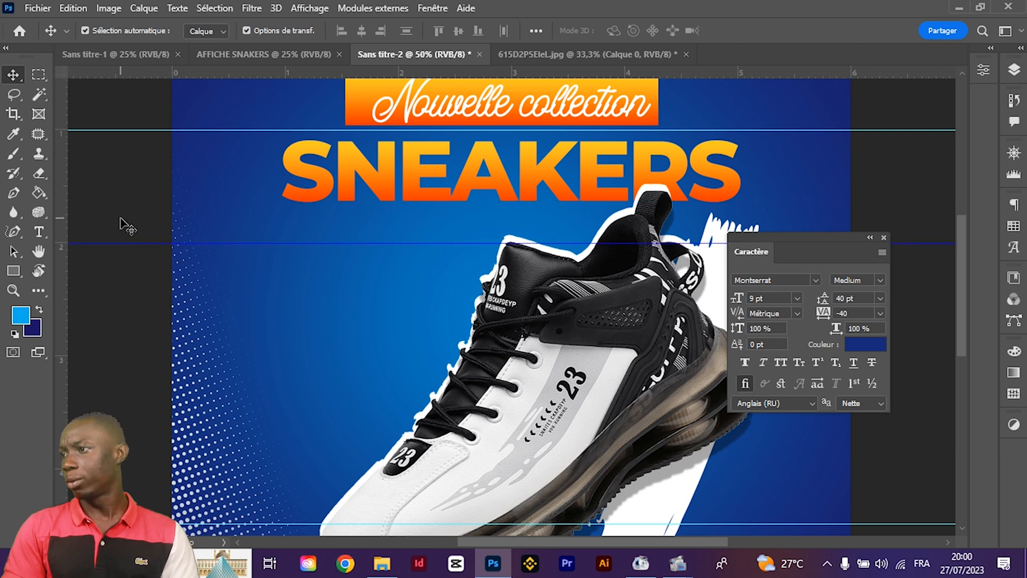
{"action": "left_click", "coordinate": [468, 205]}
{"action": "key", "text": "ctrl+z"}
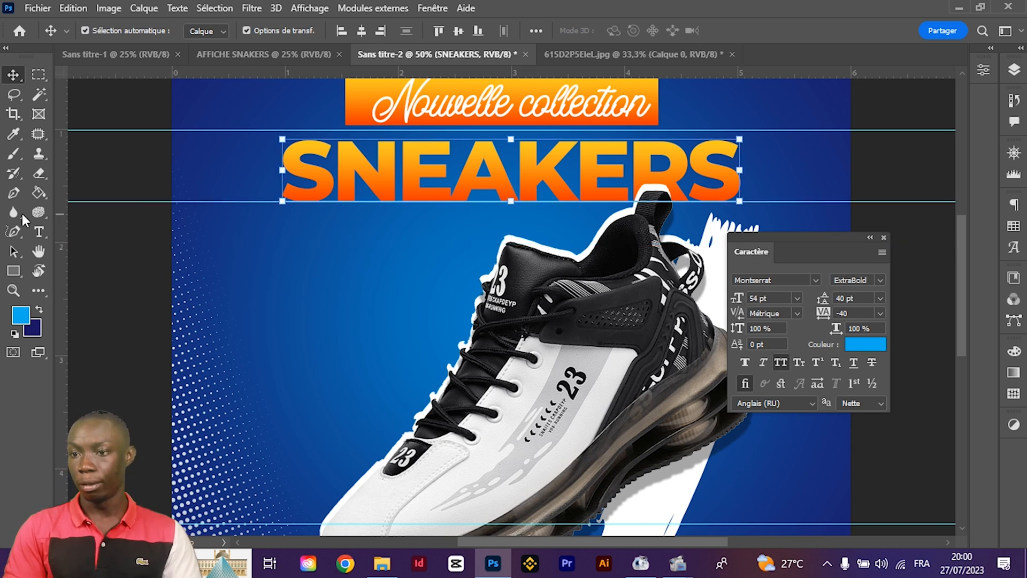
Draw a thin white rectangle about 723 px wide and 20 px high along the guide just below the SNEAKERS title
{"action": "left_click", "coordinate": [13, 271]}
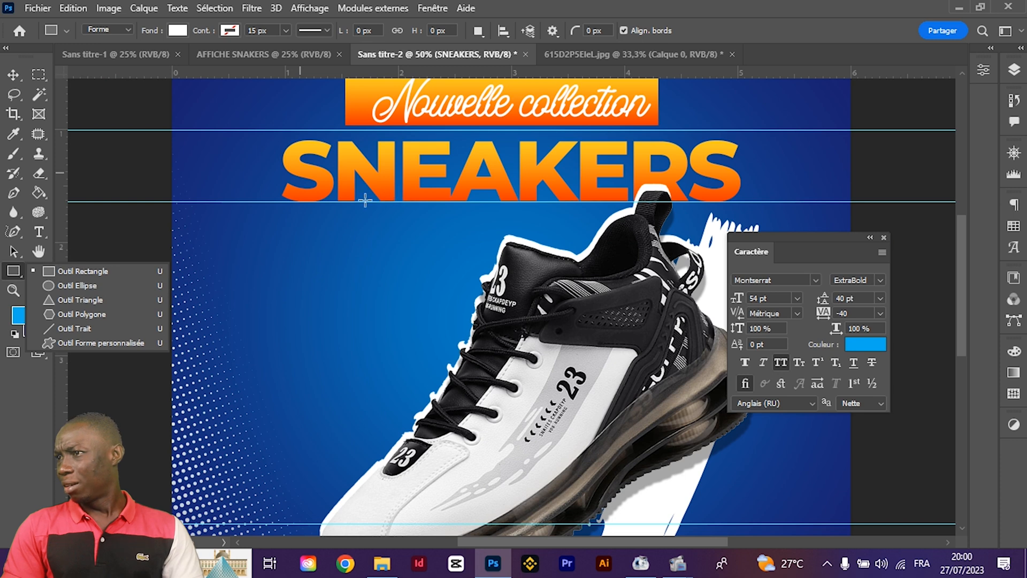
{"action": "left_click_drag", "start_coordinate": [365, 204], "coordinate": [636, 206]}
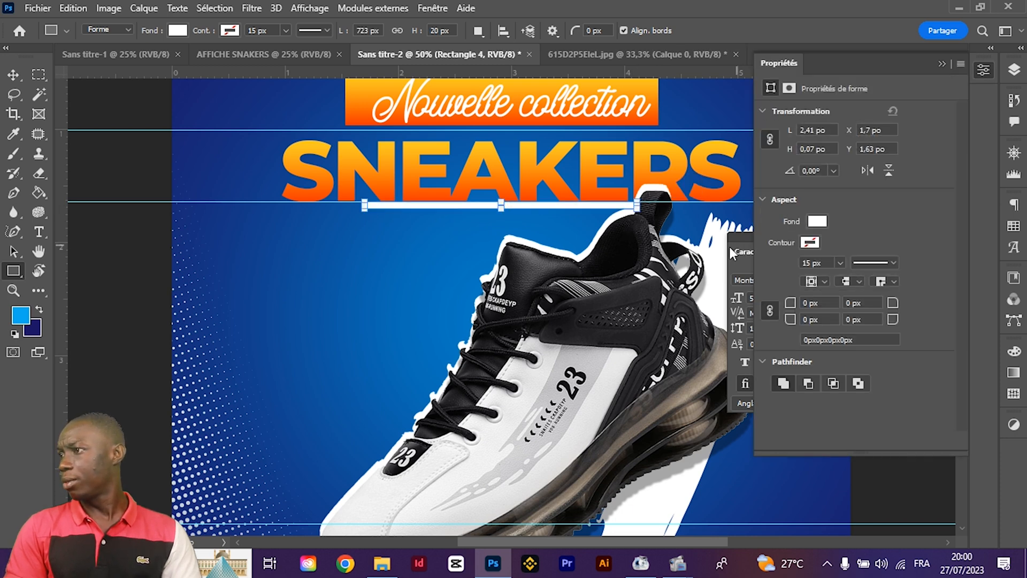
{"action": "key", "text": "ctrl+plus"}
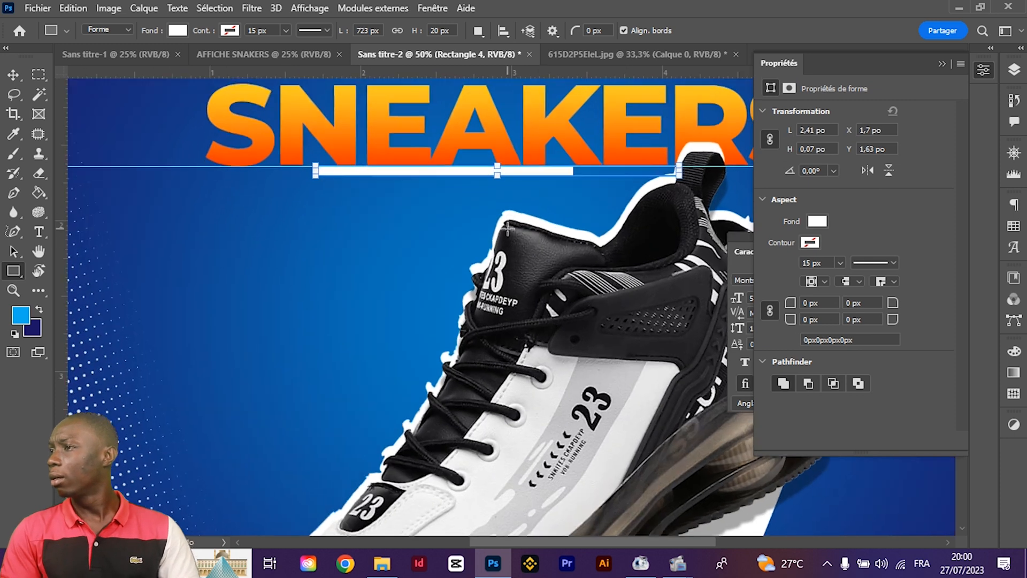
{"action": "scroll", "coordinate": [508, 229], "scroll_direction": "up", "scroll_amount": 4}
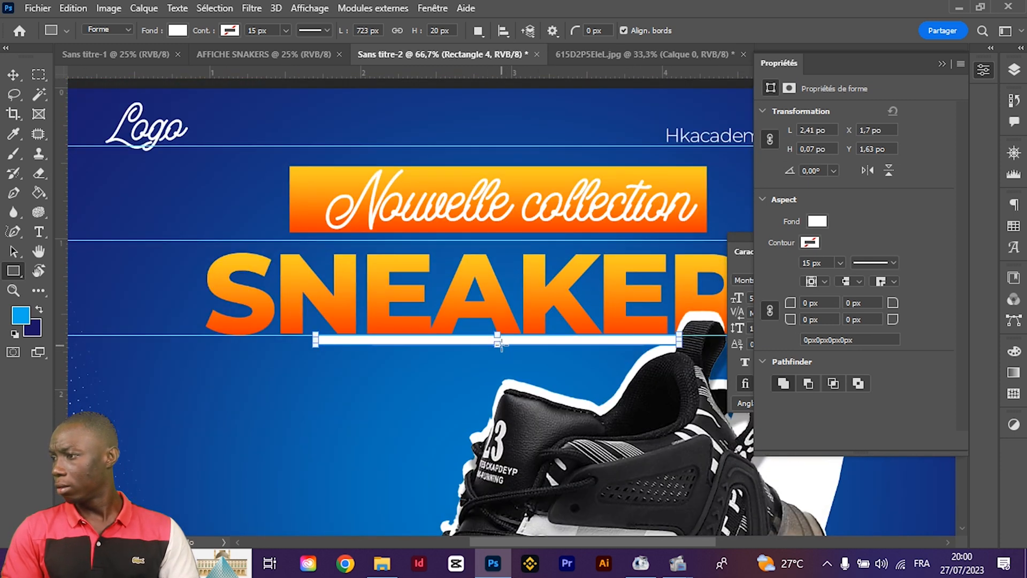
{"action": "left_click", "coordinate": [501, 344]}
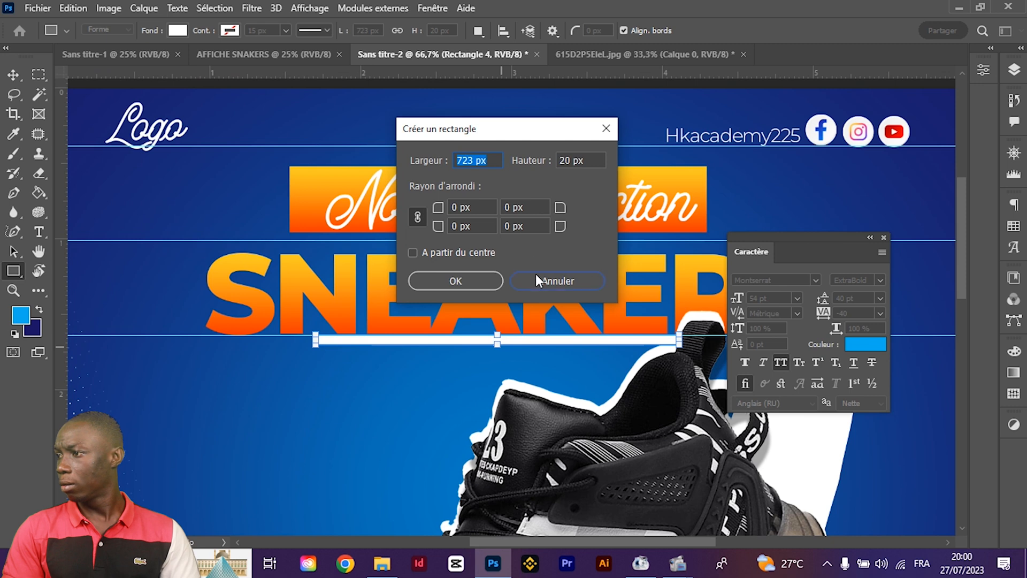
{"action": "left_click", "coordinate": [535, 274]}
{"action": "left_click", "coordinate": [540, 270]}
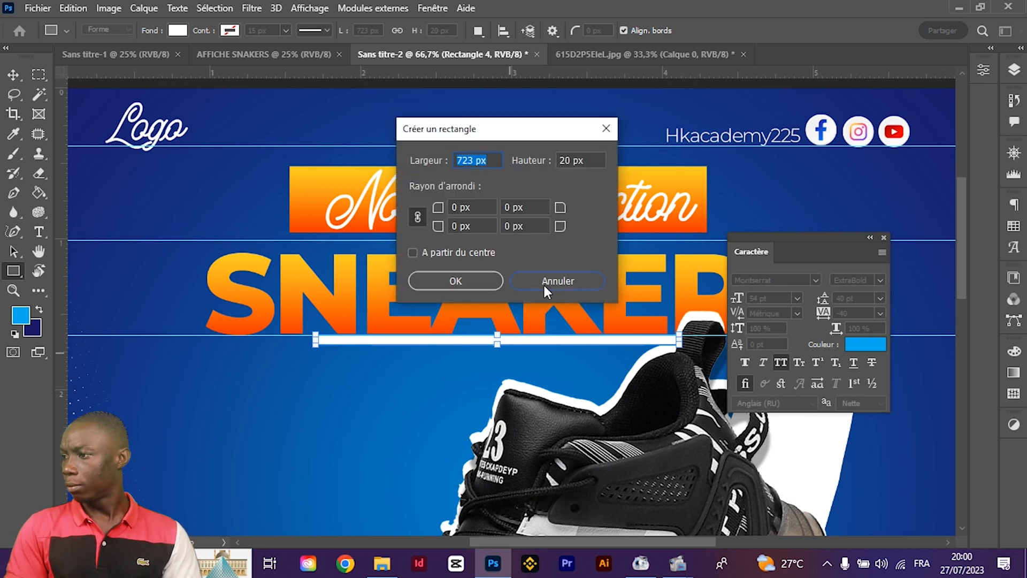
{"action": "left_click", "coordinate": [544, 284]}
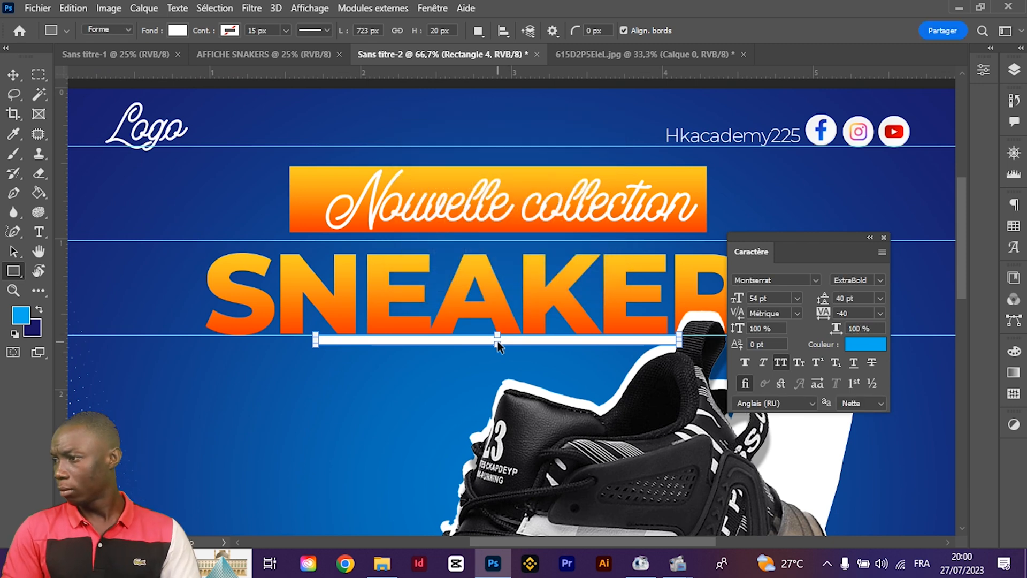
Reduce the white underline rectangle's height to about 14 px with Free Transform, keeping its width, and deselect it
{"action": "key", "text": "ctrl+t"}
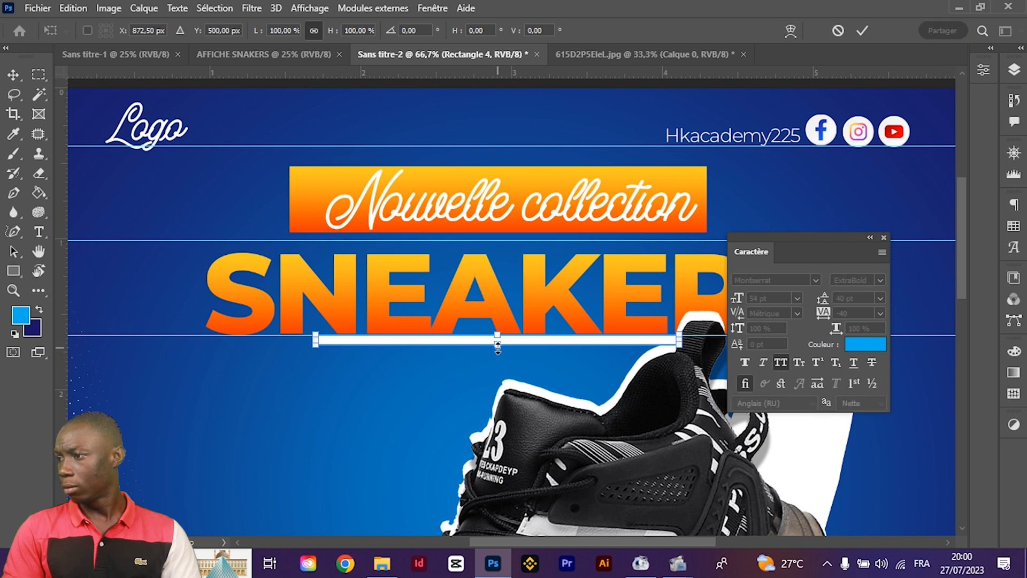
{"action": "left_click", "coordinate": [314, 30]}
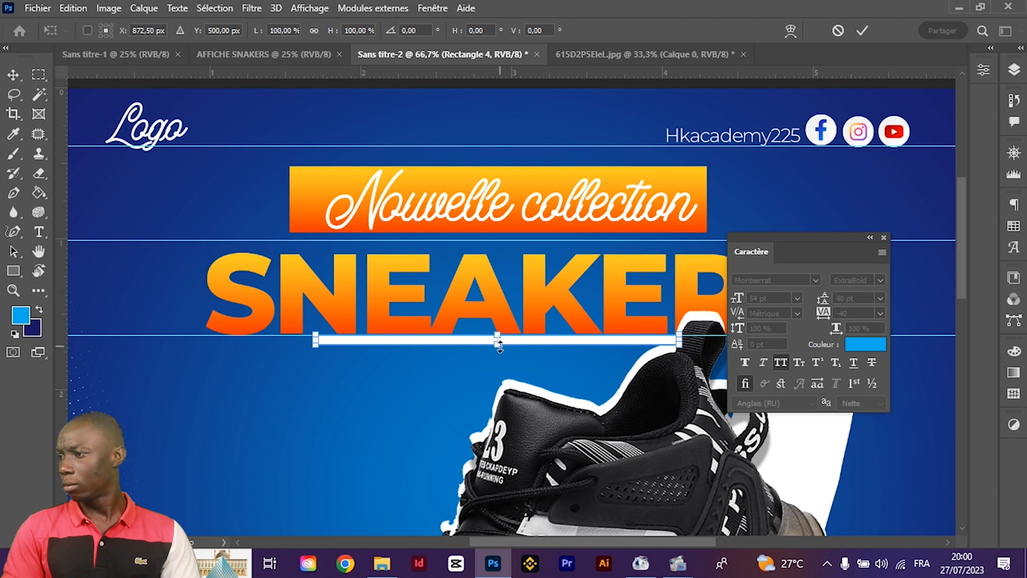
{"action": "left_click_drag", "start_coordinate": [500, 345], "coordinate": [500, 342]}
{"action": "key", "text": "Return"}
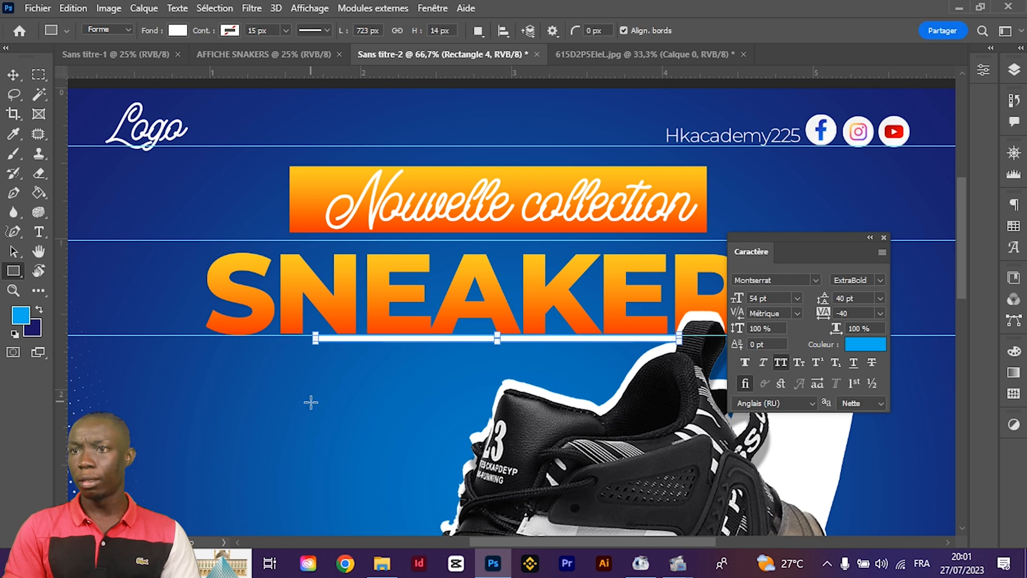
{"action": "left_click", "coordinate": [13, 74]}
{"action": "left_click", "coordinate": [166, 213]}
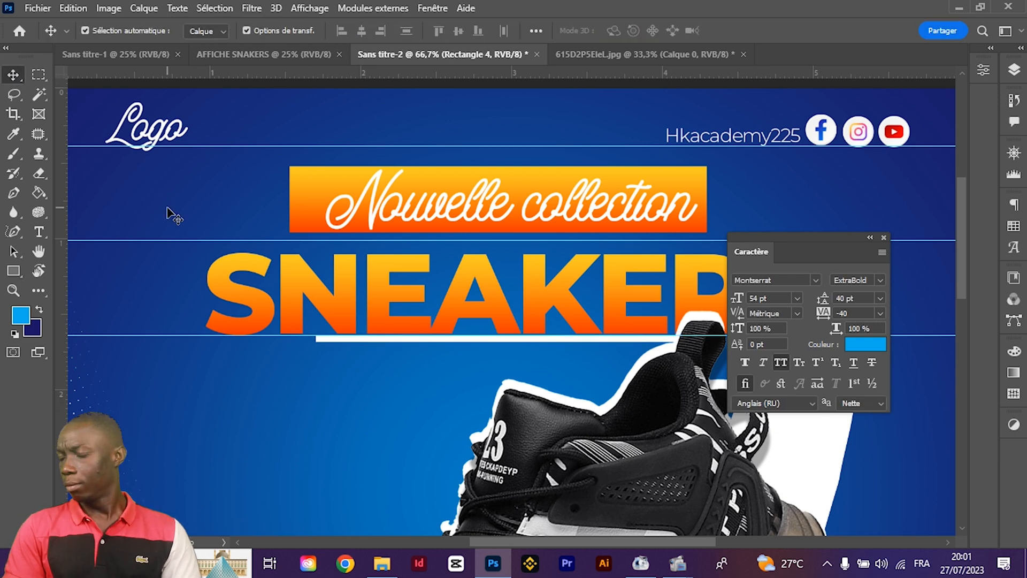
Nudge the SNEAKERS title up to leave a gap above the white line
{"action": "key", "text": "ctrl+minus"}
{"action": "key", "text": "ctrl+minus"}
{"action": "key", "text": "ctrl+minus"}
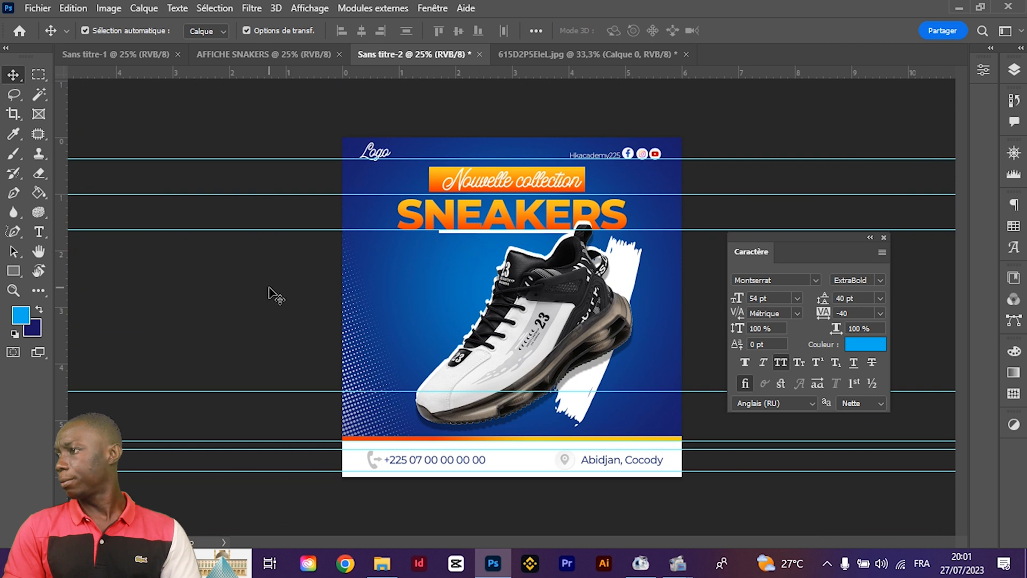
{"action": "left_click", "coordinate": [417, 216]}
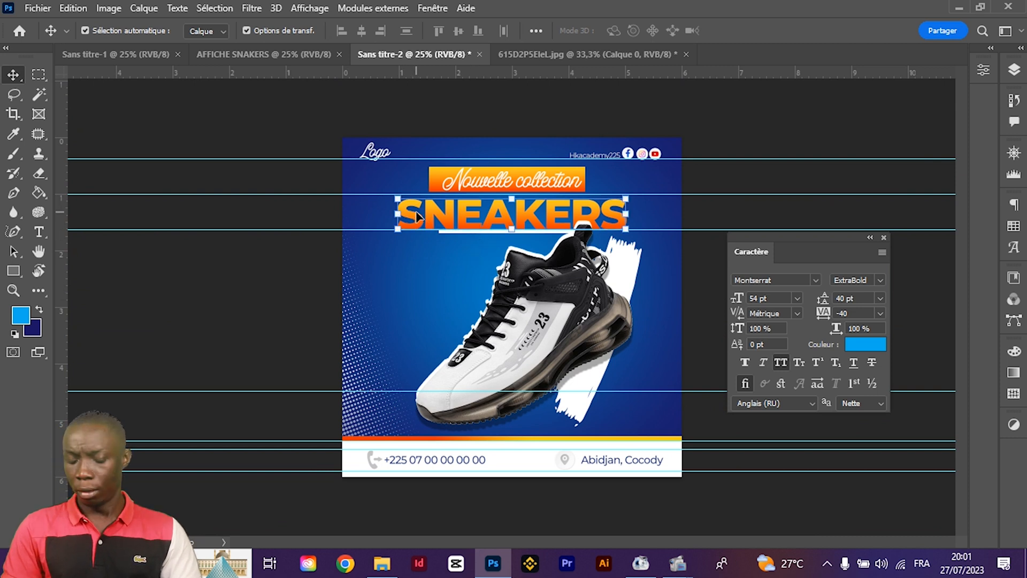
{"action": "key", "text": "shift+Up"}
{"action": "key", "text": "shift+Up"}
{"action": "key", "text": "shift+Up"}
{"action": "key", "text": "shift+Up"}
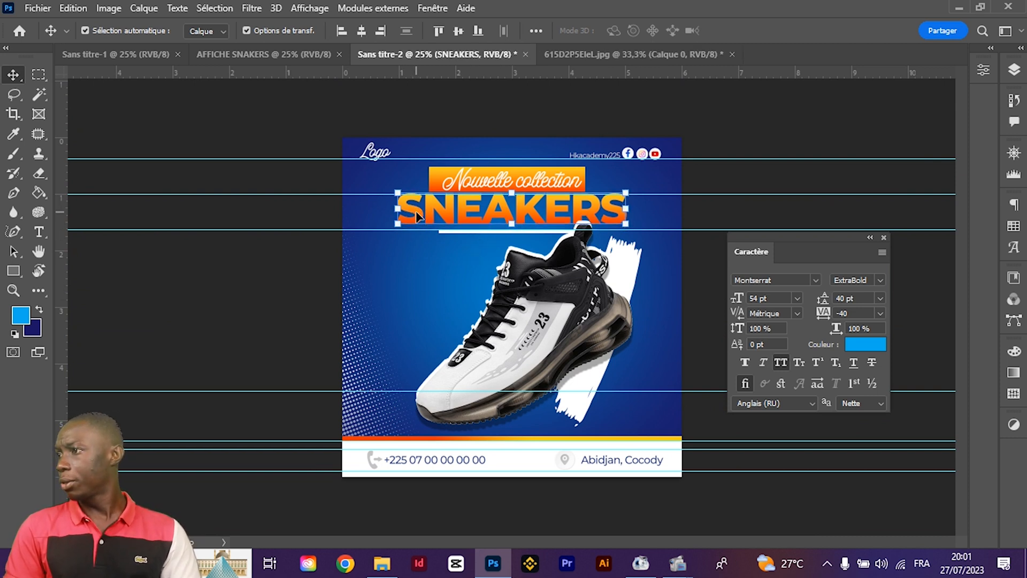
{"action": "key", "text": "Down"}
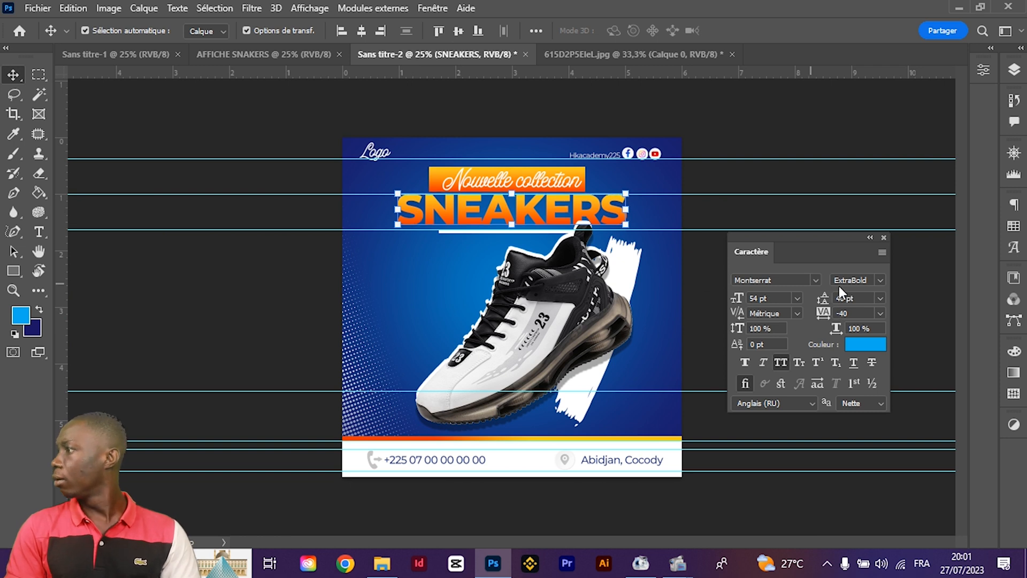
Duplicate the SNEAKERS text layer and hide the layer effects of the original below the copy
{"action": "left_click", "coordinate": [1014, 69]}
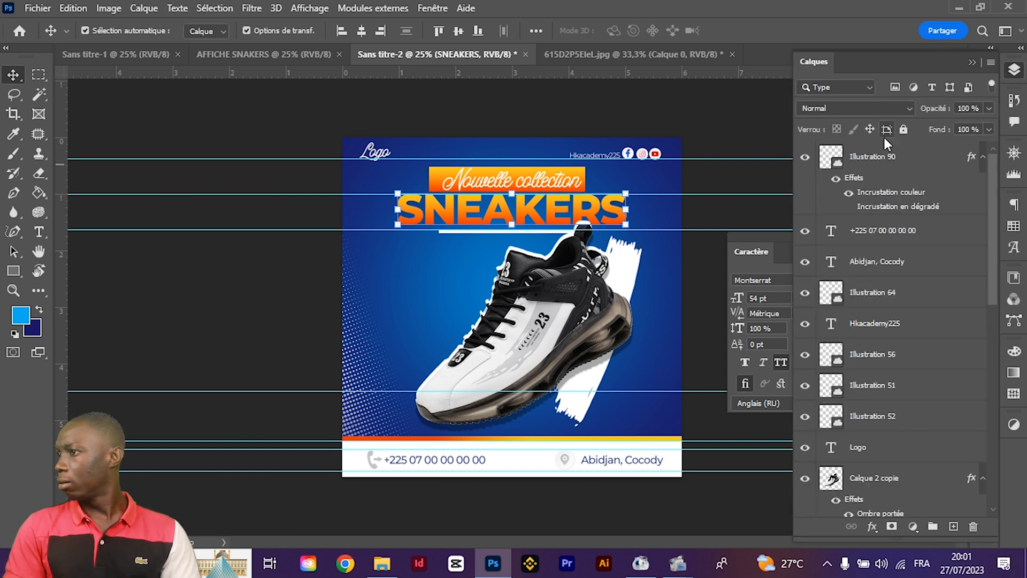
{"action": "scroll", "coordinate": [914, 291], "scroll_direction": "down", "scroll_amount": 5}
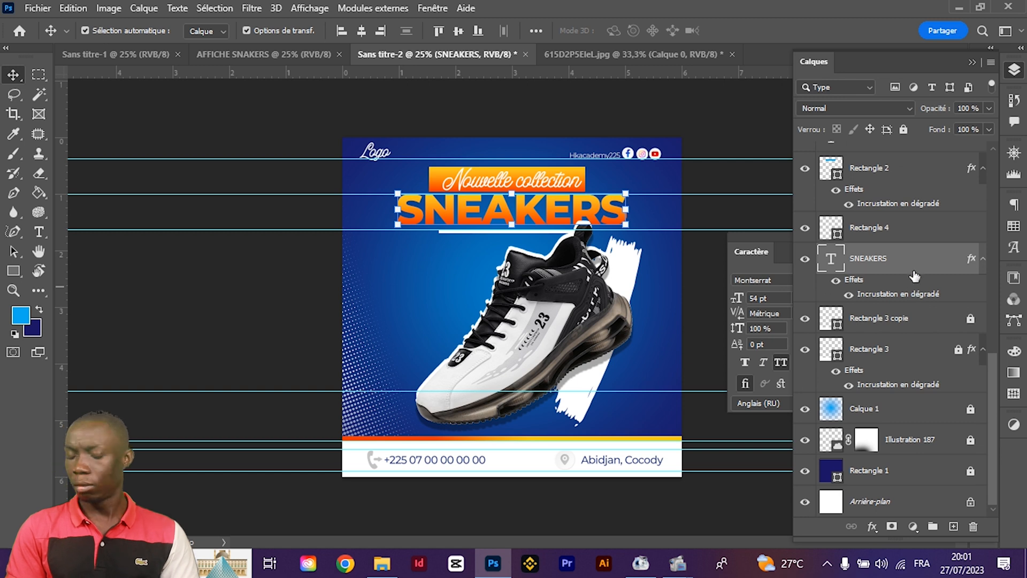
{"action": "key", "text": "ctrl+j"}
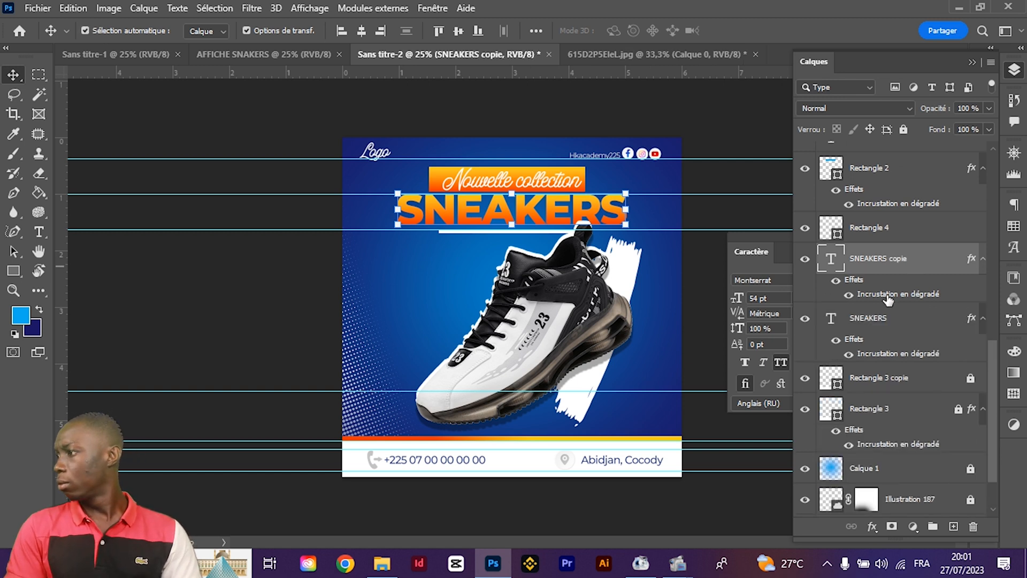
{"action": "left_click", "coordinate": [836, 341]}
{"action": "left_click", "coordinate": [905, 331]}
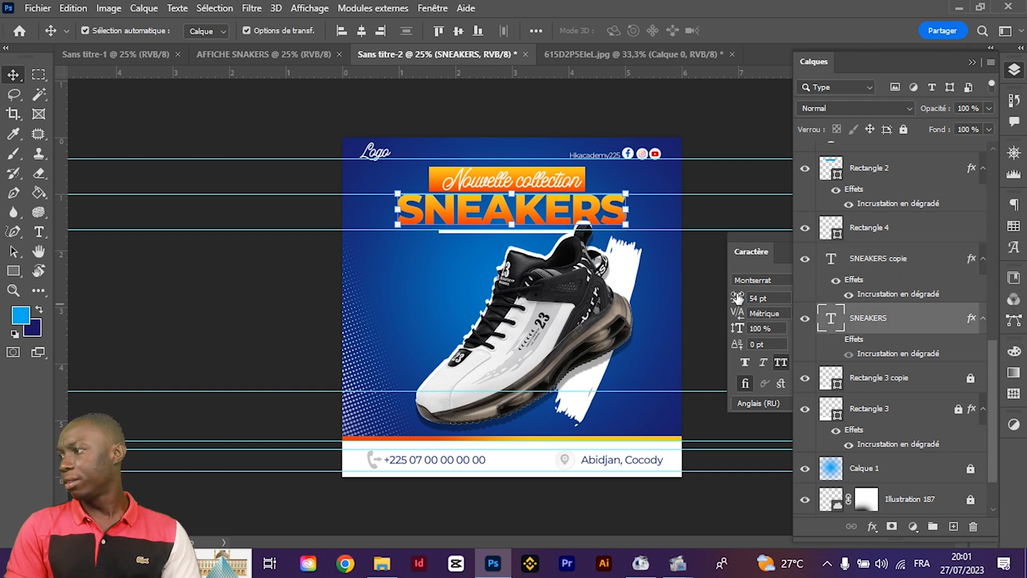
Set the text colour of the original SNEAKERS layer behind the copy to white
{"action": "left_click", "coordinate": [742, 265]}
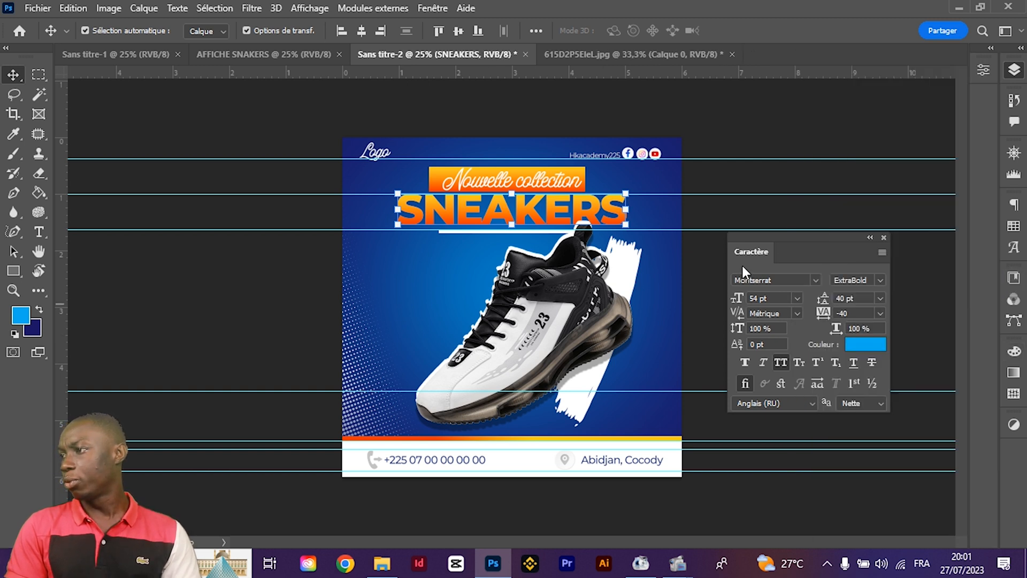
{"action": "left_click", "coordinate": [851, 345]}
{"action": "left_click", "coordinate": [572, 265]}
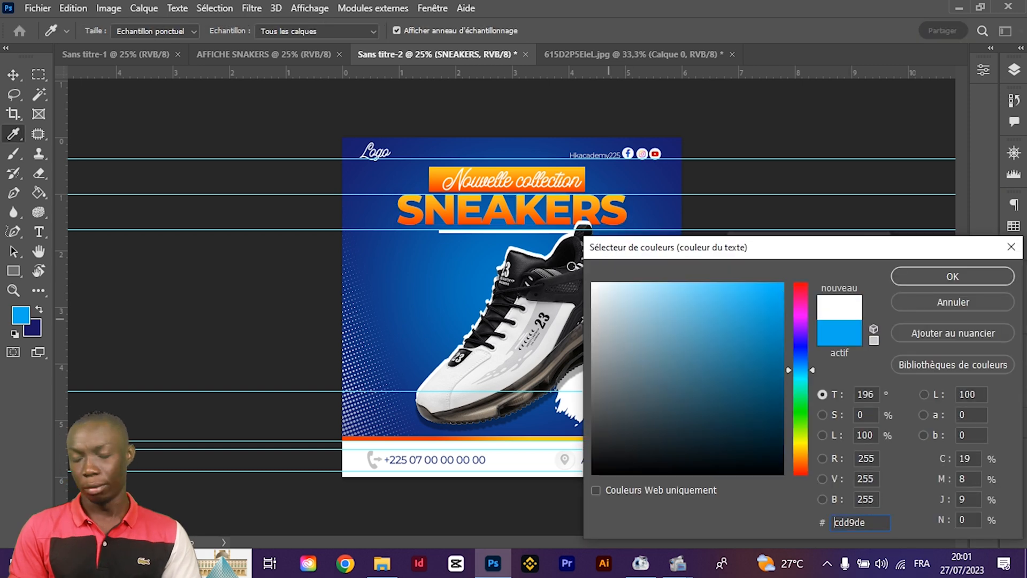
{"action": "key", "text": "Return"}
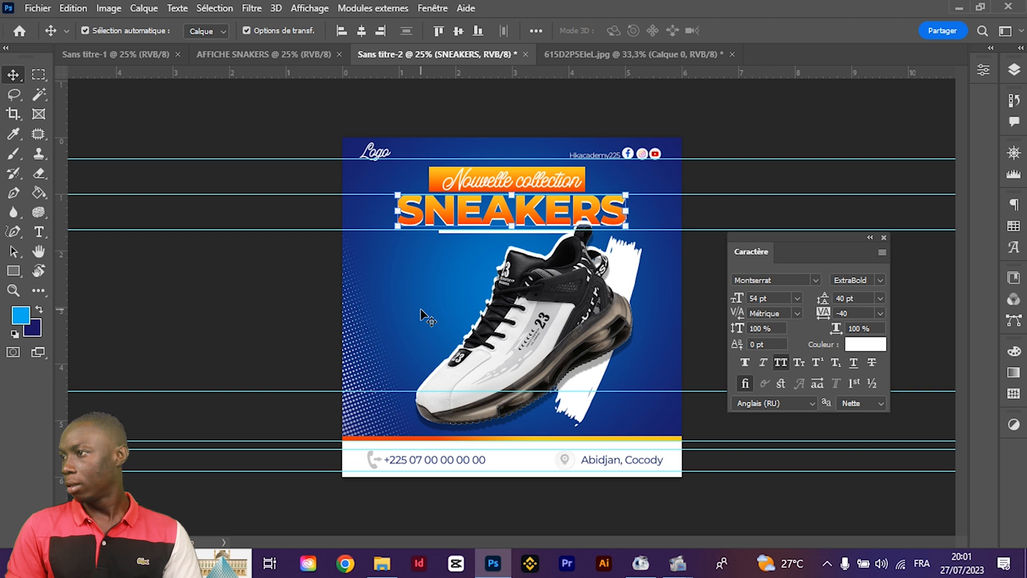
Nudge the orange SNEAKERS title down close to the white line, leaving the white duplicate slightly offset behind it, and deselect
{"action": "left_click", "coordinate": [209, 300]}
{"action": "left_click_drag", "start_coordinate": [402, 213], "coordinate": [424, 212]}
{"action": "key", "text": "Down"}
{"action": "key", "text": "Down"}
{"action": "key", "text": "Down"}
{"action": "key", "text": "Down"}
{"action": "key", "text": "Down"}
{"action": "key", "text": "Down"}
{"action": "key", "text": "Down"}
{"action": "left_click", "coordinate": [291, 314]}
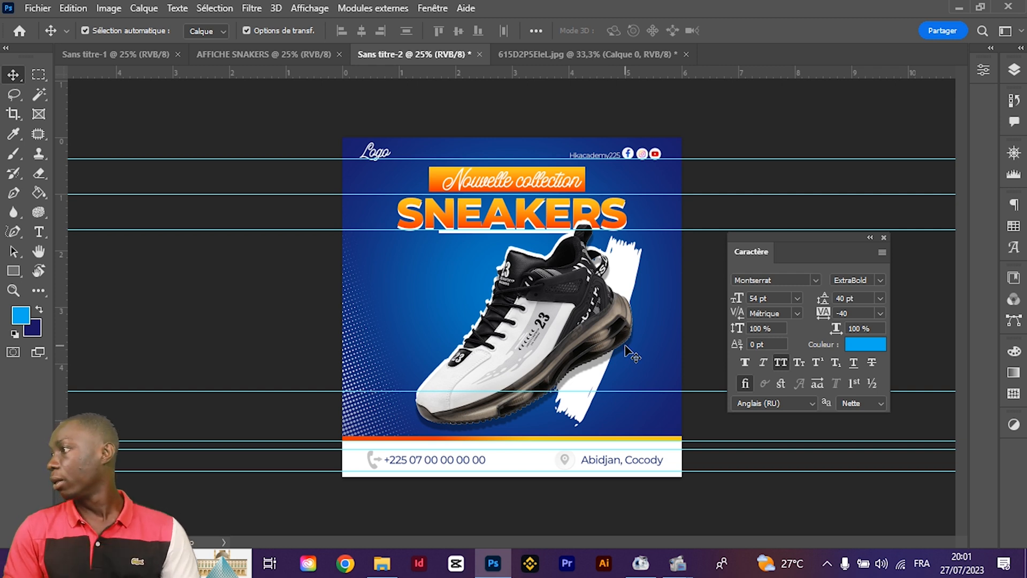
Browse the FORMATION ELEMENT library for a concentric-circles illustration
{"action": "left_click", "coordinate": [1014, 282]}
{"action": "scroll", "coordinate": [933, 353], "scroll_direction": "down", "scroll_amount": 5}
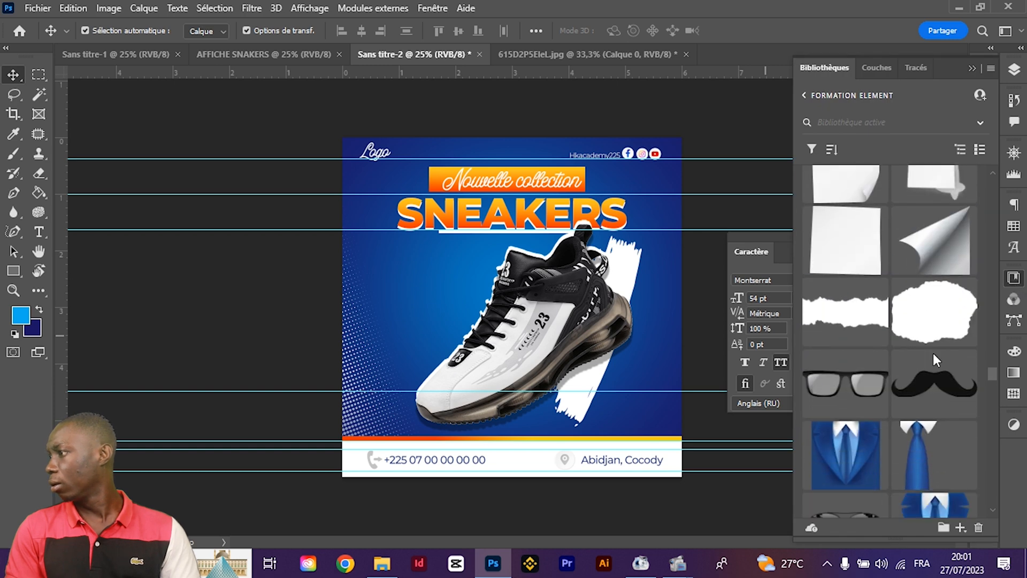
{"action": "scroll", "coordinate": [934, 357], "scroll_direction": "up", "scroll_amount": 3}
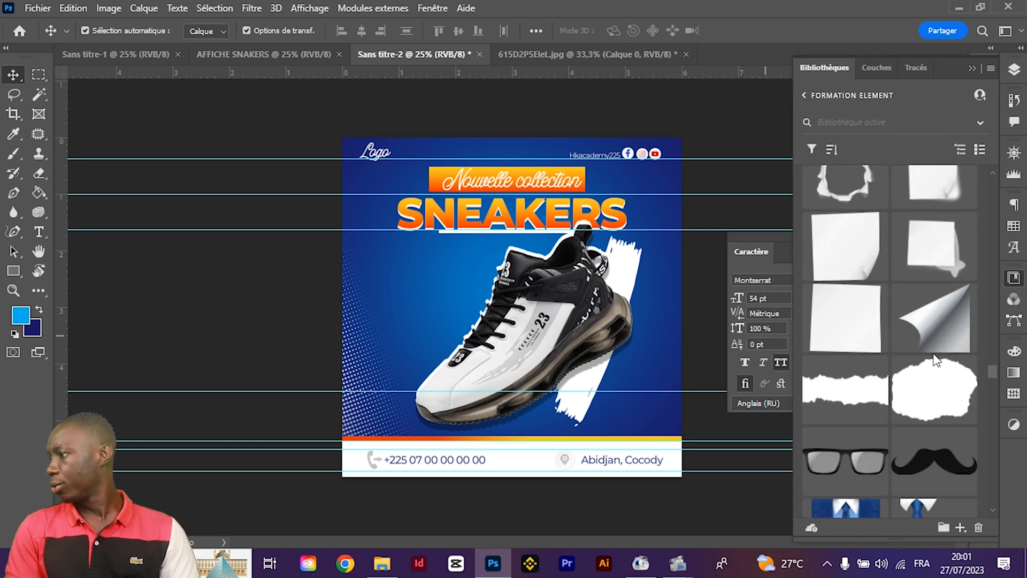
{"action": "scroll", "coordinate": [933, 354], "scroll_direction": "down", "scroll_amount": 6}
{"action": "scroll", "coordinate": [934, 361], "scroll_direction": "up", "scroll_amount": 6}
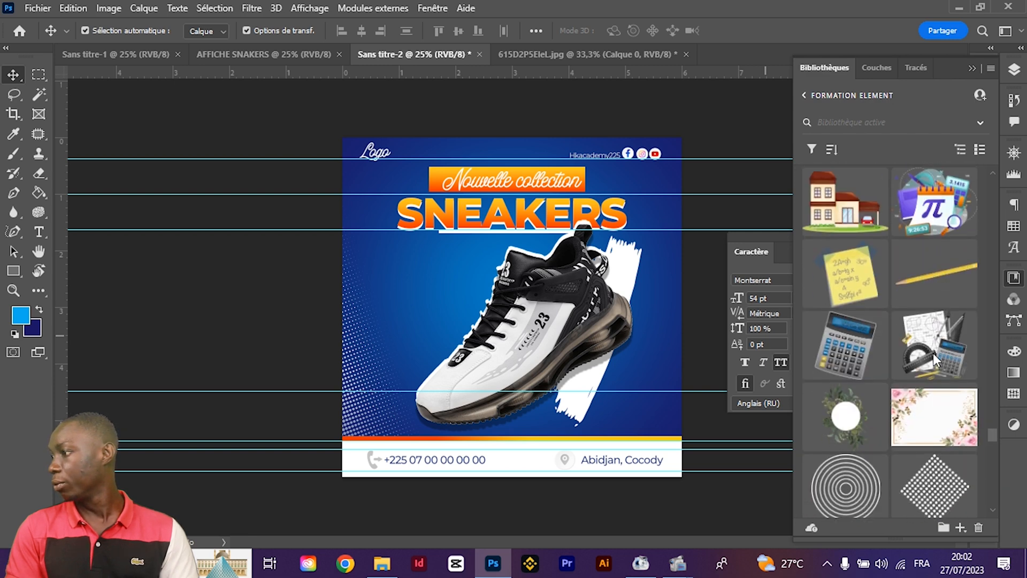
{"action": "scroll", "coordinate": [933, 353], "scroll_direction": "down", "scroll_amount": 2}
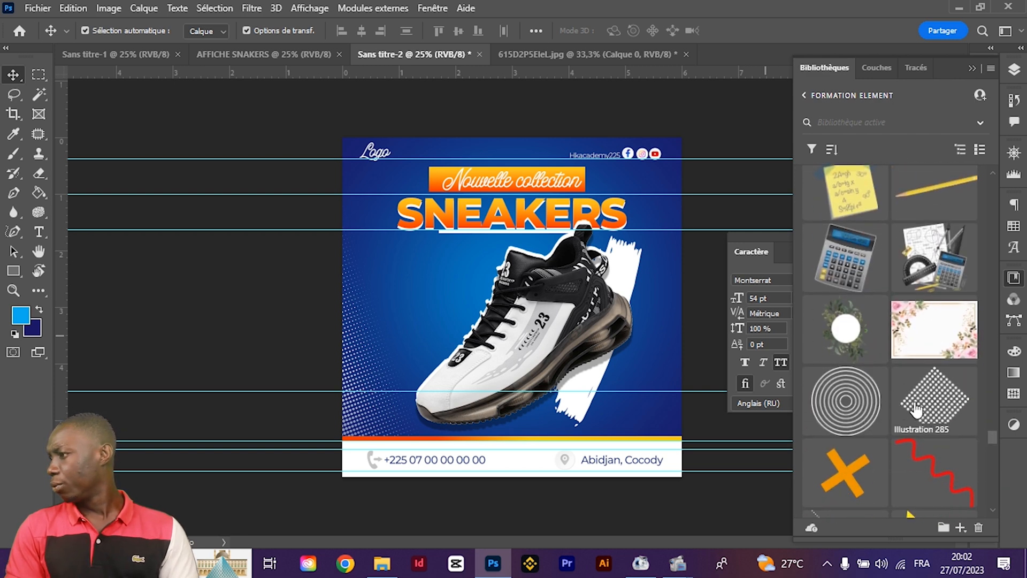
{"action": "left_click_drag", "start_coordinate": [844, 409], "coordinate": [677, 353]}
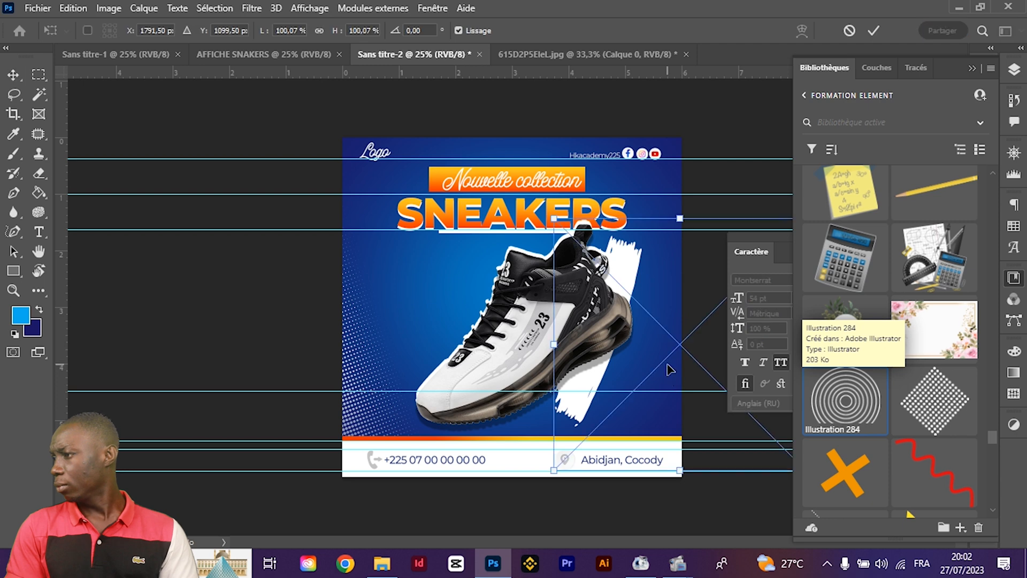
{"action": "left_click_drag", "start_coordinate": [553, 345], "coordinate": [620, 345]}
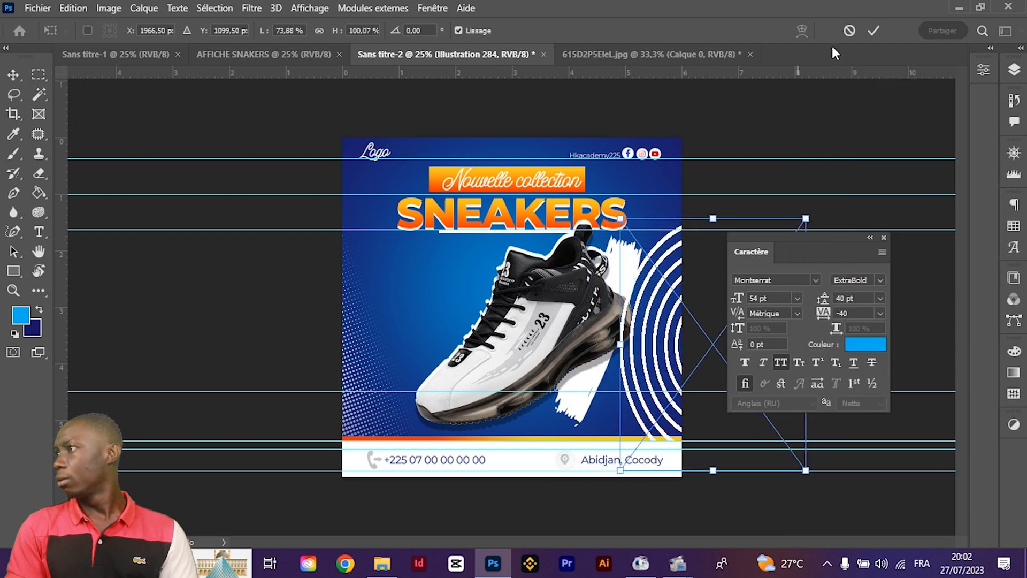
{"action": "left_click", "coordinate": [856, 28]}
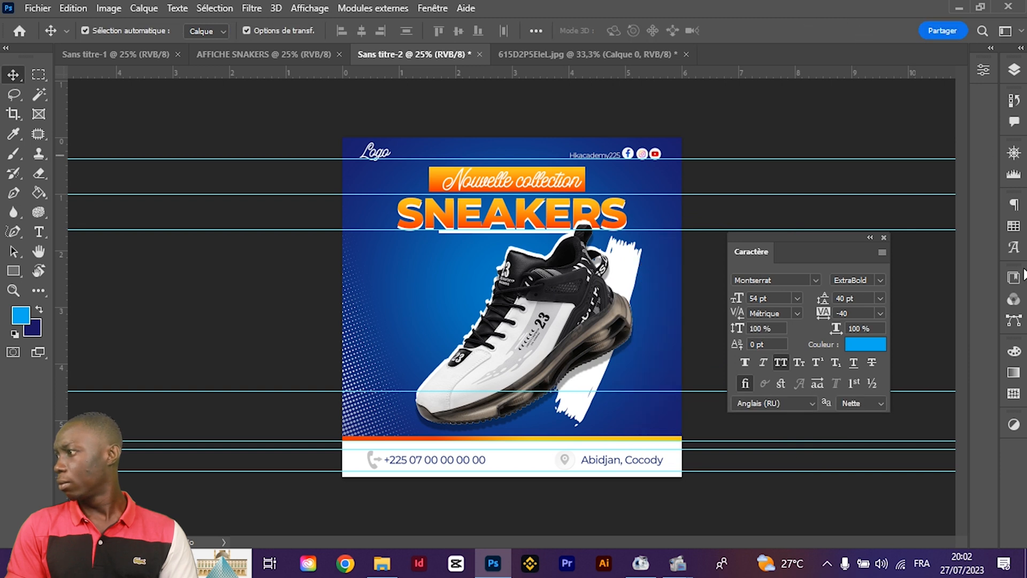
Place Illustration 284, the concentric circles, at the poster's right edge beside the shoe, scaled proportionally to about 72.47%
{"action": "left_click", "coordinate": [1016, 277]}
{"action": "left_click_drag", "start_coordinate": [856, 383], "coordinate": [683, 357]}
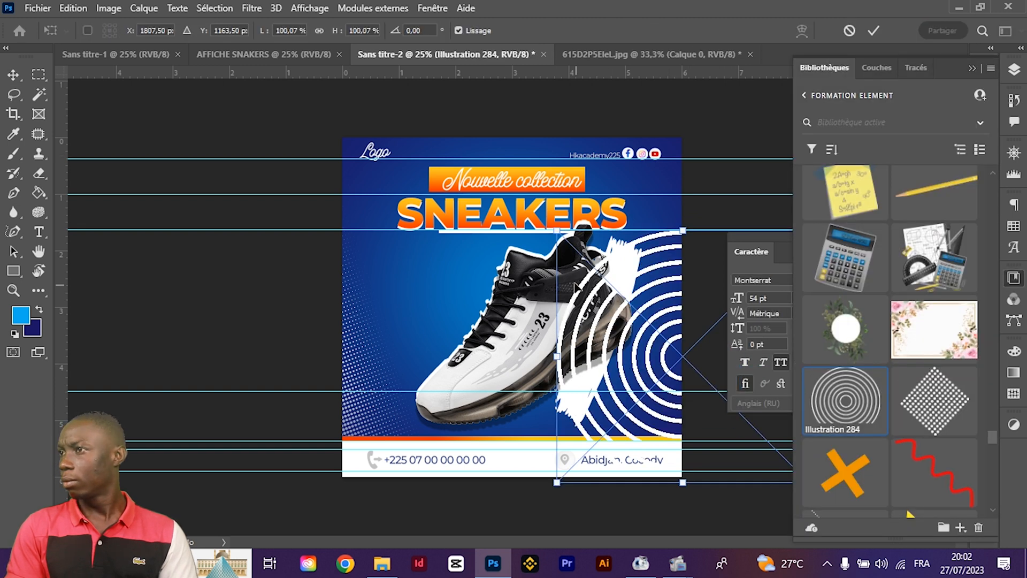
{"action": "left_click", "coordinate": [318, 30]}
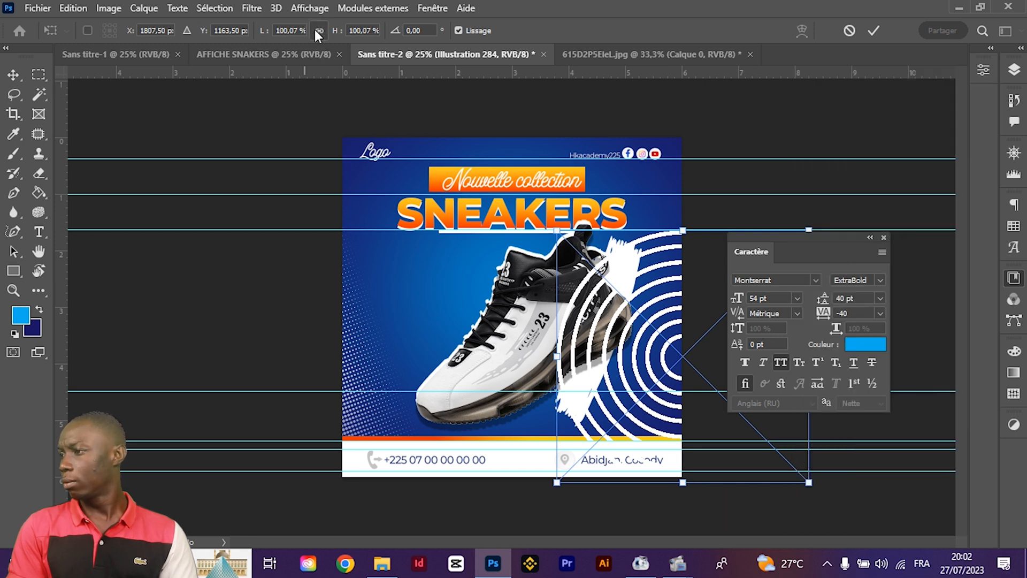
{"action": "left_click_drag", "start_coordinate": [551, 362], "coordinate": [621, 342]}
{"action": "left_click_drag", "start_coordinate": [688, 377], "coordinate": [631, 341]}
{"action": "key", "text": "Return"}
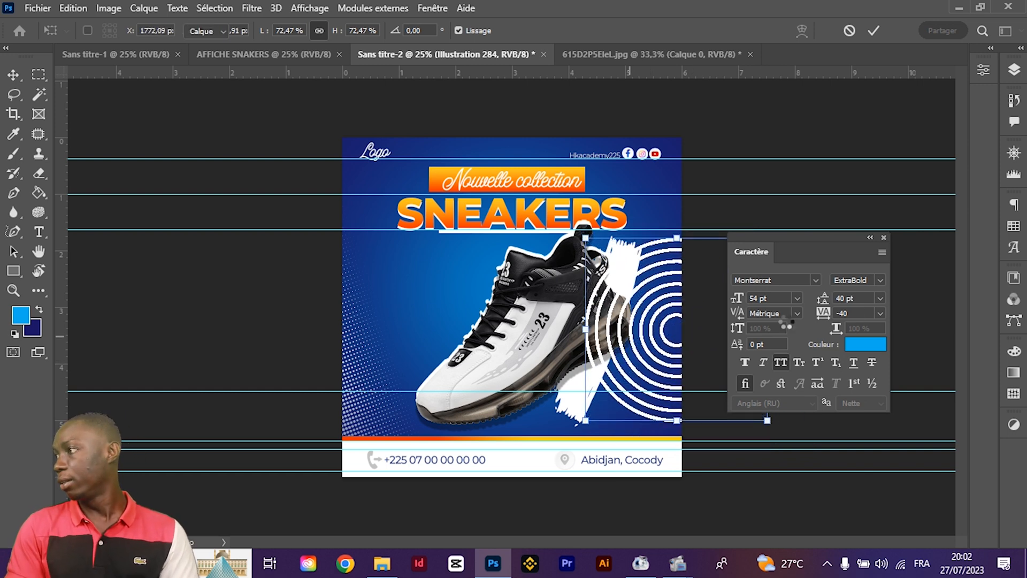
Move the Illustration 284 layer down the stack, between Calque 1 and Illustration 187
{"action": "left_click", "coordinate": [1014, 70]}
{"action": "scroll", "coordinate": [869, 254], "scroll_direction": "up", "scroll_amount": 5}
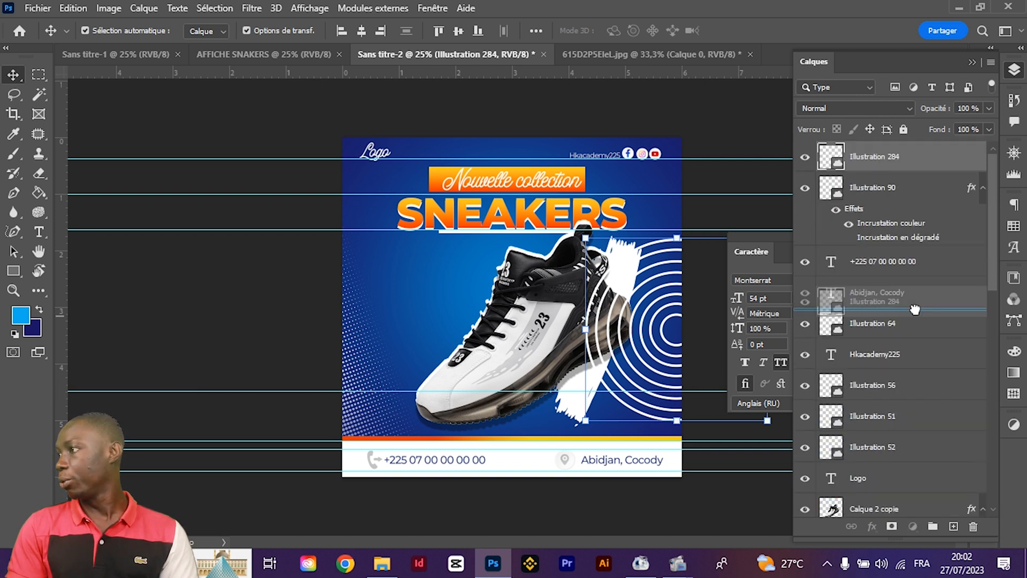
{"action": "scroll", "coordinate": [910, 310], "scroll_direction": "down", "scroll_amount": 5}
{"action": "left_click_drag", "start_coordinate": [942, 572], "coordinate": [883, 409]}
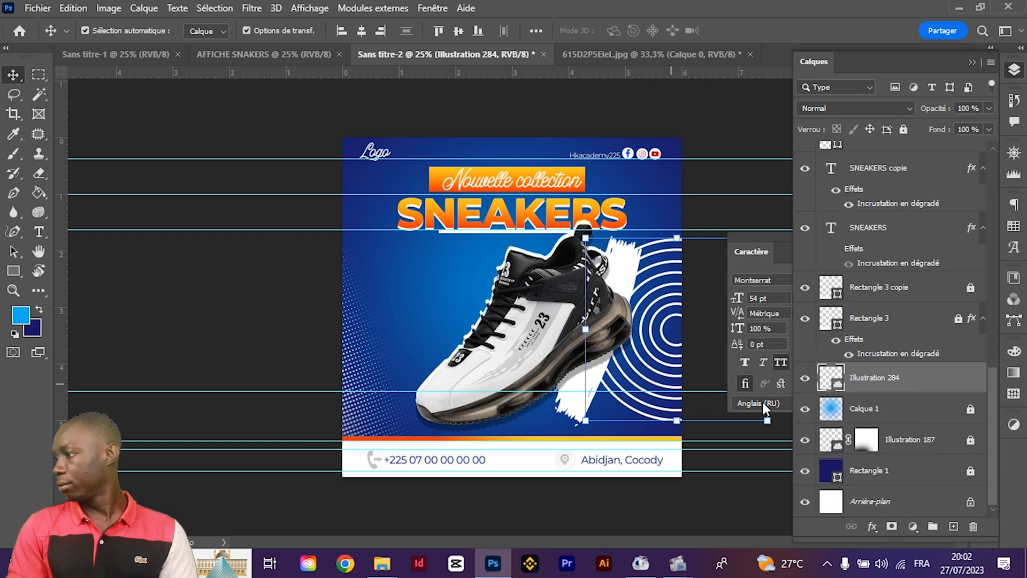
{"action": "left_click_drag", "start_coordinate": [871, 379], "coordinate": [870, 425]}
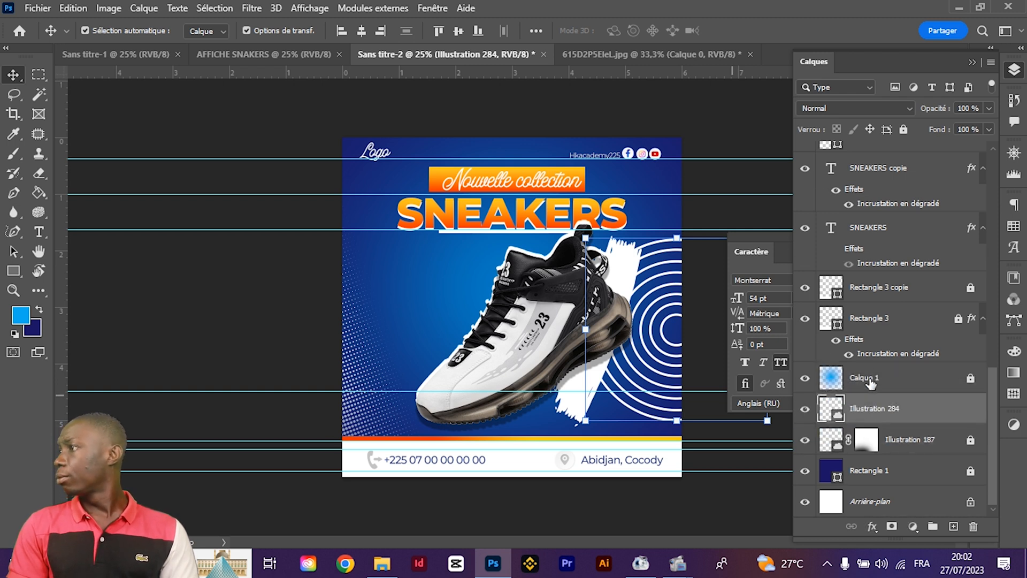
Reduce the opacity of Illustration 284 to 22% and check the circles close up
{"action": "left_click", "coordinate": [989, 109]}
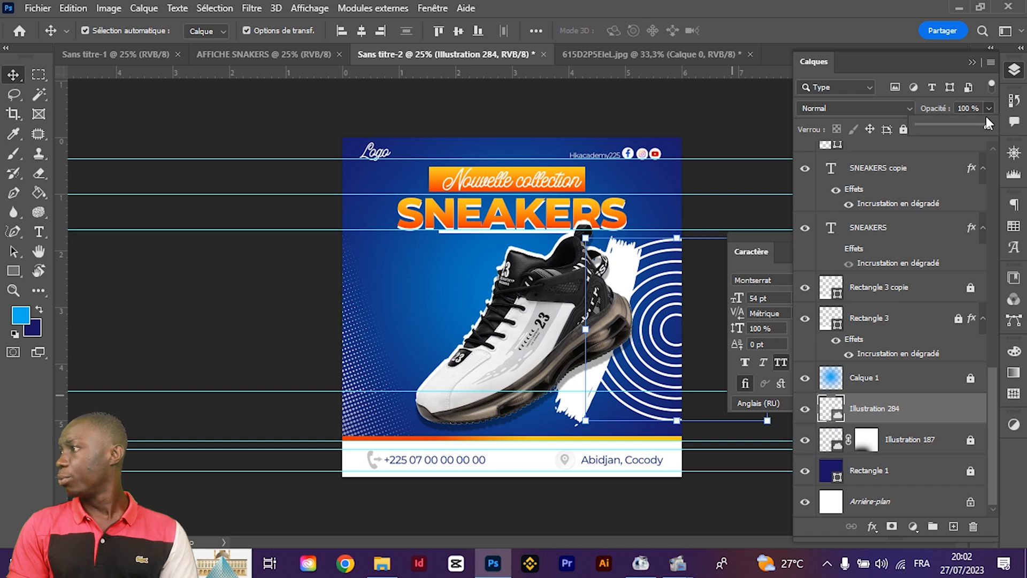
{"action": "left_click_drag", "start_coordinate": [957, 129], "coordinate": [954, 129]}
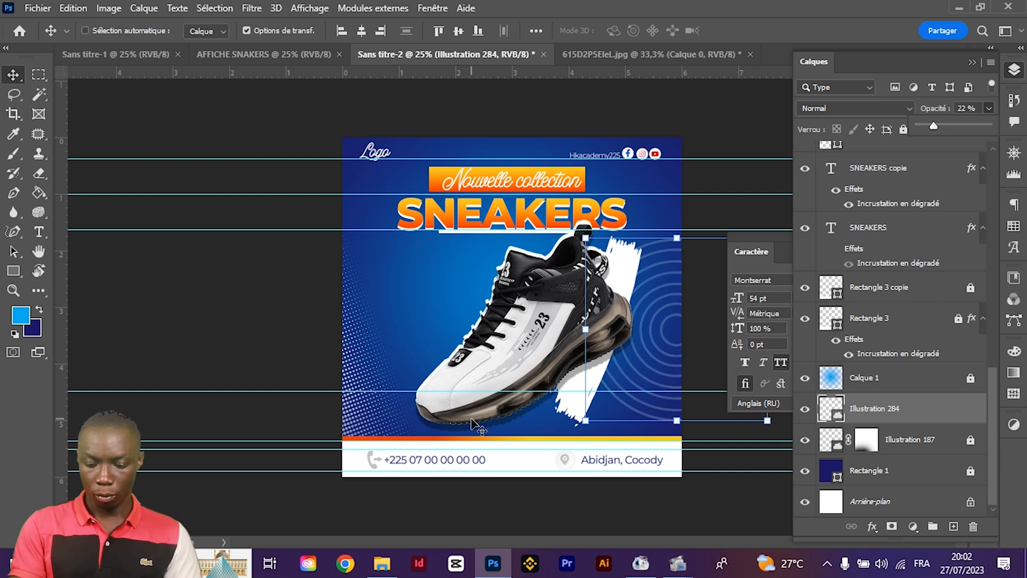
{"action": "key", "text": "ctrl+plus"}
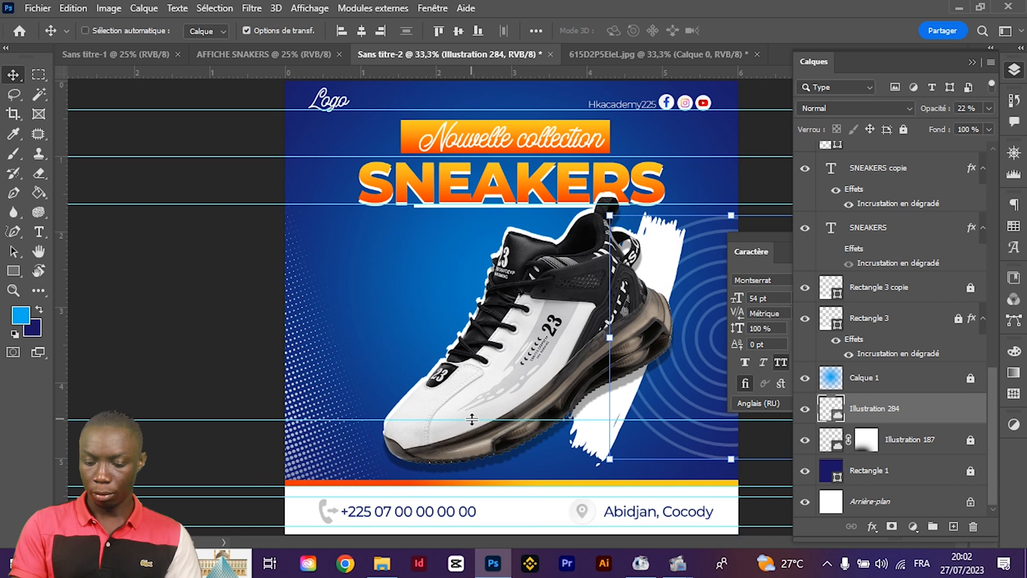
{"action": "key", "text": "ctrl+plus"}
{"action": "key", "text": "space"}
{"action": "left_click_drag", "start_coordinate": [444, 344], "coordinate": [137, 273]}
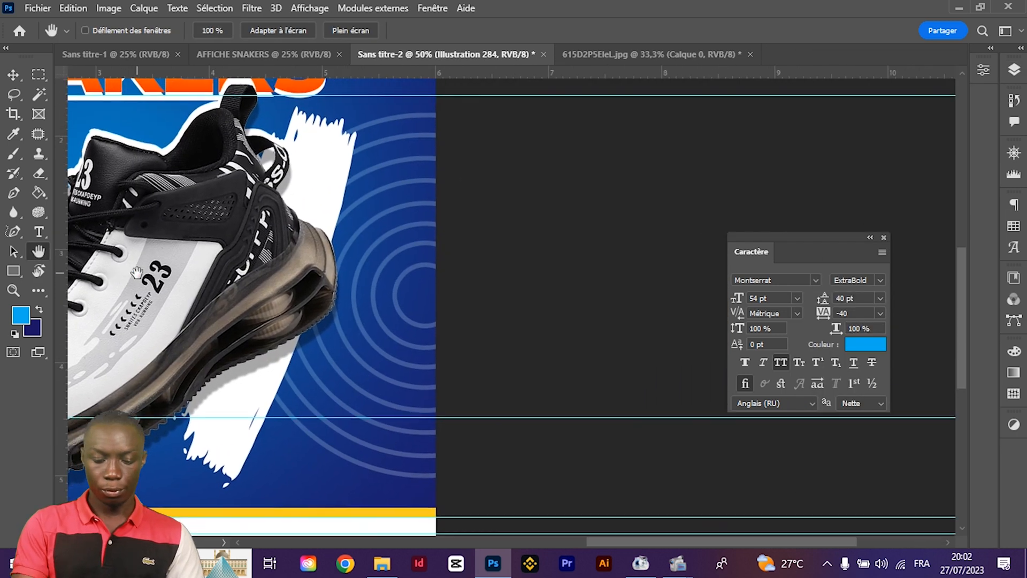
{"action": "key", "text": "ctrl+minus"}
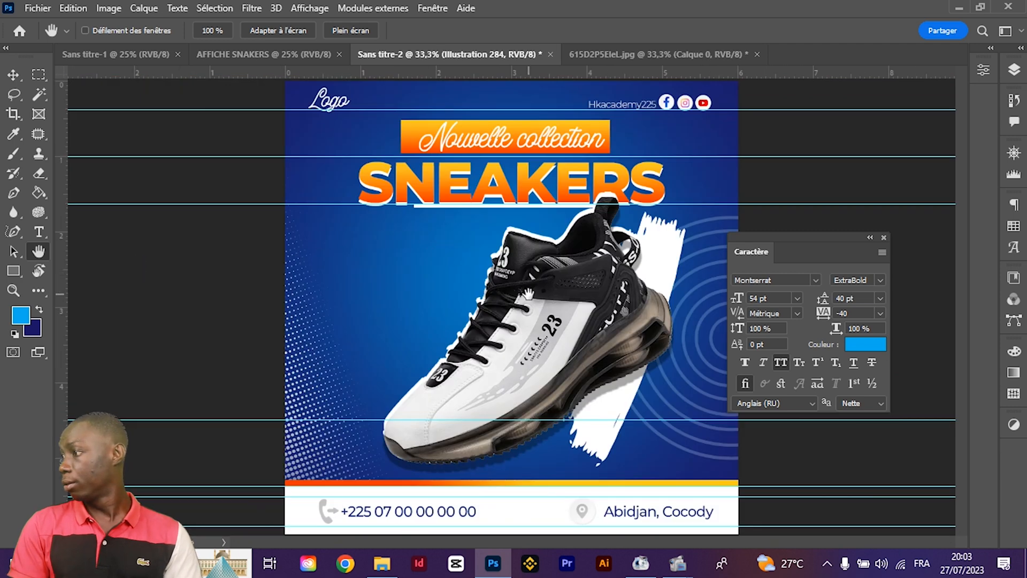
Add a layer mask to Illustration 284, fade the circles with a soft 1500 px black brush, and deselect the layer
{"action": "left_click_drag", "start_coordinate": [832, 262], "coordinate": [981, 253]}
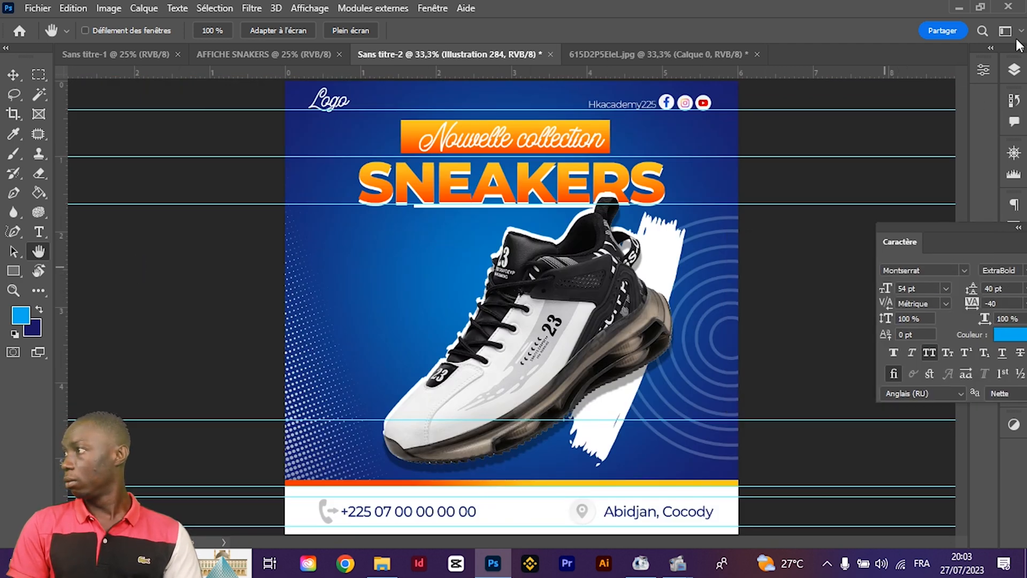
{"action": "left_click", "coordinate": [1014, 70]}
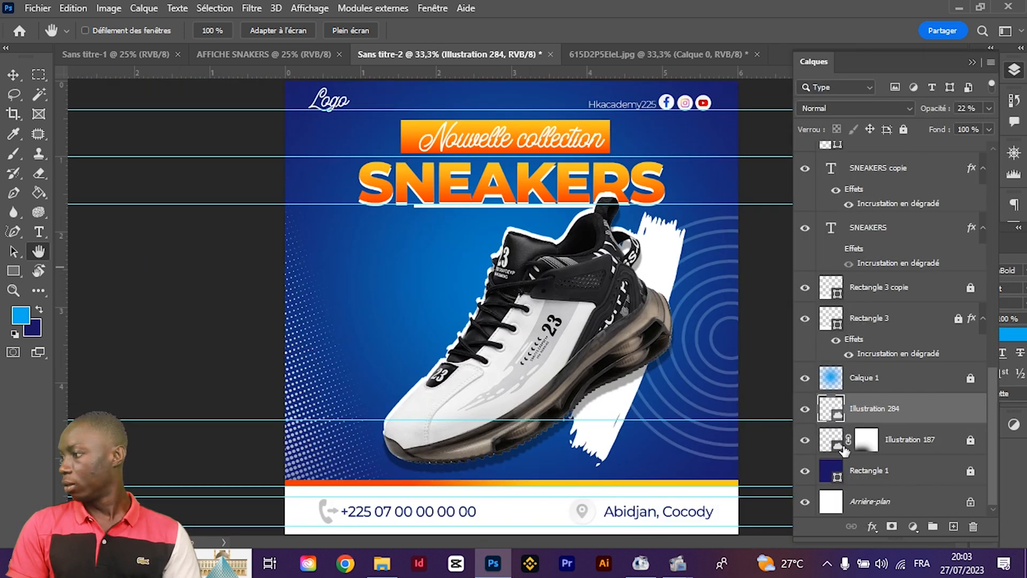
{"action": "left_click", "coordinate": [891, 526]}
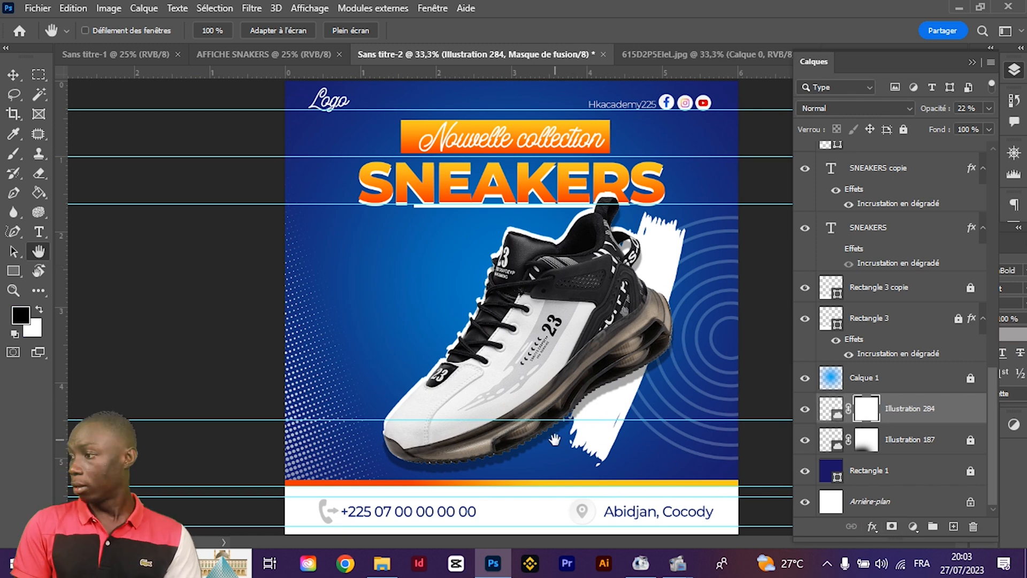
{"action": "key", "text": "b"}
{"action": "key", "text": "F7"}
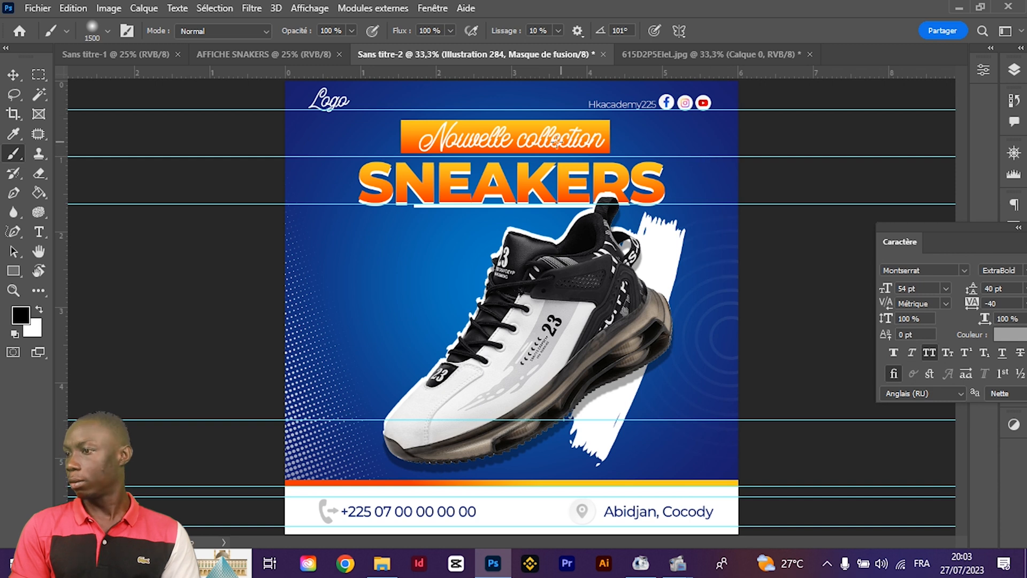
{"action": "left_click", "coordinate": [13, 75]}
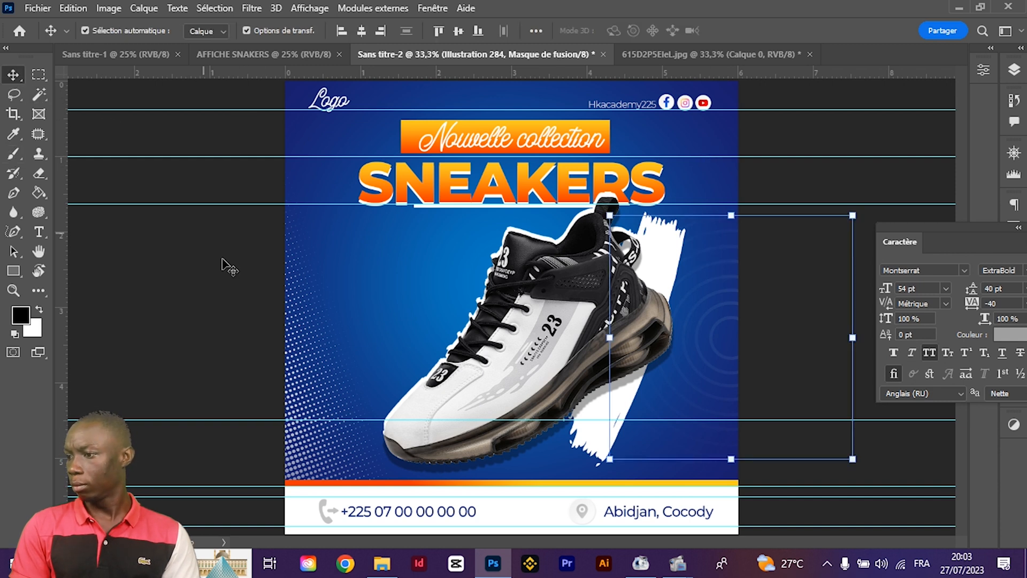
{"action": "left_click", "coordinate": [373, 304]}
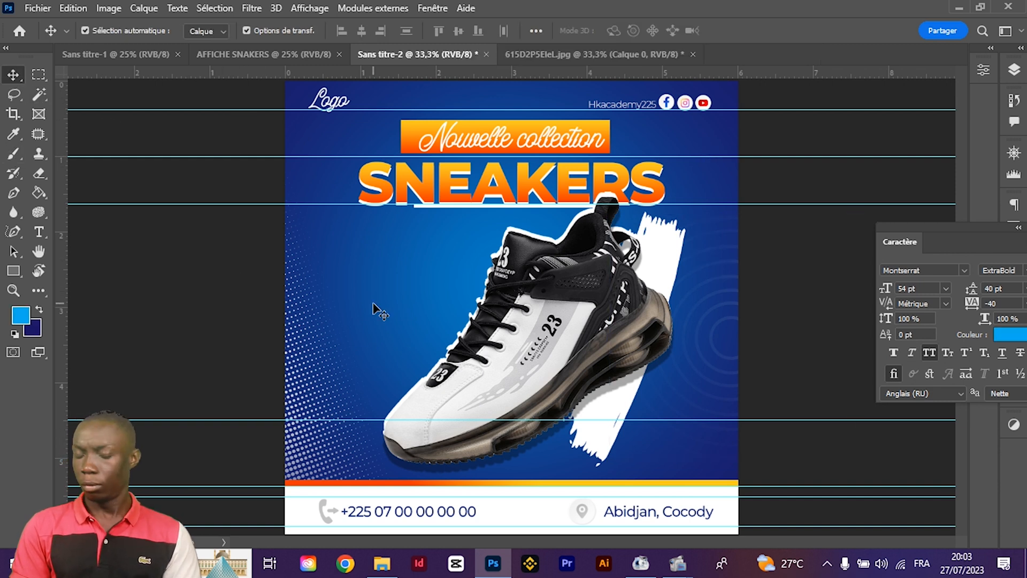
Add the text "NIKE 23" in Montserrat ExtraBold 54 pt beside the shoe, under the SNEAKERS title
{"action": "key", "text": "ctrl+minus"}
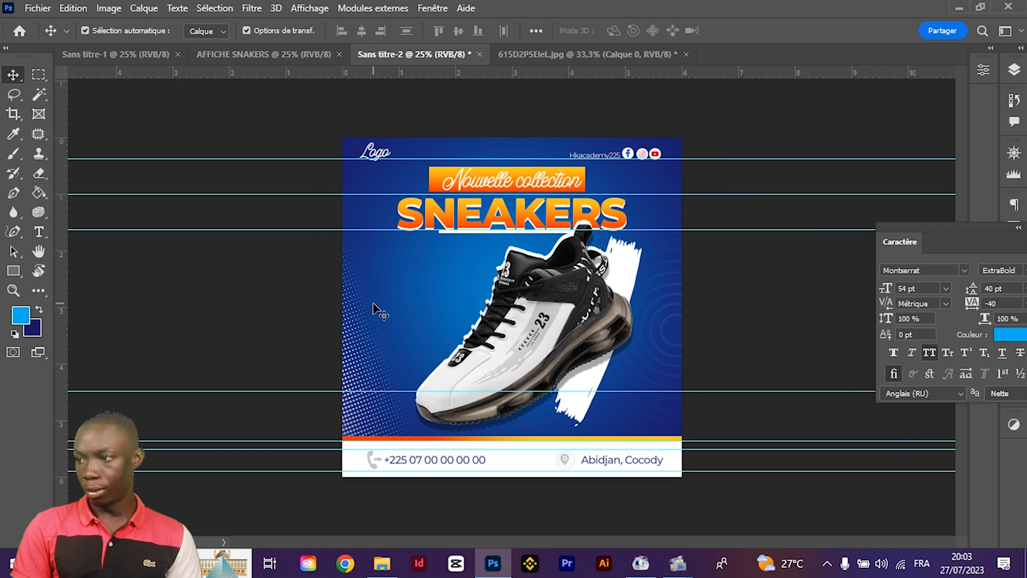
{"action": "left_click_drag", "start_coordinate": [371, 298], "coordinate": [415, 301]}
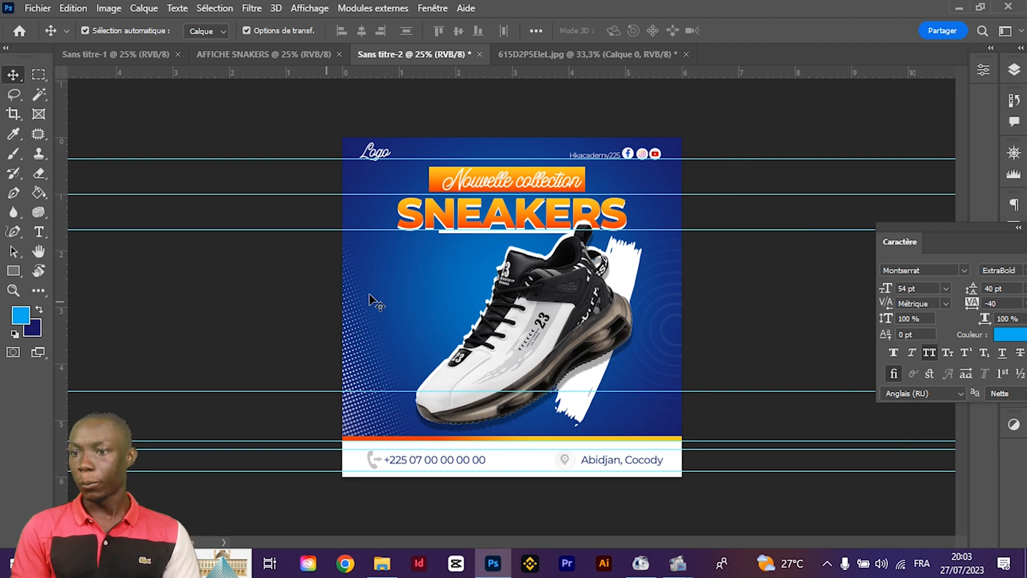
{"action": "left_click", "coordinate": [39, 232]}
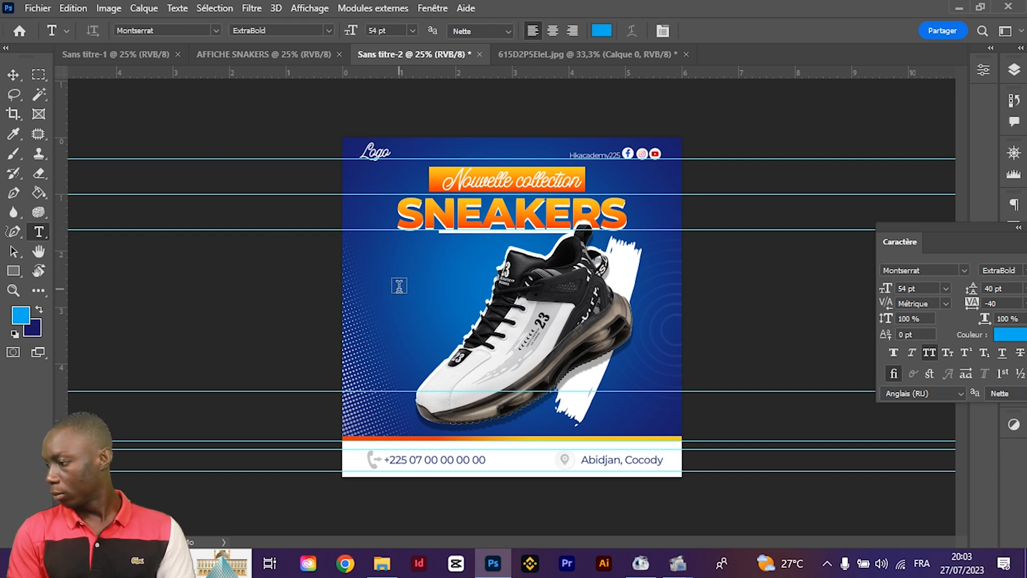
{"action": "left_click", "coordinate": [362, 262]}
{"action": "triple_click", "coordinate": [419, 257]}
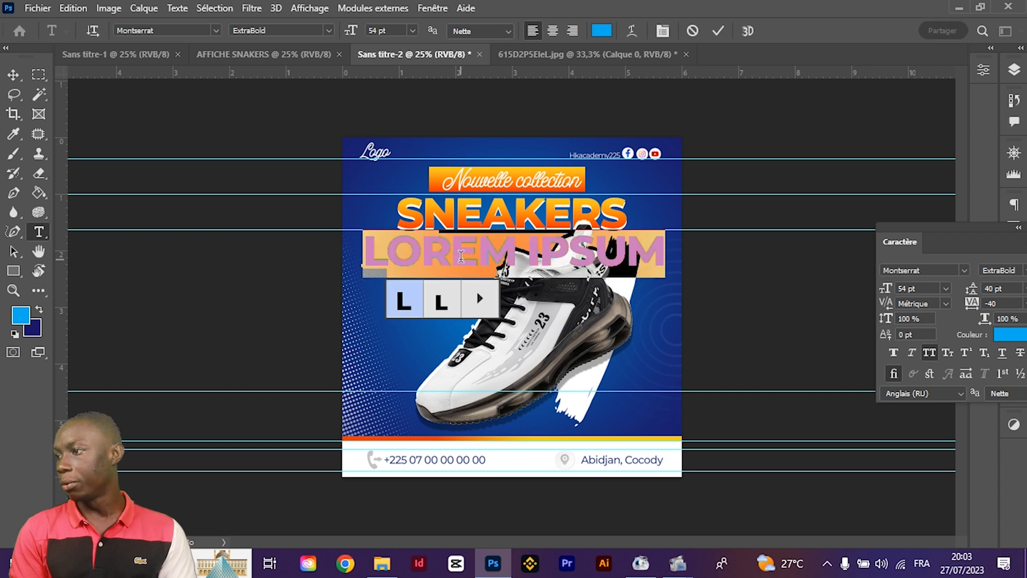
{"action": "left_click", "coordinate": [480, 252]}
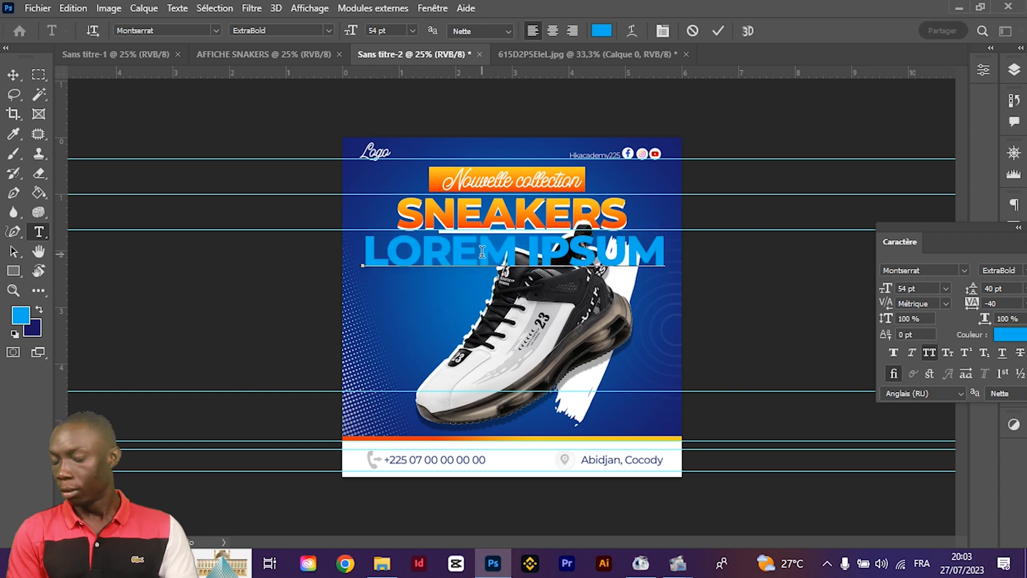
{"action": "triple_click", "coordinate": [482, 252]}
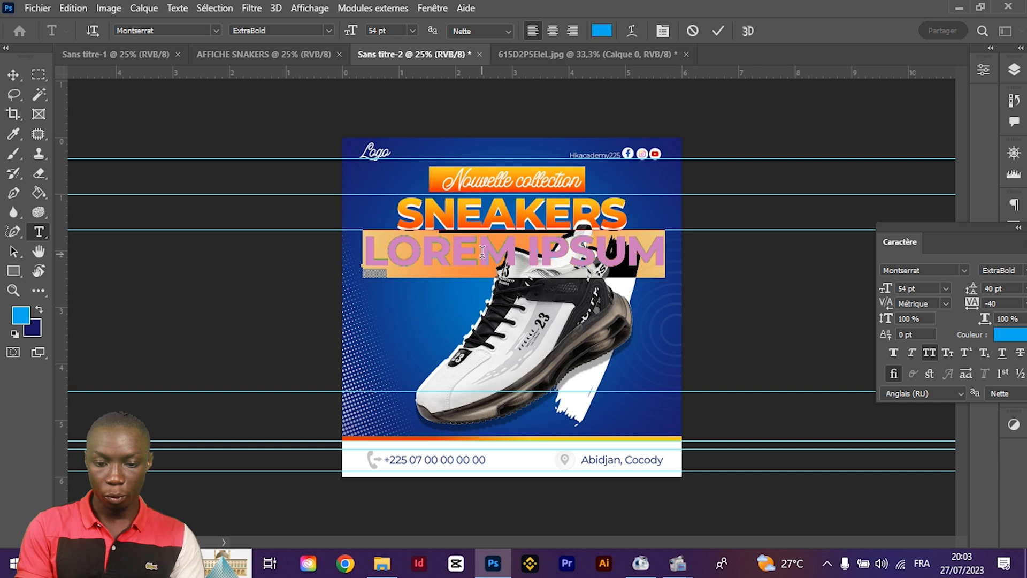
{"action": "type", "text": "NIK"}
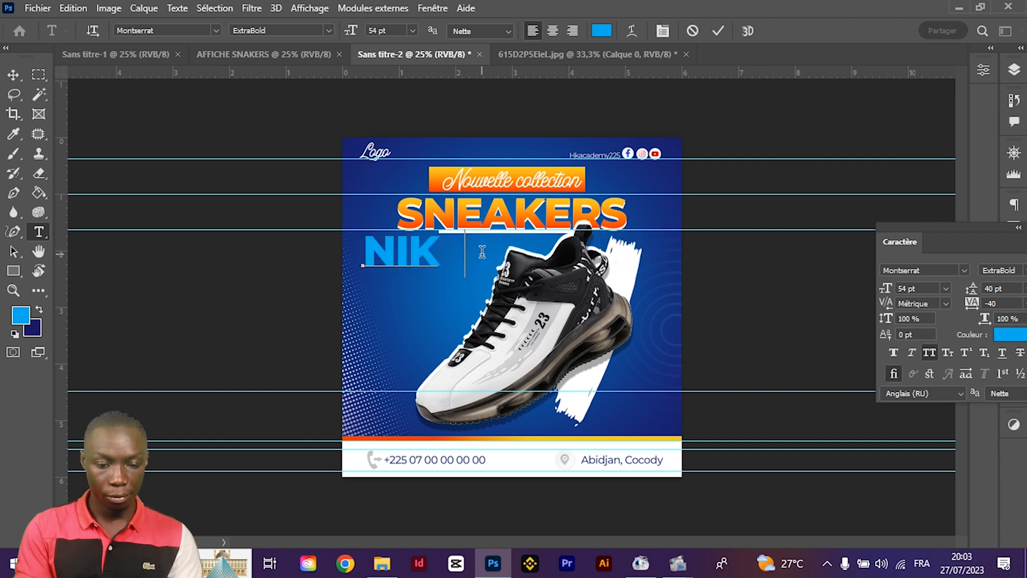
{"action": "type", "text": "E 2"}
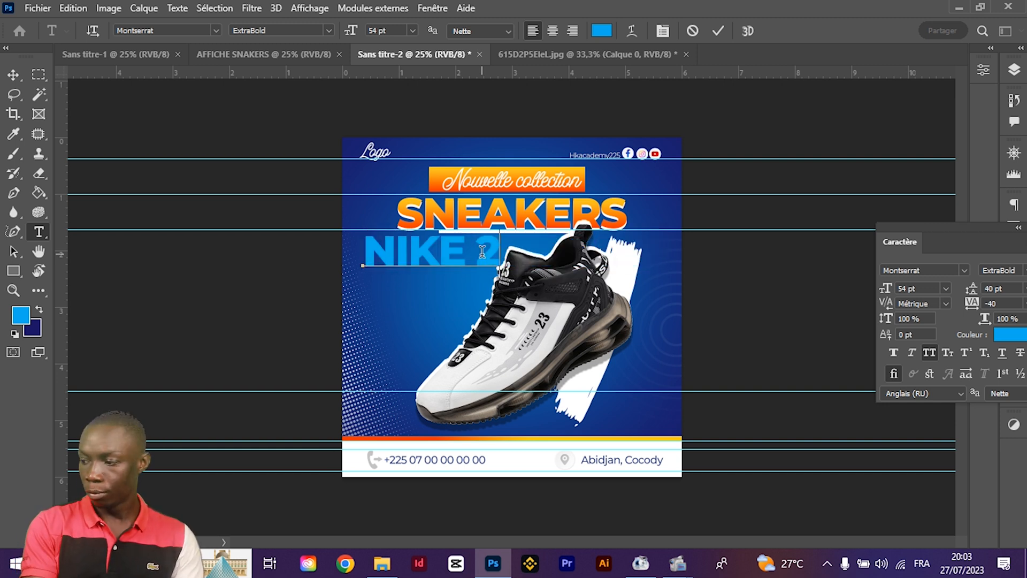
{"action": "type", "text": "3"}
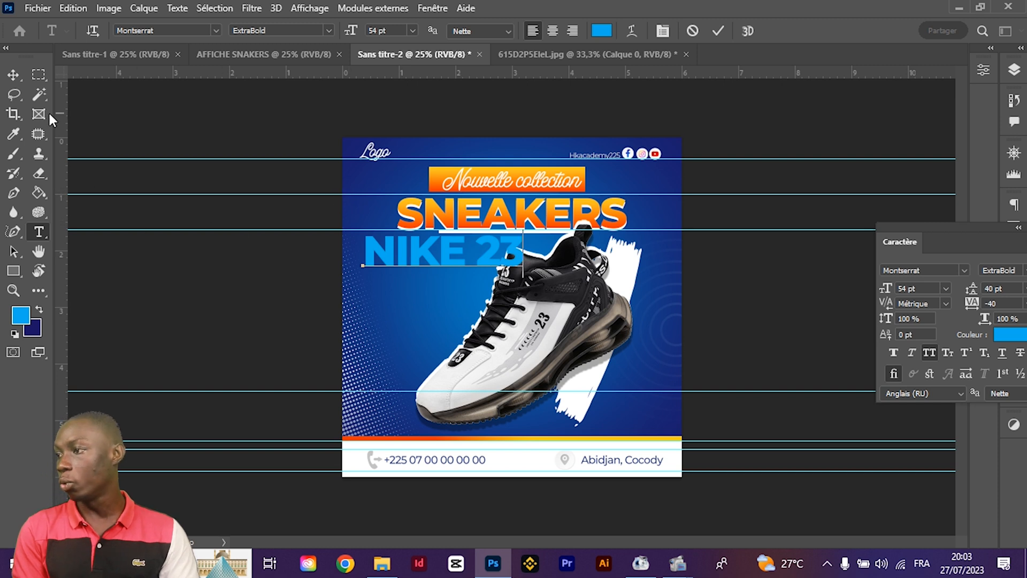
Scale the NIKE 23 text down proportionally to about 33%, keeping it near the poster's left edge
{"action": "left_click", "coordinate": [13, 75]}
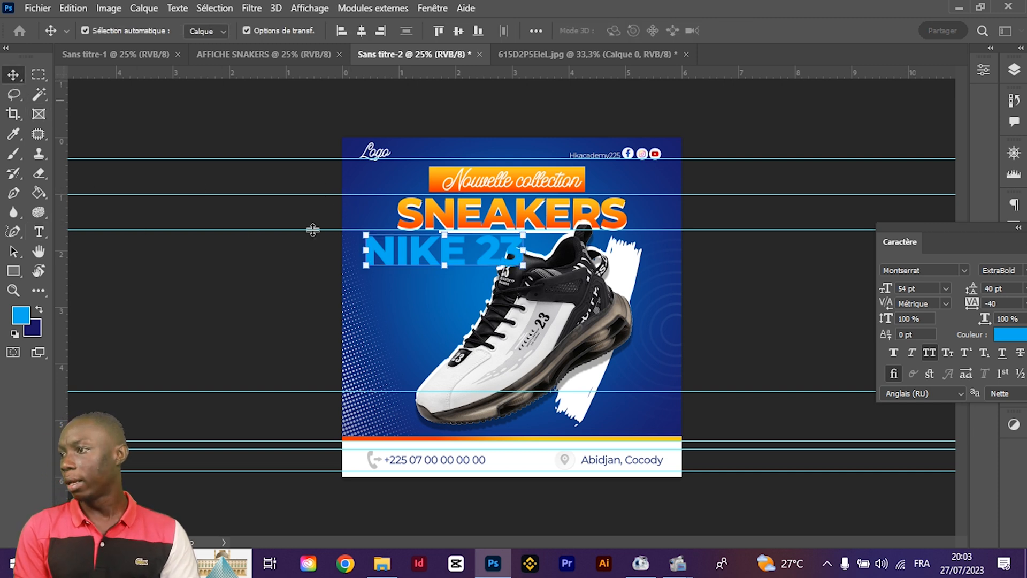
{"action": "key", "text": "ctrl+t"}
{"action": "left_click_drag", "start_coordinate": [527, 250], "coordinate": [401, 267]}
{"action": "key", "text": "Return"}
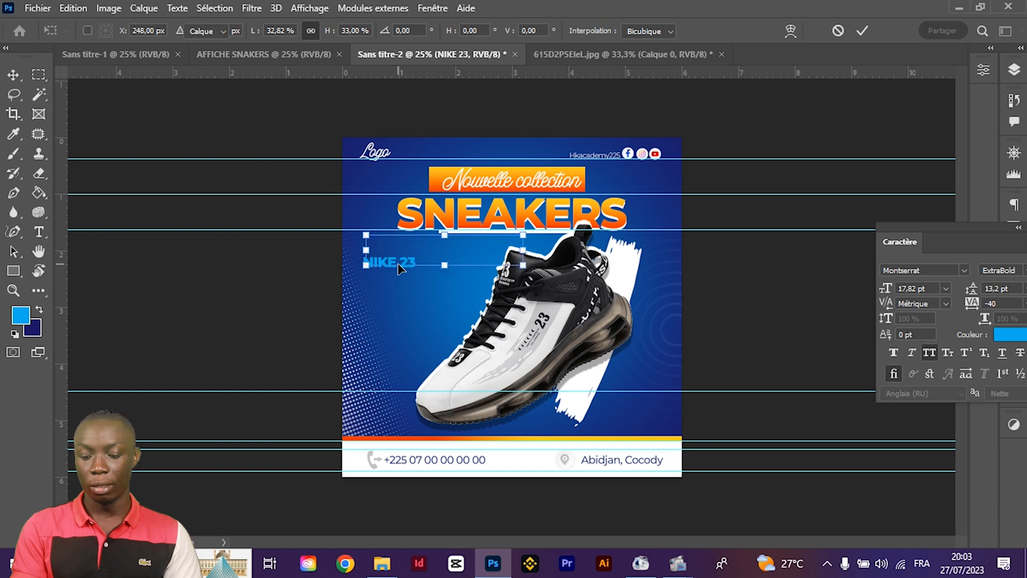
Change the colour of the NIKE 23 text to white by sampling the white of the shoe's outline
{"action": "key", "text": "ctrl+plus"}
{"action": "key", "text": "ctrl+plus"}
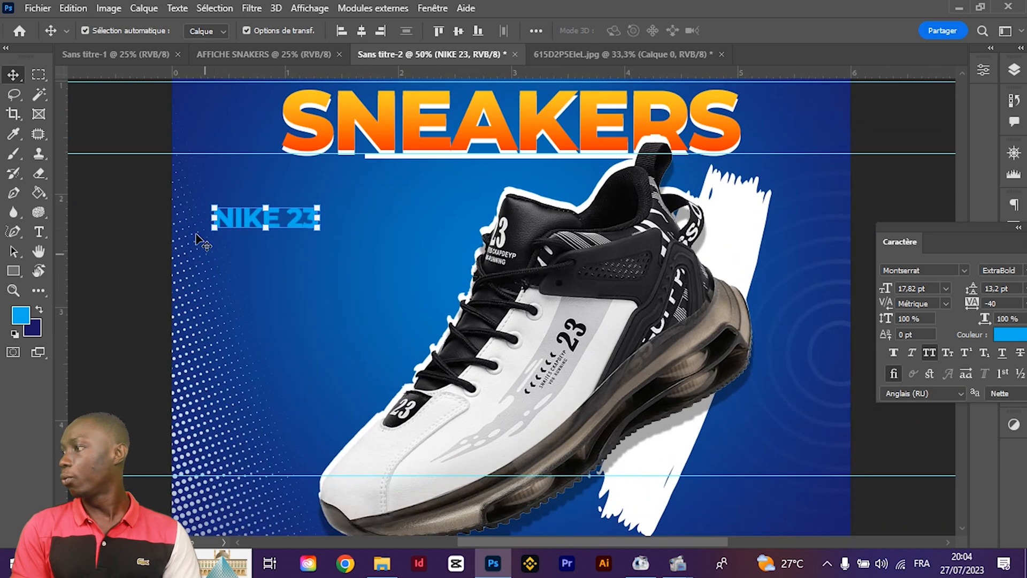
{"action": "left_click", "coordinate": [1015, 336]}
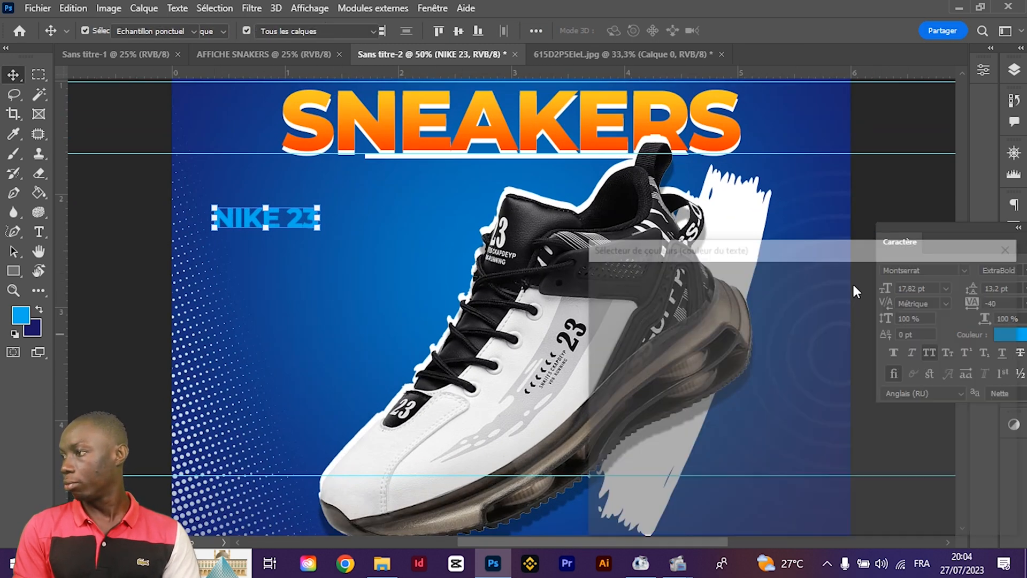
{"action": "left_click", "coordinate": [562, 272]}
{"action": "left_click", "coordinate": [541, 262]}
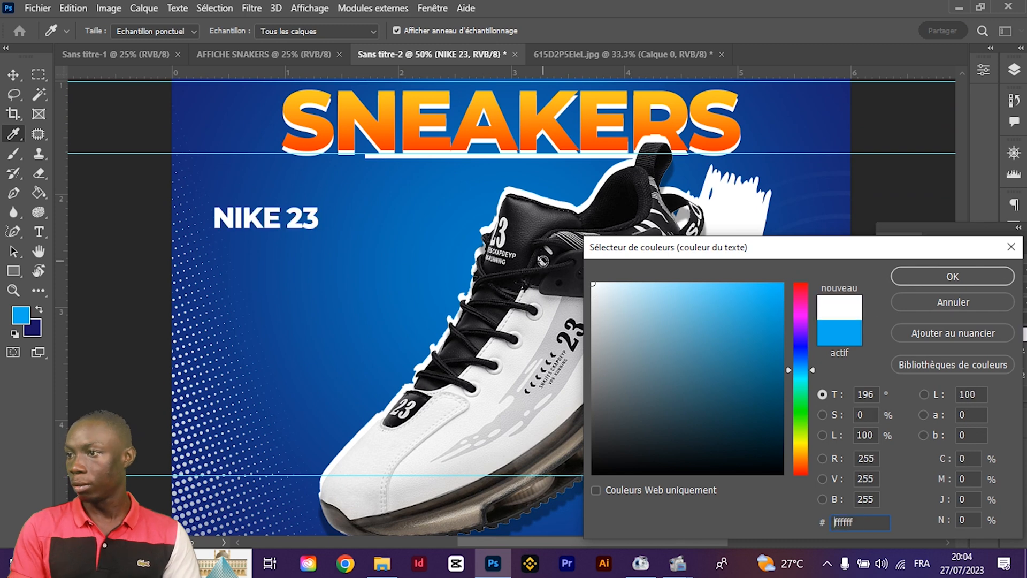
{"action": "key", "text": "Return"}
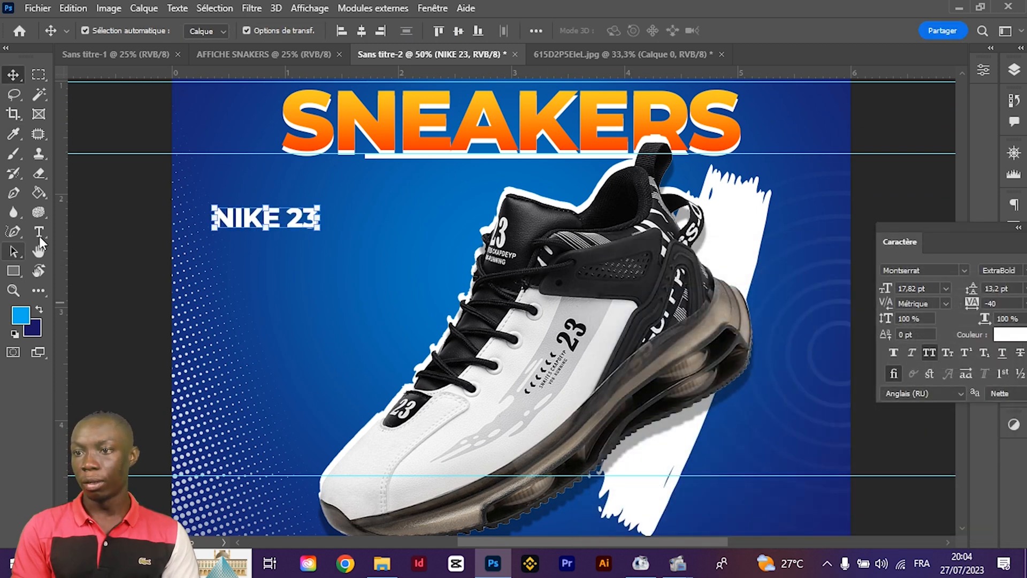
Draw a paragraph text frame directly under the NIKE 23 text
{"action": "left_click", "coordinate": [39, 232]}
{"action": "left_click_drag", "start_coordinate": [214, 247], "coordinate": [352, 303]}
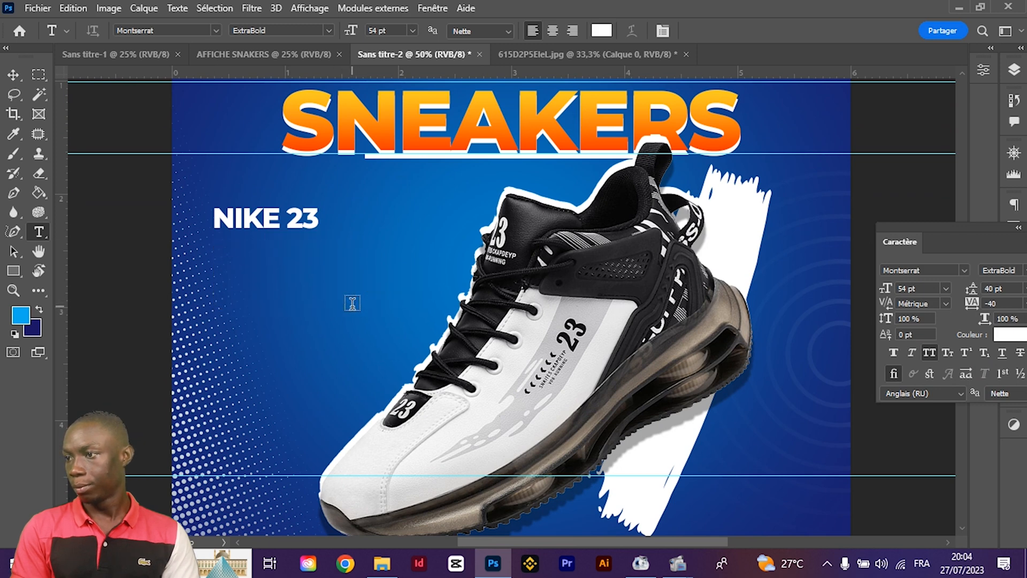
{"action": "right_click", "coordinate": [282, 270]}
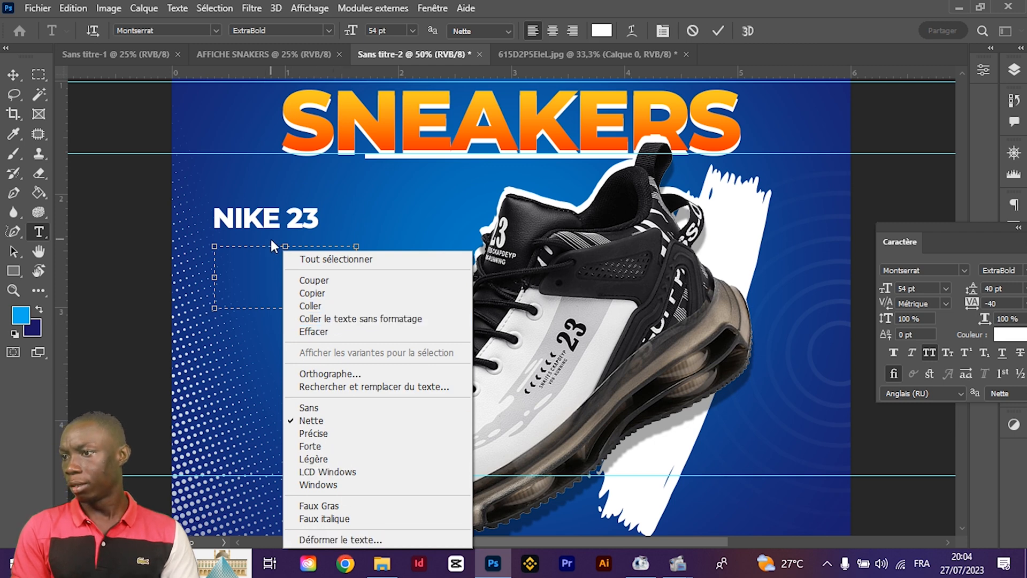
{"action": "left_click", "coordinate": [257, 272]}
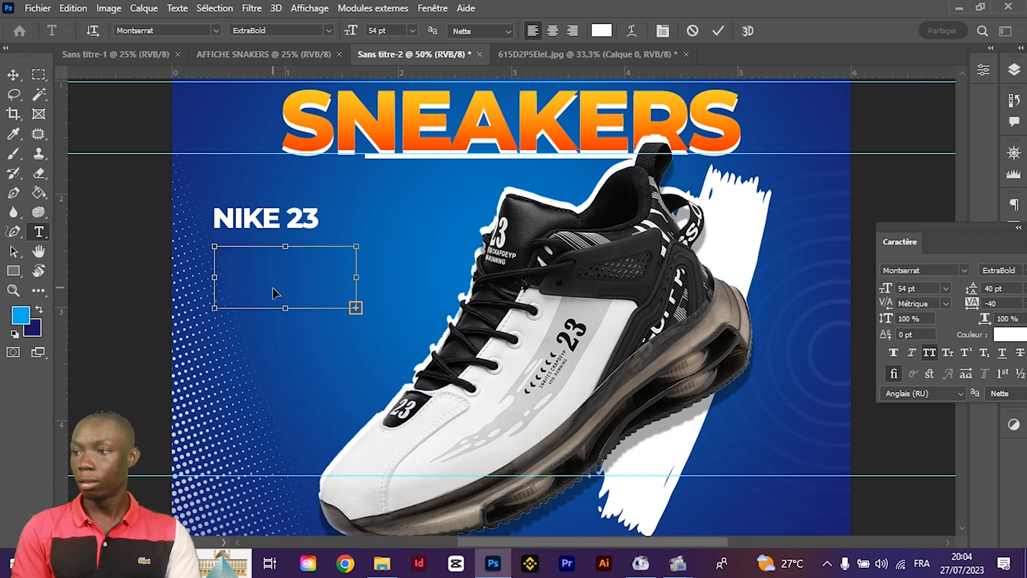
Set the font size of the Lorem ipsum placeholder paragraph to 4 pt
{"action": "left_click", "coordinate": [393, 34]}
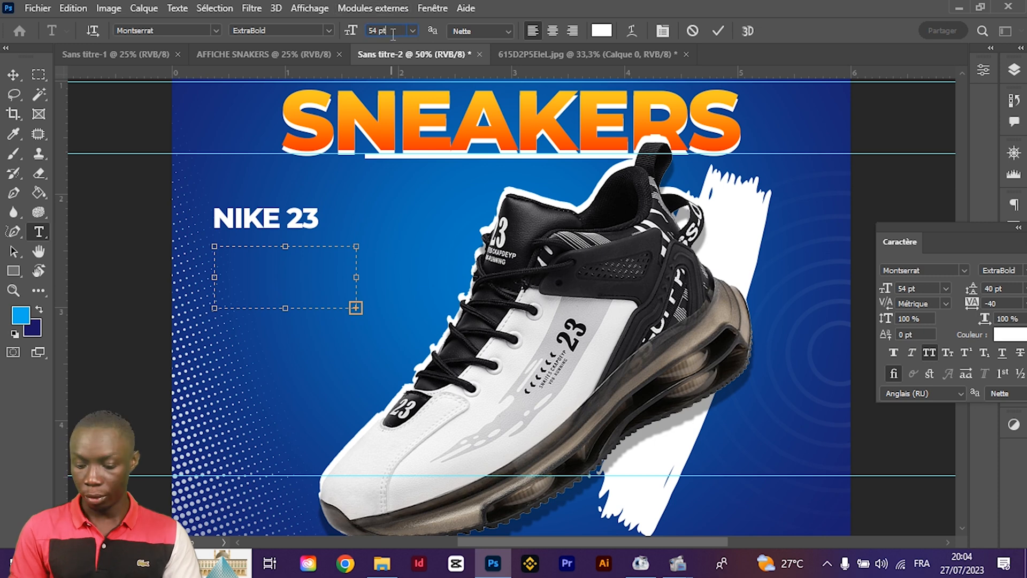
{"action": "key", "text": "shift+Down"}
{"action": "key", "text": "shift+Down"}
{"action": "key", "text": "shift+Down"}
{"action": "key", "text": "shift+Down"}
{"action": "key", "text": "shift+Down"}
{"action": "key", "text": "shift+Down"}
{"action": "key", "text": "shift+Up"}
{"action": "key", "text": "Down"}
{"action": "key", "text": "Down"}
{"action": "key", "text": "Down"}
{"action": "key", "text": "Down"}
{"action": "key", "text": "Down"}
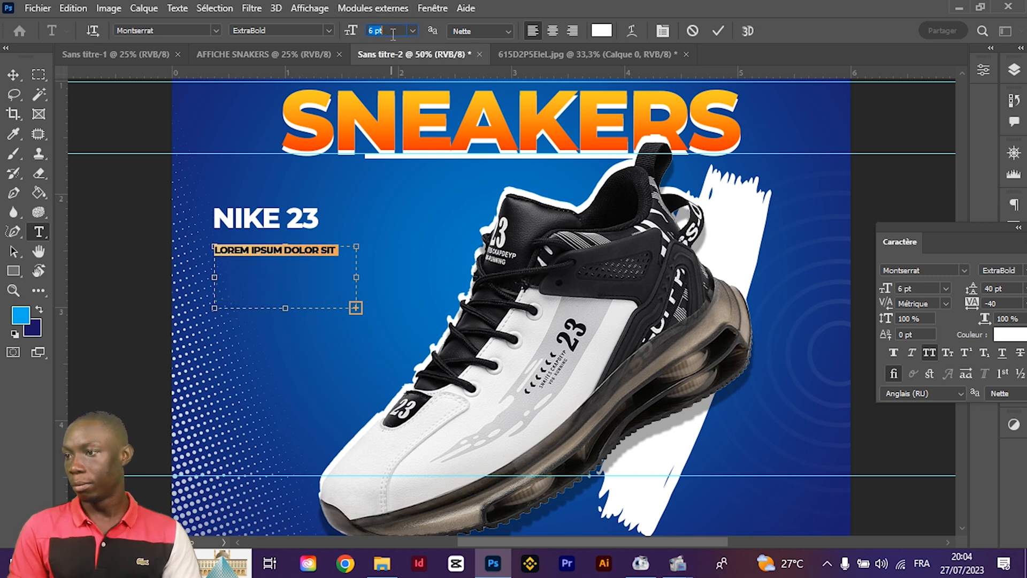
{"action": "key", "text": "Down"}
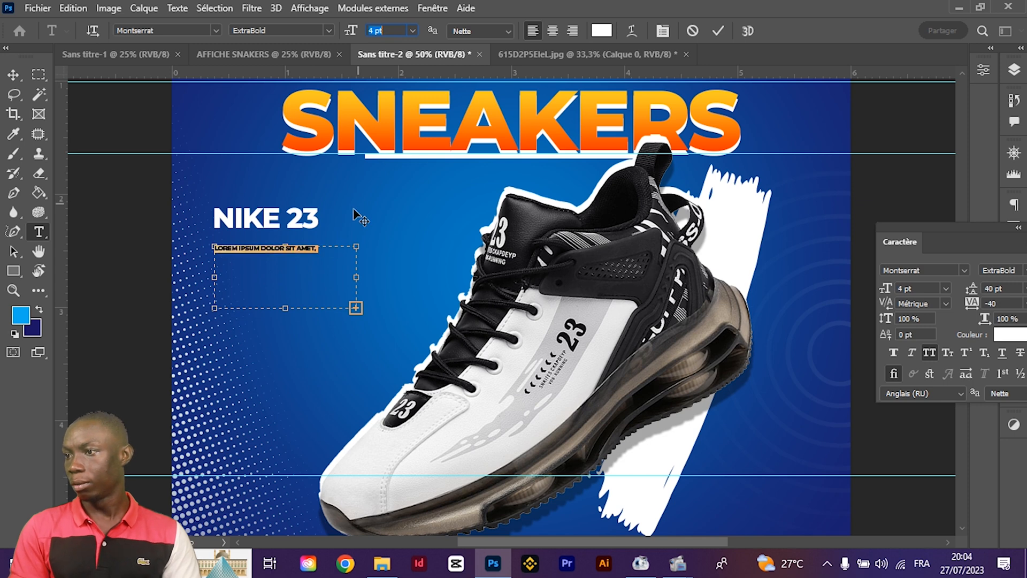
{"action": "left_click", "coordinate": [325, 255]}
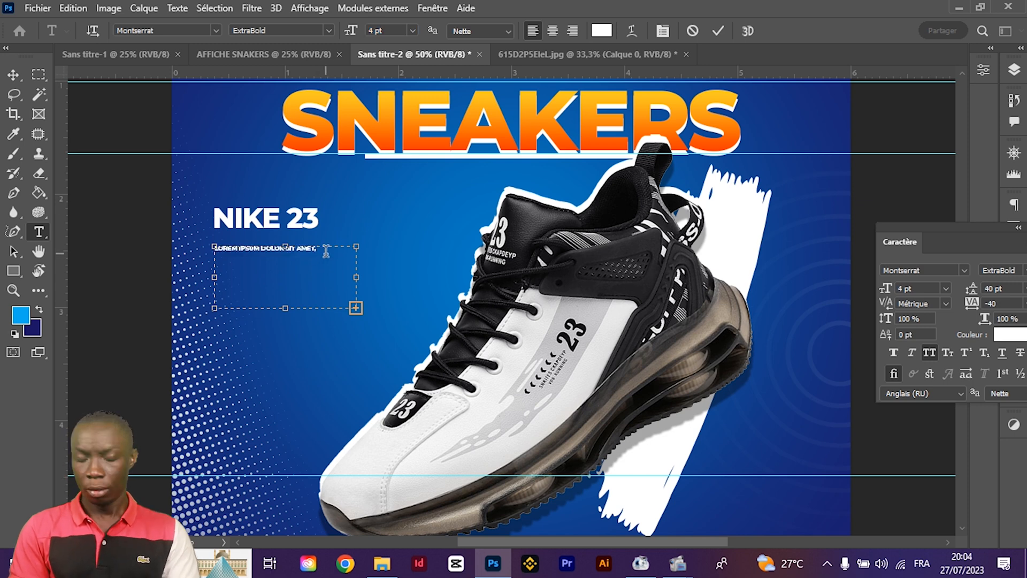
Select the whole placeholder paragraph and set its leading to 6 pt
{"action": "key", "text": "ctrl+a"}
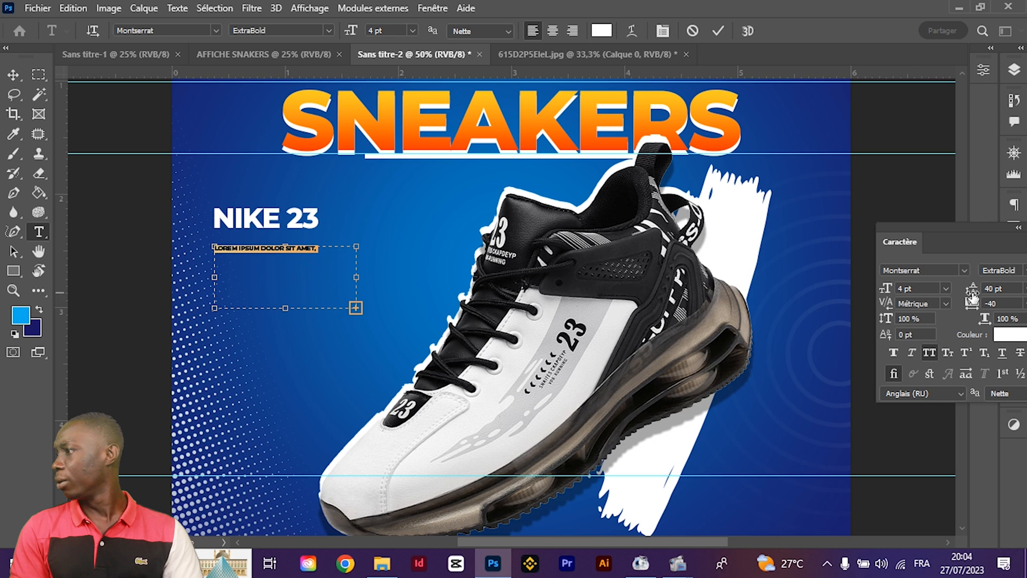
{"action": "left_click", "coordinate": [995, 288]}
{"action": "key", "text": "shift+Down"}
{"action": "key", "text": "shift+Down"}
{"action": "key", "text": "shift+Down"}
{"action": "key", "text": "shift+Down"}
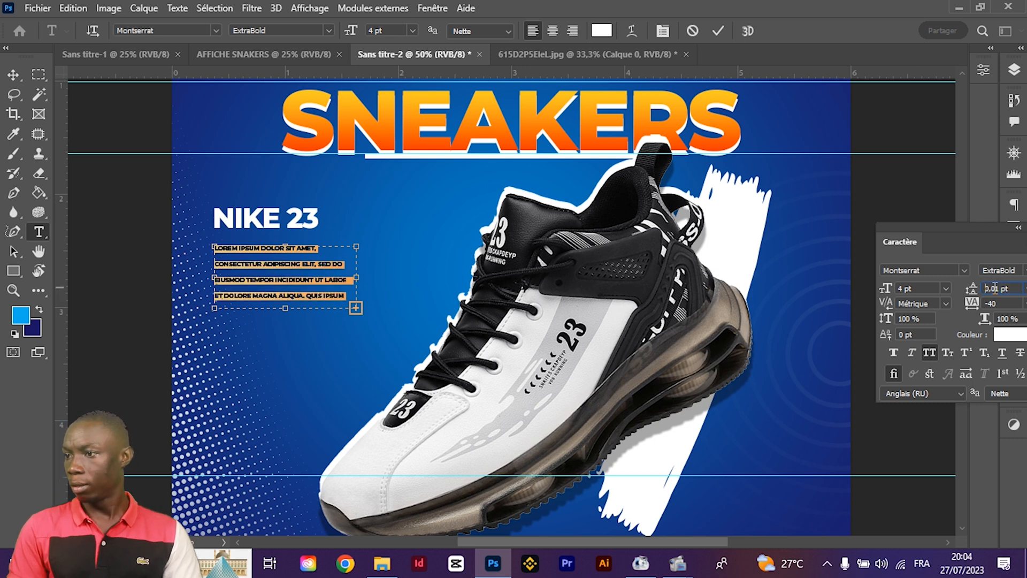
{"action": "key", "text": "shift+Up"}
{"action": "key", "text": "Down"}
{"action": "key", "text": "Down"}
{"action": "key", "text": "Down"}
{"action": "key", "text": "Down"}
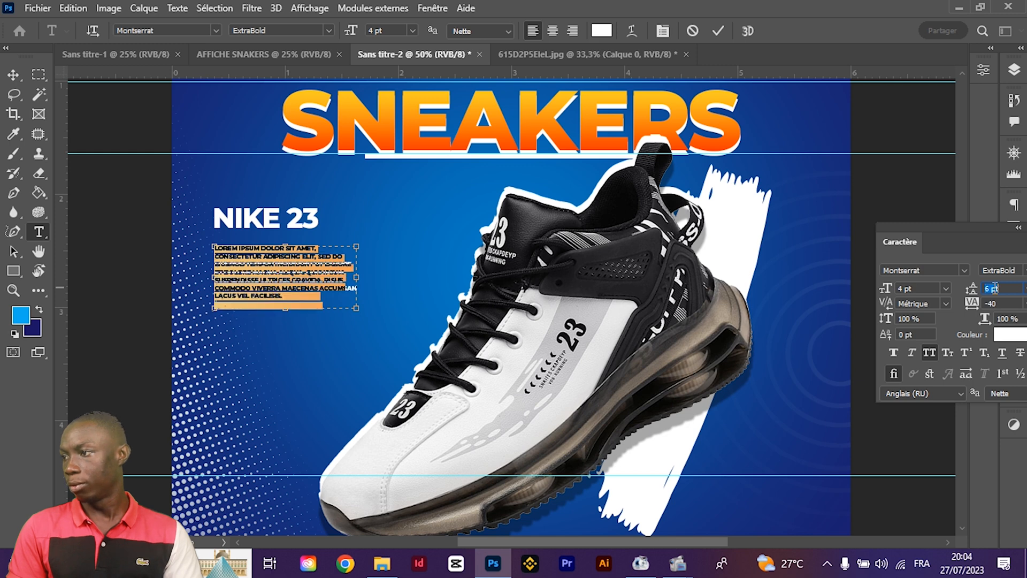
Turn off all caps for the placeholder paragraph, set its style to Light and centre its lines
{"action": "left_click", "coordinate": [928, 355]}
{"action": "left_click", "coordinate": [1003, 270]}
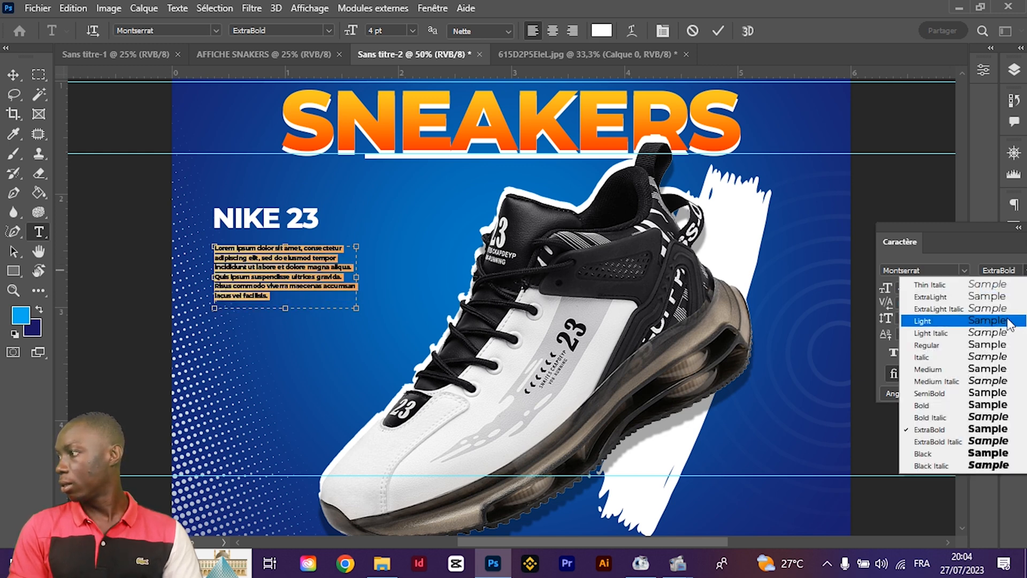
{"action": "left_click", "coordinate": [982, 321]}
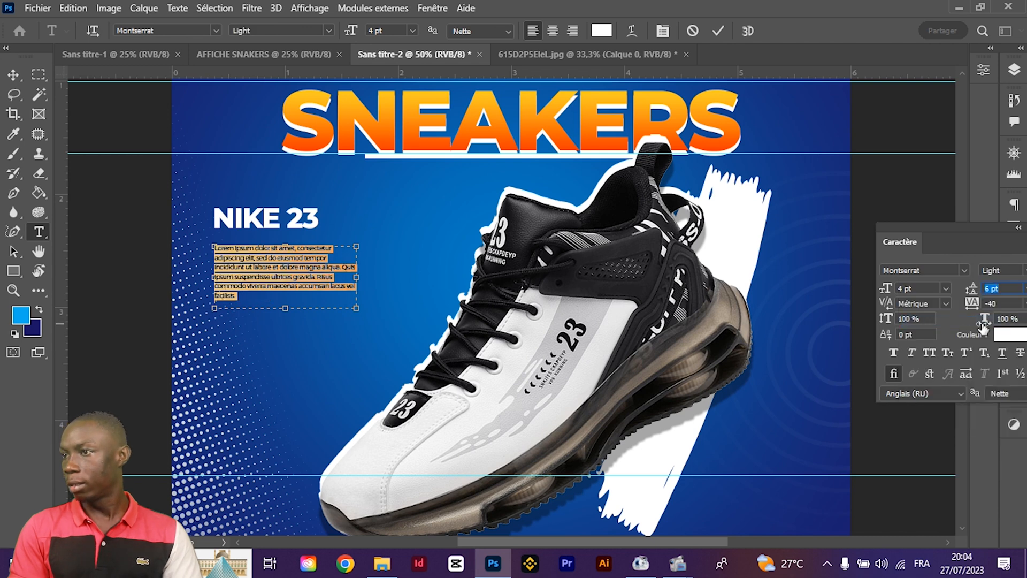
{"action": "left_click", "coordinate": [546, 32]}
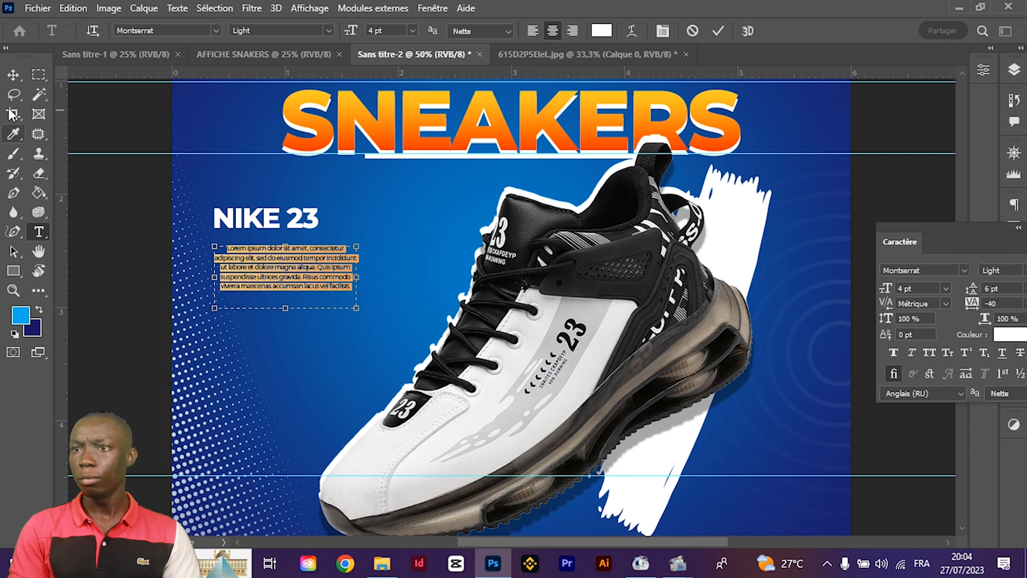
Move the placeholder paragraph up and left so it sits centred just beneath NIKE 23, and deselect it
{"action": "left_click", "coordinate": [10, 76]}
{"action": "left_click", "coordinate": [433, 259]}
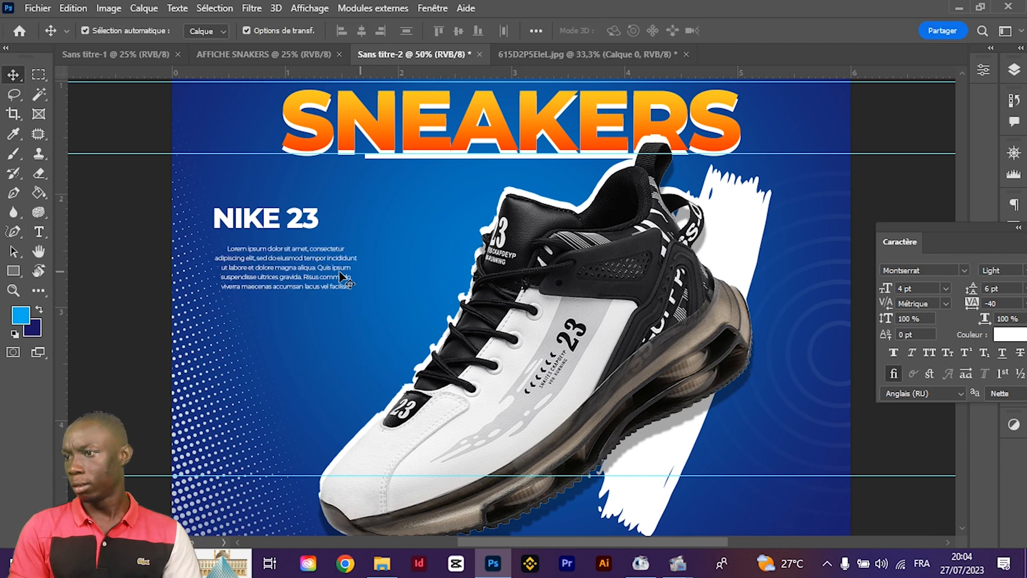
{"action": "left_click_drag", "start_coordinate": [290, 265], "coordinate": [285, 259]}
{"action": "left_click", "coordinate": [289, 373]}
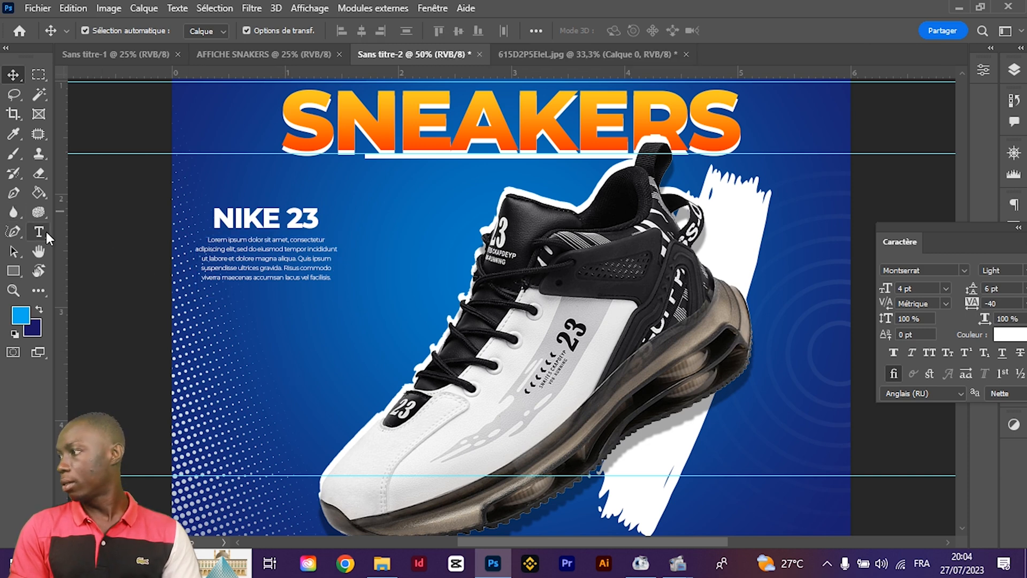
Place Illustration 213, the white brush stroke, from the FORMATION ELEMENT library below the placeholder paragraph
{"action": "left_click_drag", "start_coordinate": [955, 242], "coordinate": [1018, 349]}
{"action": "left_click", "coordinate": [1014, 279]}
{"action": "scroll", "coordinate": [950, 359], "scroll_direction": "up", "scroll_amount": 5}
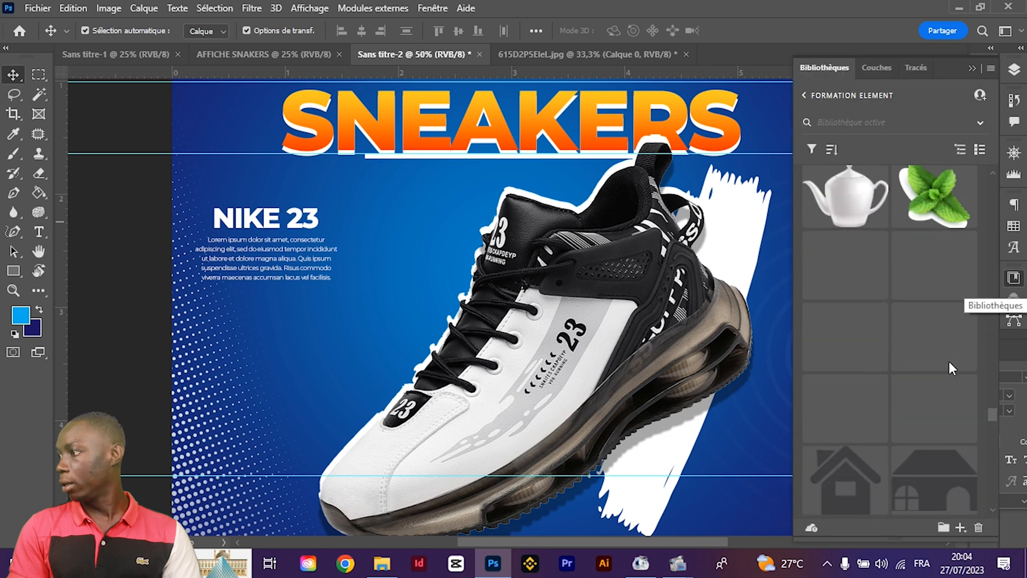
{"action": "scroll", "coordinate": [948, 361], "scroll_direction": "down", "scroll_amount": 10}
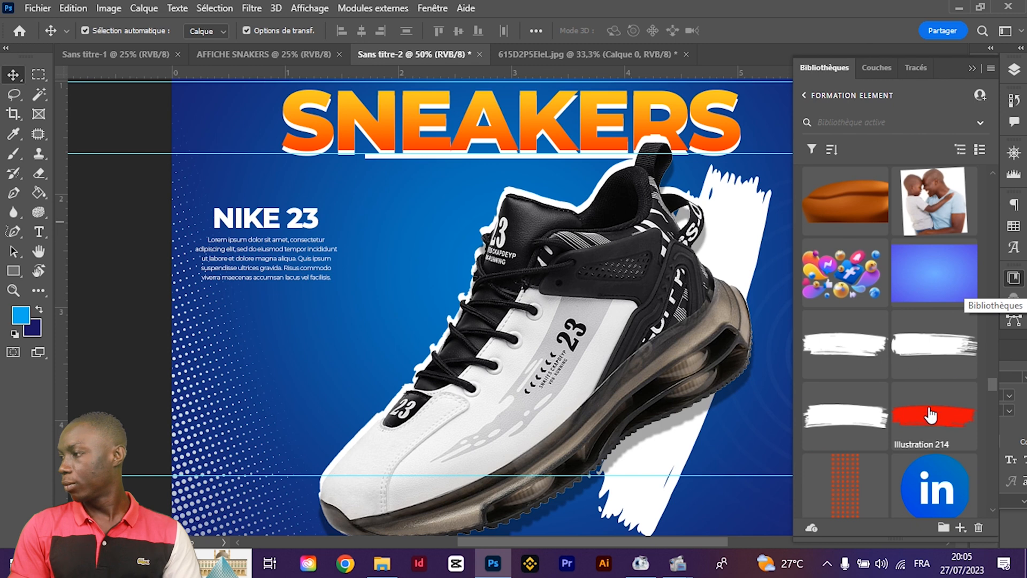
{"action": "mouse_move", "coordinate": [877, 431]}
{"action": "left_mouse_down"}
{"action": "mouse_move", "coordinate": [625, 443]}
{"action": "mouse_move", "coordinate": [332, 362]}
{"action": "mouse_move", "coordinate": [287, 313]}
{"action": "left_mouse_up"}
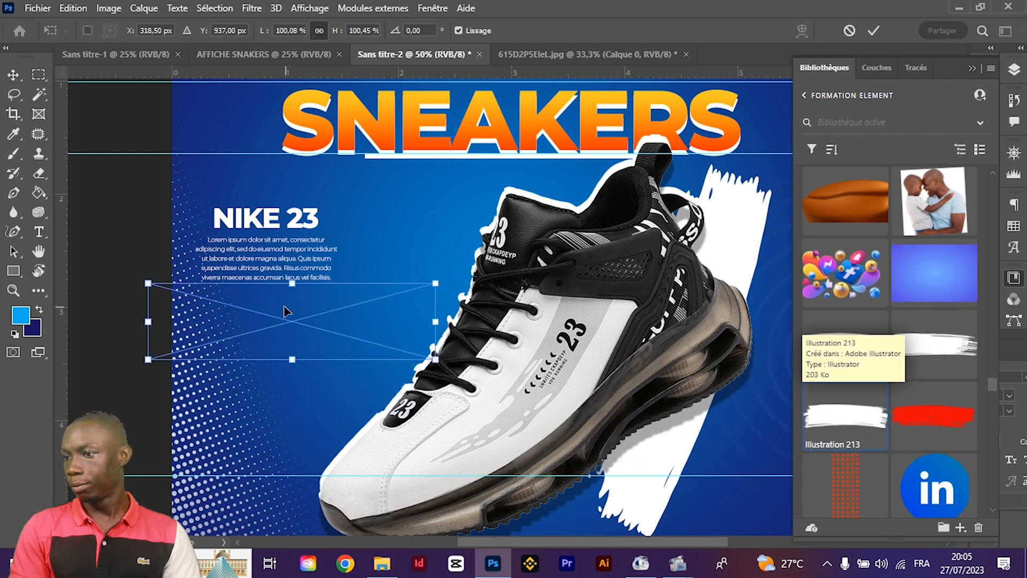
Scale Illustration 213 to about 55%, position it centred under the paragraph, and deselect it
{"action": "mouse_move", "coordinate": [151, 321]}
{"action": "left_mouse_down"}
{"action": "mouse_move", "coordinate": [310, 321]}
{"action": "mouse_move", "coordinate": [246, 306]}
{"action": "left_mouse_up"}
{"action": "left_click_drag", "start_coordinate": [323, 309], "coordinate": [354, 310]}
{"action": "left_click_drag", "start_coordinate": [286, 321], "coordinate": [276, 325]}
{"action": "key", "text": "Return"}
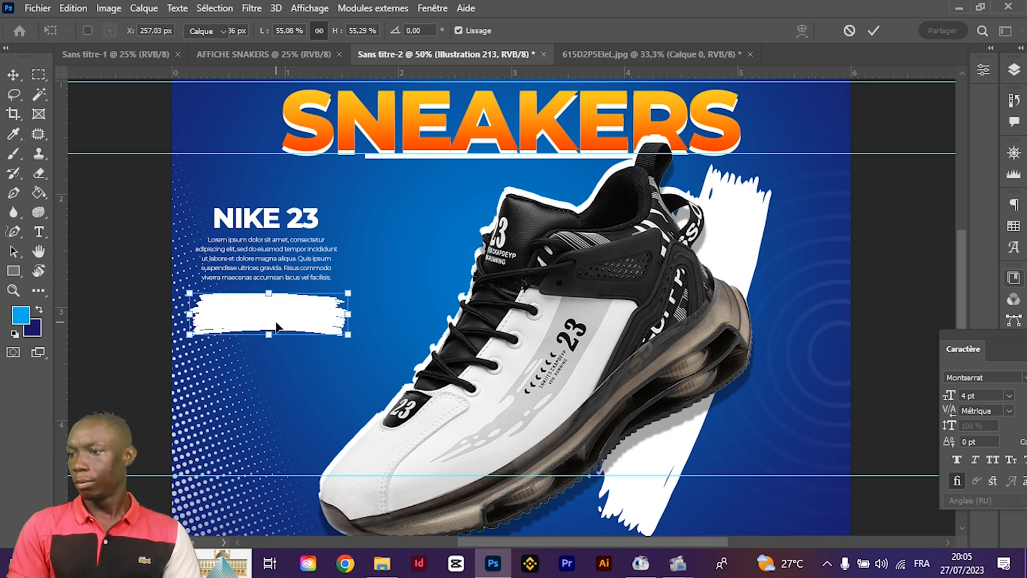
{"action": "left_click", "coordinate": [170, 330]}
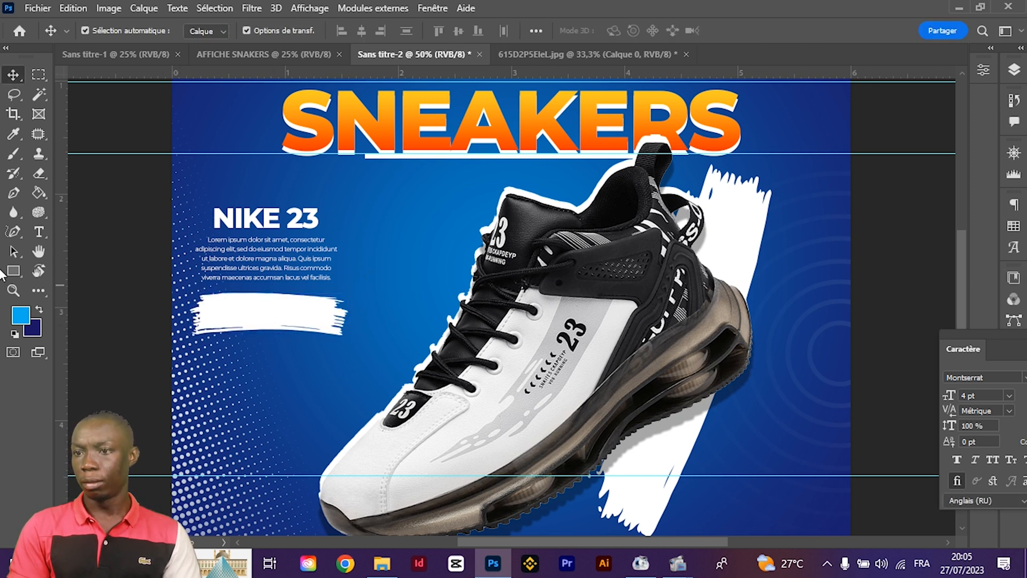
Add the price text 50.5000 at 24 pt and position it over the white brush stroke below the paragraph
{"action": "left_click", "coordinate": [38, 232]}
{"action": "left_click", "coordinate": [233, 311]}
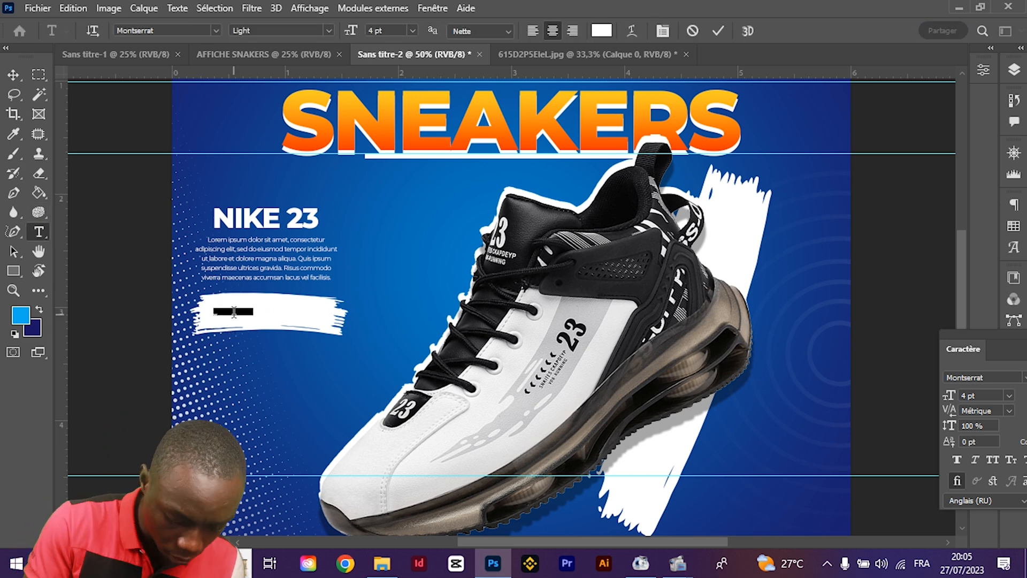
{"action": "key", "text": "BackSpace"}
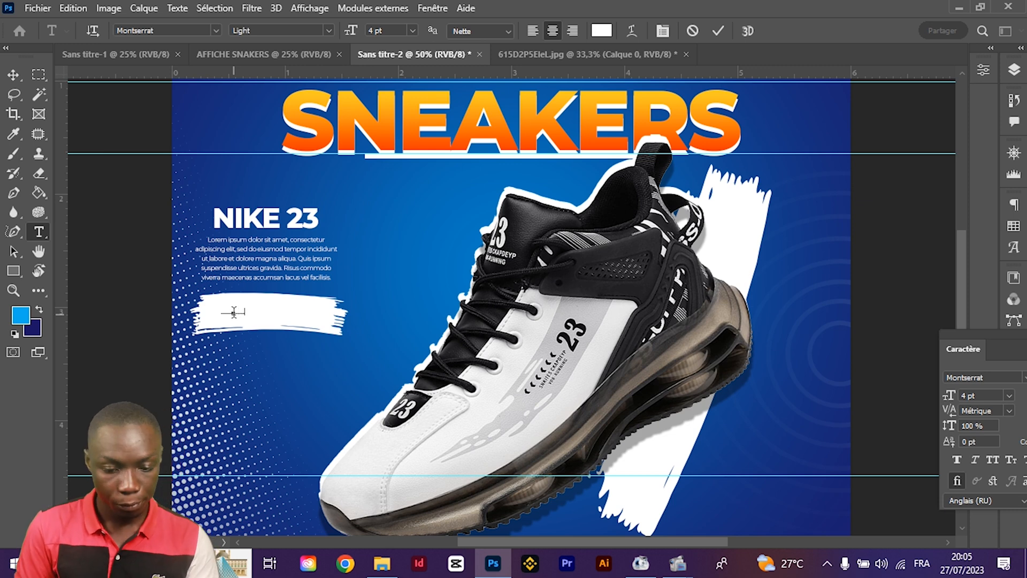
{"action": "key", "text": "ctrl+a"}
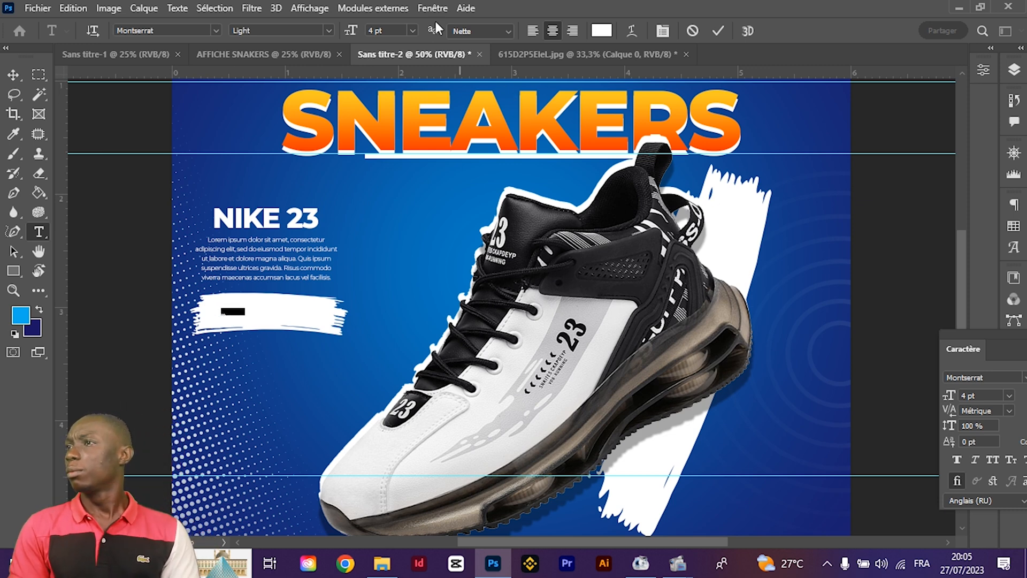
{"action": "key", "text": "shift+Up"}
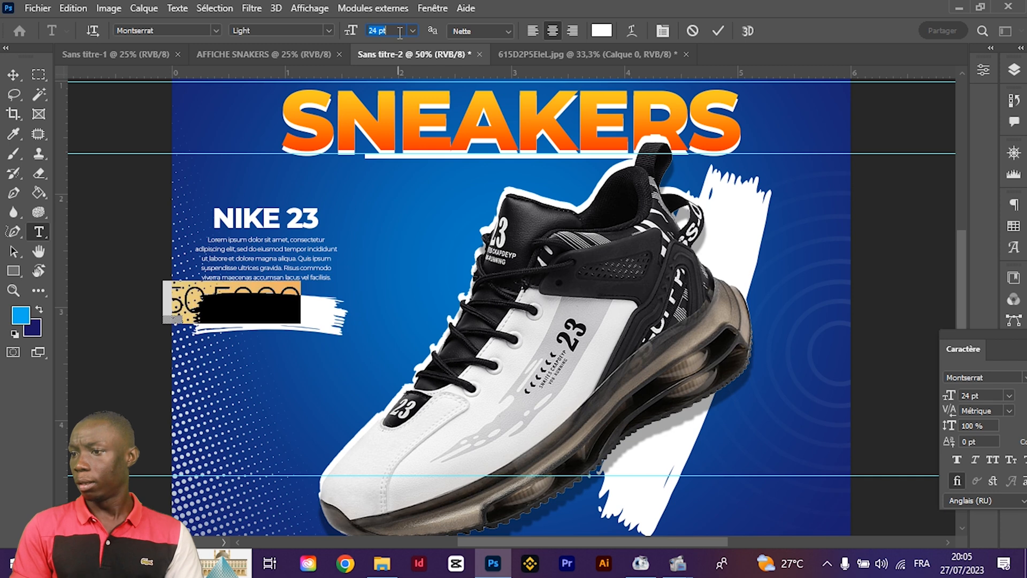
{"action": "left_click", "coordinate": [15, 78]}
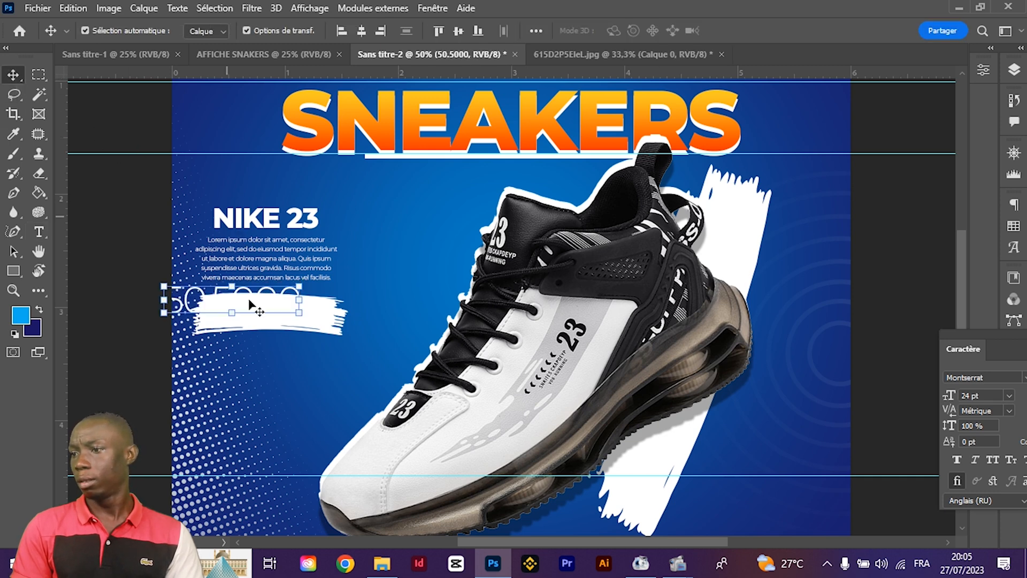
{"action": "left_click_drag", "start_coordinate": [258, 295], "coordinate": [293, 316]}
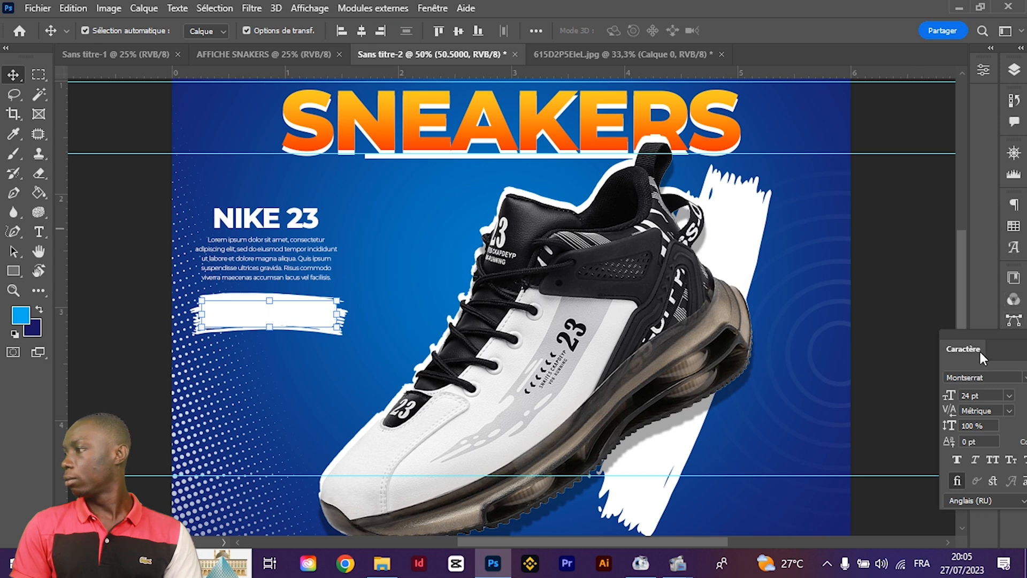
Set the price text's style to ExtraBold Italic and colour it with the pure RGB red swatch
{"action": "left_click_drag", "start_coordinate": [979, 349], "coordinate": [836, 227]}
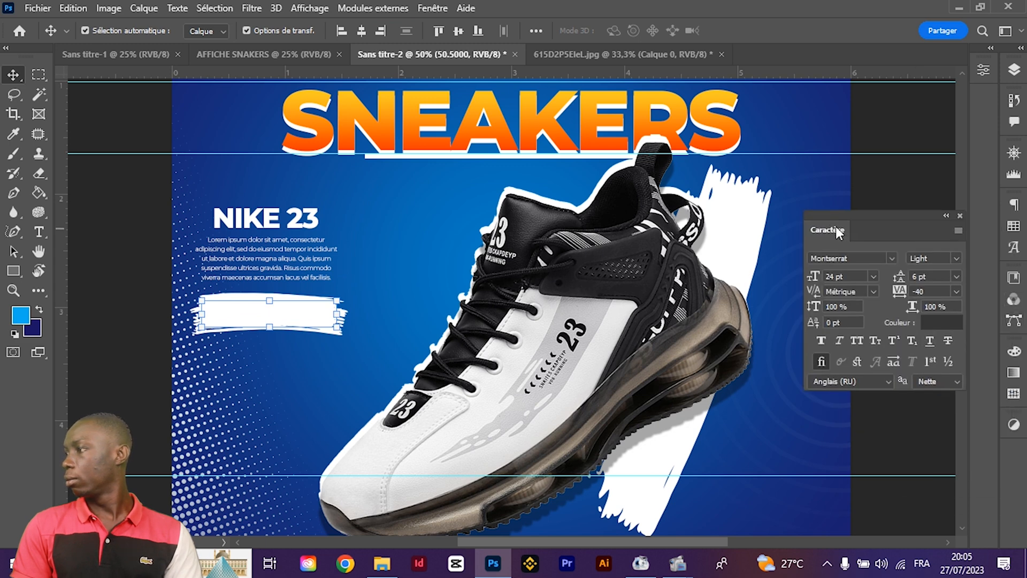
{"action": "left_click", "coordinate": [956, 257]}
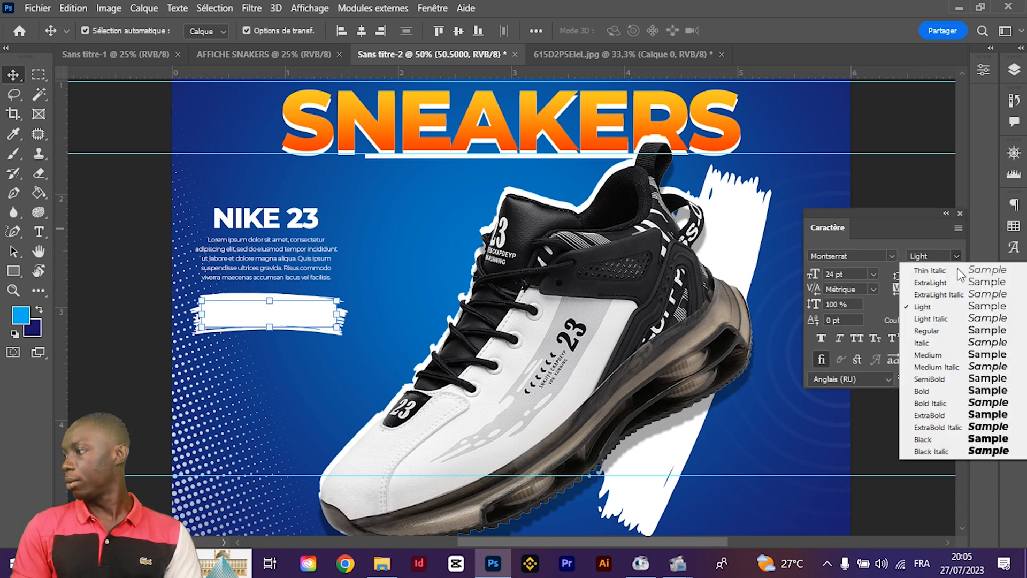
{"action": "left_click", "coordinate": [975, 431]}
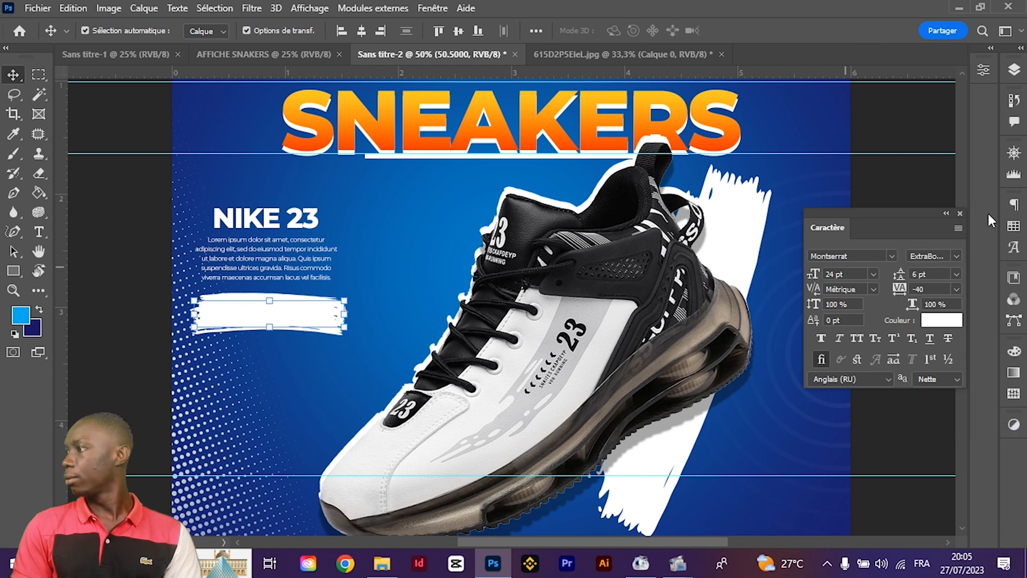
{"action": "left_click", "coordinate": [1012, 226]}
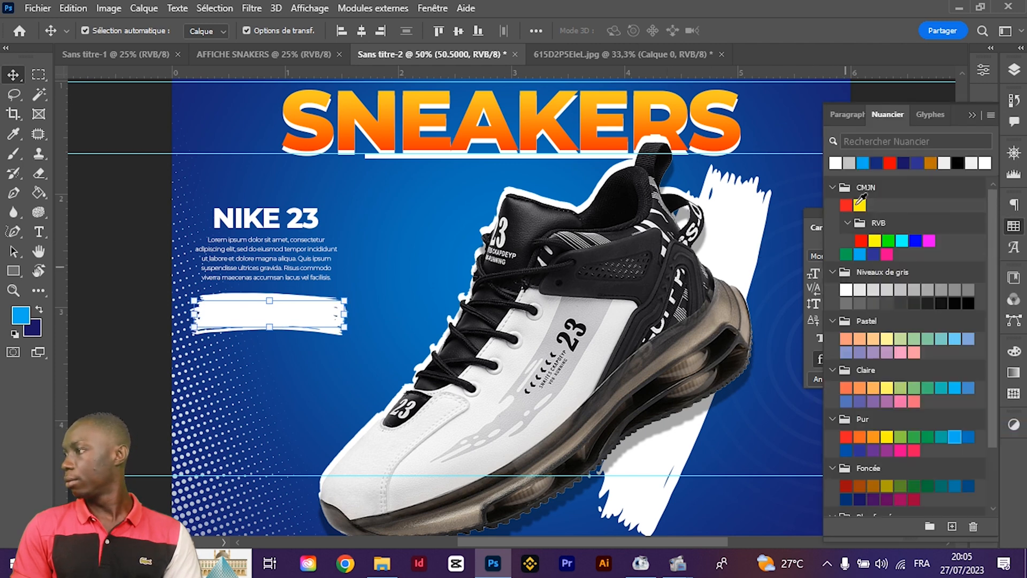
{"action": "left_click", "coordinate": [861, 240]}
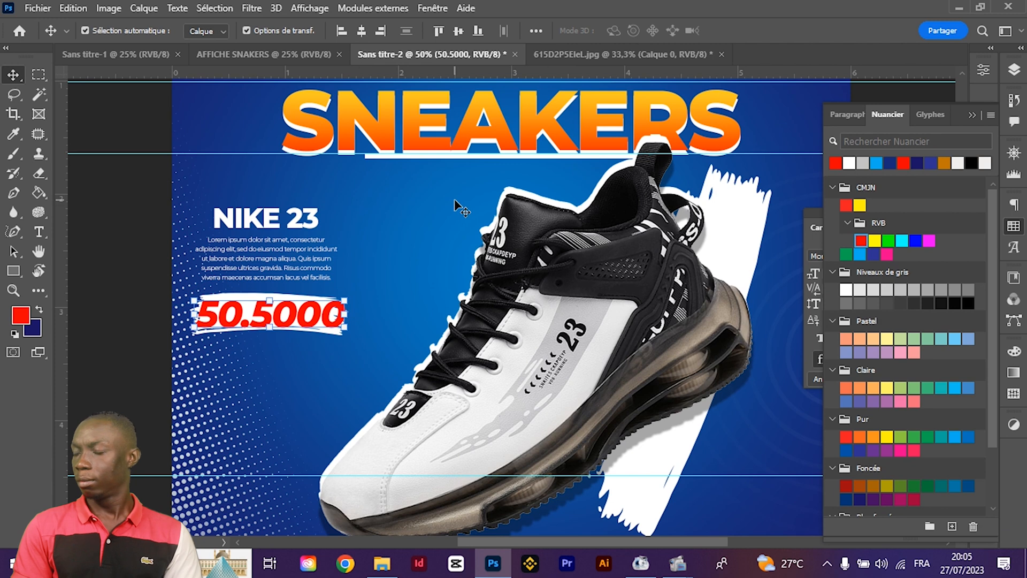
Correct the price text to read 50.000F
{"action": "double_click", "coordinate": [298, 319]}
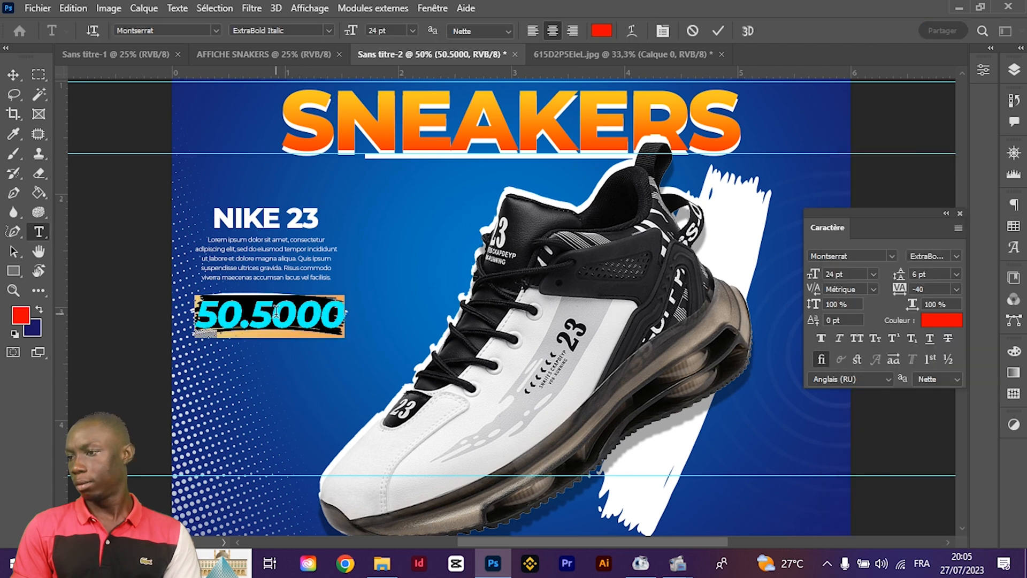
{"action": "left_click", "coordinate": [270, 316]}
{"action": "key", "text": "BackSpace"}
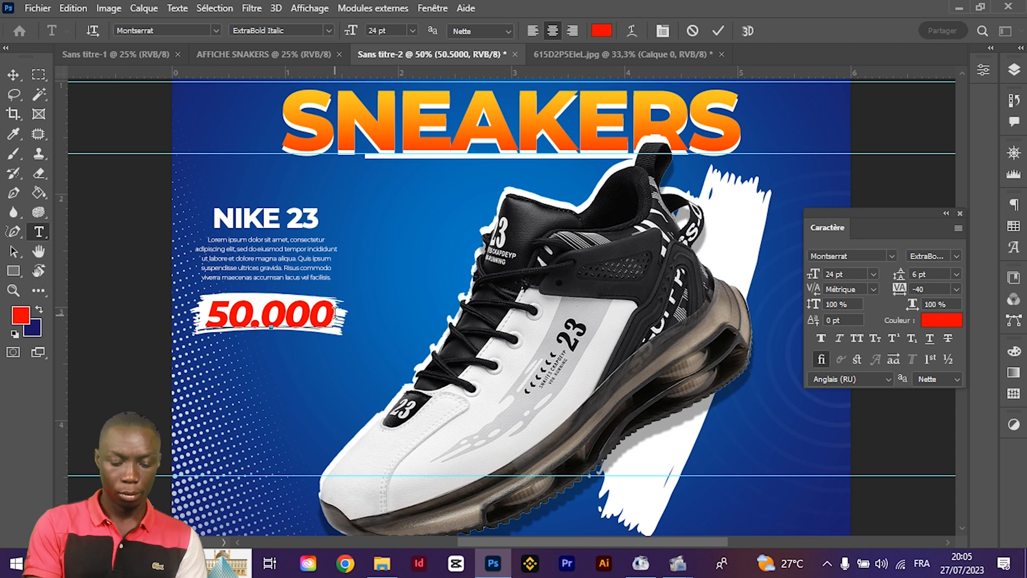
{"action": "left_click", "coordinate": [334, 313]}
{"action": "type", "text": "F"}
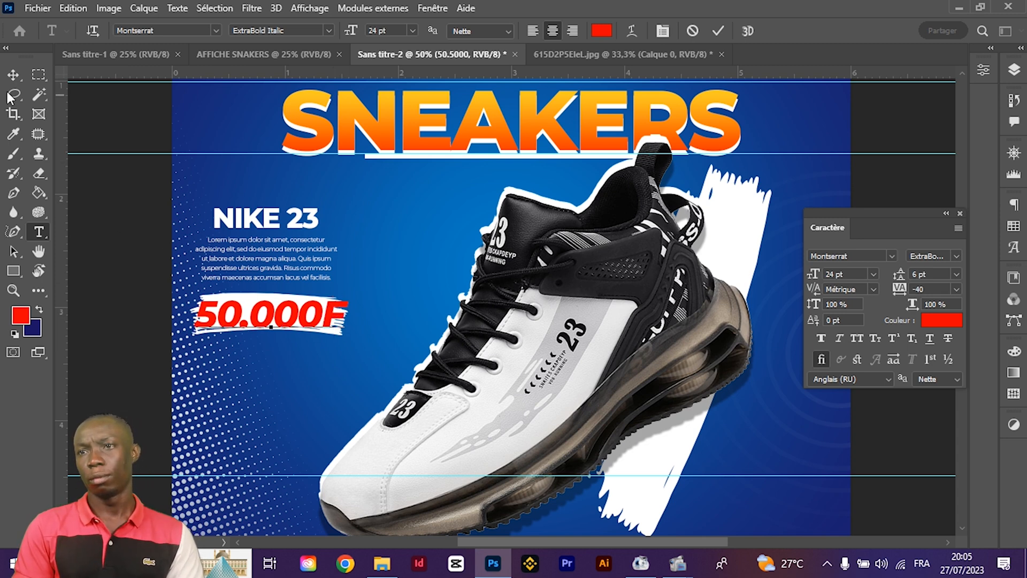
Scale the price text down proportionally to 20.64 pt so it fits within the white brush stroke, and deselect it
{"action": "left_click", "coordinate": [13, 75]}
{"action": "key", "text": "ctrl+t"}
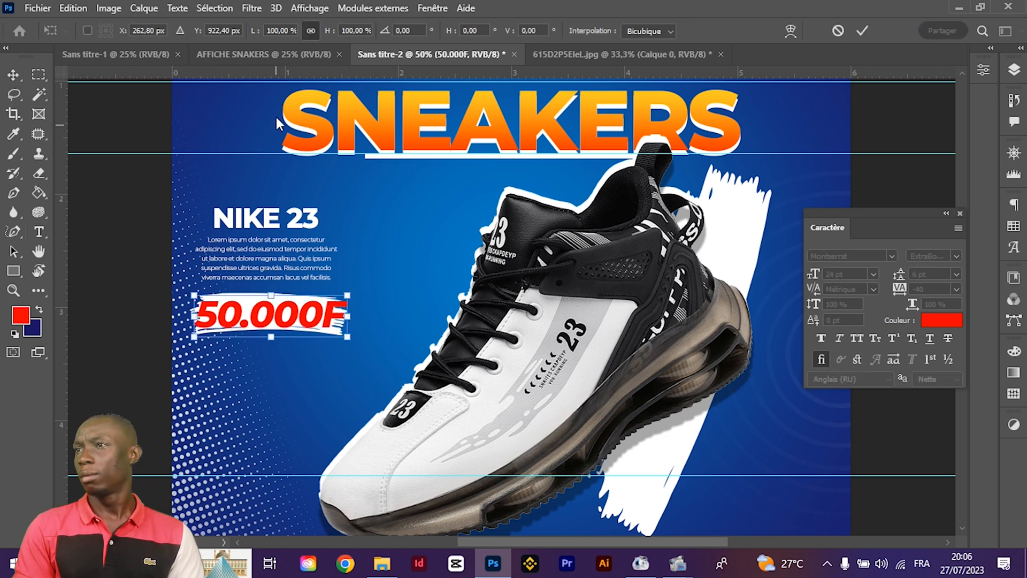
{"action": "left_click", "coordinate": [279, 30]}
{"action": "key", "text": "Down"}
{"action": "key", "text": "Down"}
{"action": "key", "text": "Down"}
{"action": "key", "text": "Down"}
{"action": "key", "text": "Down"}
{"action": "key", "text": "Down"}
{"action": "key", "text": "Down"}
{"action": "key", "text": "Down"}
{"action": "key", "text": "Down"}
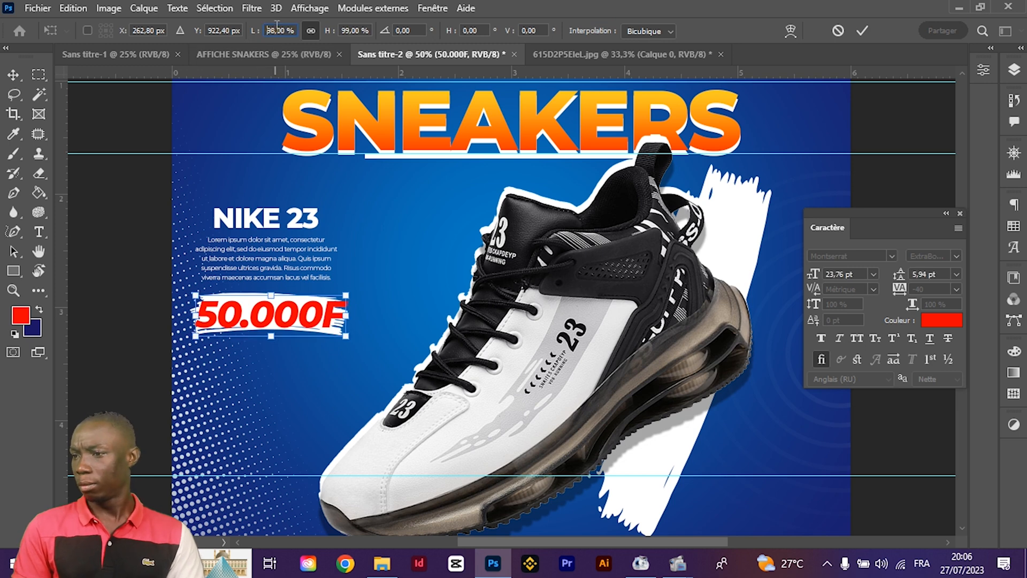
{"action": "key", "text": "Down"}
{"action": "key", "text": "Down"}
{"action": "key", "text": "Down"}
{"action": "key", "text": "Down"}
{"action": "key", "text": "Down"}
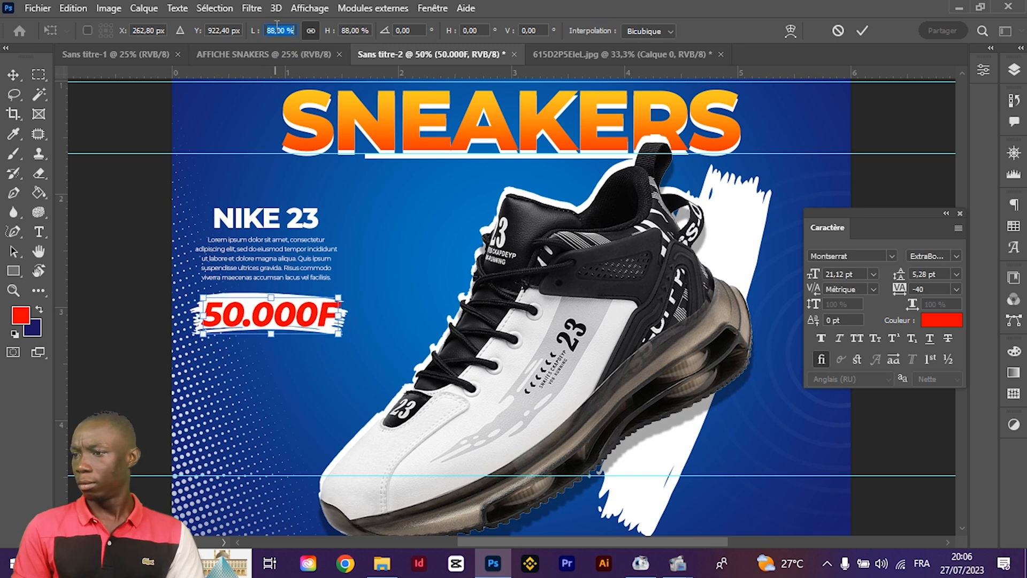
{"action": "left_click", "coordinate": [14, 77]}
{"action": "left_click", "coordinate": [153, 236]}
Select the price and its brush stroke together, nudge them slightly up towards the paragraph, and deselect them
{"action": "left_click_drag", "start_coordinate": [266, 361], "coordinate": [283, 313]}
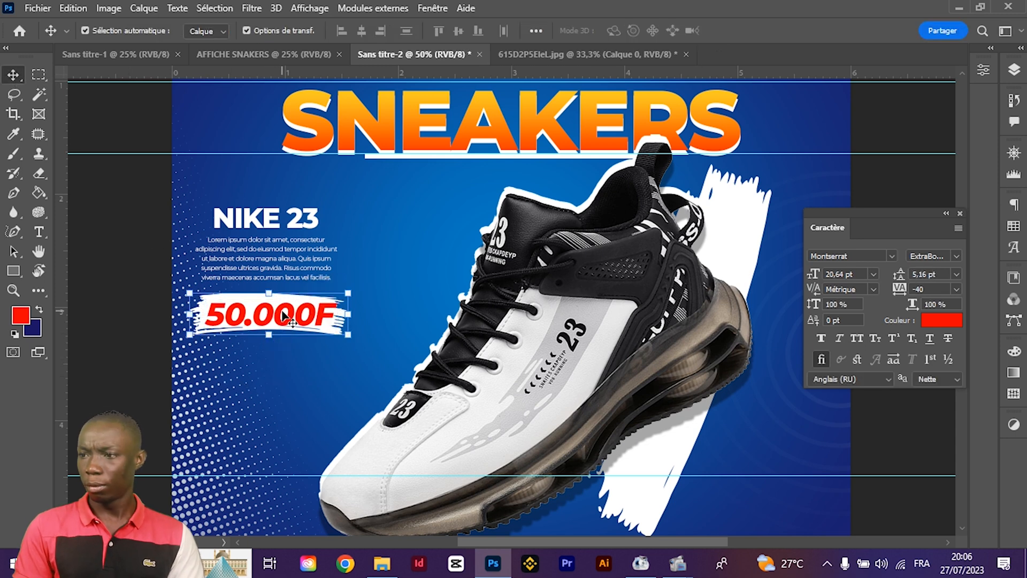
{"action": "key", "text": "shift+Up"}
{"action": "key", "text": "shift+Up"}
{"action": "key", "text": "shift+Down"}
{"action": "left_click", "coordinate": [75, 310]}
Enlarge the whole NIKE 23 block with paragraph, brush stroke and price by about a third, reposition it beside the shoe, and deselect it
{"action": "left_click_drag", "start_coordinate": [273, 196], "coordinate": [289, 358]}
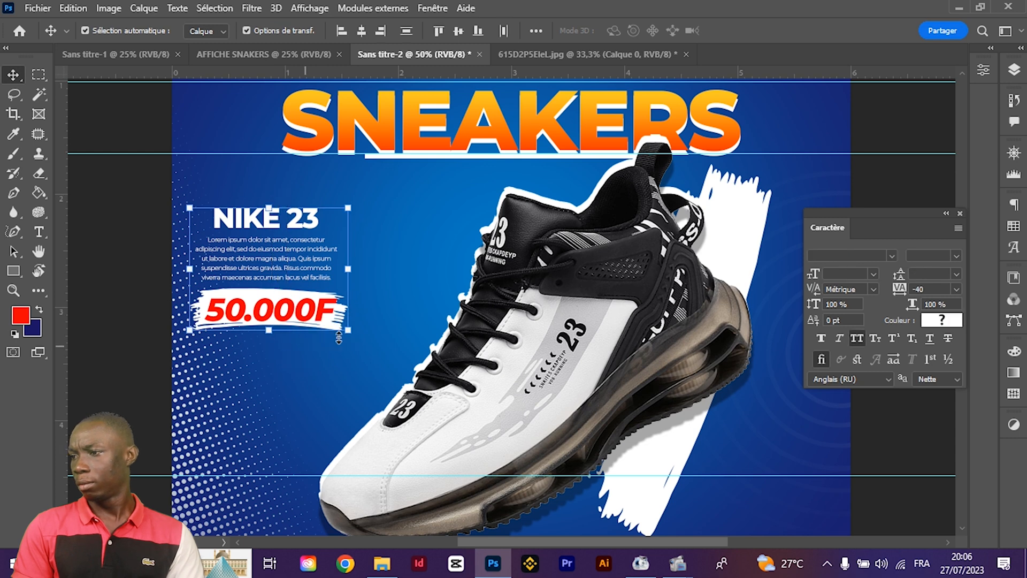
{"action": "left_click_drag", "start_coordinate": [349, 334], "coordinate": [408, 376]}
{"action": "left_click_drag", "start_coordinate": [335, 344], "coordinate": [330, 348]}
{"action": "key", "text": "Return"}
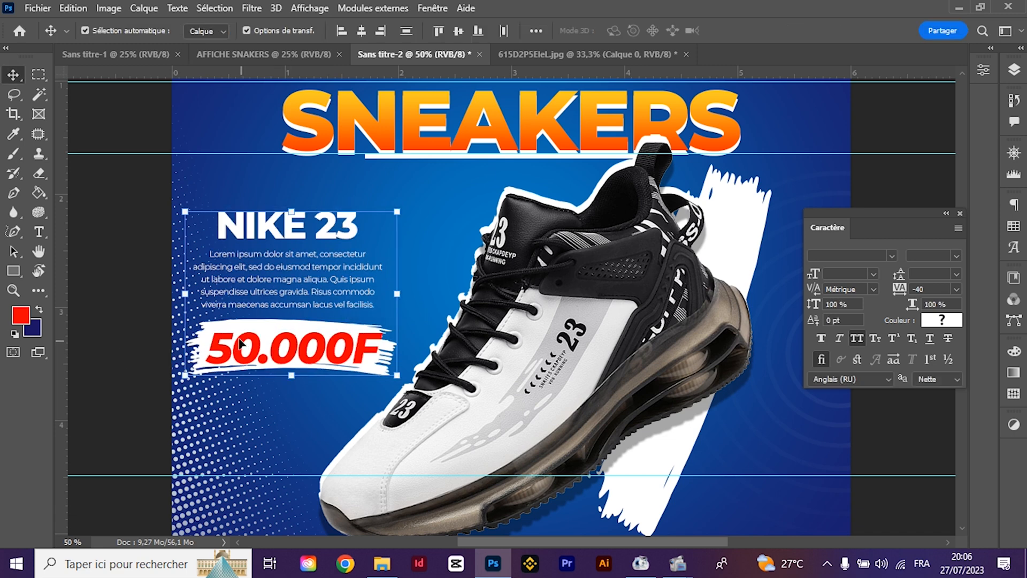
{"action": "left_click", "coordinate": [139, 291]}
{"action": "scroll", "coordinate": [242, 371], "scroll_direction": "down", "scroll_amount": 3}
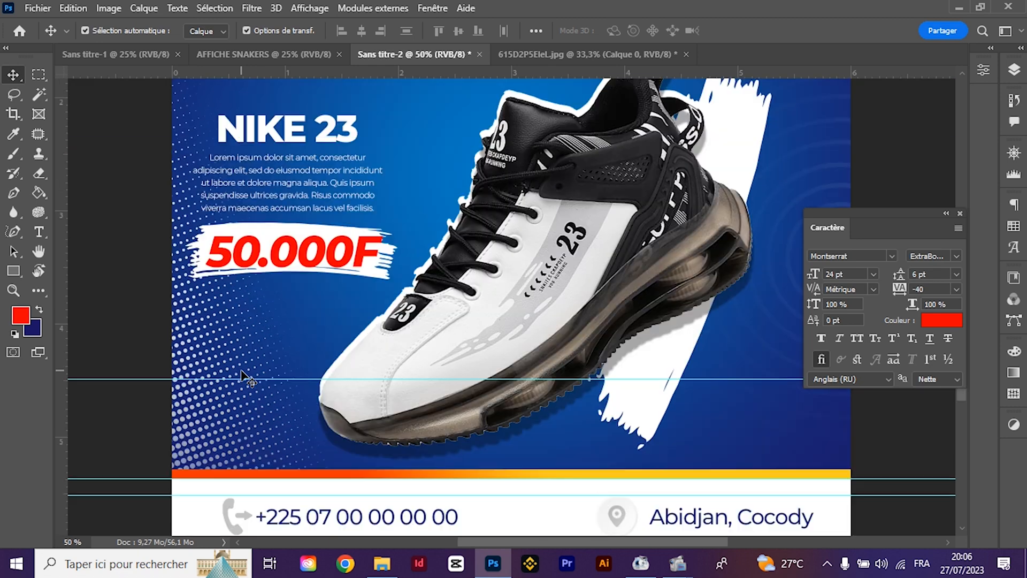
{"action": "scroll", "coordinate": [242, 371], "scroll_direction": "up", "scroll_amount": 1}
{"action": "key", "text": "ctrl"}
{"action": "key", "text": "ctrl+minus"}
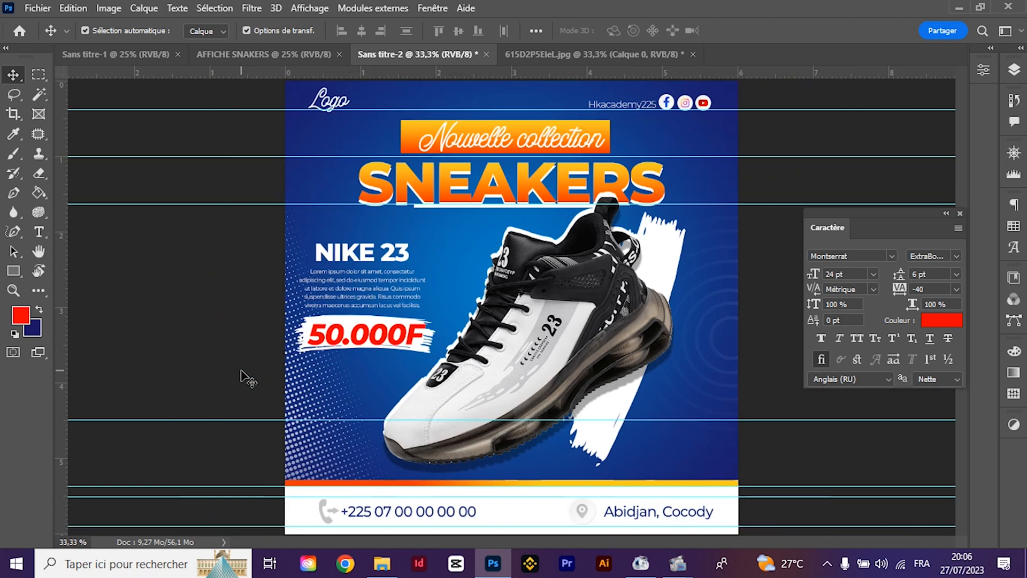